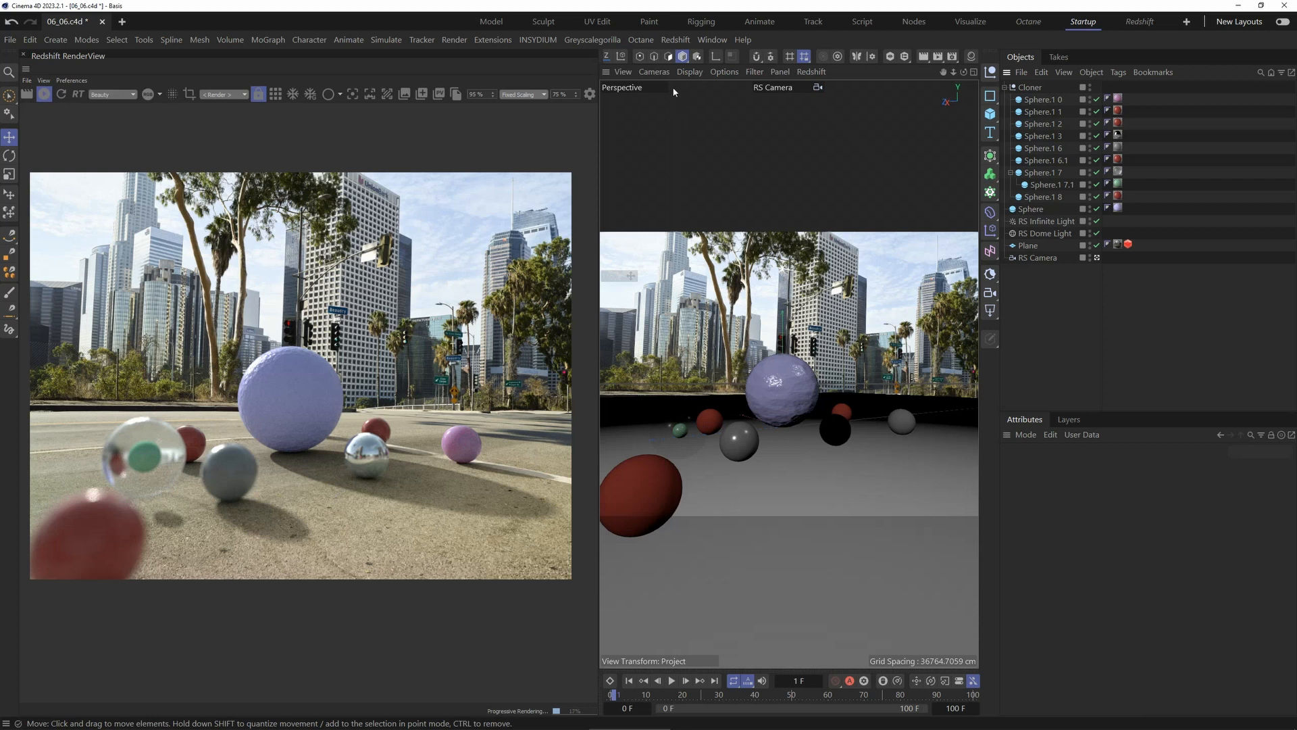
- Add a Cryptomatte AOV to the scene in the RS AOV Manager and close the manager
{"action": "left_click", "coordinate": [676, 39]}
{"action": "left_click", "coordinate": [703, 176]}
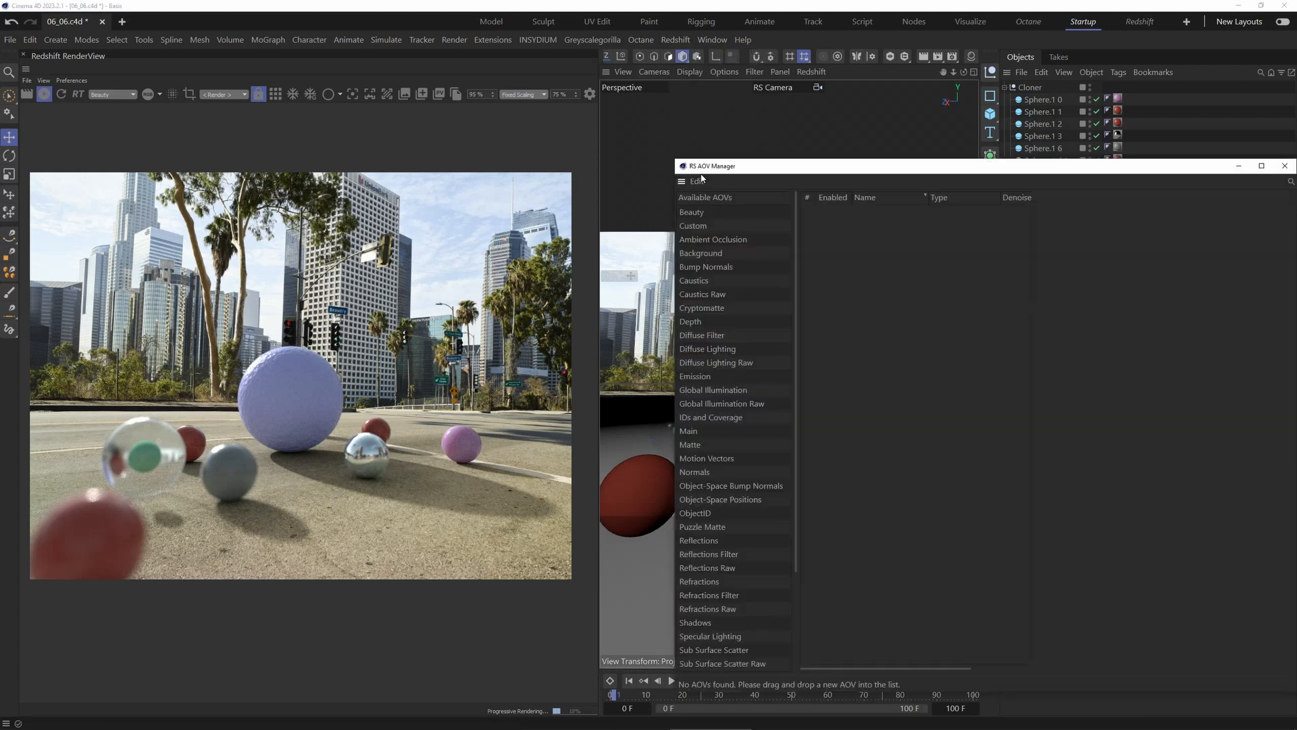
{"action": "left_click_drag", "start_coordinate": [745, 173], "coordinate": [413, 133]}
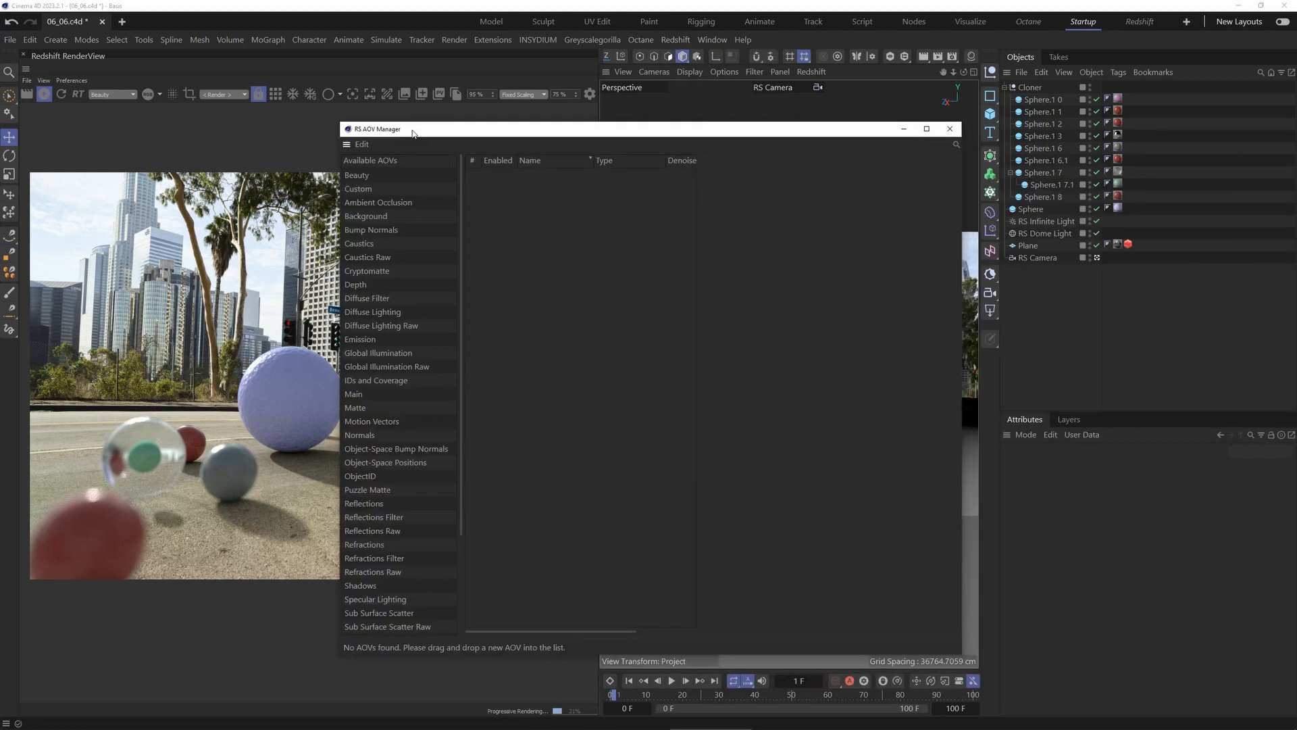
{"action": "double_click", "coordinate": [371, 273]}
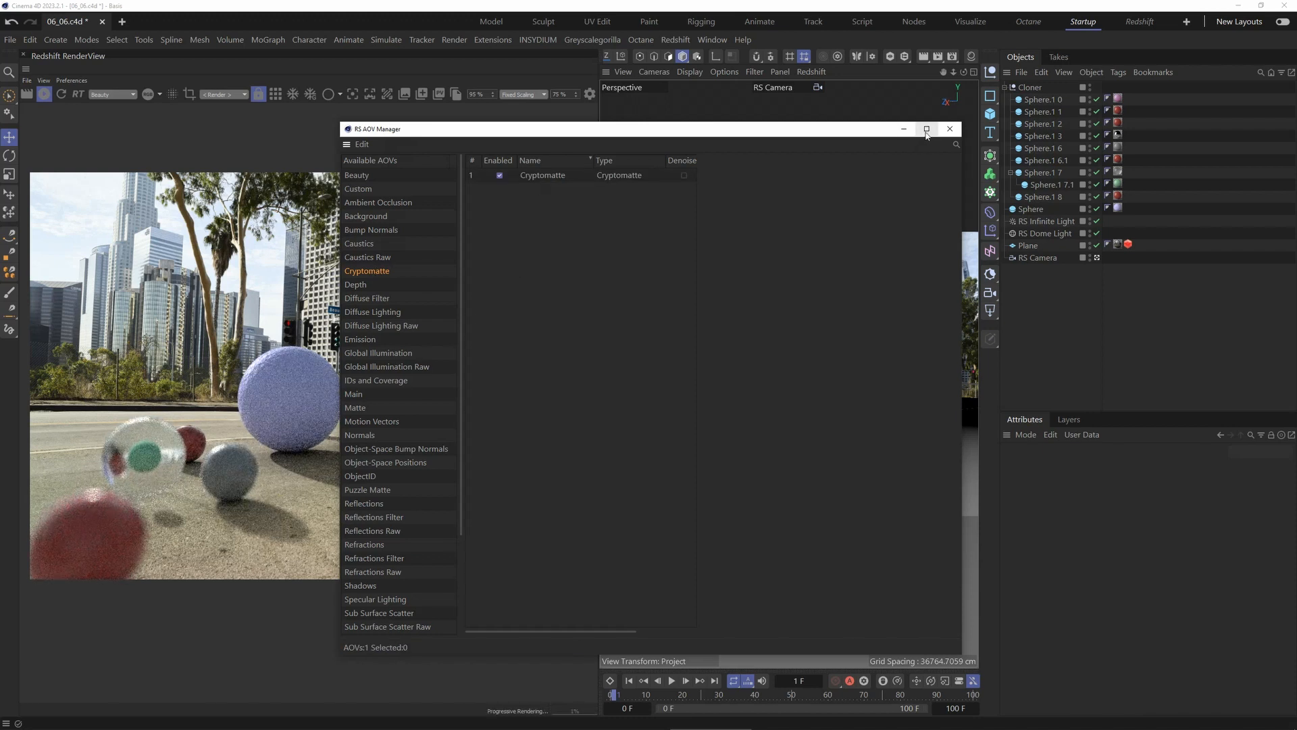
{"action": "left_click", "coordinate": [950, 128]}
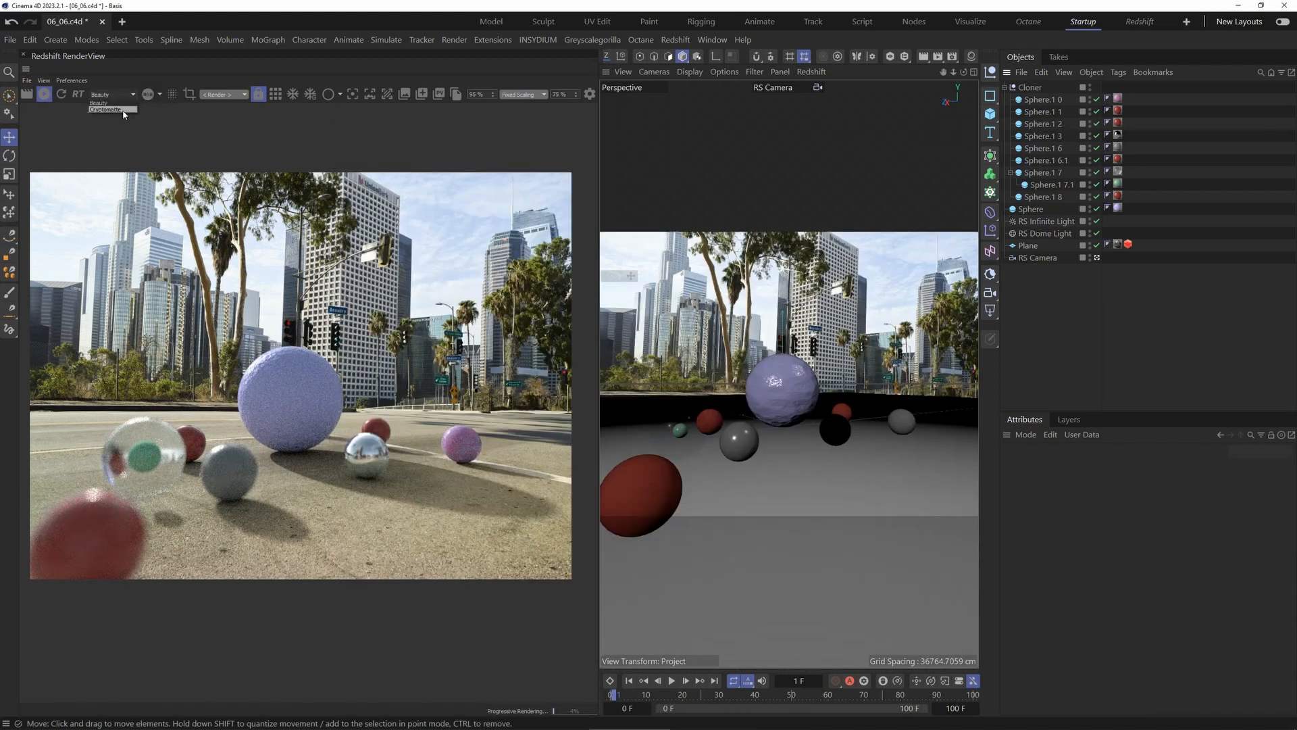
- Preview the Cryptomatte pass in the RenderView, then return to the Beauty pass with progressive rendering
{"action": "left_click", "coordinate": [122, 110]}
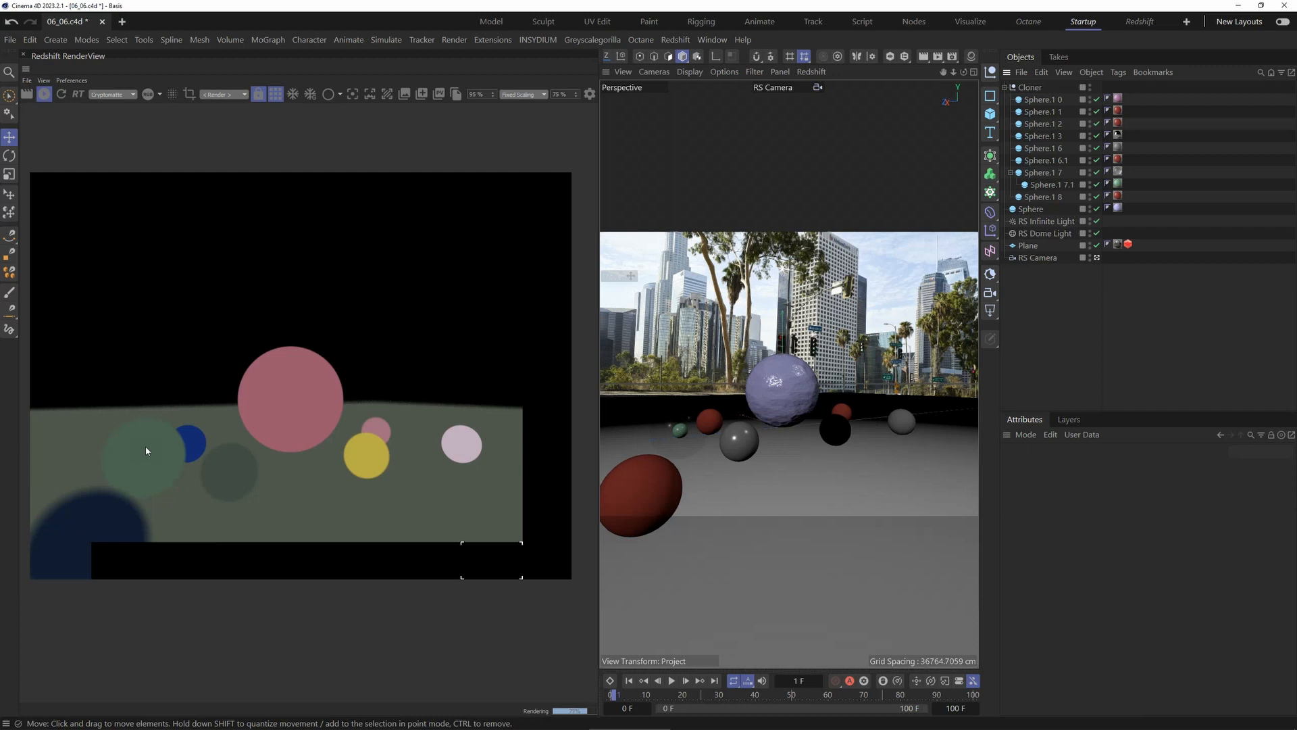
{"action": "left_click", "coordinate": [125, 95]}
{"action": "left_click", "coordinate": [105, 106]}
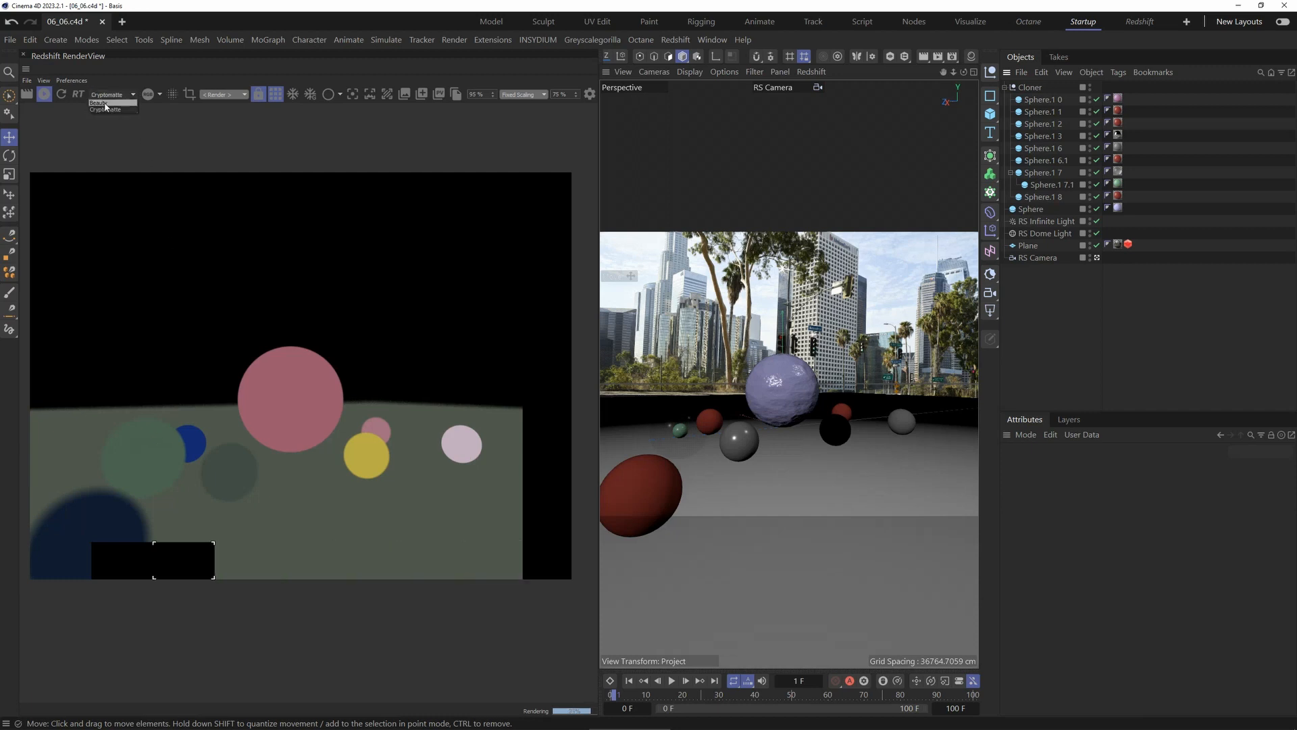
{"action": "left_click", "coordinate": [275, 94]}
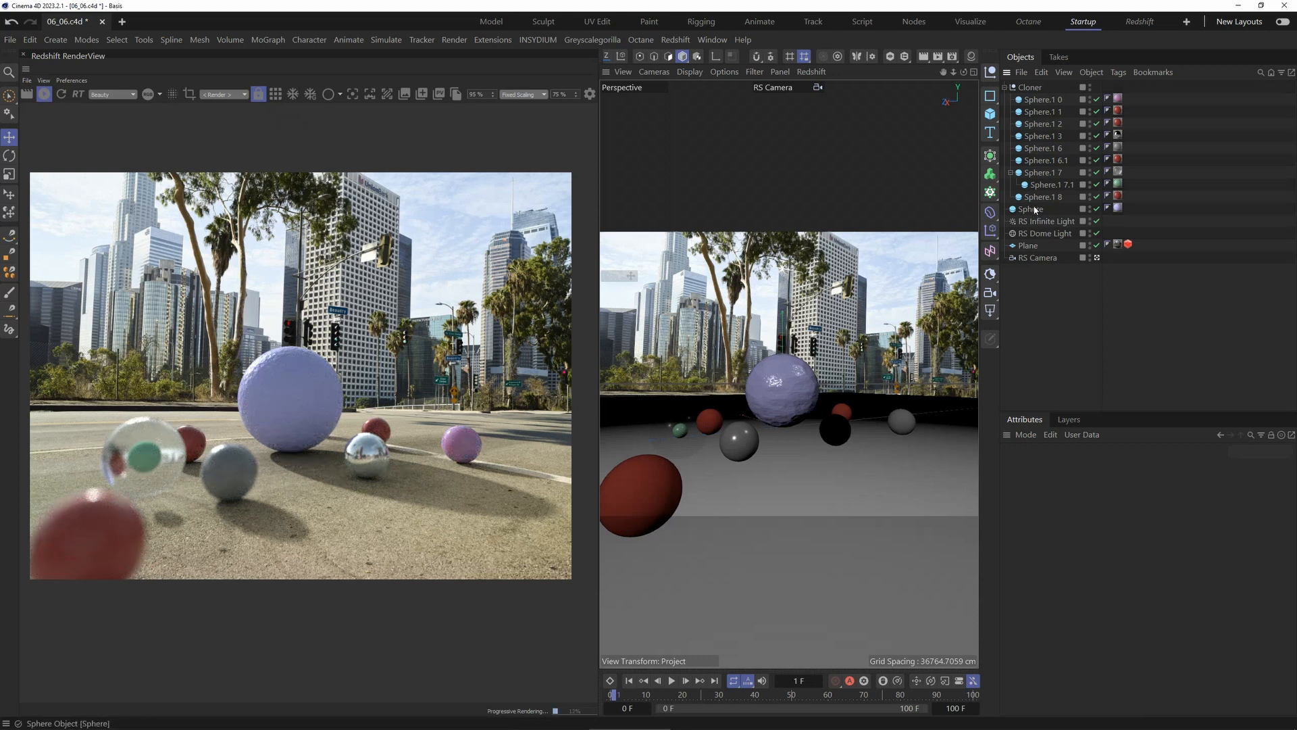
- Add a Redshift Object tag to Sphere.1 7 and override its Object ID with 1
{"action": "left_click", "coordinate": [1040, 173]}
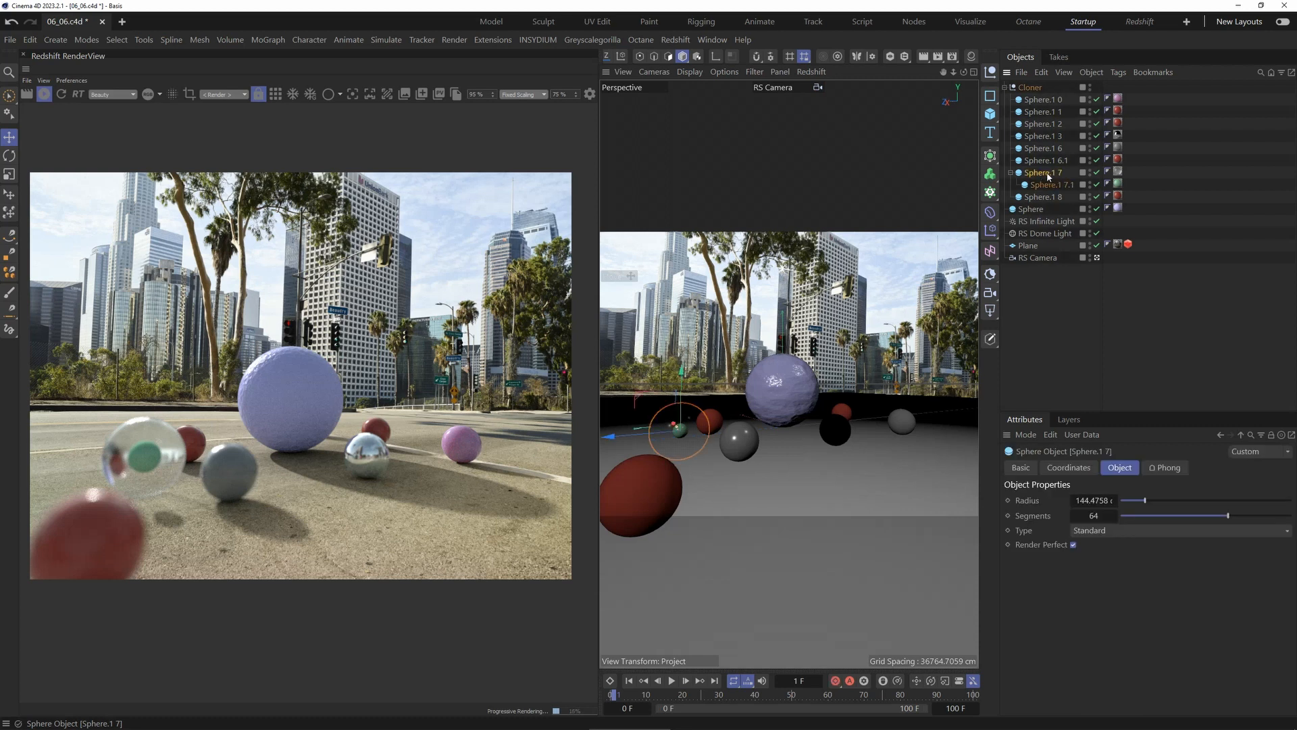
{"action": "right_click", "coordinate": [1036, 180]}
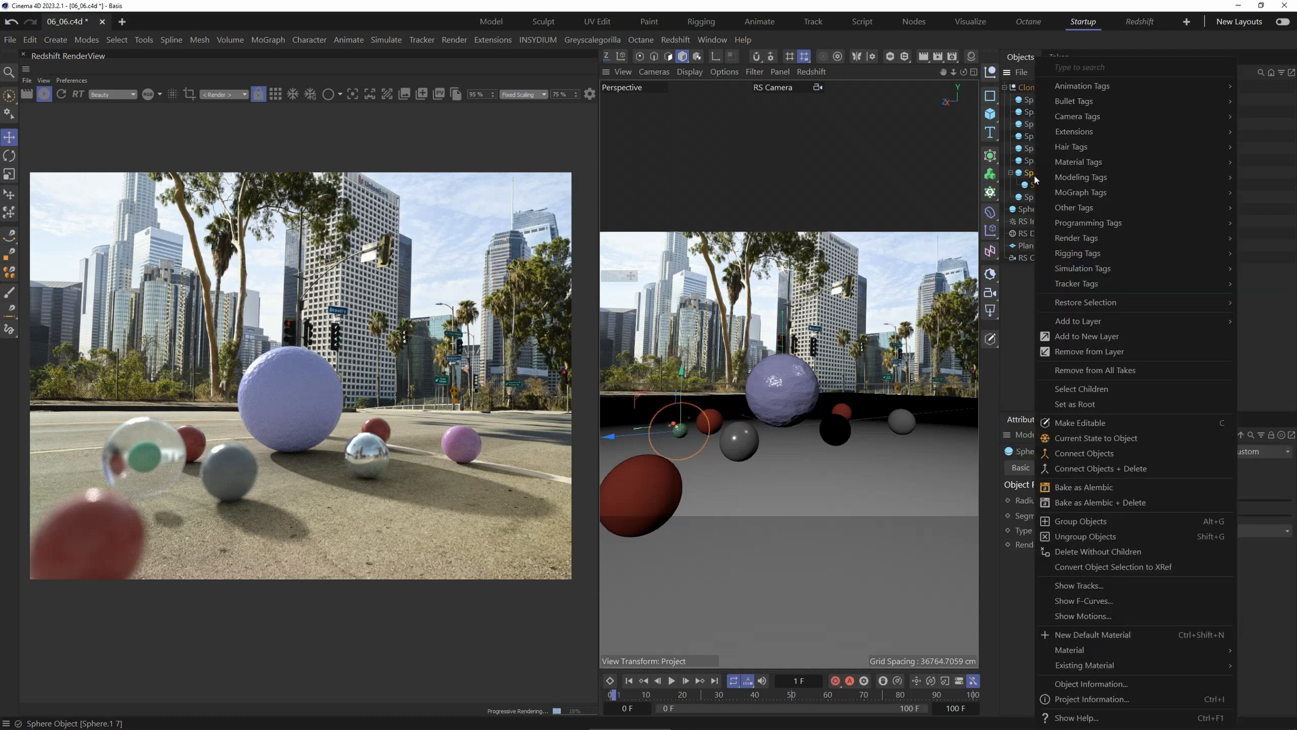
{"action": "mouse_move", "coordinate": [1084, 239]}
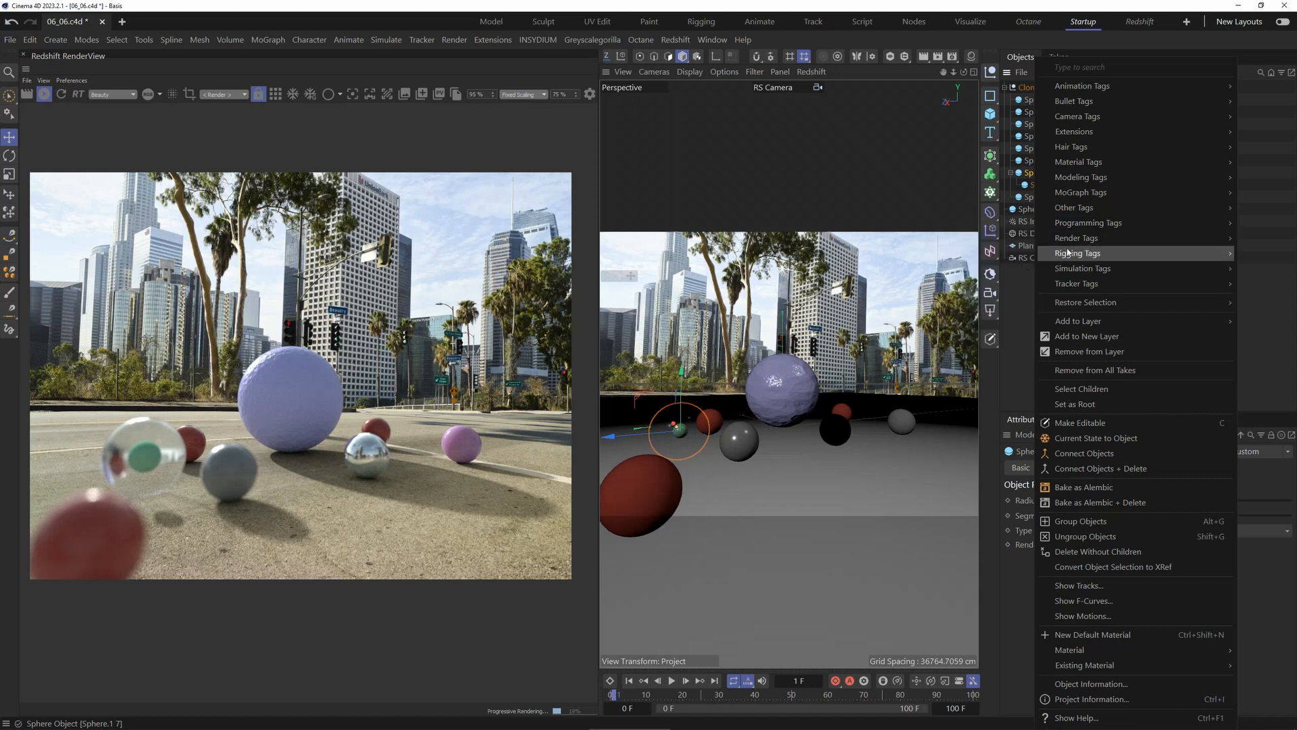
{"action": "left_click", "coordinate": [1005, 288]}
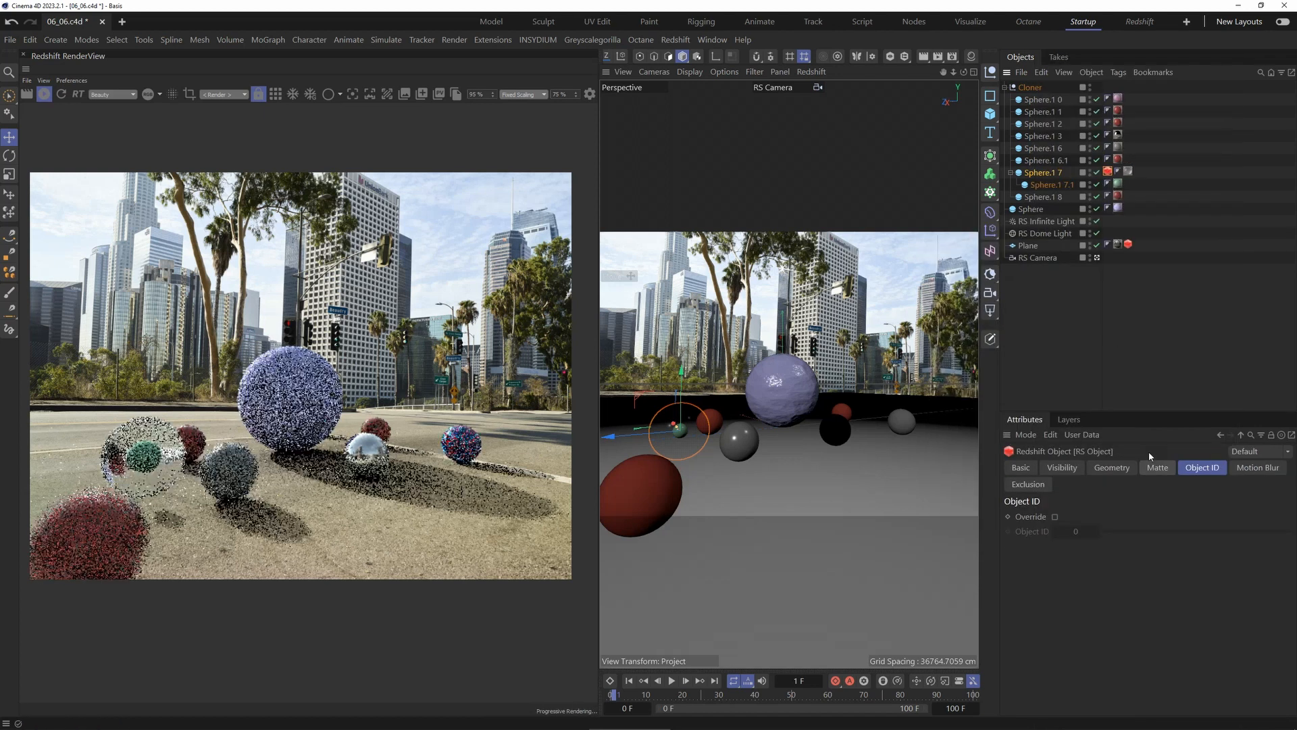
{"action": "left_click", "coordinate": [1055, 517]}
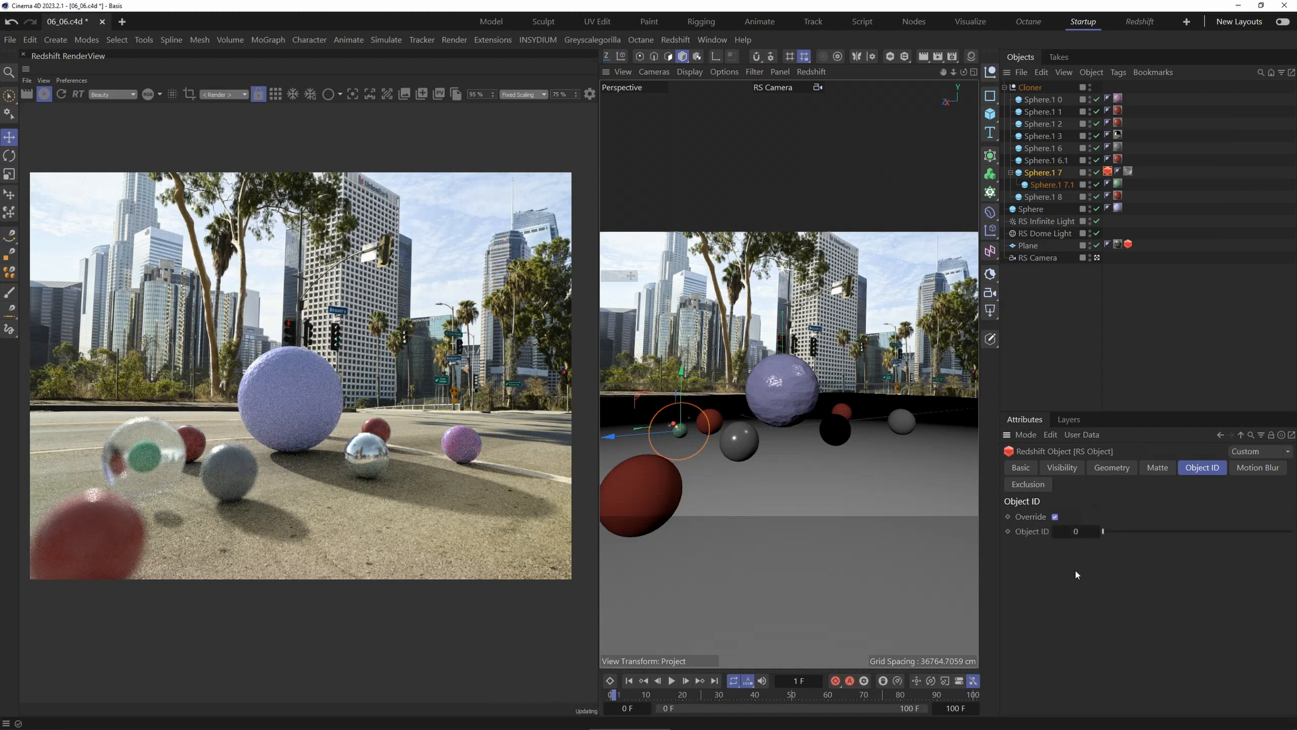
{"action": "left_click", "coordinate": [1092, 533]}
{"action": "left_click", "coordinate": [1096, 533]}
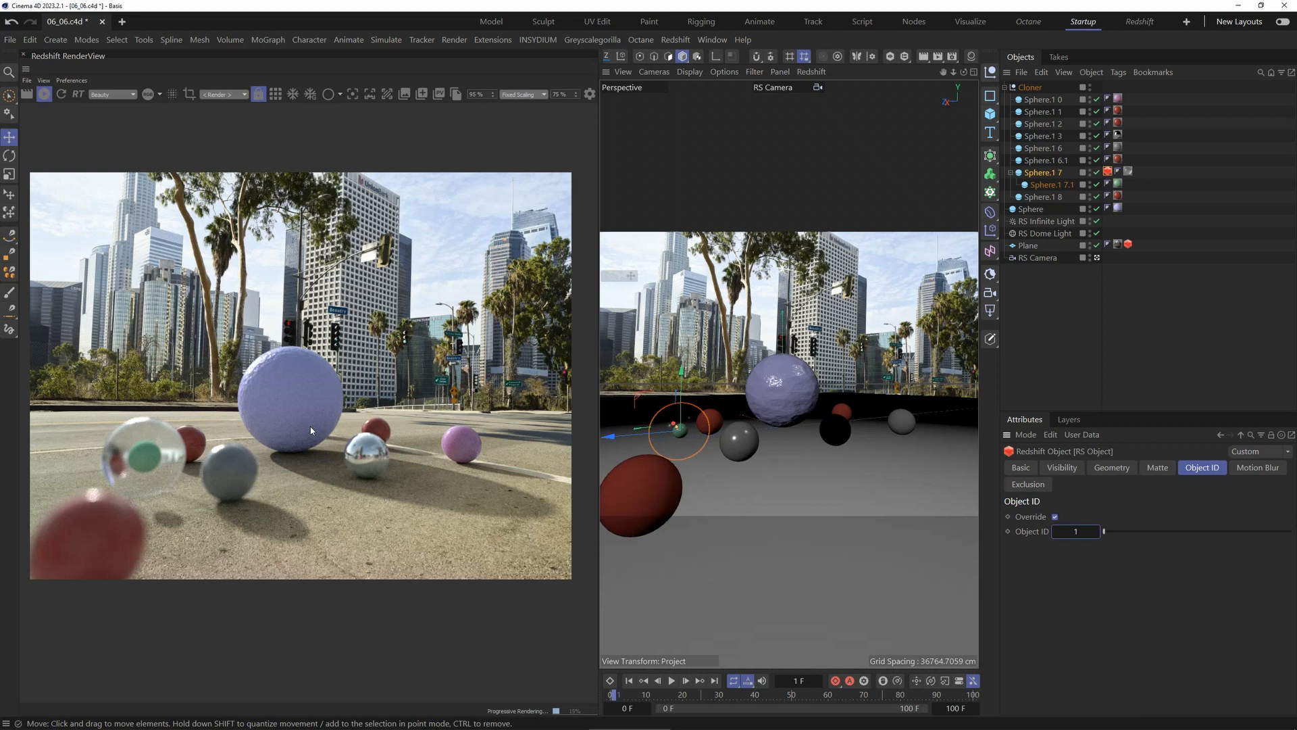
- Copy the Redshift Object tag from Sphere.1 7 to the large Sphere and set the copy's Object ID to 2
{"action": "left_click", "coordinate": [792, 390]}
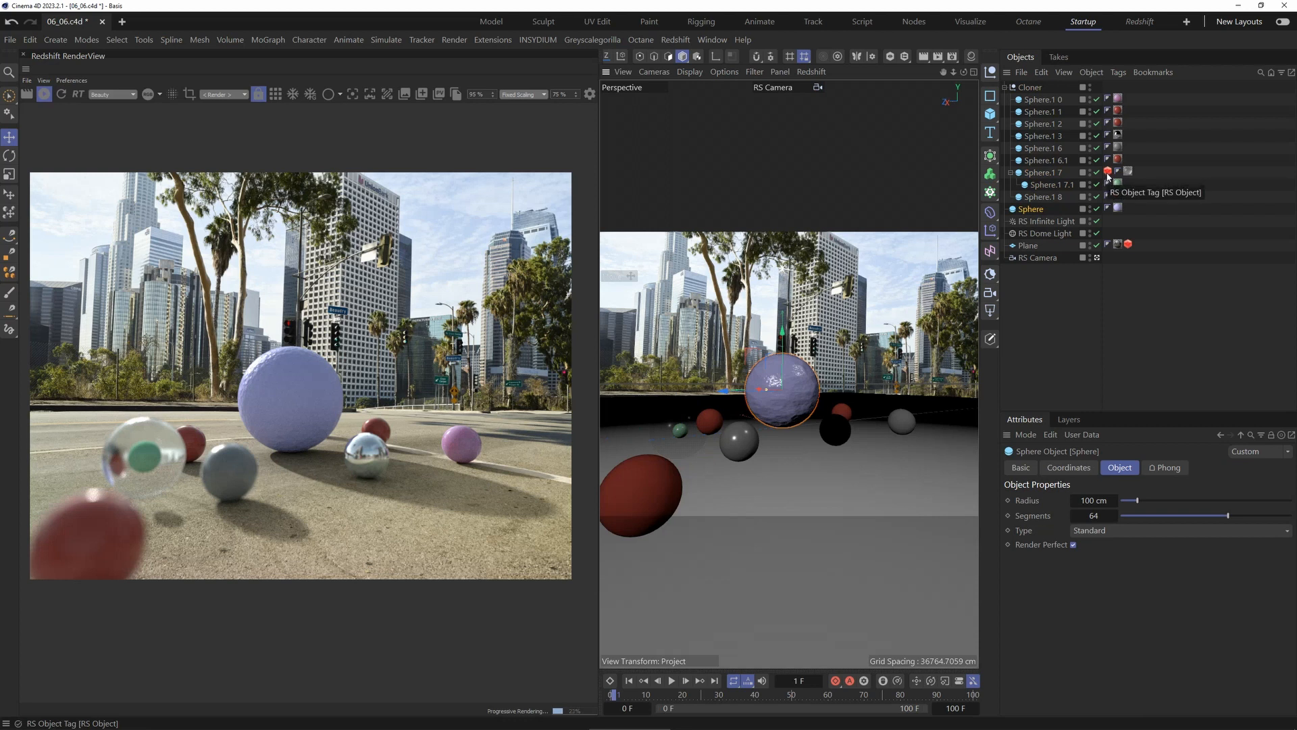
{"action": "left_click_drag", "start_coordinate": [1108, 174], "coordinate": [1126, 210], "text": "ctrl"}
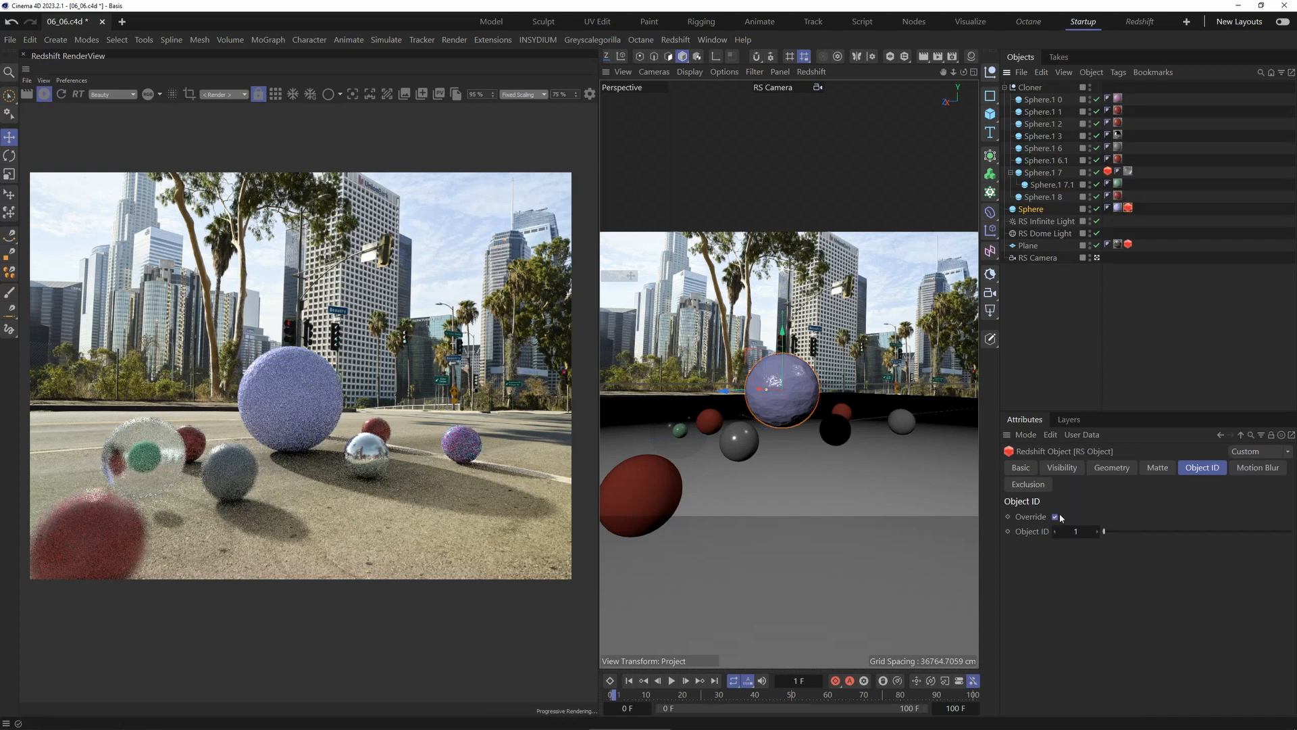
{"action": "left_click", "coordinate": [1097, 531]}
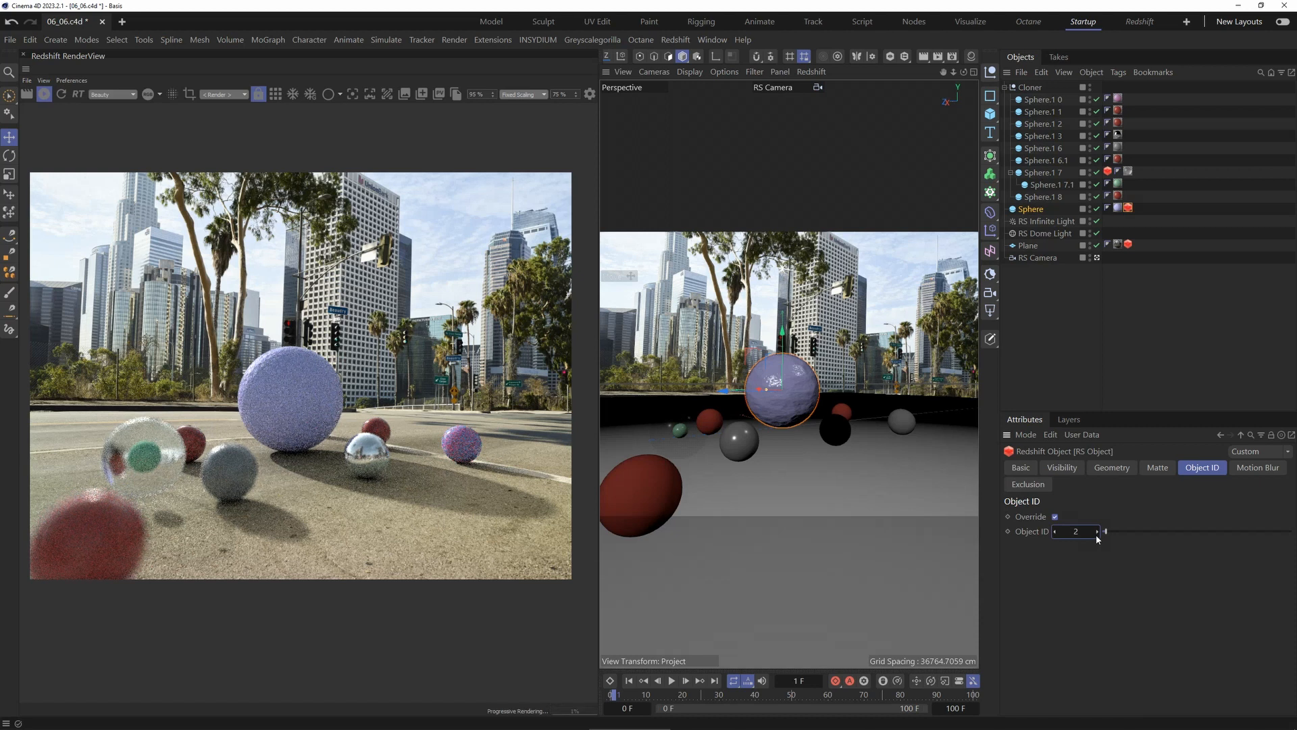
- Copy the large Sphere's Redshift Object tag to Sphere.1 8 and set the copy's Object ID to 3
{"action": "left_click", "coordinate": [718, 425]}
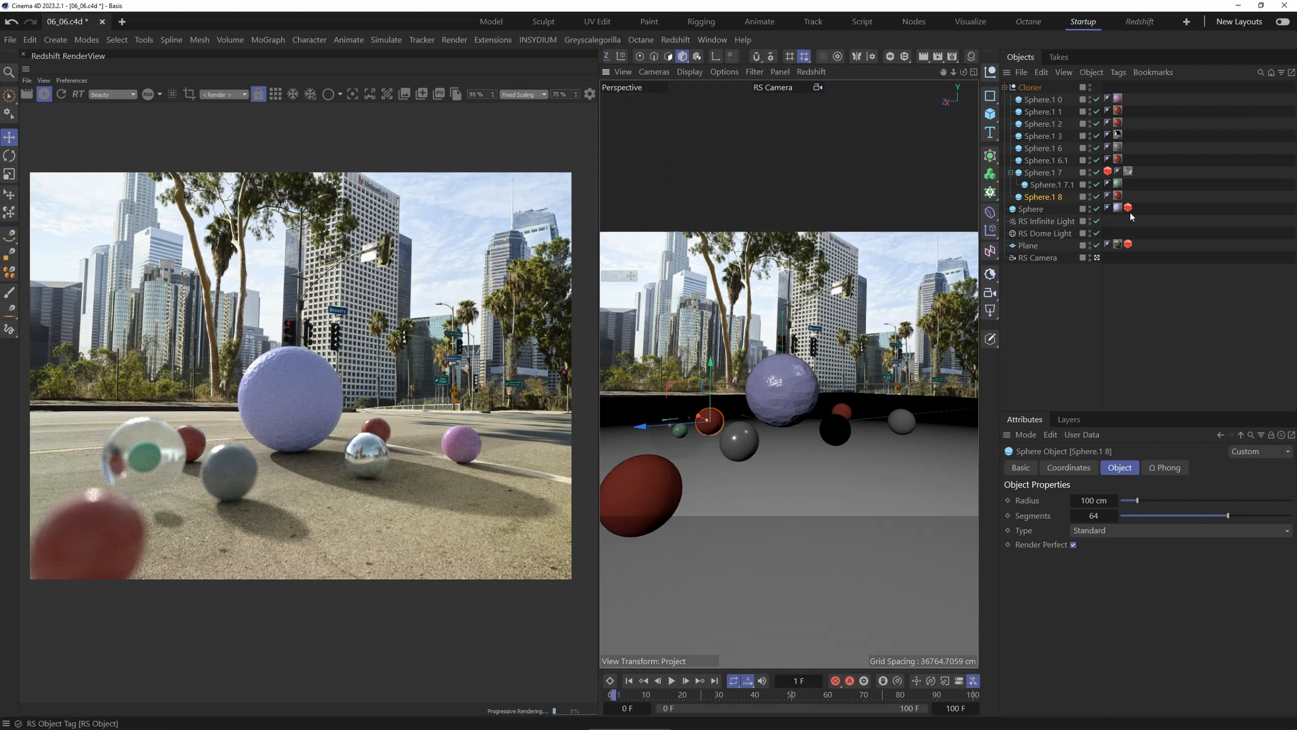
{"action": "left_click_drag", "start_coordinate": [1129, 209], "coordinate": [1127, 198], "text": "ctrl"}
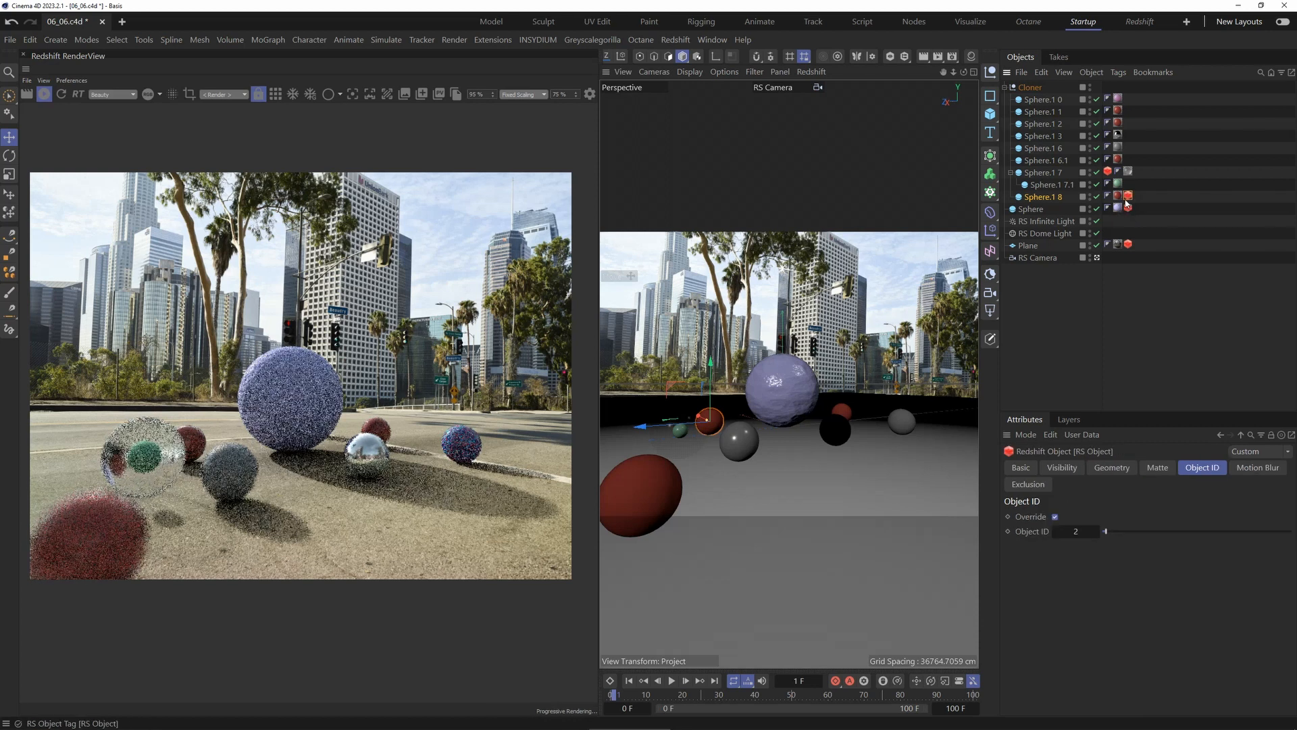
{"action": "left_click", "coordinate": [1097, 531]}
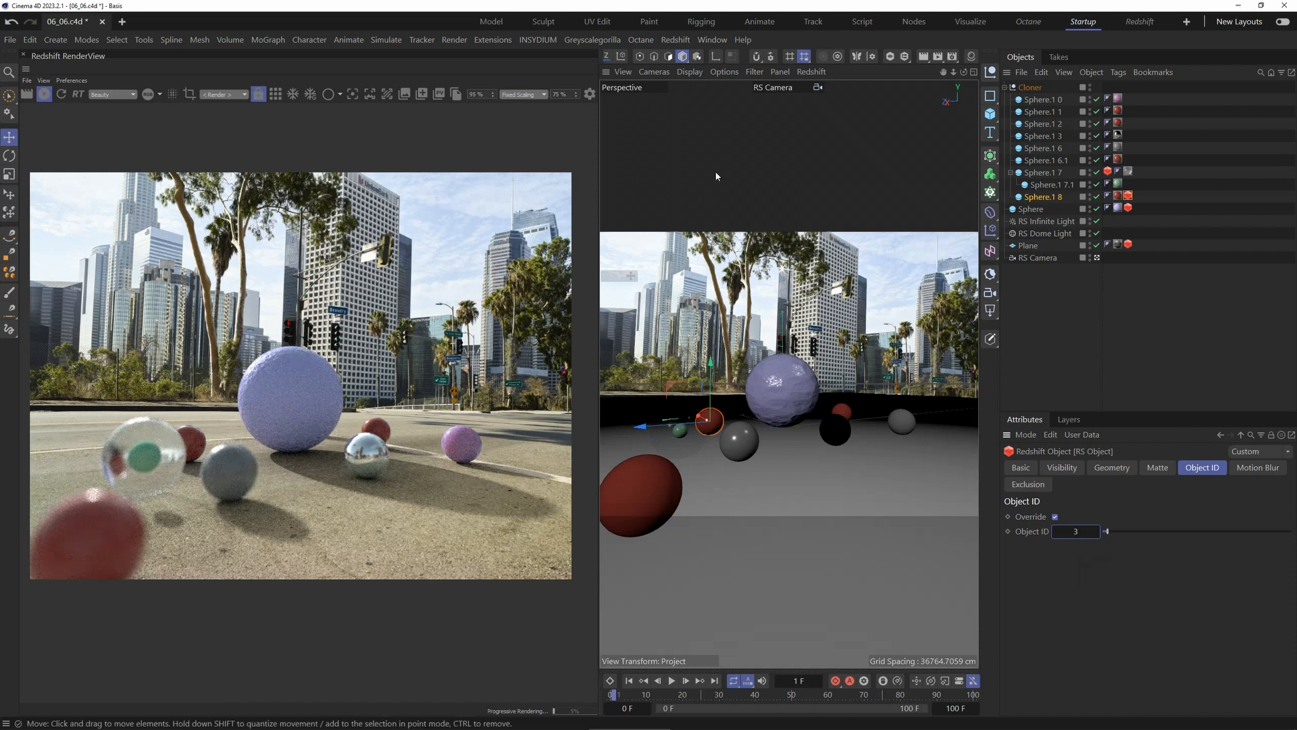
- Add a Puzzle Matte AOV in the RS AOV Manager and show its settings
{"action": "left_click", "coordinate": [675, 39]}
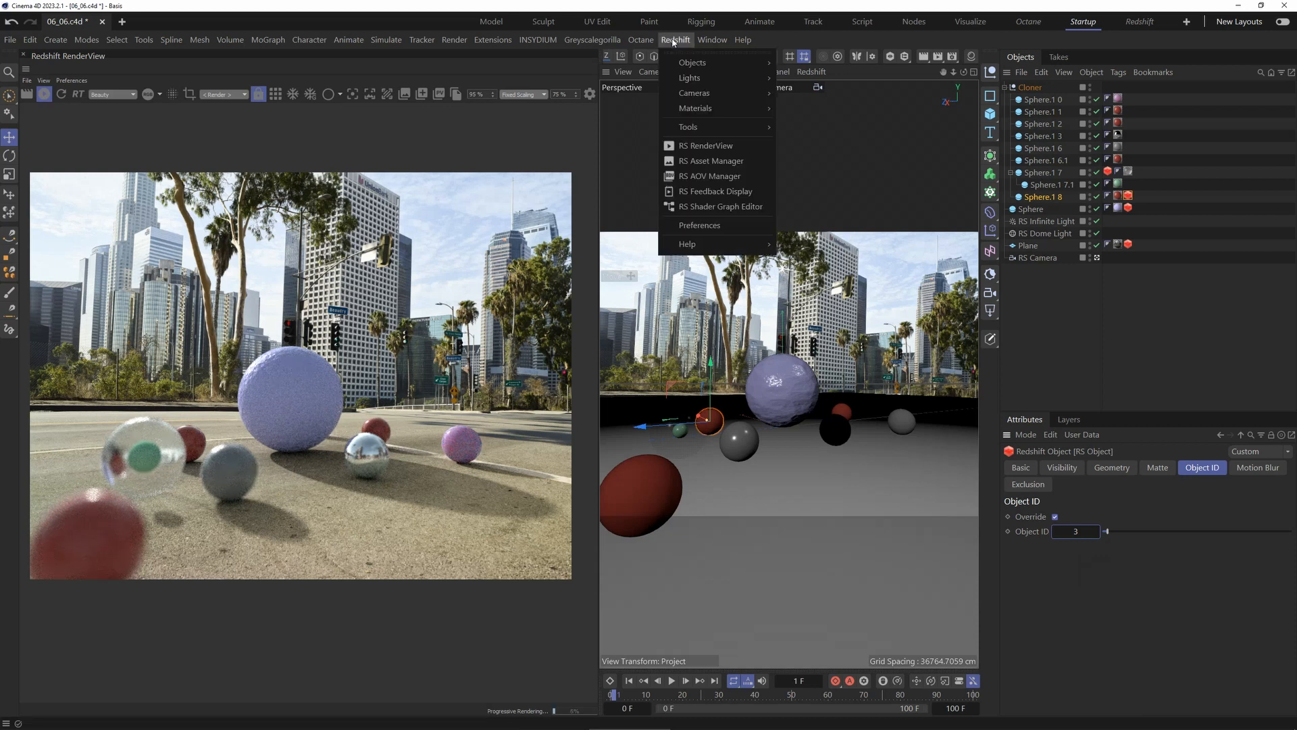
{"action": "left_click", "coordinate": [717, 179]}
{"action": "left_click_drag", "start_coordinate": [774, 173], "coordinate": [598, 138]}
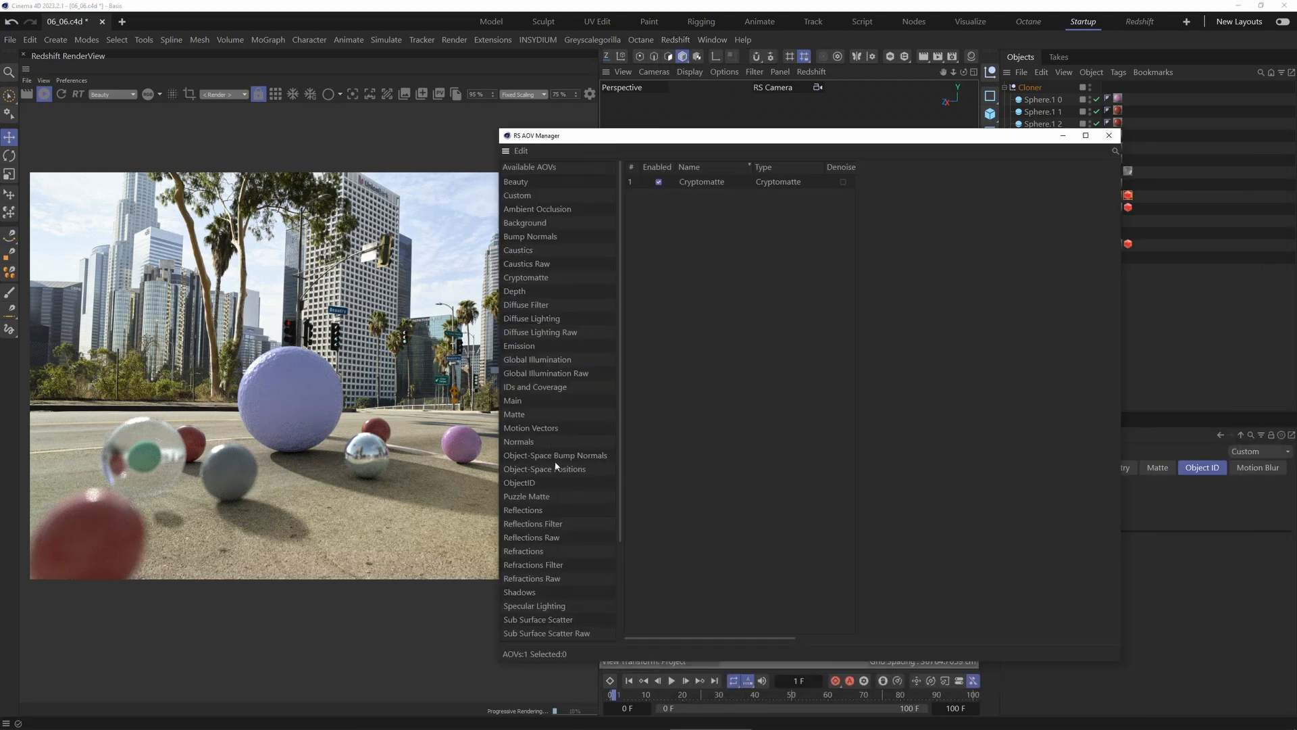
{"action": "double_click", "coordinate": [528, 498]}
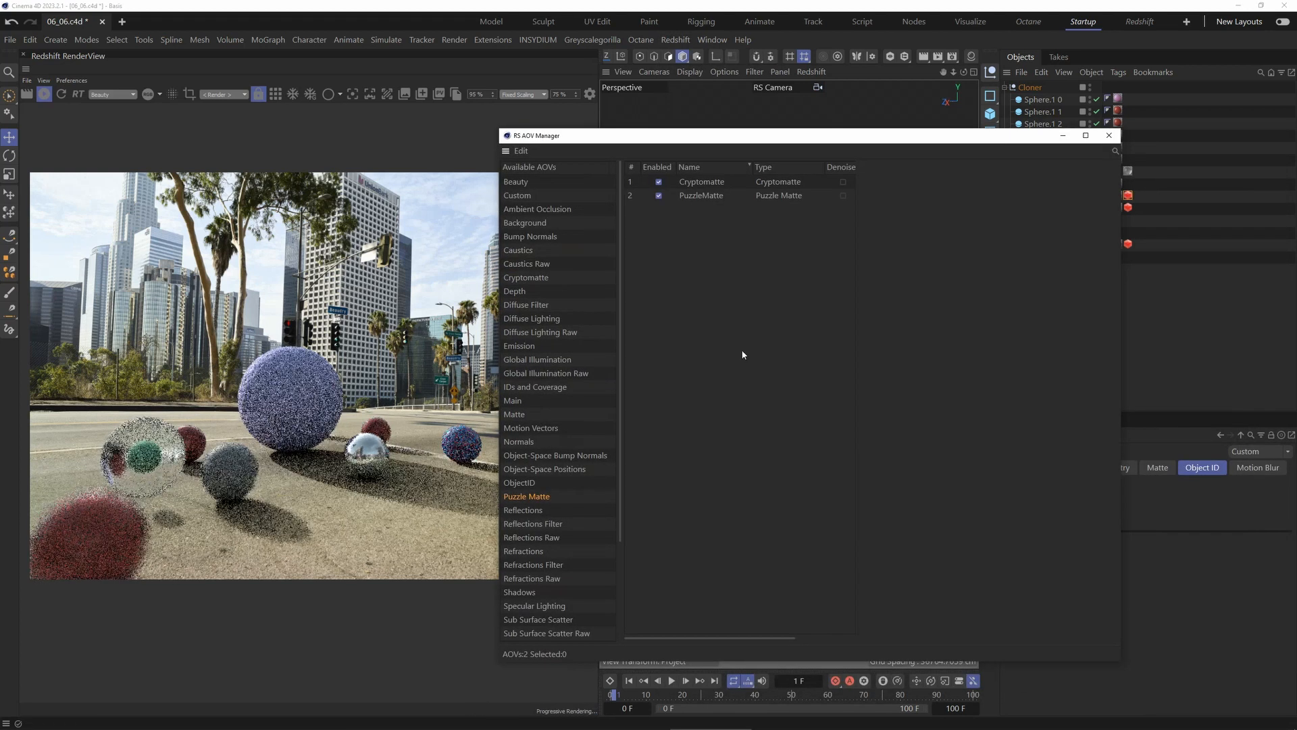
{"action": "left_click", "coordinate": [700, 197]}
{"action": "left_click_drag", "start_coordinate": [766, 139], "coordinate": [572, 126]}
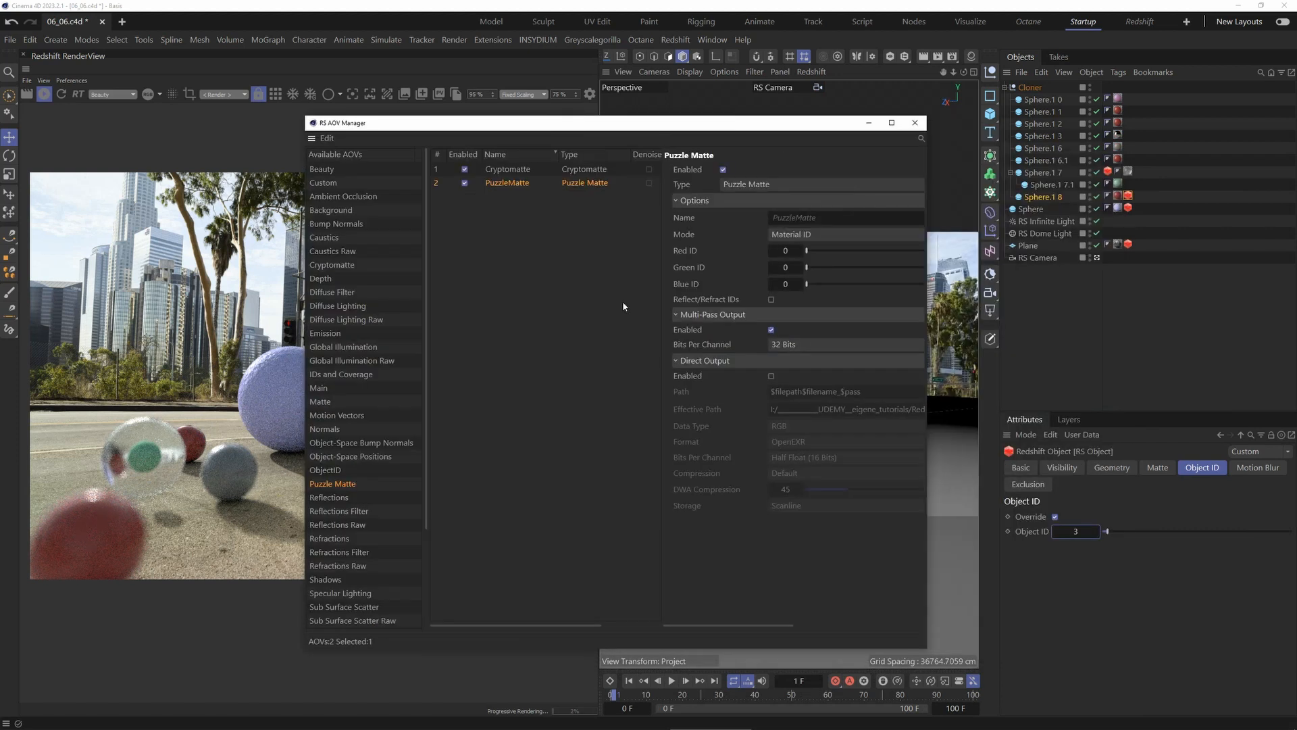
- Set the Puzzle Matte mode to Object ID, with Red ID 1, Green ID 2 and Blue ID 3
{"action": "left_click", "coordinate": [813, 233]}
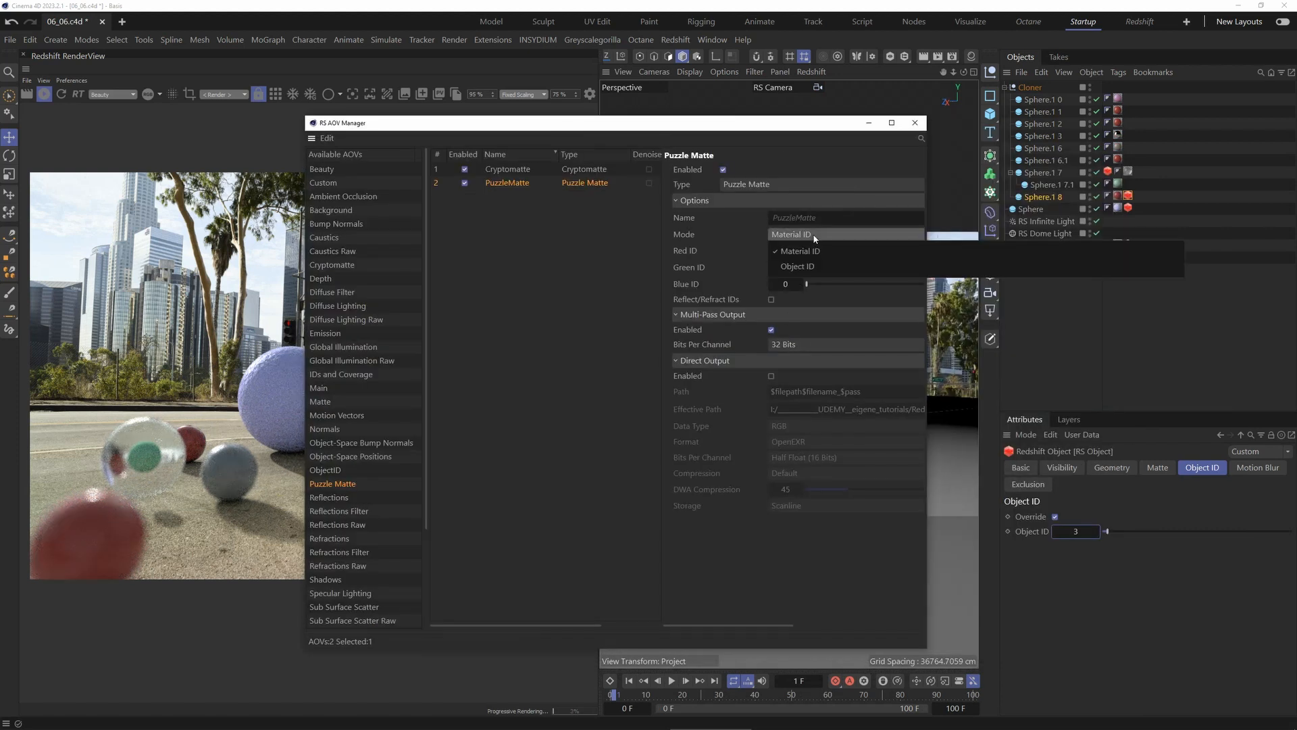
{"action": "left_click", "coordinate": [812, 263]}
{"action": "left_click", "coordinate": [801, 252]}
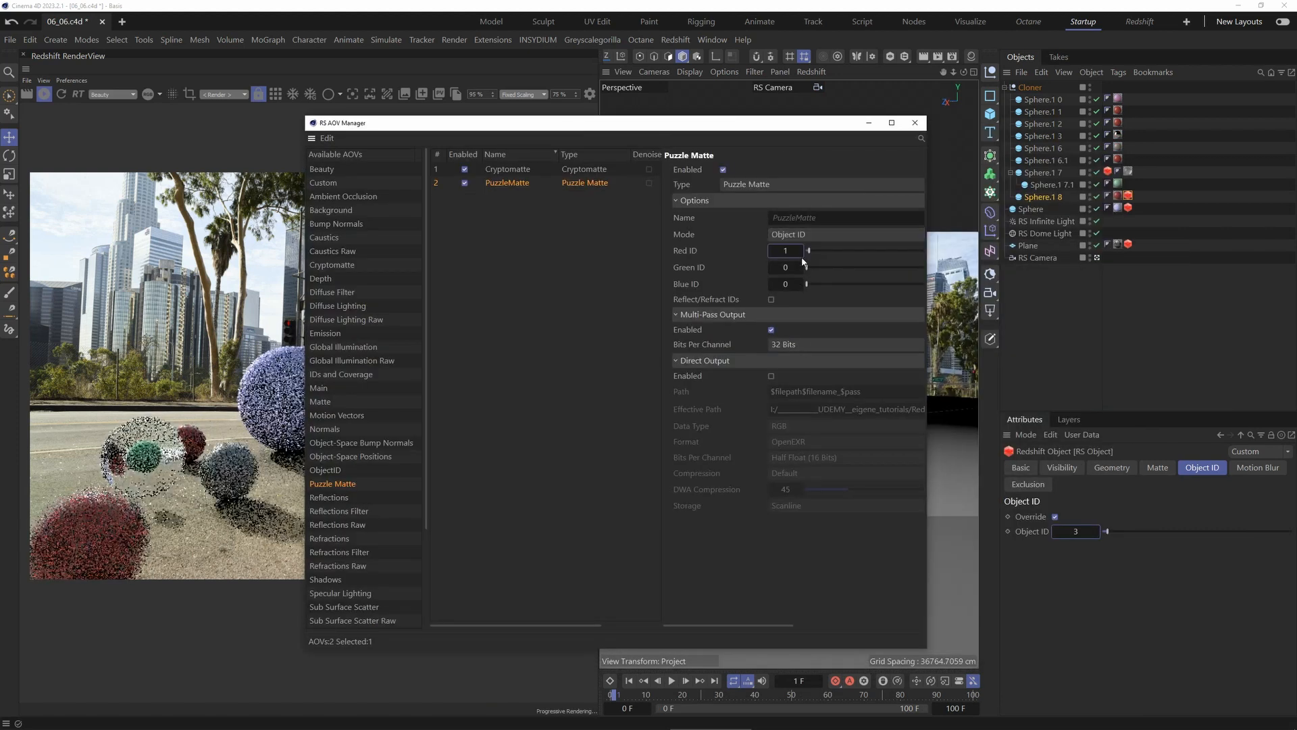
{"action": "left_click", "coordinate": [801, 267]}
{"action": "left_click", "coordinate": [801, 267]}
{"action": "left_click", "coordinate": [800, 284]}
{"action": "left_click", "coordinate": [800, 284]}
{"action": "left_click", "coordinate": [800, 284]}
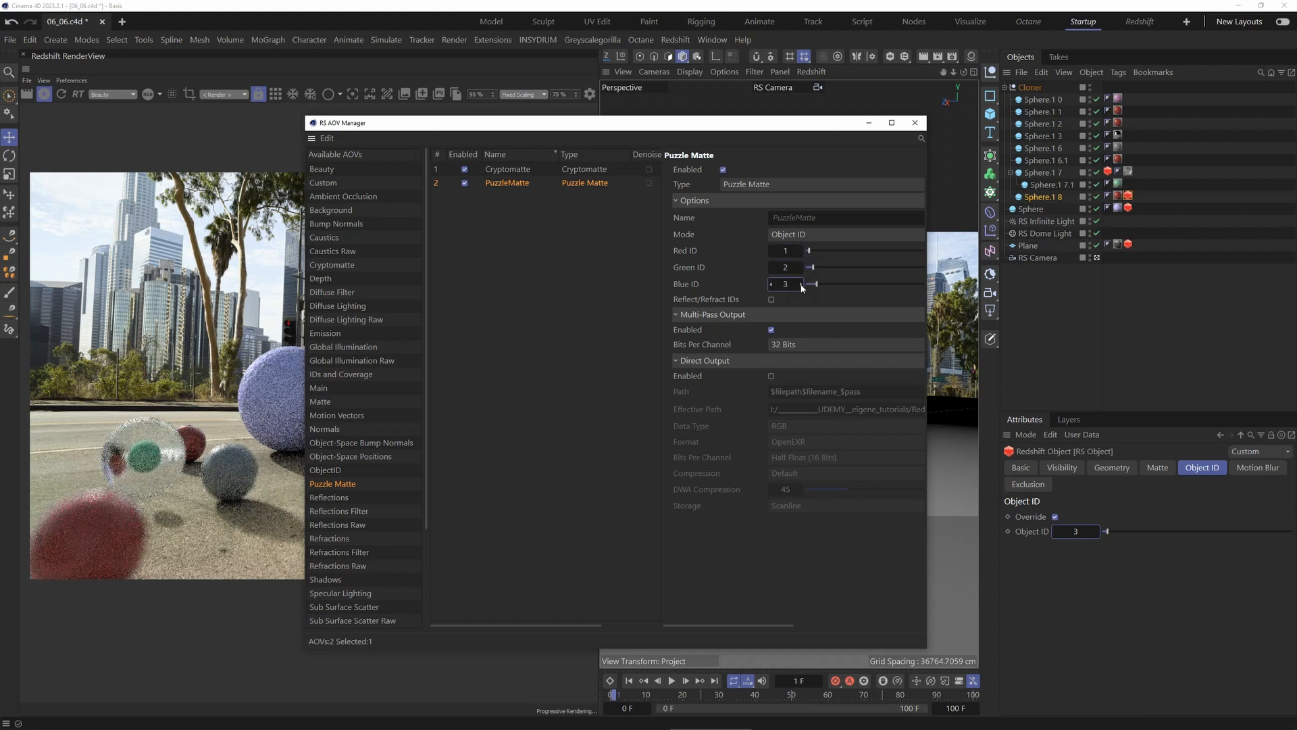
- Preview the PuzzleMatte pass in a render region around the glass and large spheres, and enable Reflect/Refract IDs for it
{"action": "left_click_drag", "start_coordinate": [541, 123], "coordinate": [709, 118]}
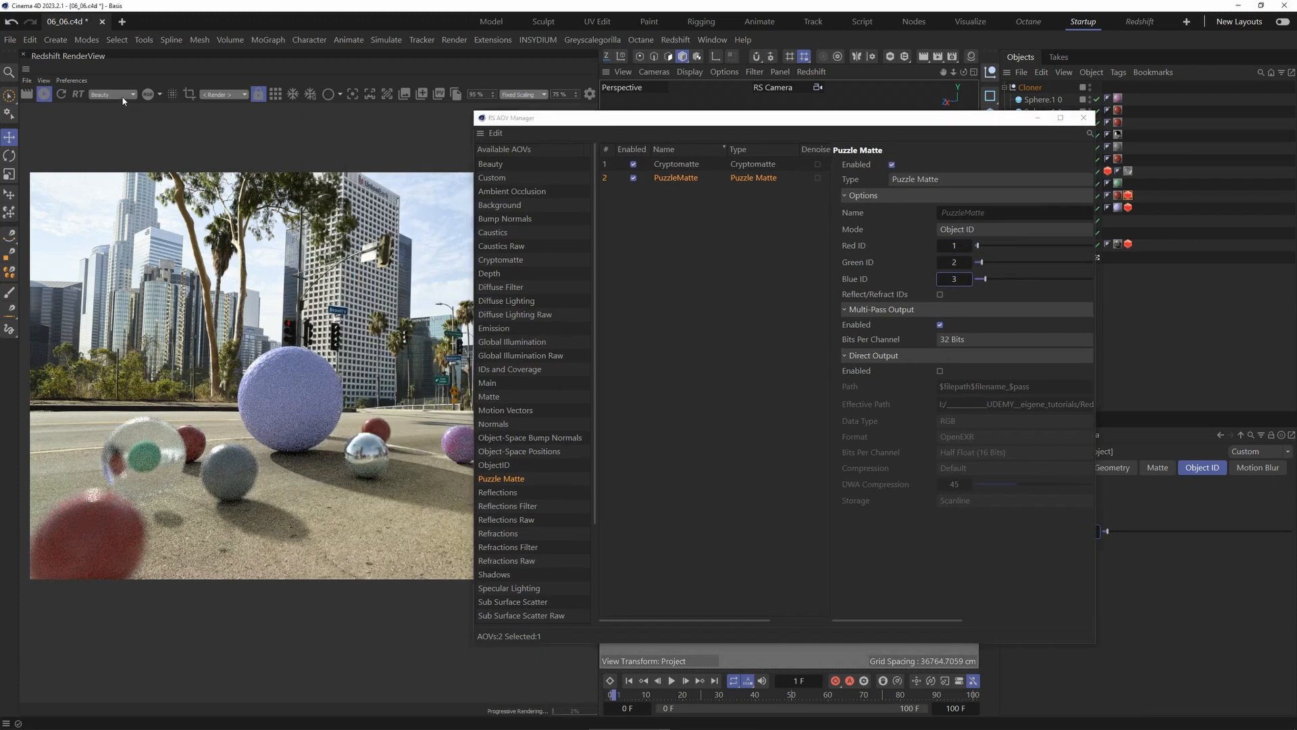
{"action": "left_click", "coordinate": [113, 95]}
{"action": "left_click", "coordinate": [110, 116]}
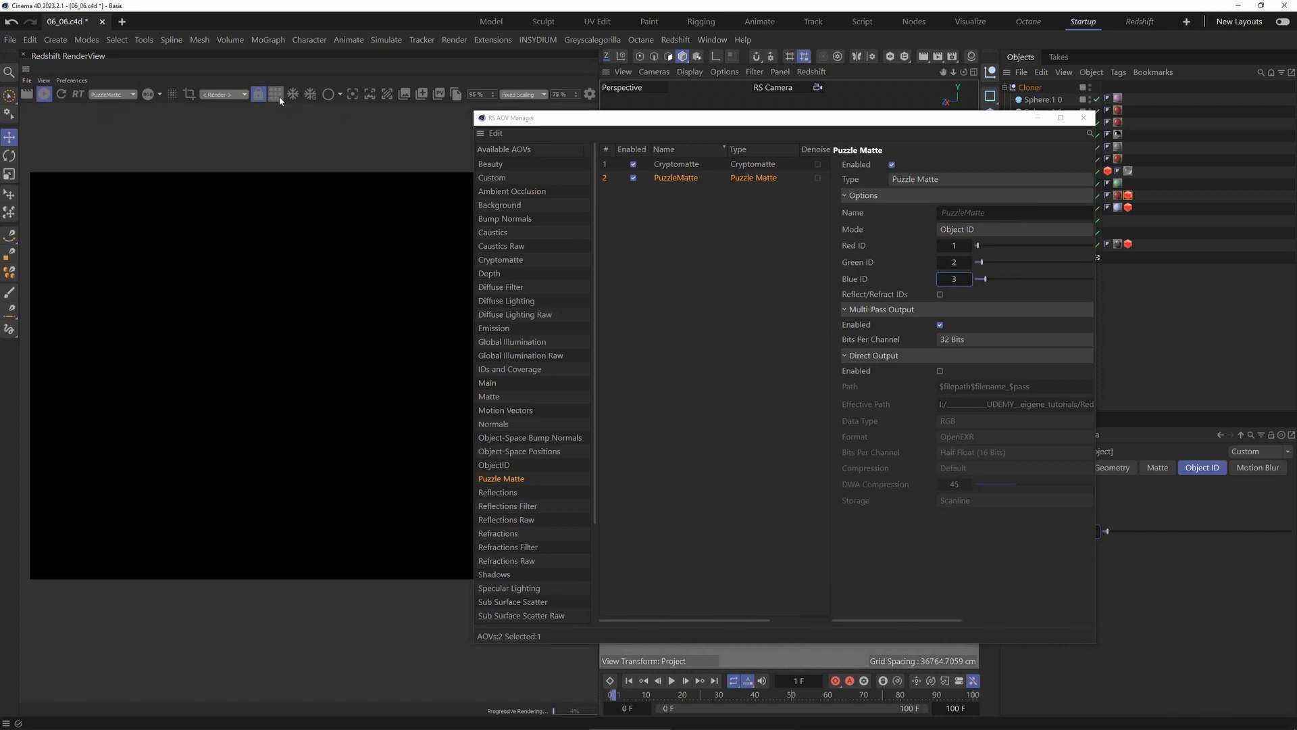
{"action": "left_click_drag", "start_coordinate": [49, 345], "coordinate": [366, 568]}
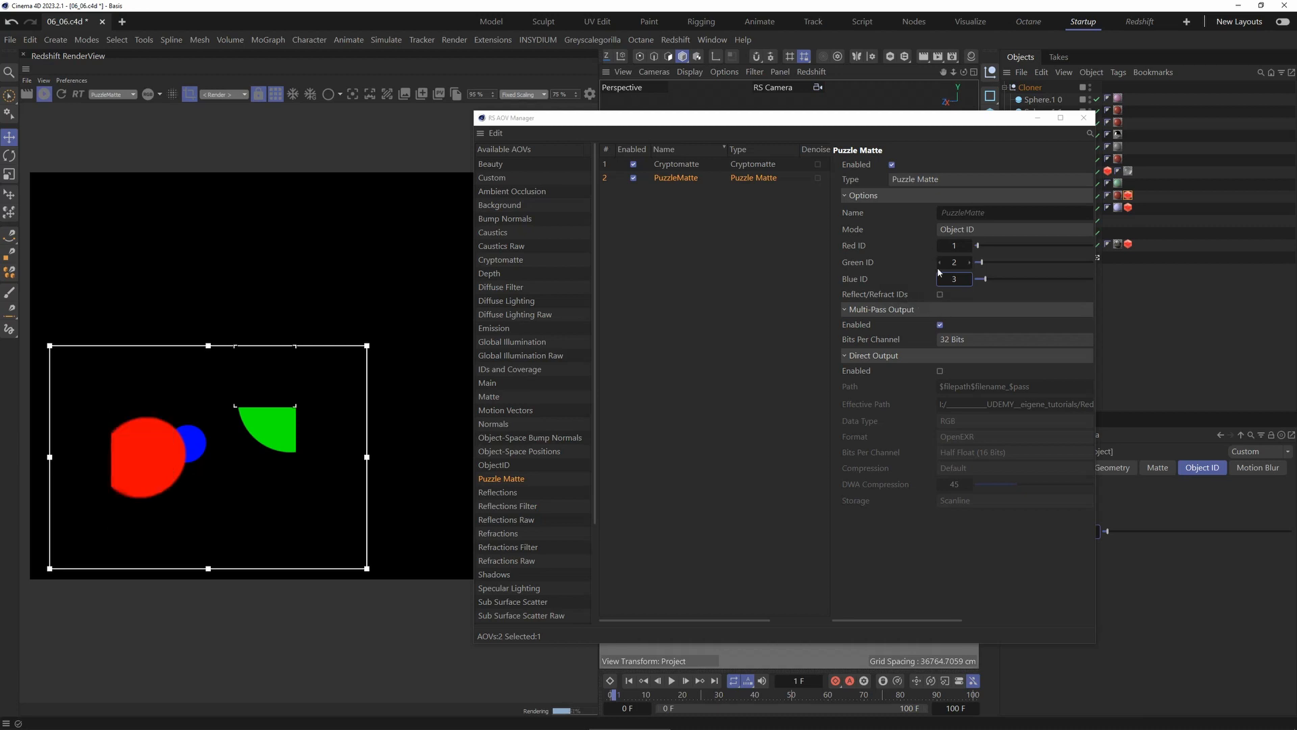
{"action": "left_click", "coordinate": [940, 295]}
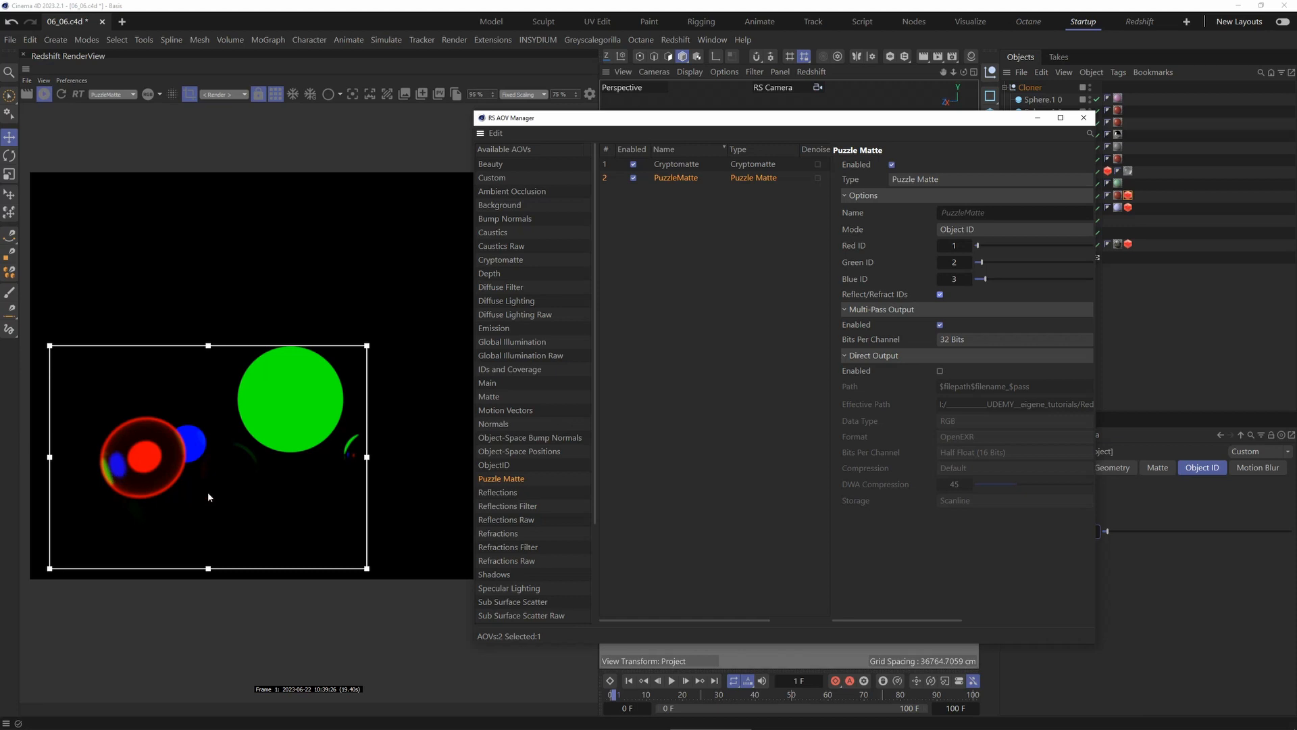
- Return the RenderView to the full-frame progressive Beauty pass without the render region, and close the RS AOV Manager
{"action": "left_click", "coordinate": [112, 94]}
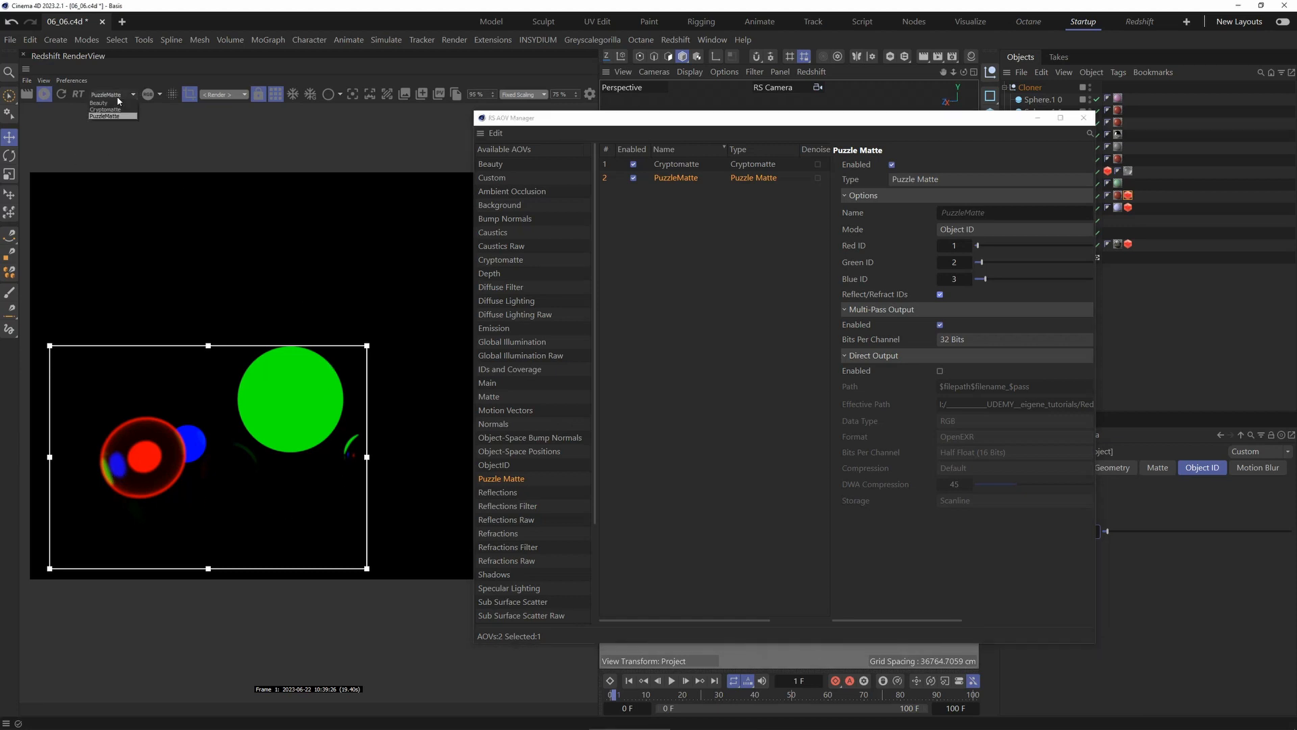
{"action": "left_click", "coordinate": [118, 103]}
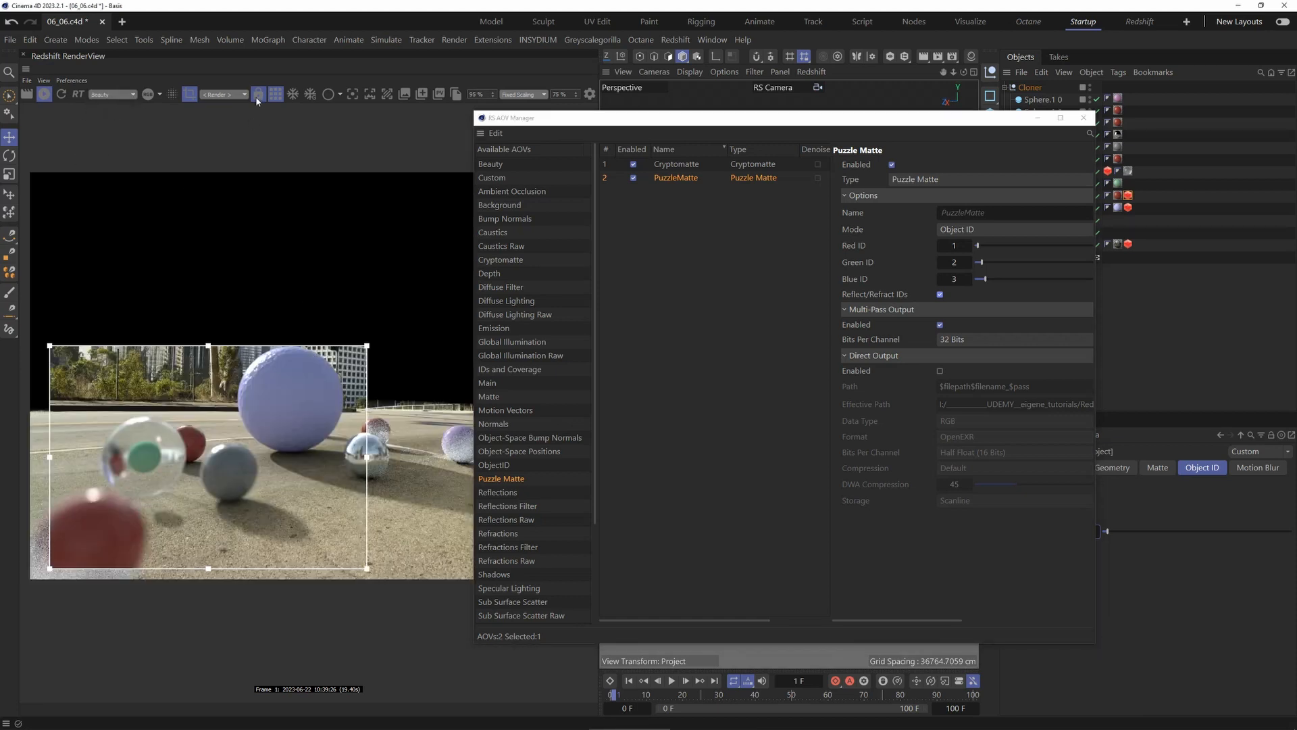
{"action": "left_click", "coordinate": [189, 95]}
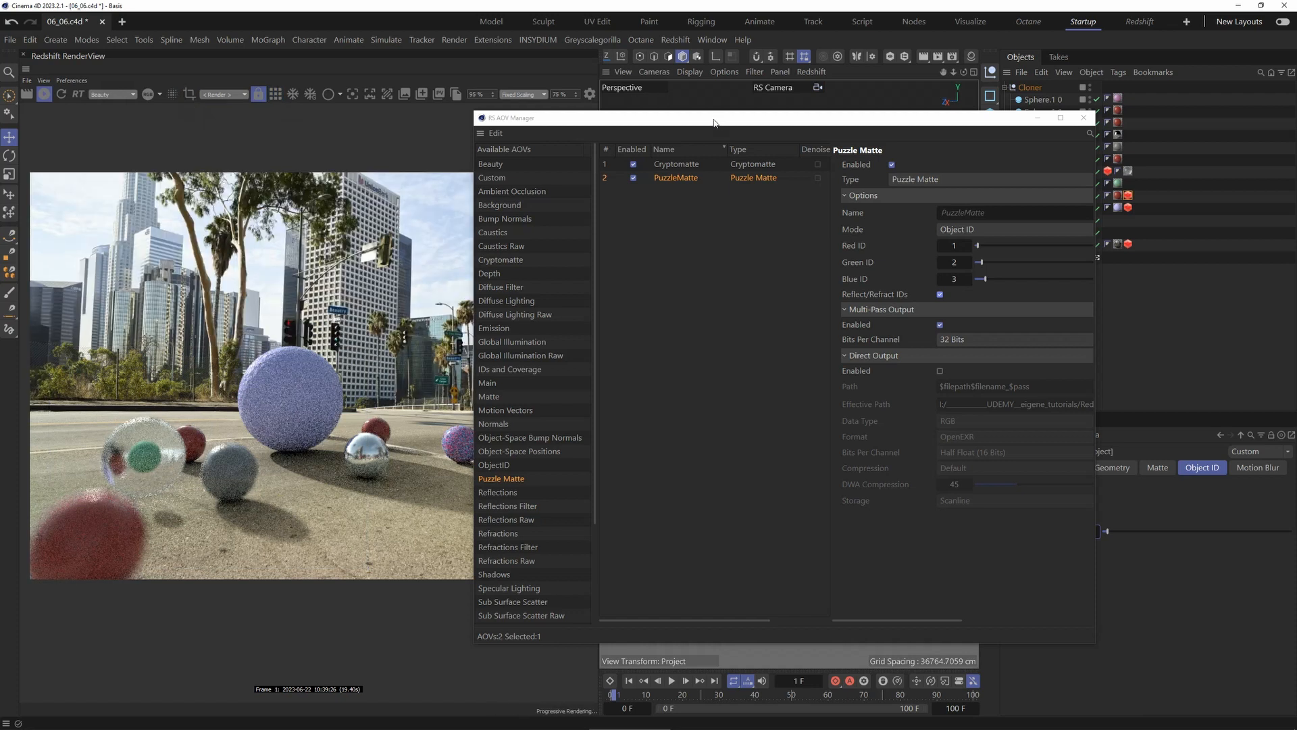
{"action": "left_click_drag", "start_coordinate": [742, 110], "coordinate": [695, 137]}
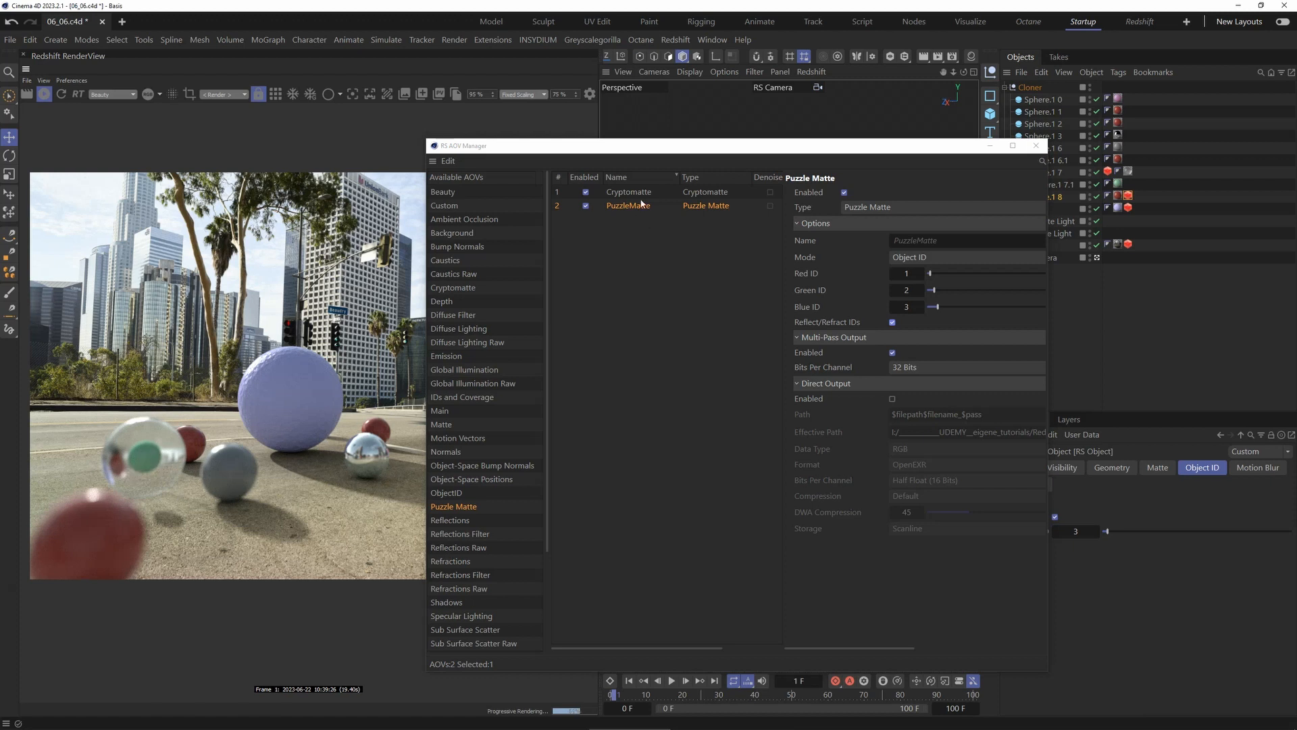
{"action": "left_click", "coordinate": [1036, 145]}
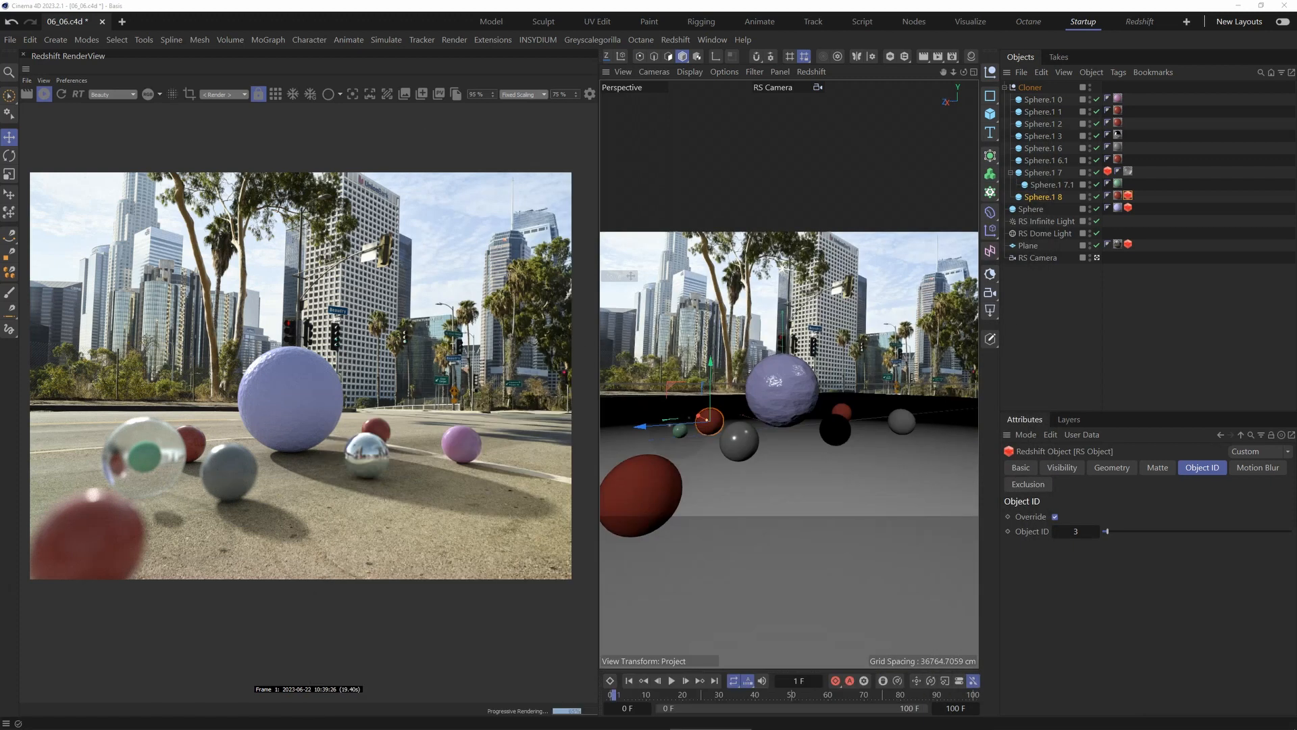
- Copy the large Sphere's RS Object tag onto Sphere.1 7.1 inside the glass sphere and set its Object ID to 4
{"action": "left_click", "coordinate": [1069, 382]}
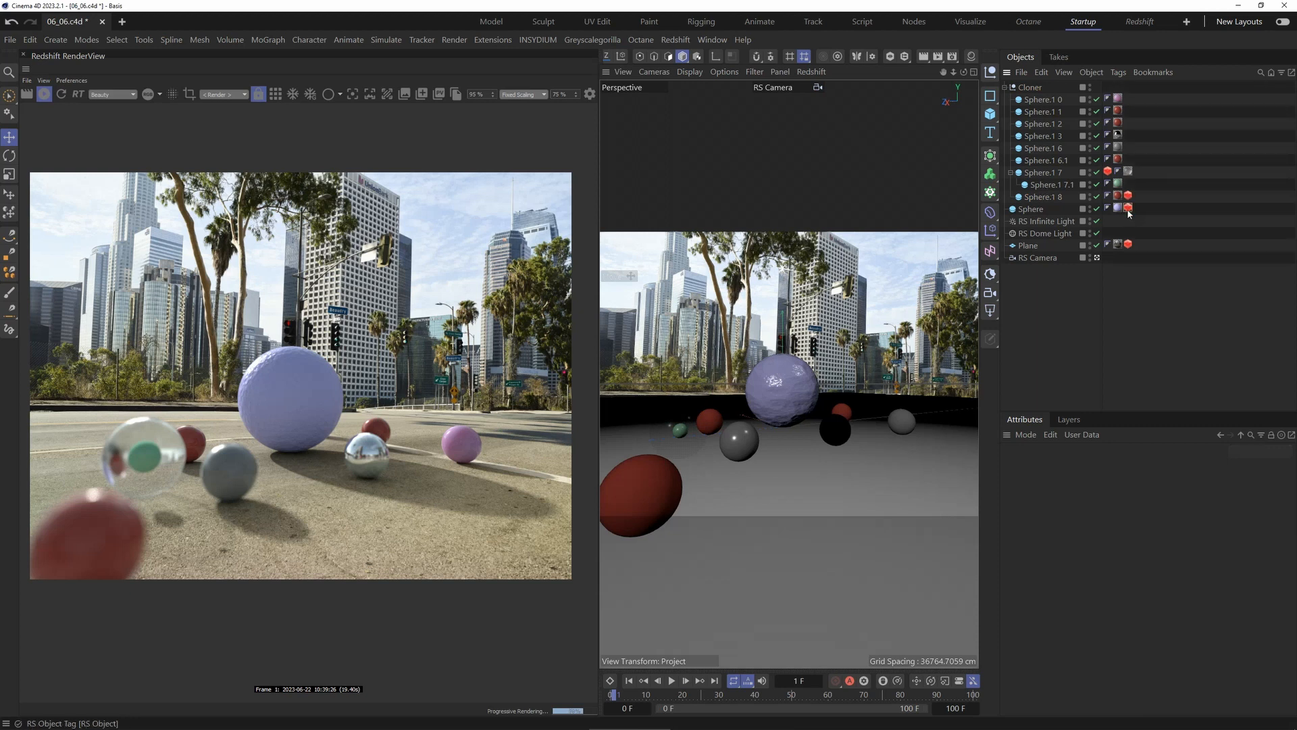
{"action": "left_click", "coordinate": [1128, 209]}
{"action": "left_click_drag", "start_coordinate": [1128, 210], "coordinate": [1128, 184], "text": "ctrl"}
{"action": "left_click", "coordinate": [1052, 186]}
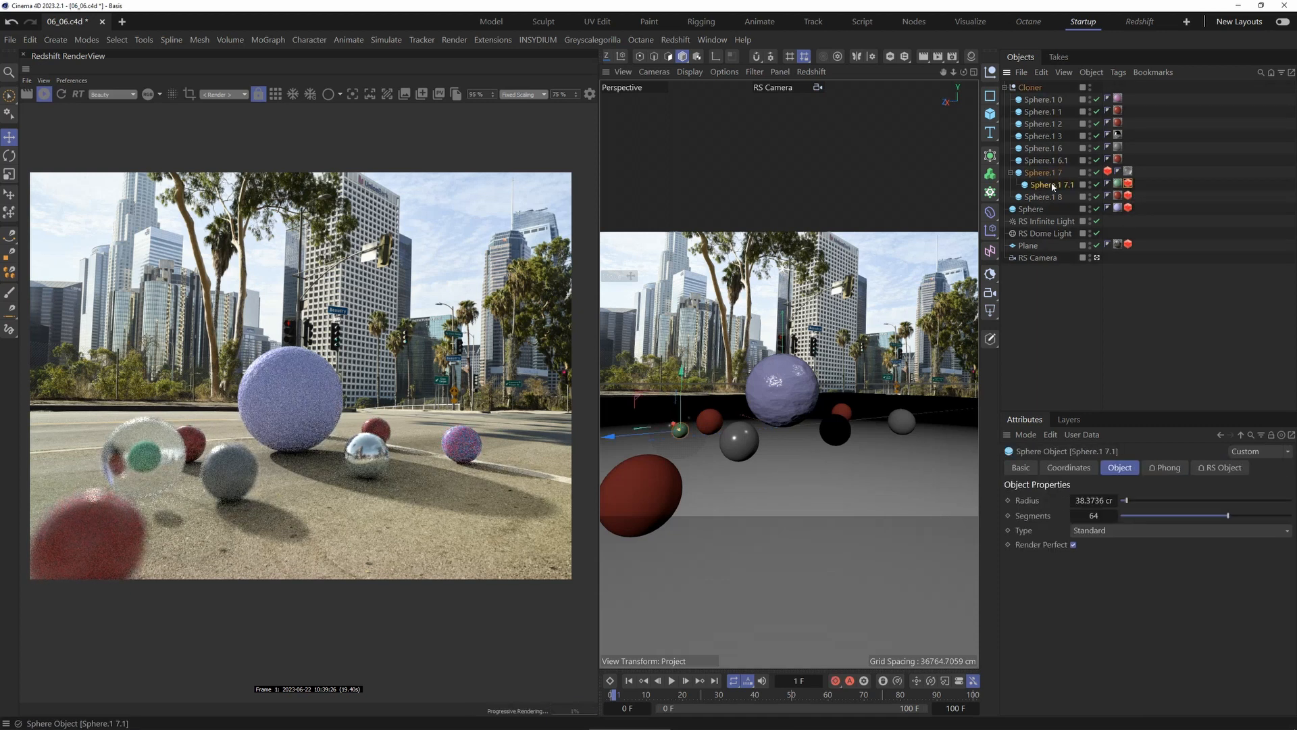
{"action": "left_click", "coordinate": [1128, 185]}
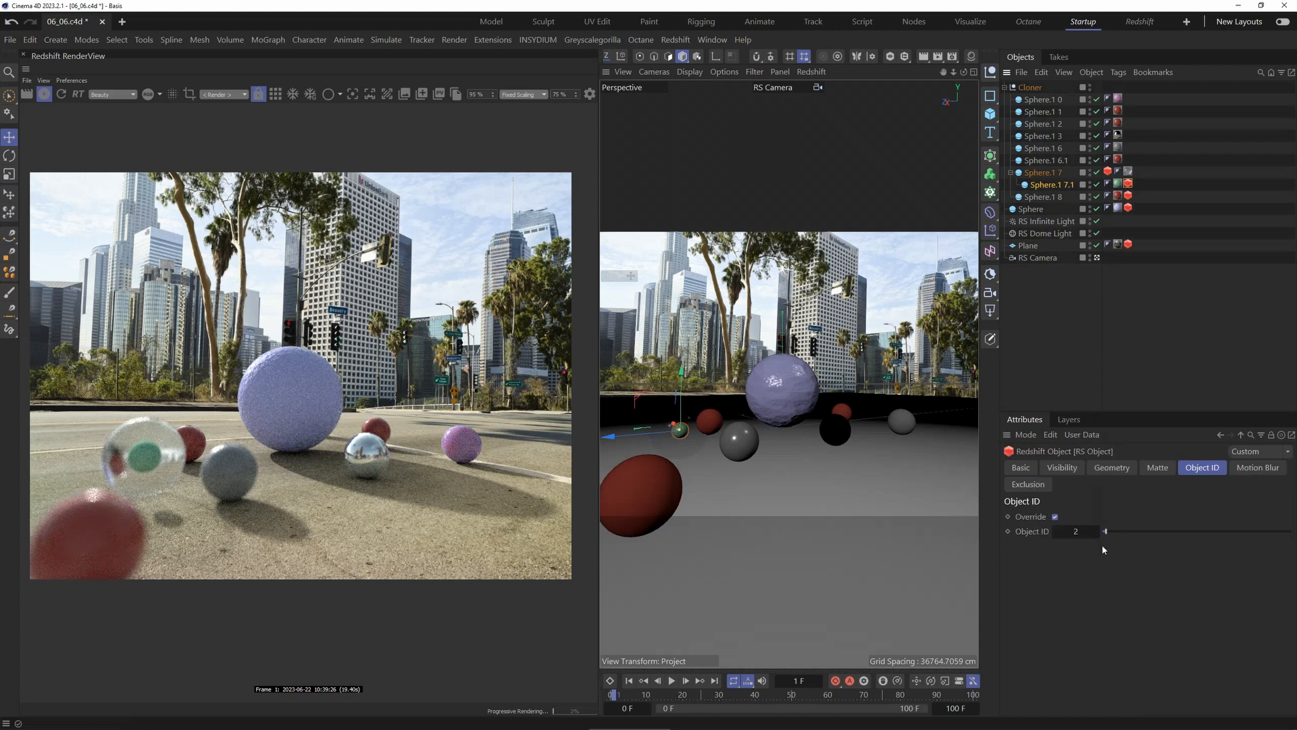
{"action": "left_click", "coordinate": [1097, 531]}
{"action": "left_click", "coordinate": [1097, 531]}
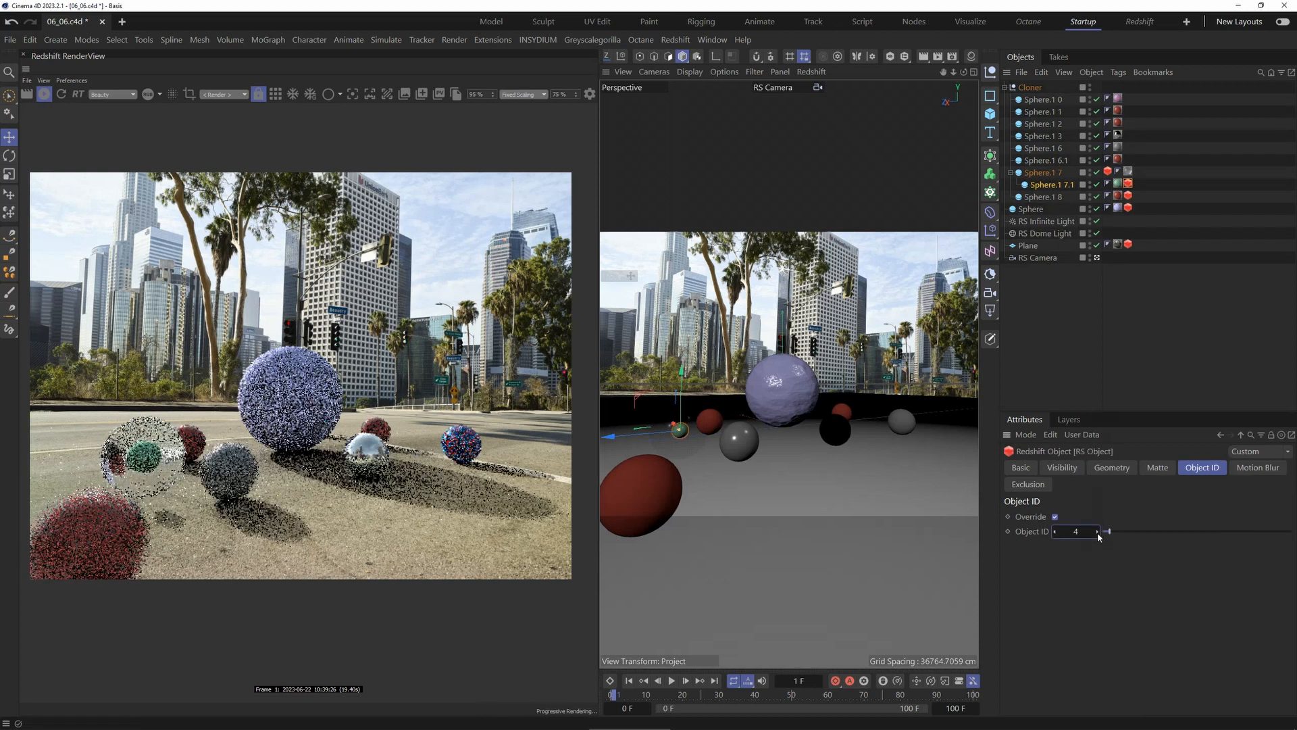
- Add a second Puzzle Matte AOV in the RS AOV Manager and show its settings
{"action": "left_click_drag", "start_coordinate": [709, 729], "coordinate": [533, 147]}
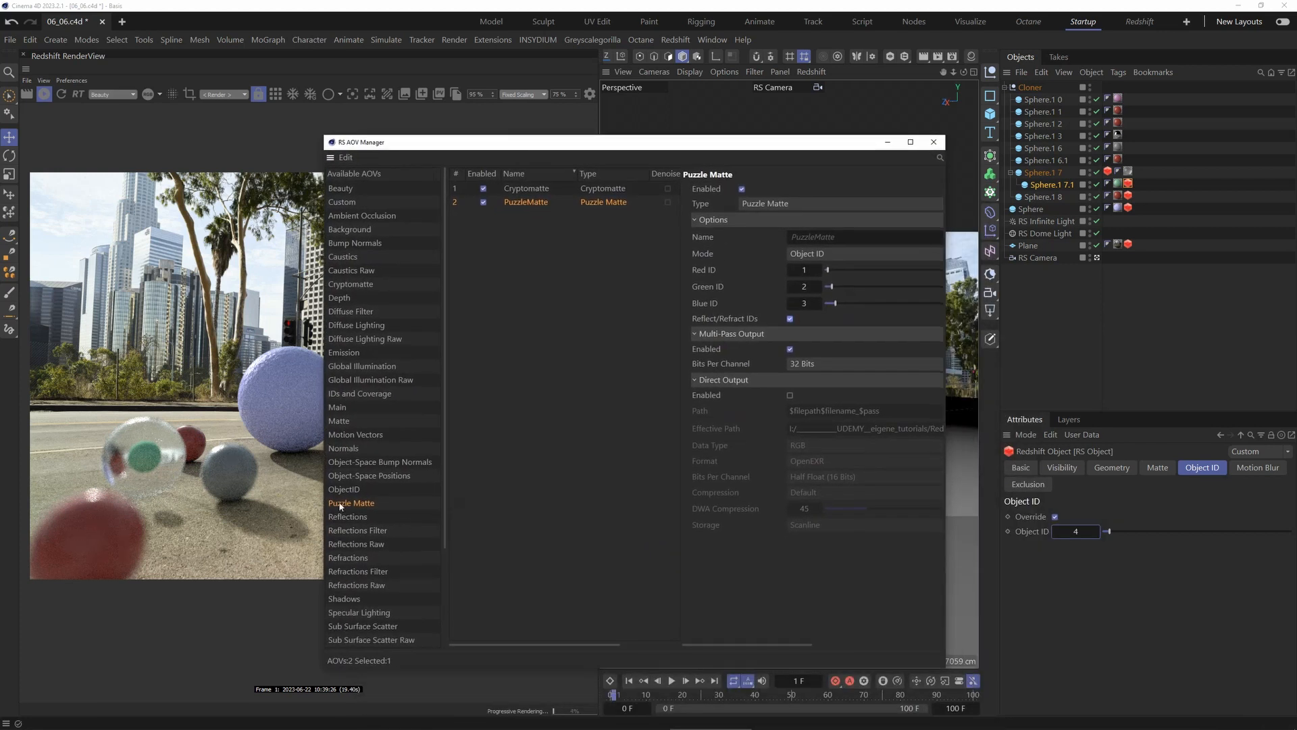
{"action": "left_click_drag", "start_coordinate": [341, 503], "coordinate": [520, 287]}
{"action": "left_click", "coordinate": [528, 218]}
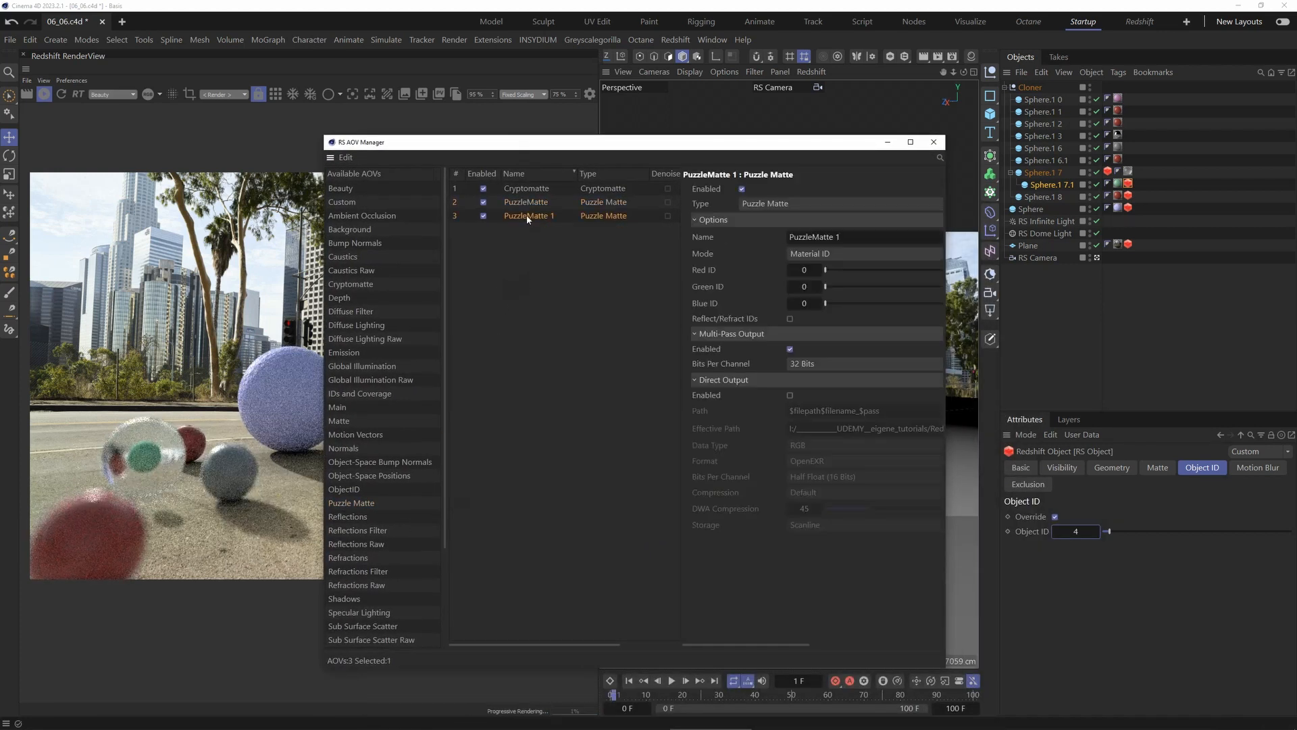
- Set the PuzzleMatte 1 mode to Object ID with Red ID 4, and close the RS AOV Manager
{"action": "left_click", "coordinate": [840, 253]}
{"action": "left_click", "coordinate": [828, 286]}
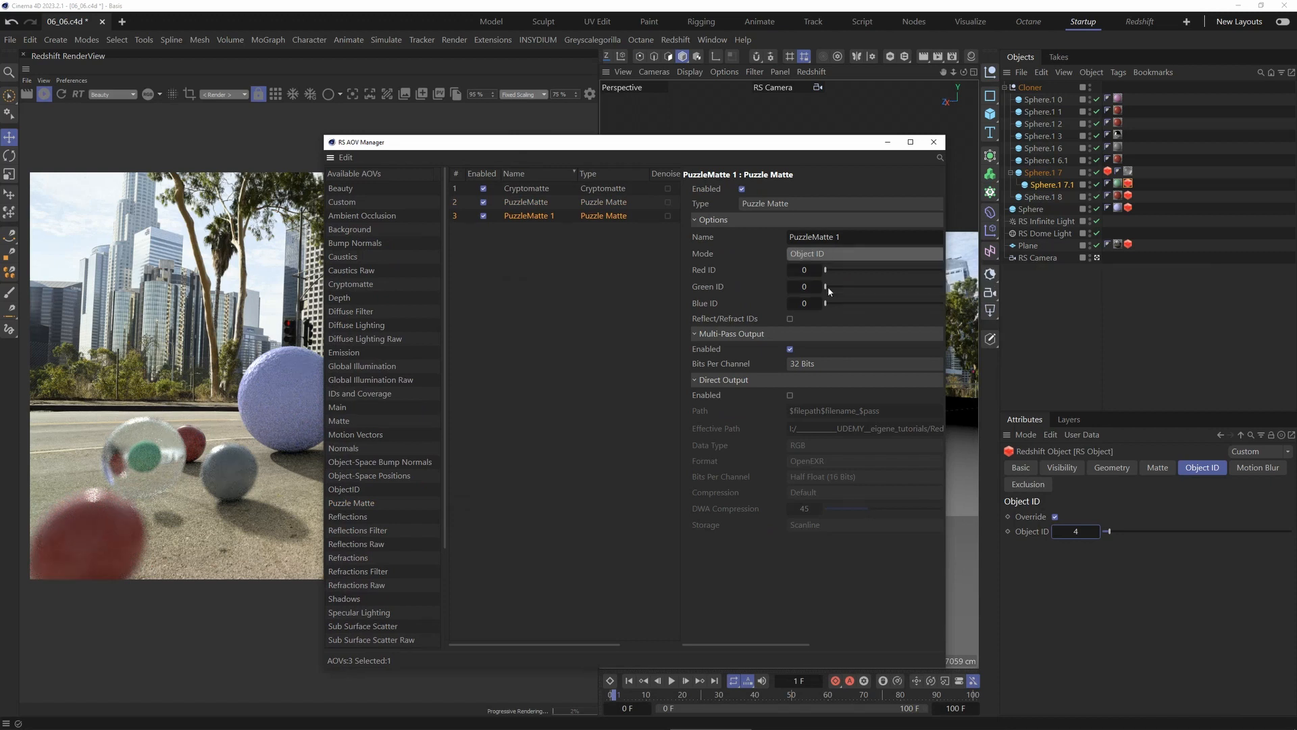
{"action": "left_click_drag", "start_coordinate": [822, 272], "coordinate": [840, 270]}
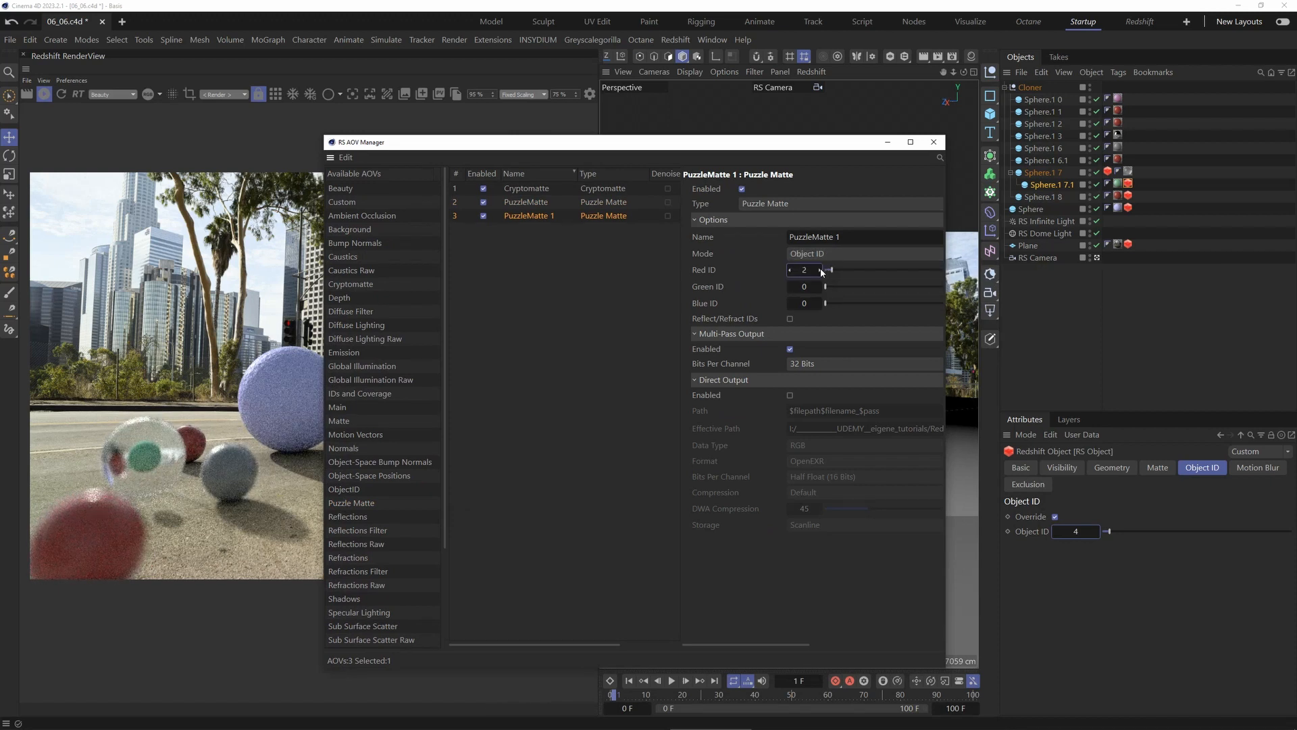
{"action": "left_click", "coordinate": [933, 142]}
- Preview the PuzzleMatte 1 pass with bucket rendering in a render region around the glass sphere
{"action": "left_click", "coordinate": [275, 94]}
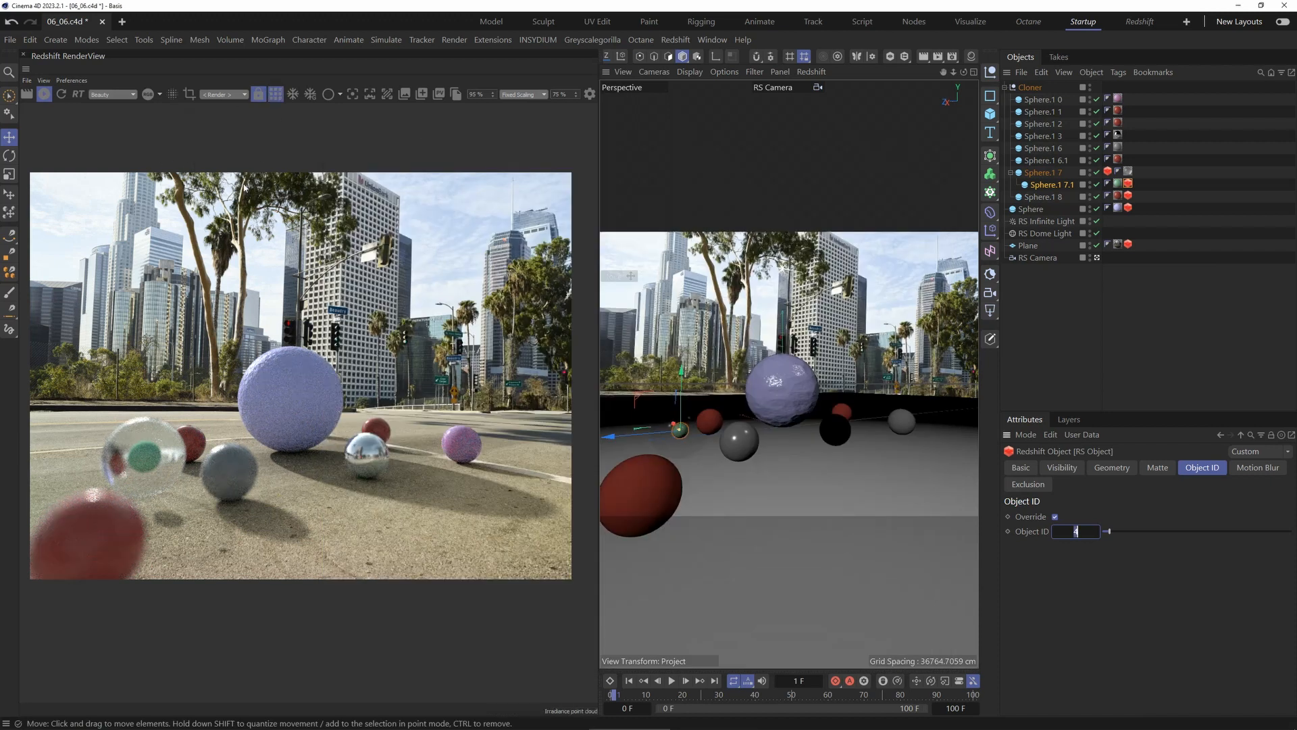
{"action": "left_click", "coordinate": [111, 94]}
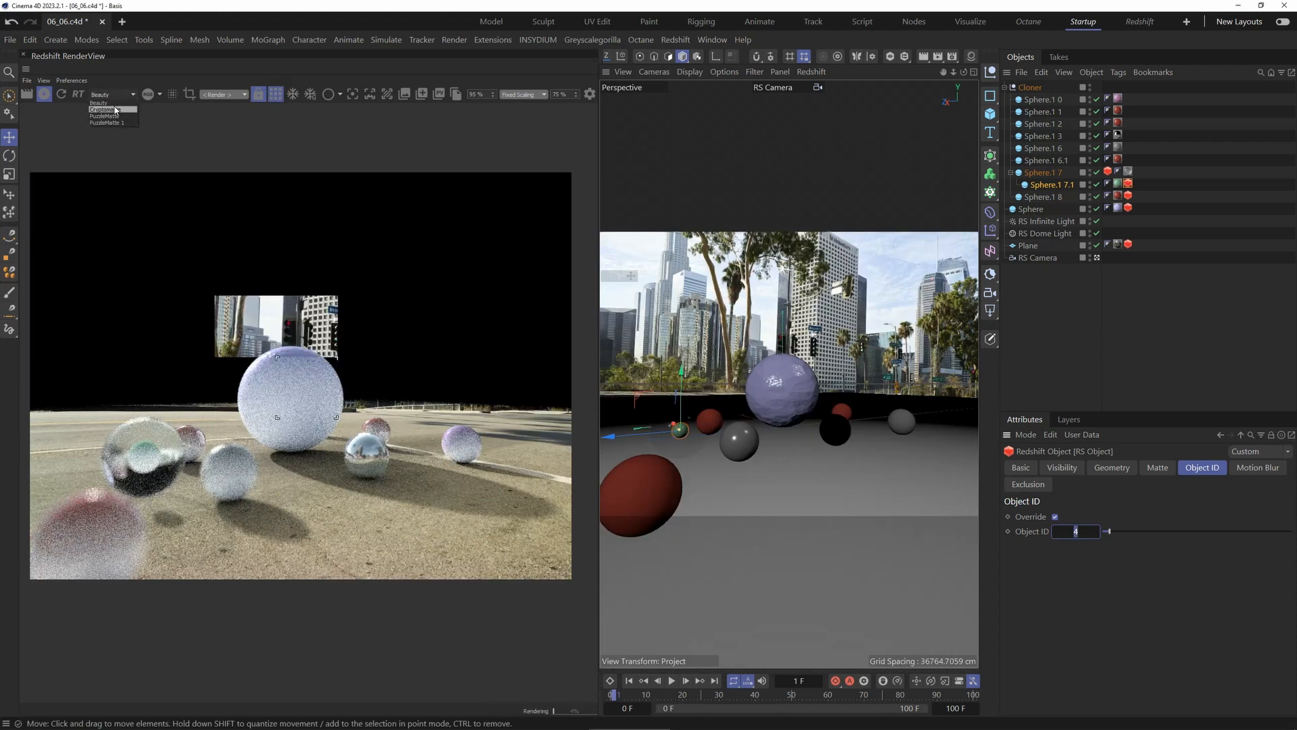
{"action": "left_click", "coordinate": [108, 116]}
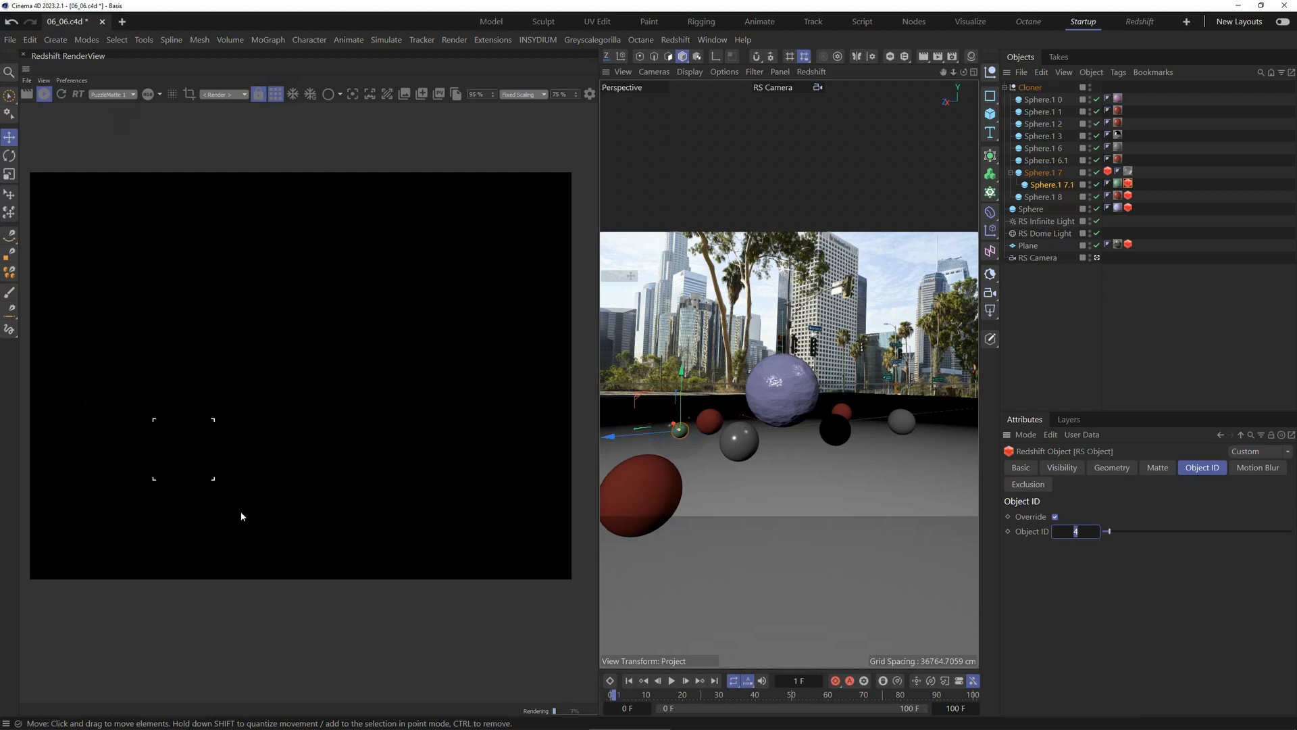
{"action": "left_click_drag", "start_coordinate": [244, 516], "coordinate": [87, 394]}
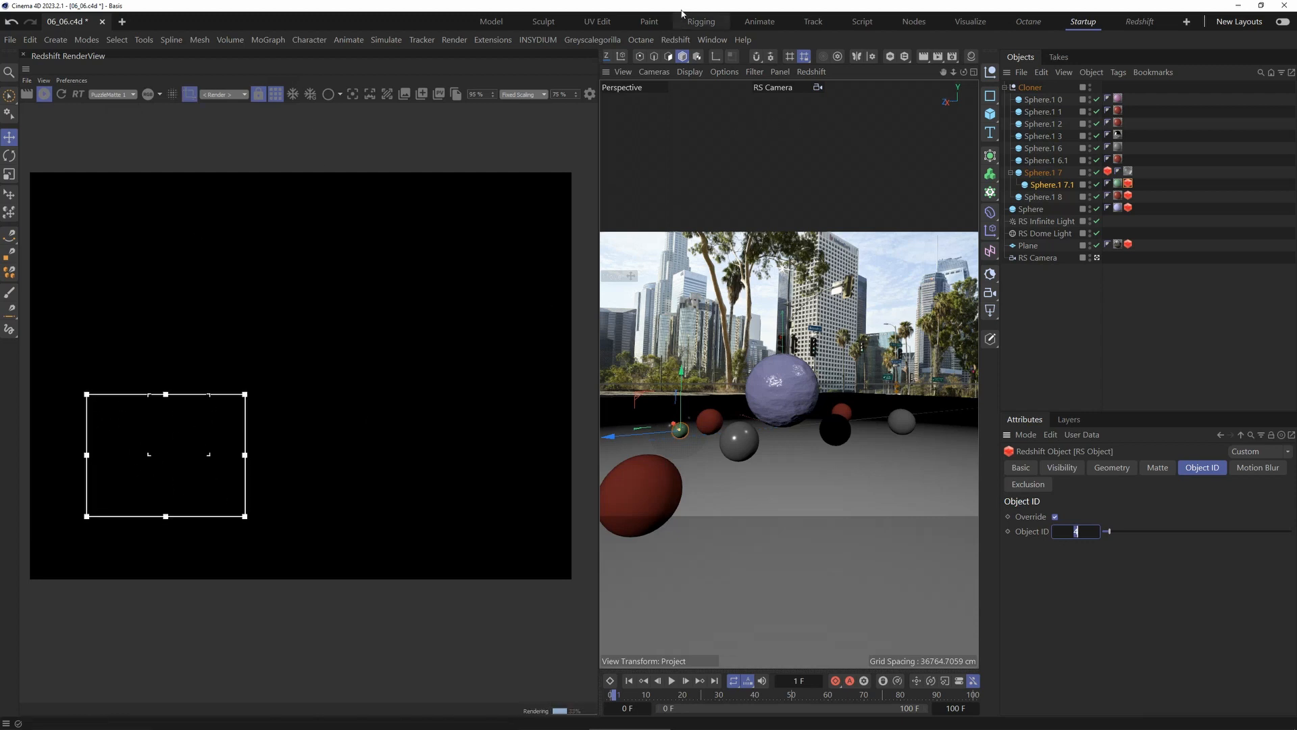
- Reopen the RS AOV Manager and enable Reflect/Refract IDs for the PuzzleMatte 1 AOV
{"action": "left_click", "coordinate": [675, 39]}
{"action": "left_click", "coordinate": [710, 175]}
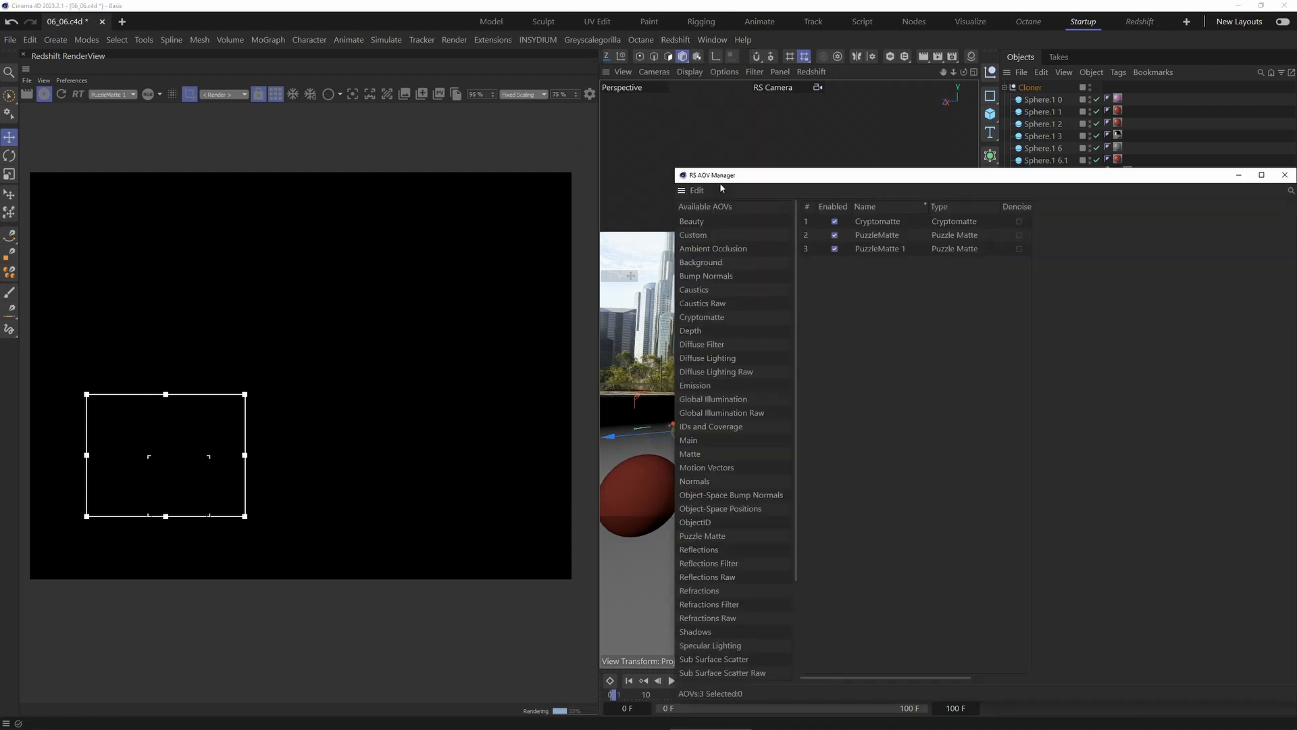
{"action": "left_click", "coordinate": [701, 247]}
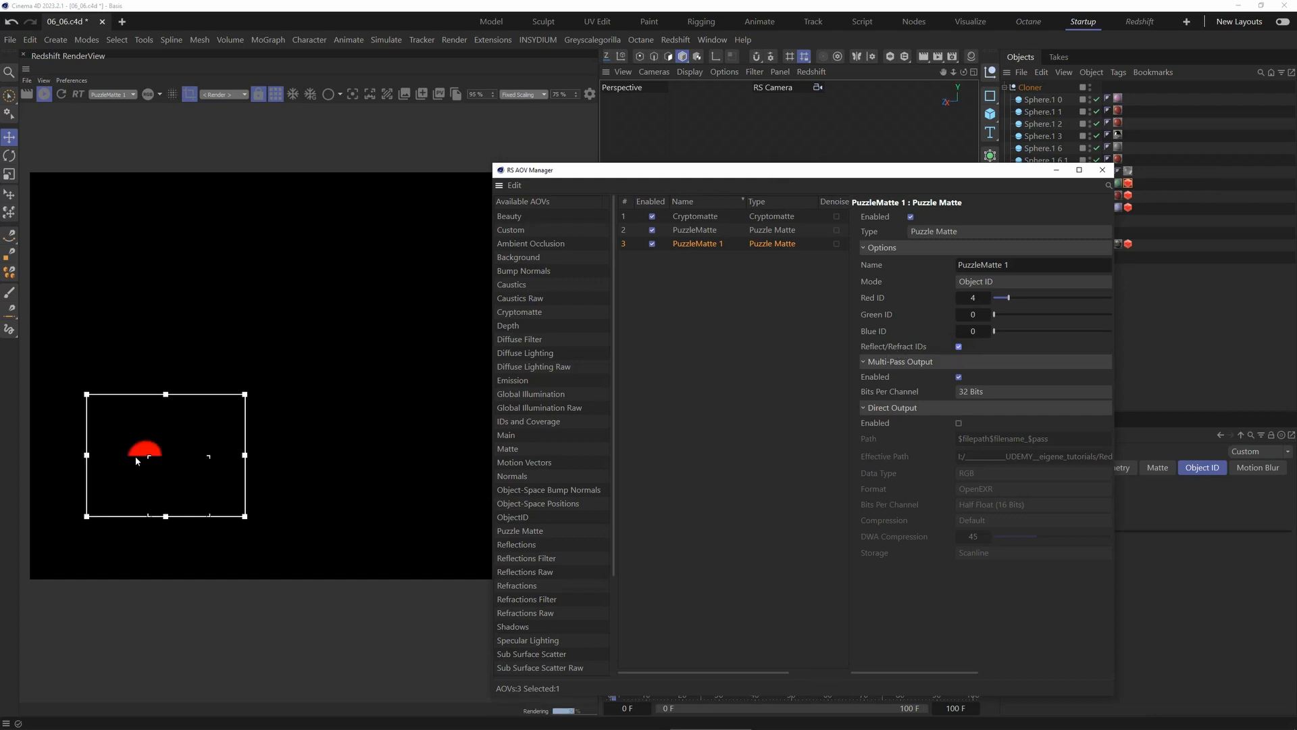
- Close the RS AOV Manager and return the RenderView to the full-frame progressive Beauty pass without the render region
{"action": "left_click", "coordinate": [1102, 170]}
{"action": "left_click", "coordinate": [117, 100]}
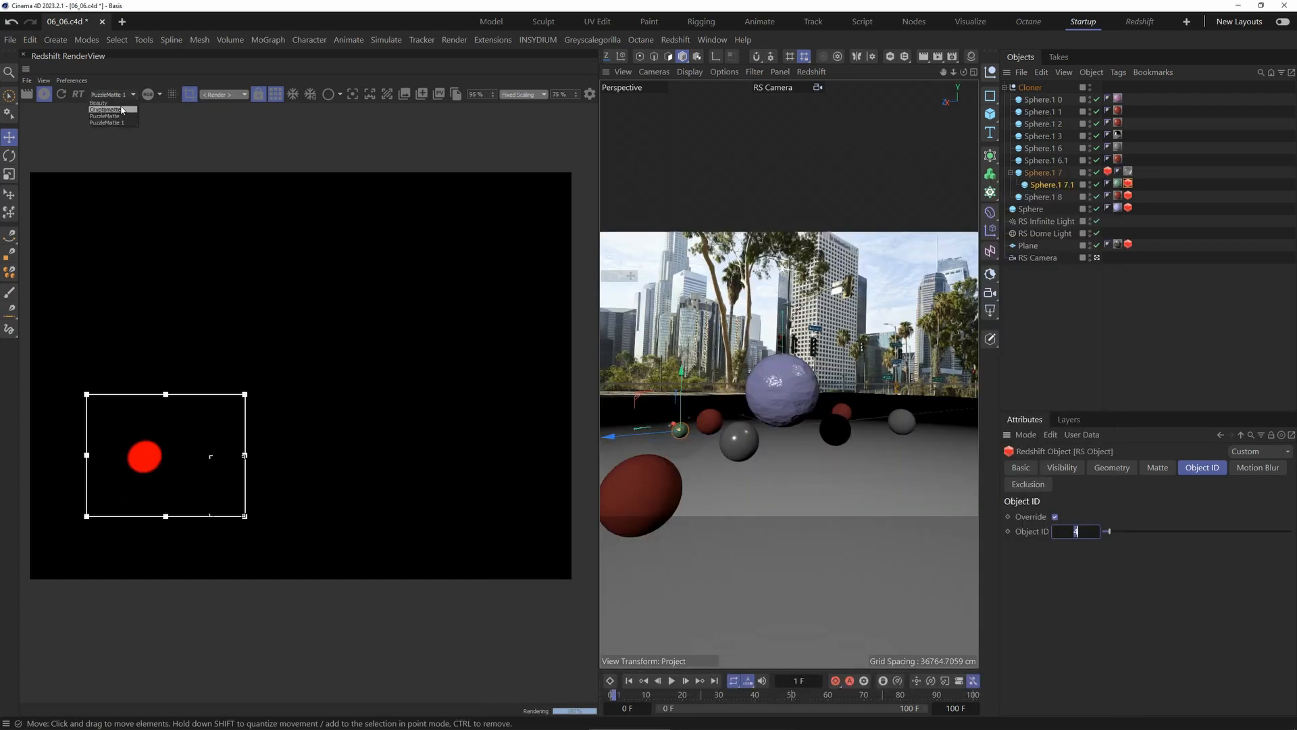
{"action": "left_click", "coordinate": [108, 102]}
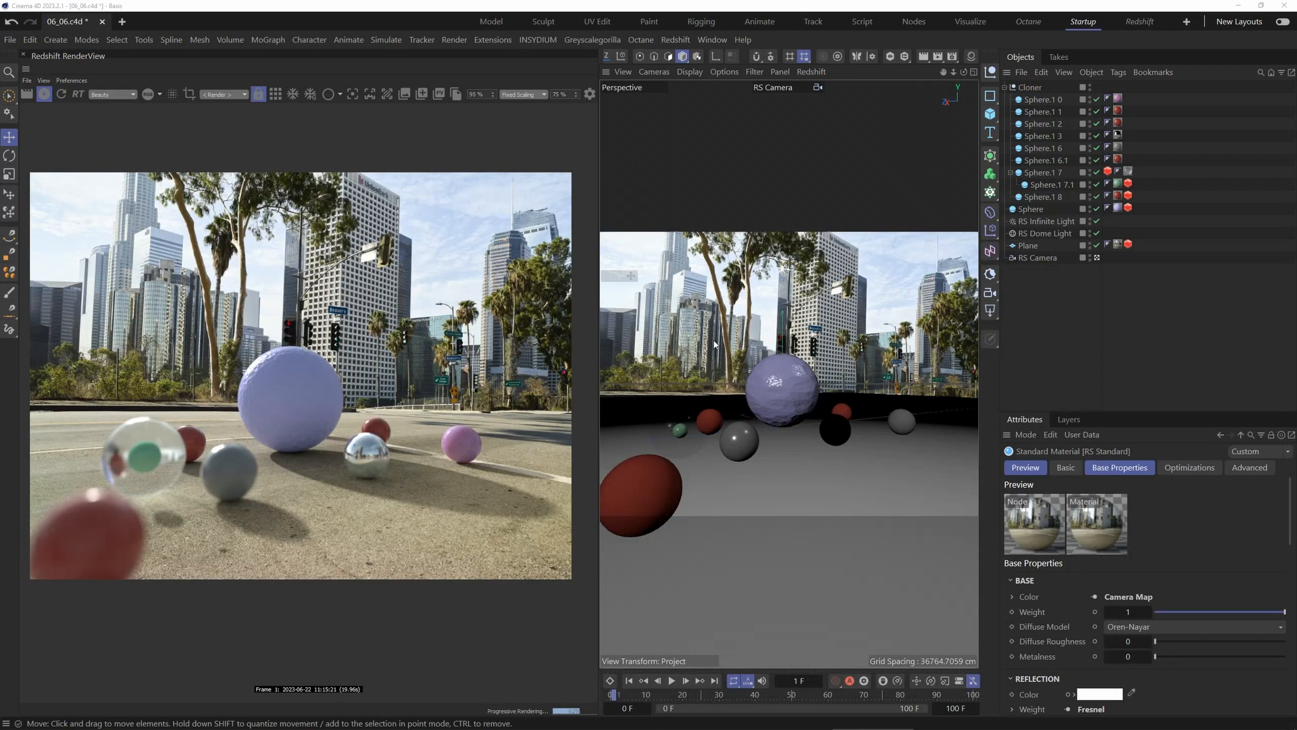
- Open the RS AOV Manager and review the Shadows, GI, Reflections, SpecularLighting and DiffuseLighting AOVs
{"action": "left_click", "coordinate": [678, 40]}
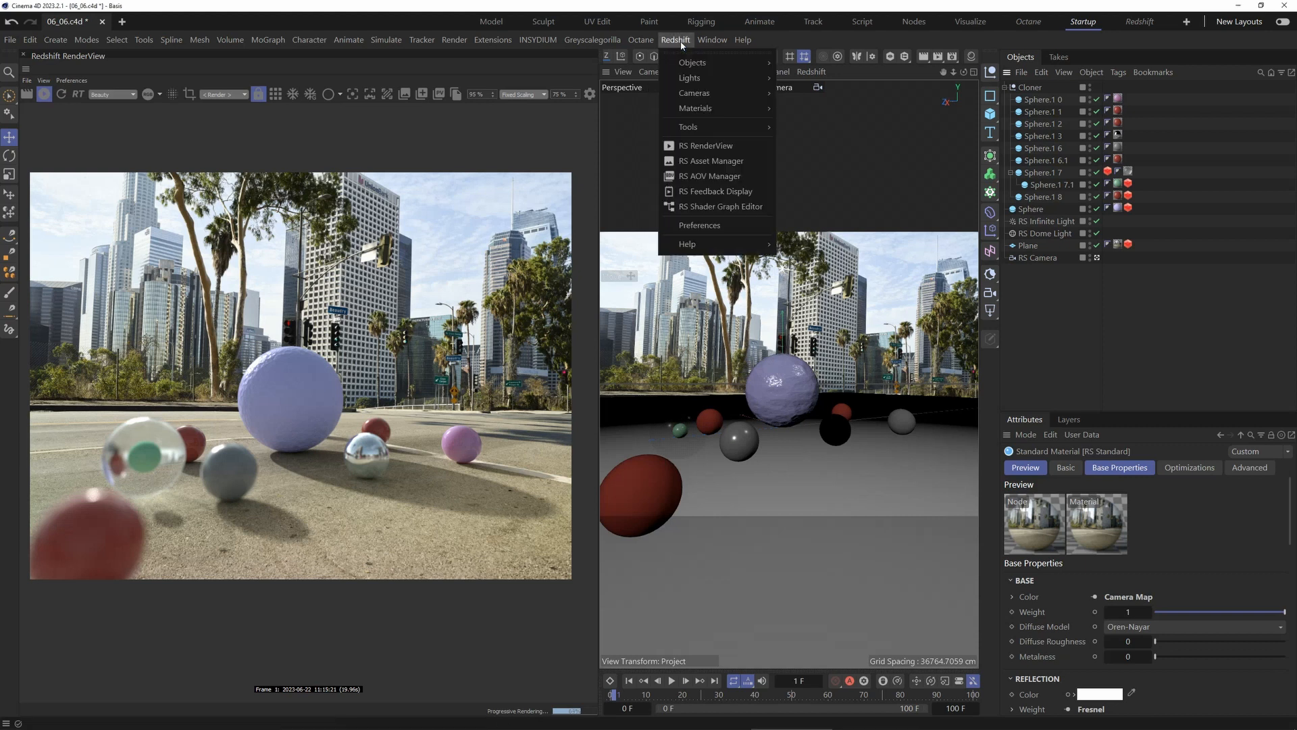
{"action": "left_click", "coordinate": [715, 176]}
{"action": "left_click_drag", "start_coordinate": [784, 177], "coordinate": [521, 187]}
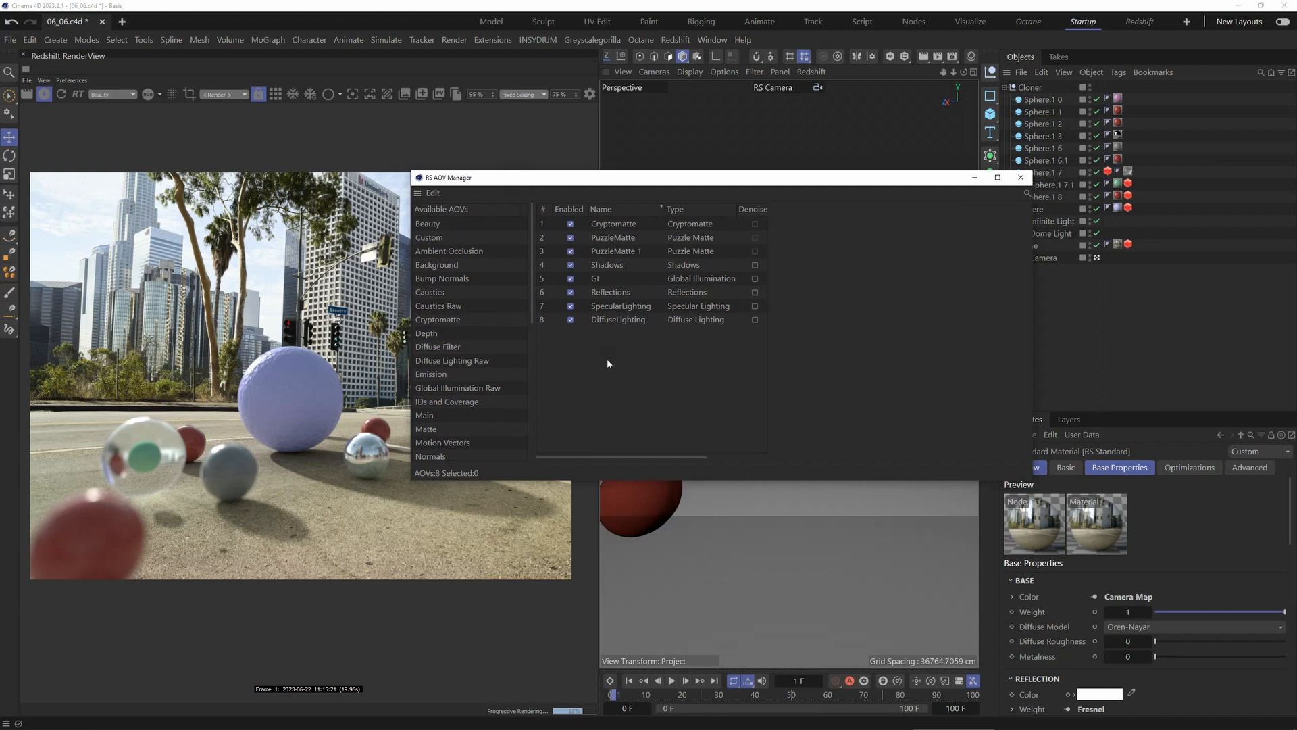
{"action": "left_click", "coordinate": [619, 269]}
{"action": "left_click", "coordinate": [599, 279]}
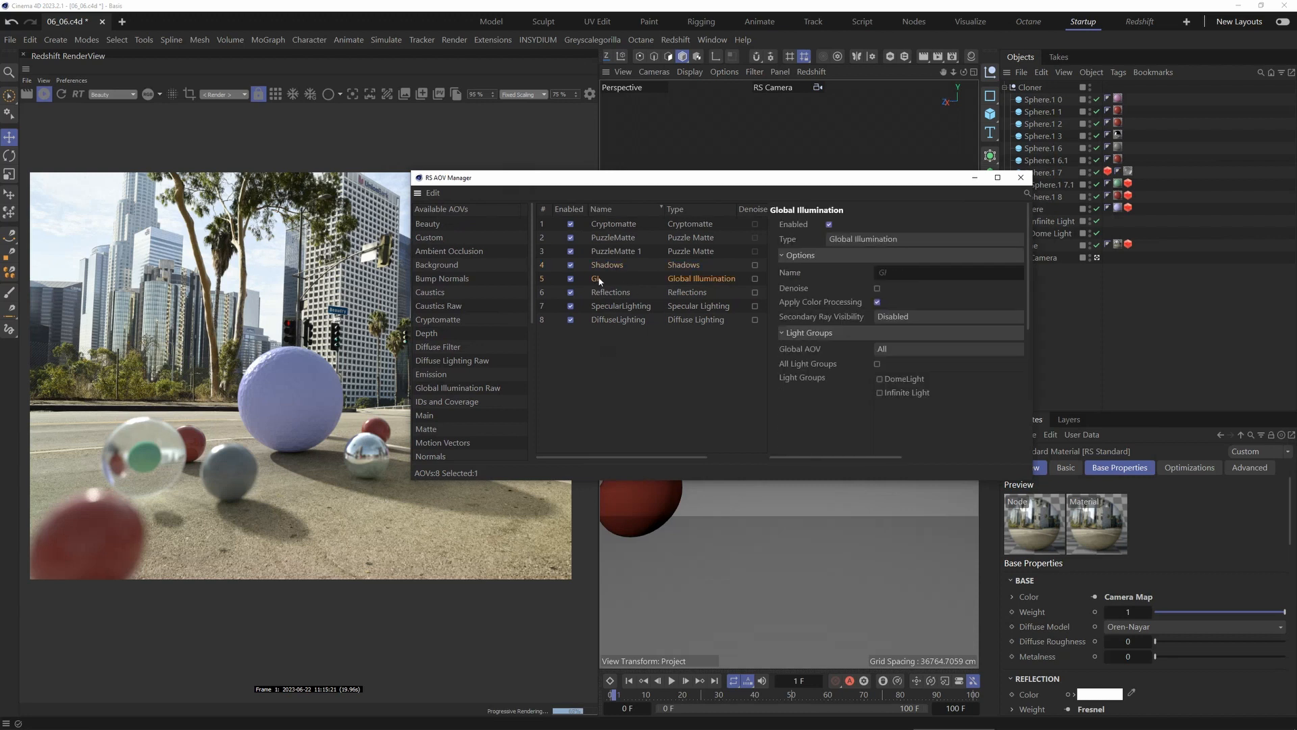
{"action": "left_click", "coordinate": [616, 290]}
{"action": "left_click", "coordinate": [625, 306], "text": "shift"}
{"action": "left_click", "coordinate": [613, 321]}
{"action": "left_click", "coordinate": [645, 347]}
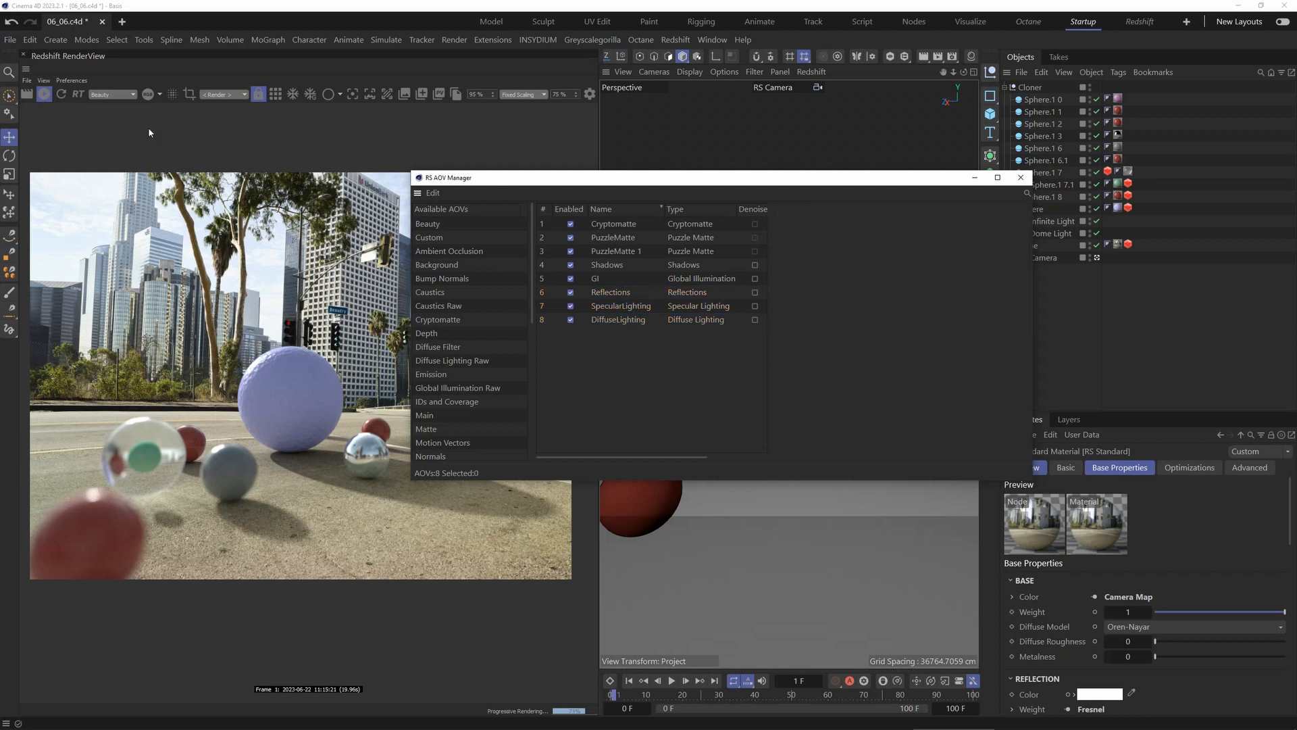
- Preview the DiffuseLighting pass and set that AOV's Secondary Ray Visibility to Refraction / Transparency
{"action": "left_click", "coordinate": [124, 95]}
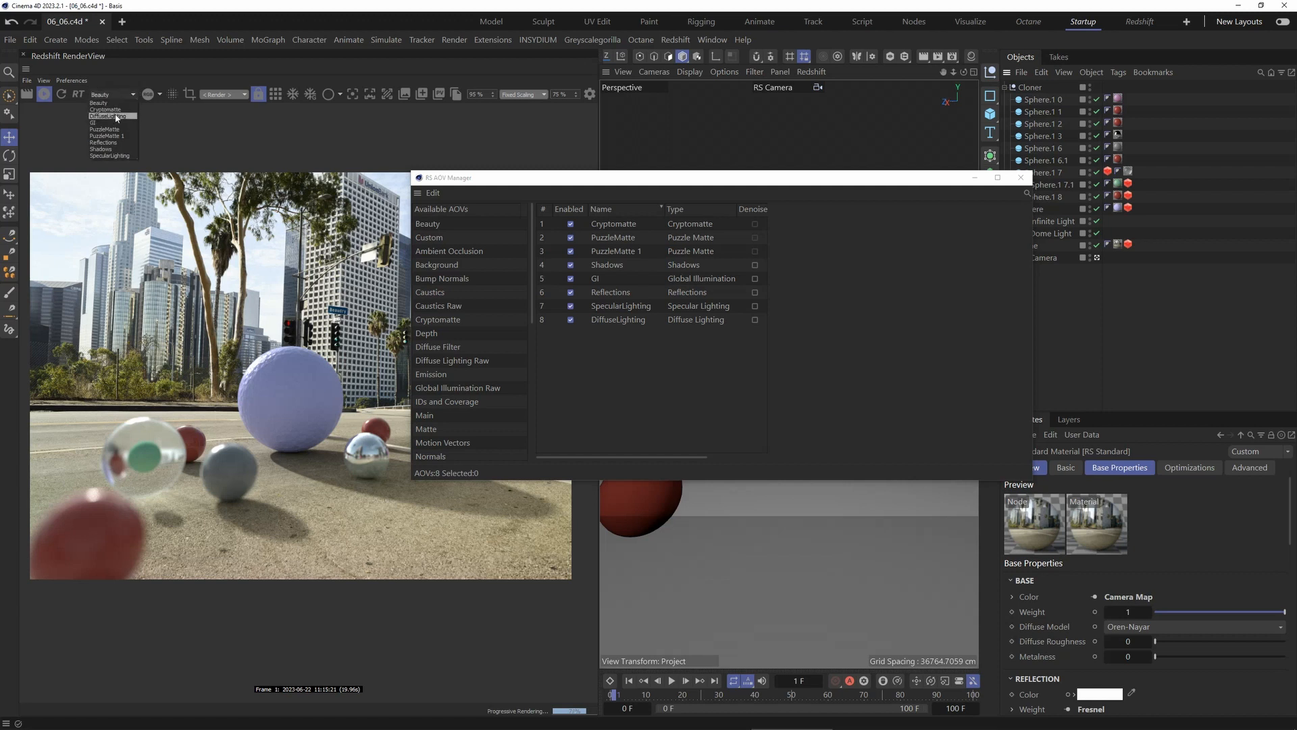
{"action": "left_click", "coordinate": [116, 116]}
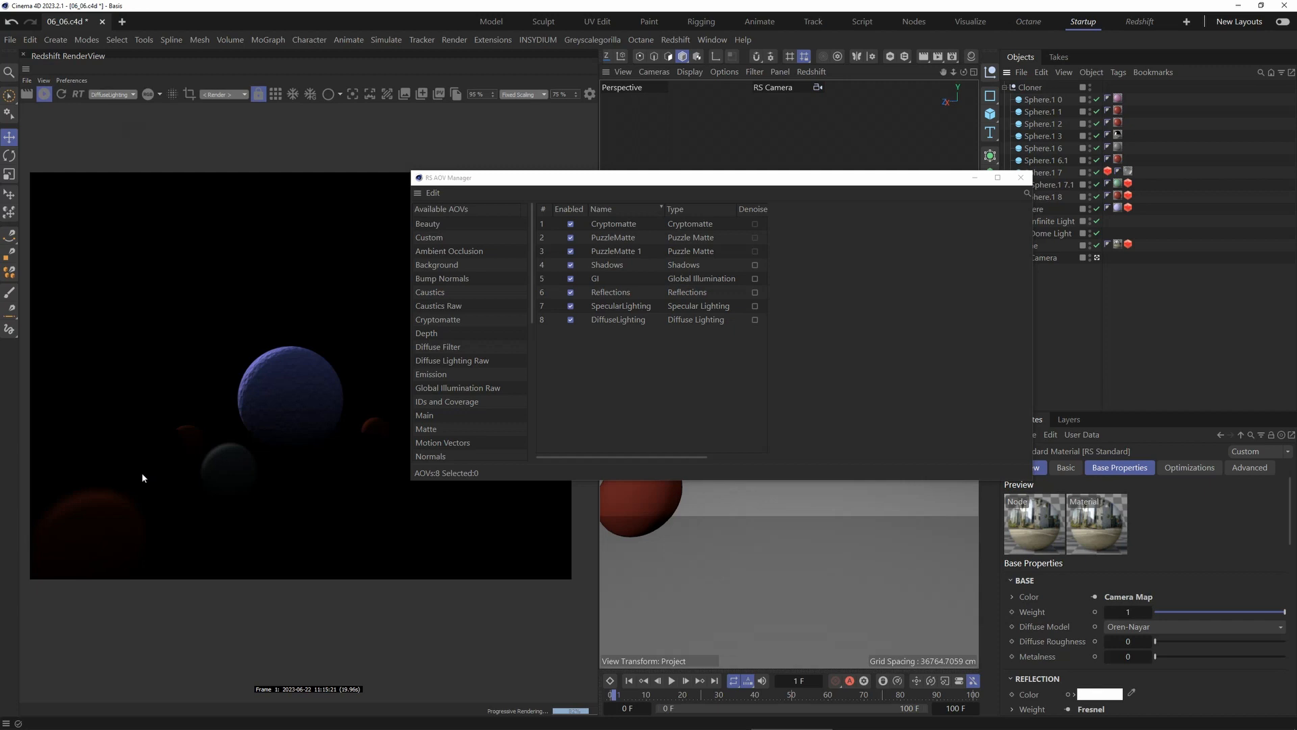
{"action": "left_click", "coordinate": [619, 323]}
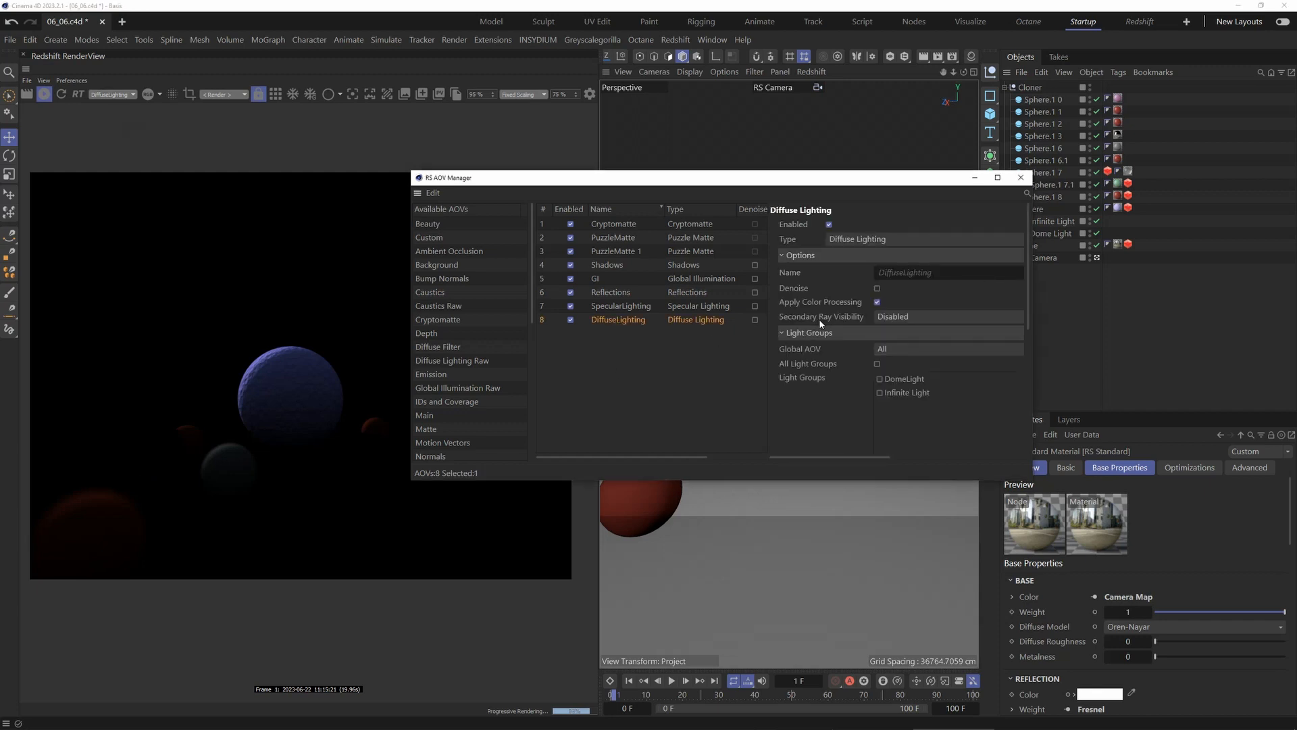
{"action": "left_click", "coordinate": [910, 320]}
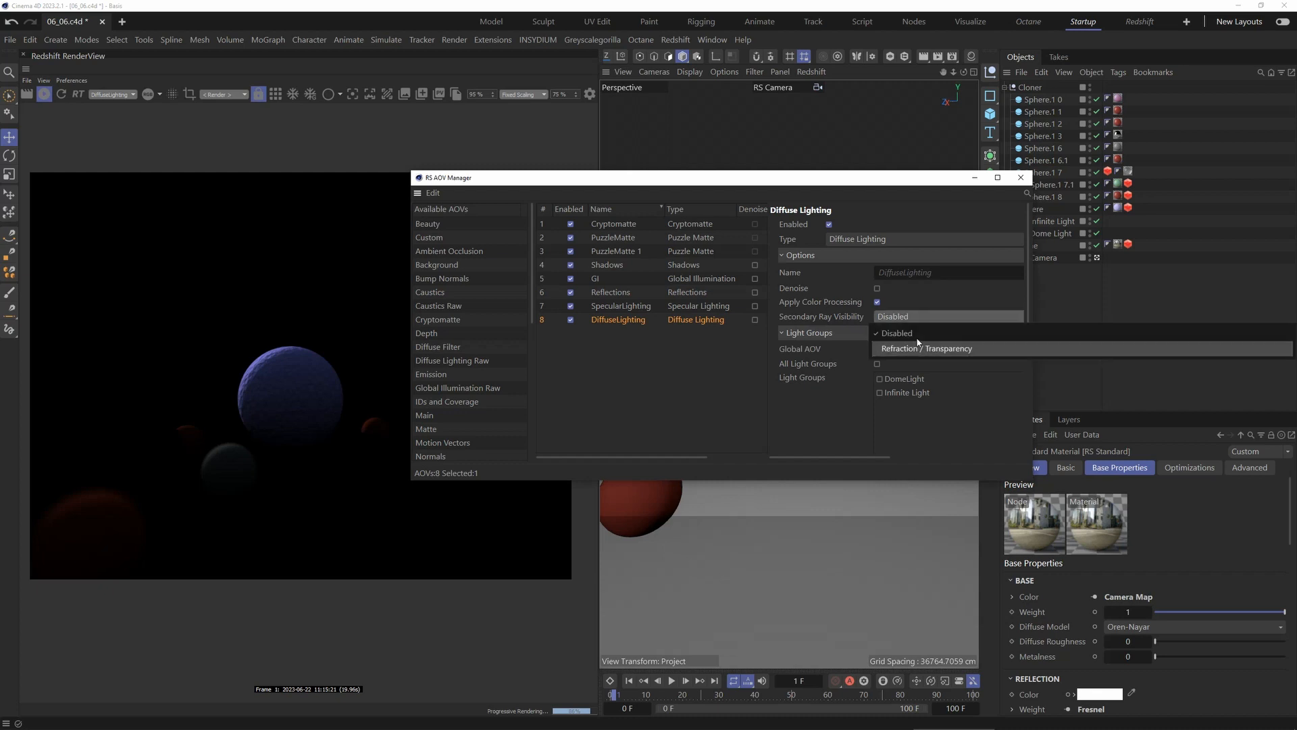
{"action": "left_click", "coordinate": [918, 350]}
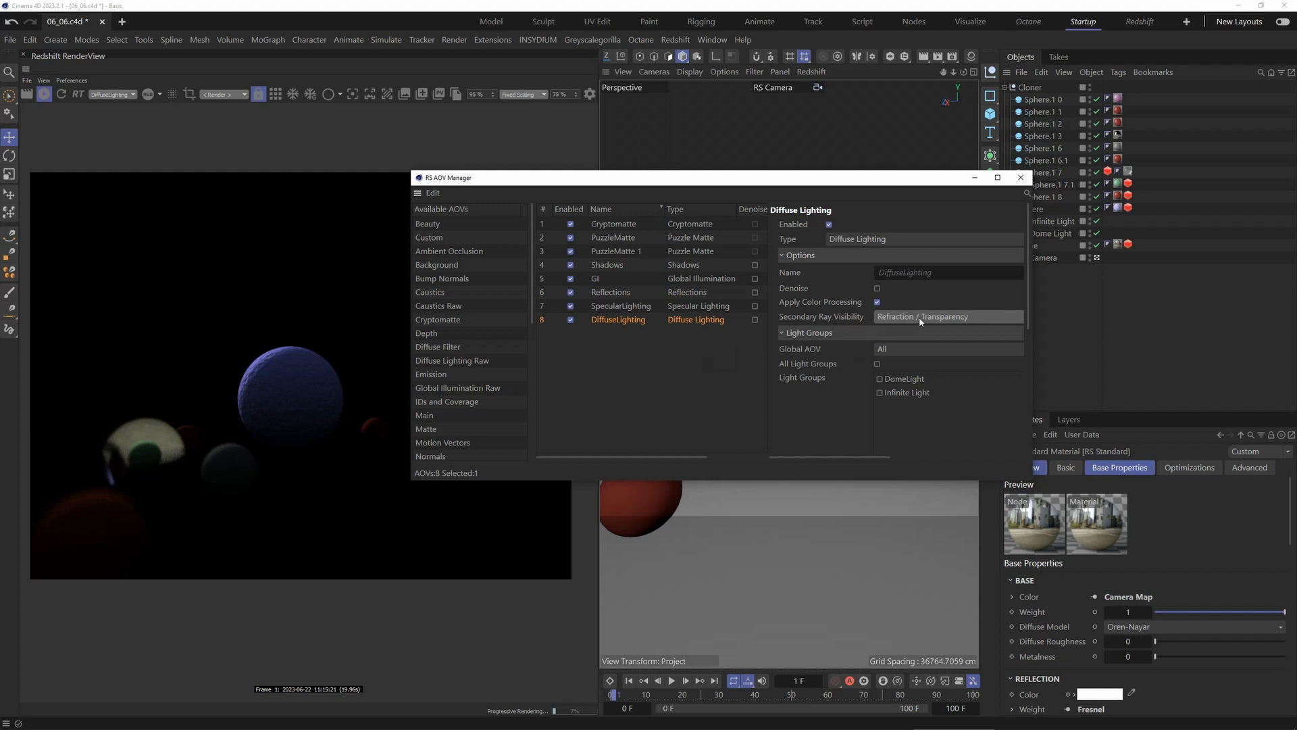
- Preview the SpecularLighting pass and set that AOV's Secondary Ray Visibility to Refraction / Transparency
{"action": "left_click", "coordinate": [628, 307]}
{"action": "left_click", "coordinate": [116, 95]}
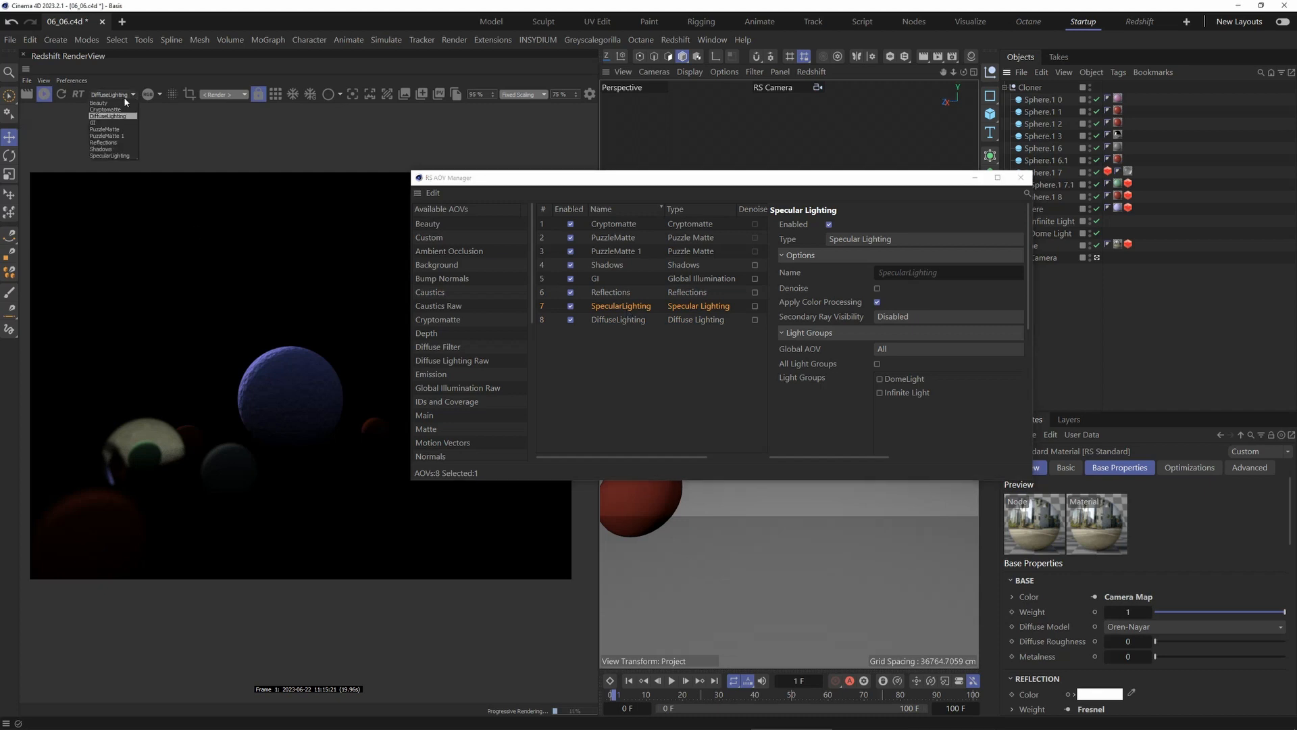
{"action": "left_click", "coordinate": [116, 155]}
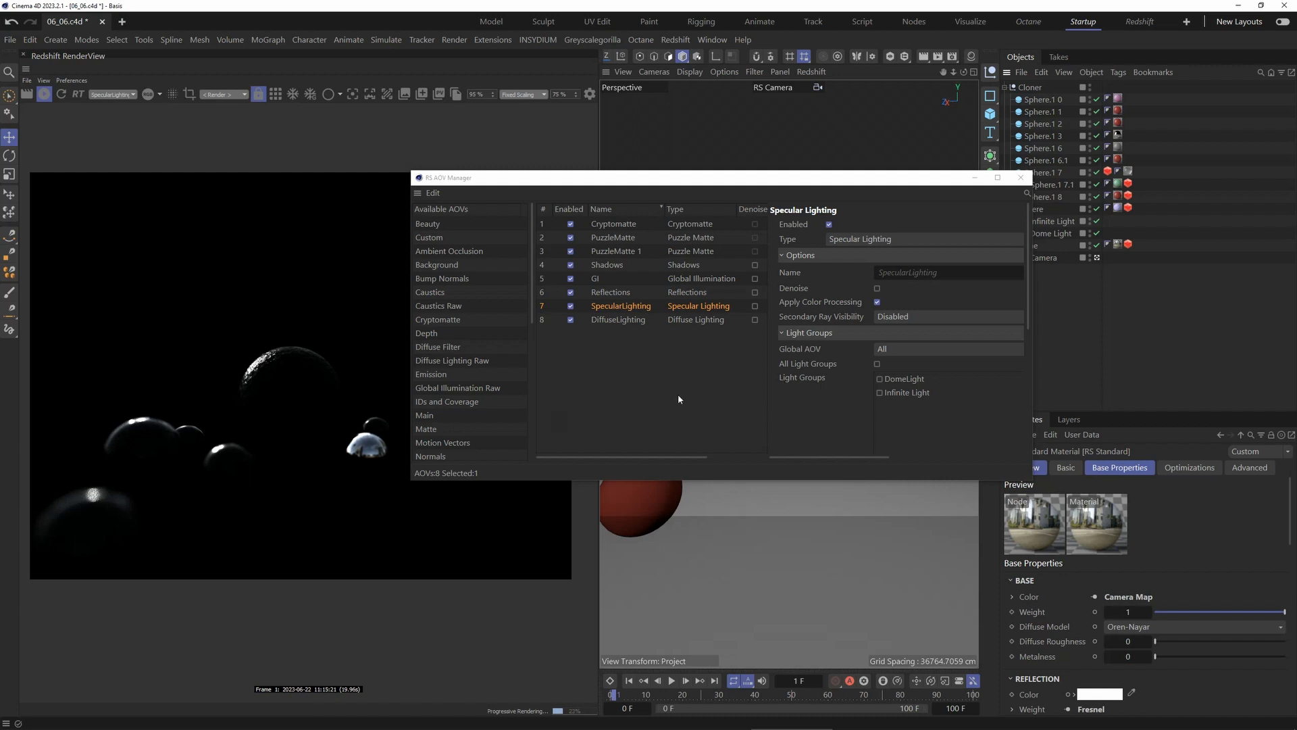
{"action": "left_click", "coordinate": [896, 317]}
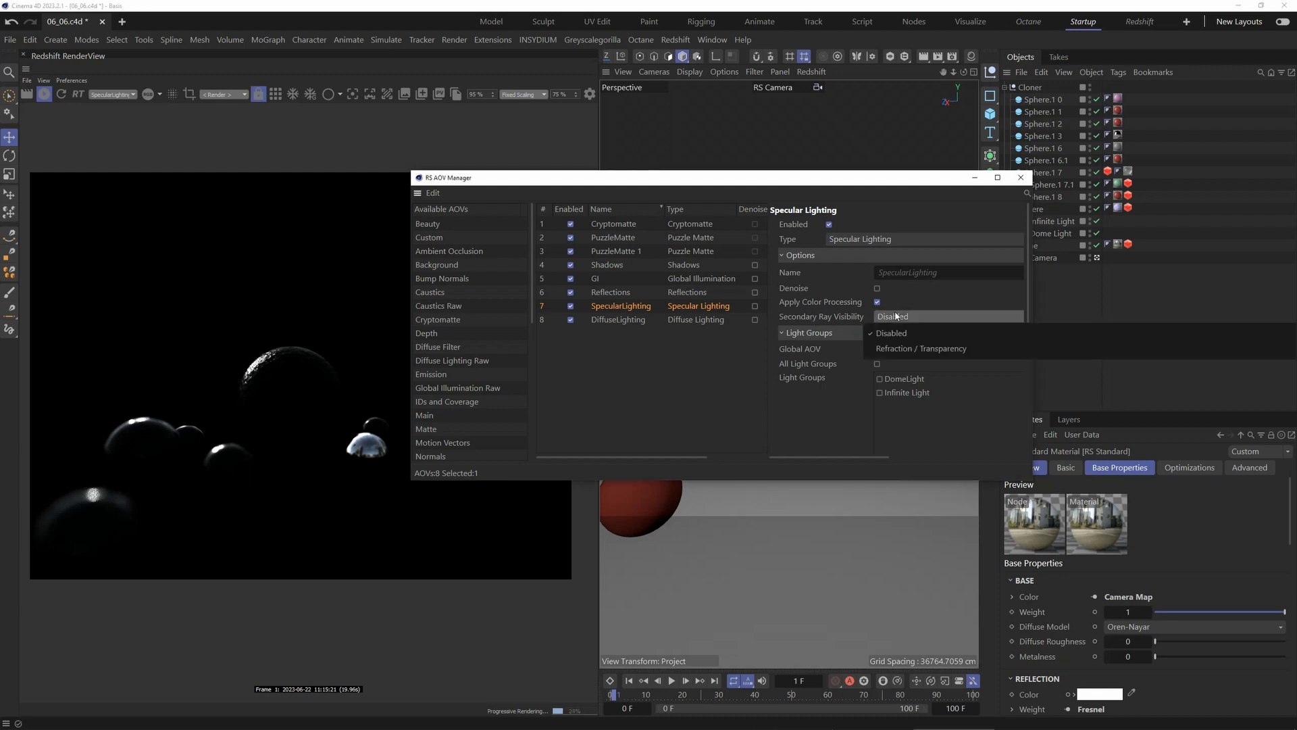
{"action": "left_click", "coordinate": [913, 347]}
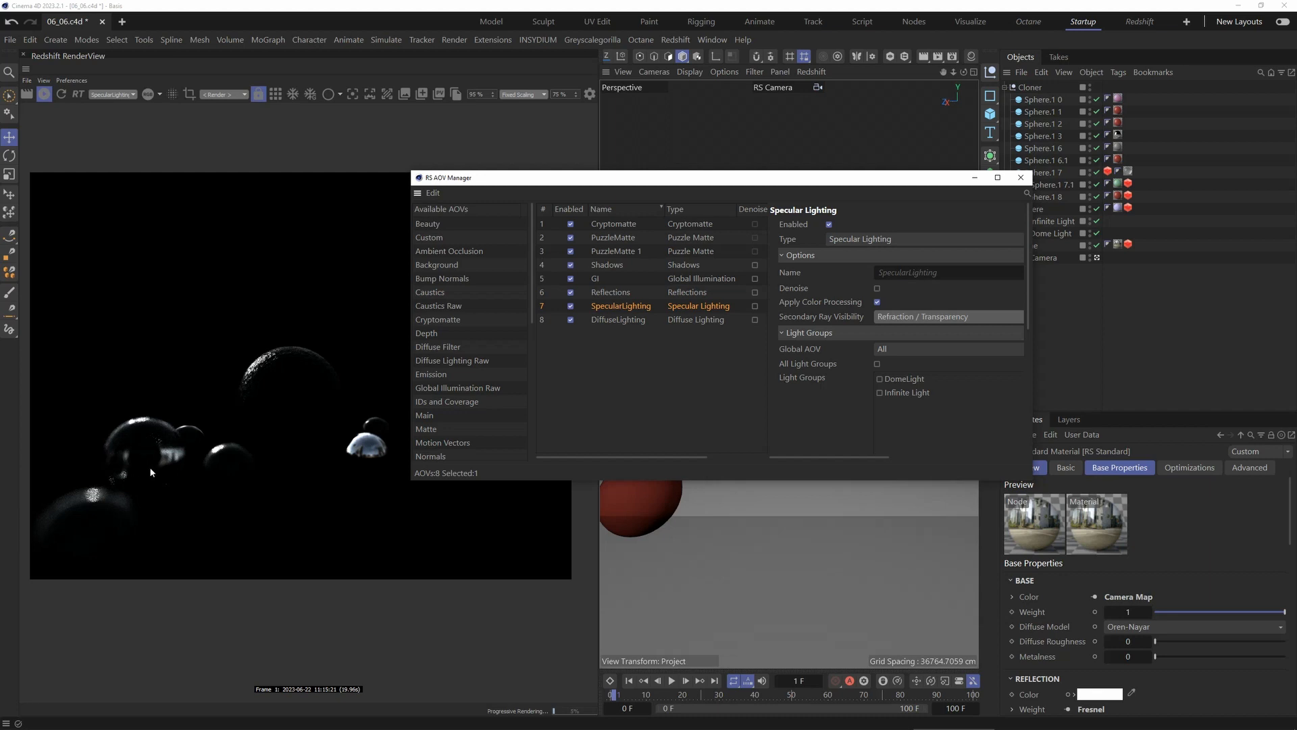
- Preview the Reflections pass and set that AOV's Secondary Ray Visibility to Refraction / Transparency
{"action": "left_click", "coordinate": [625, 293]}
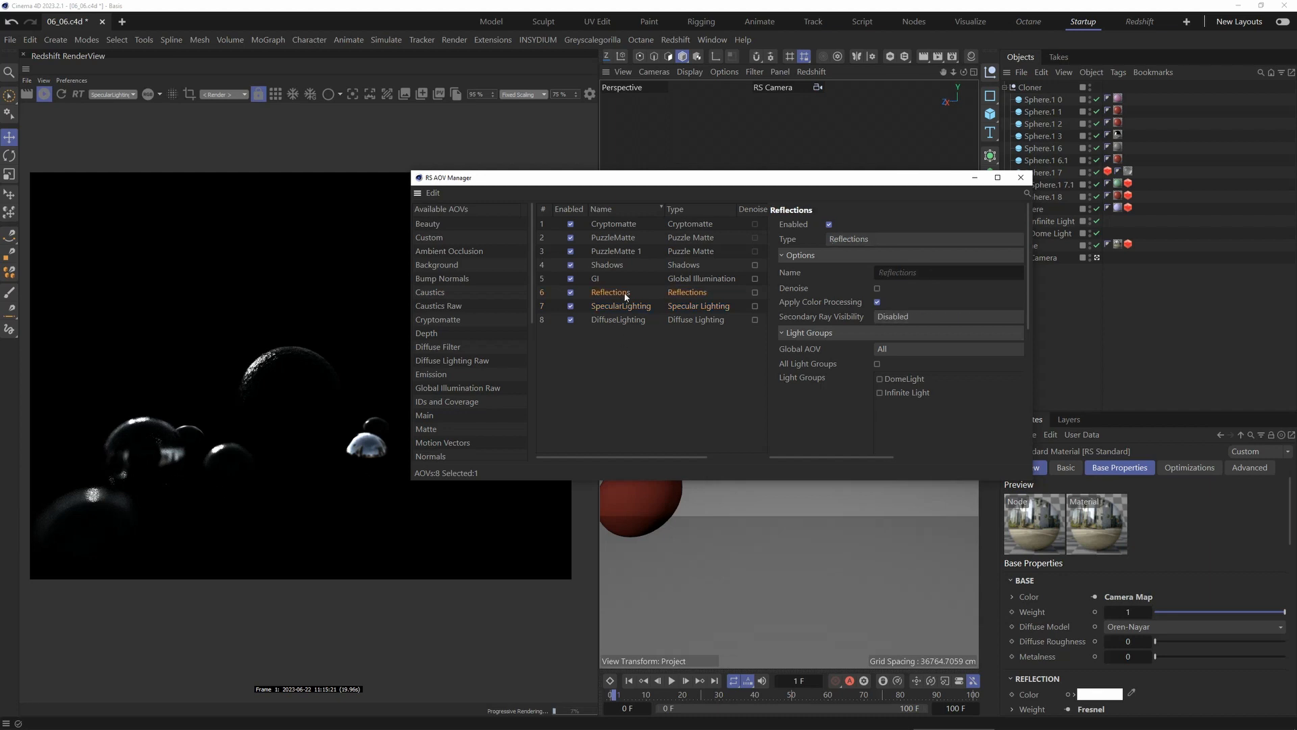
{"action": "left_click", "coordinate": [120, 96]}
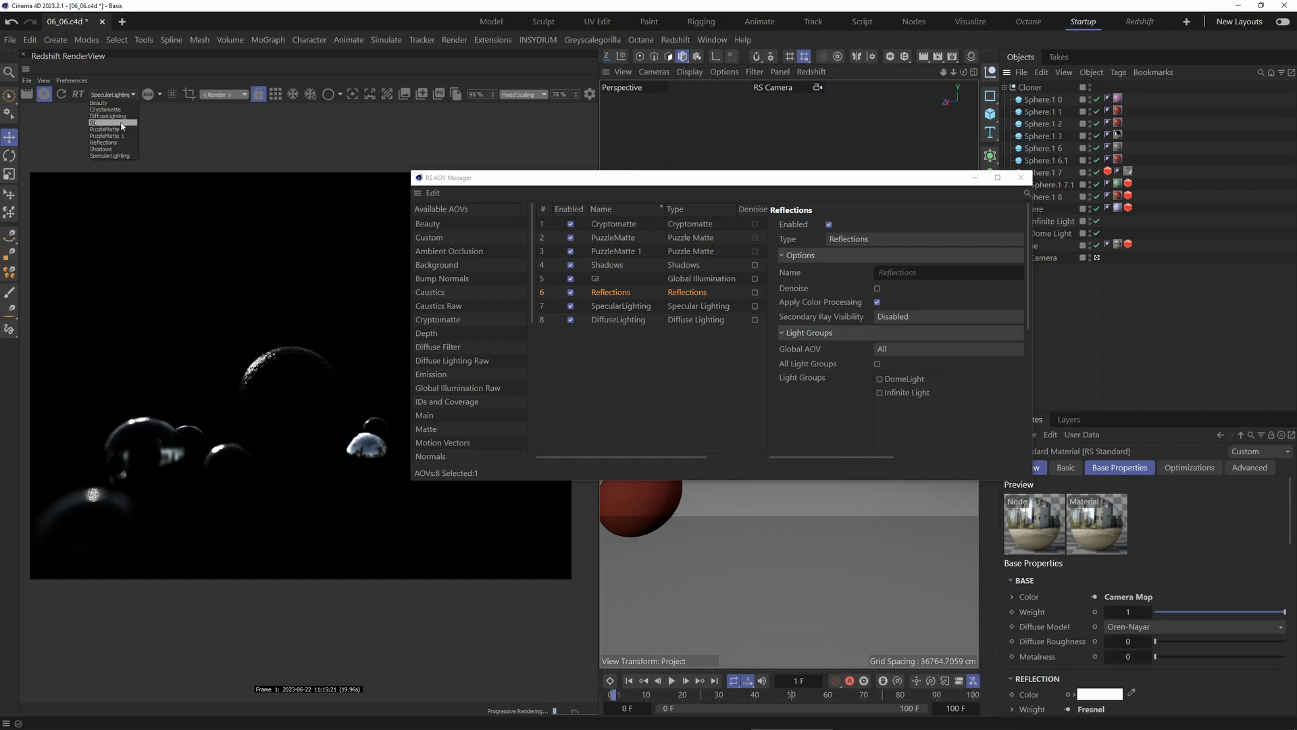
{"action": "left_click", "coordinate": [108, 142]}
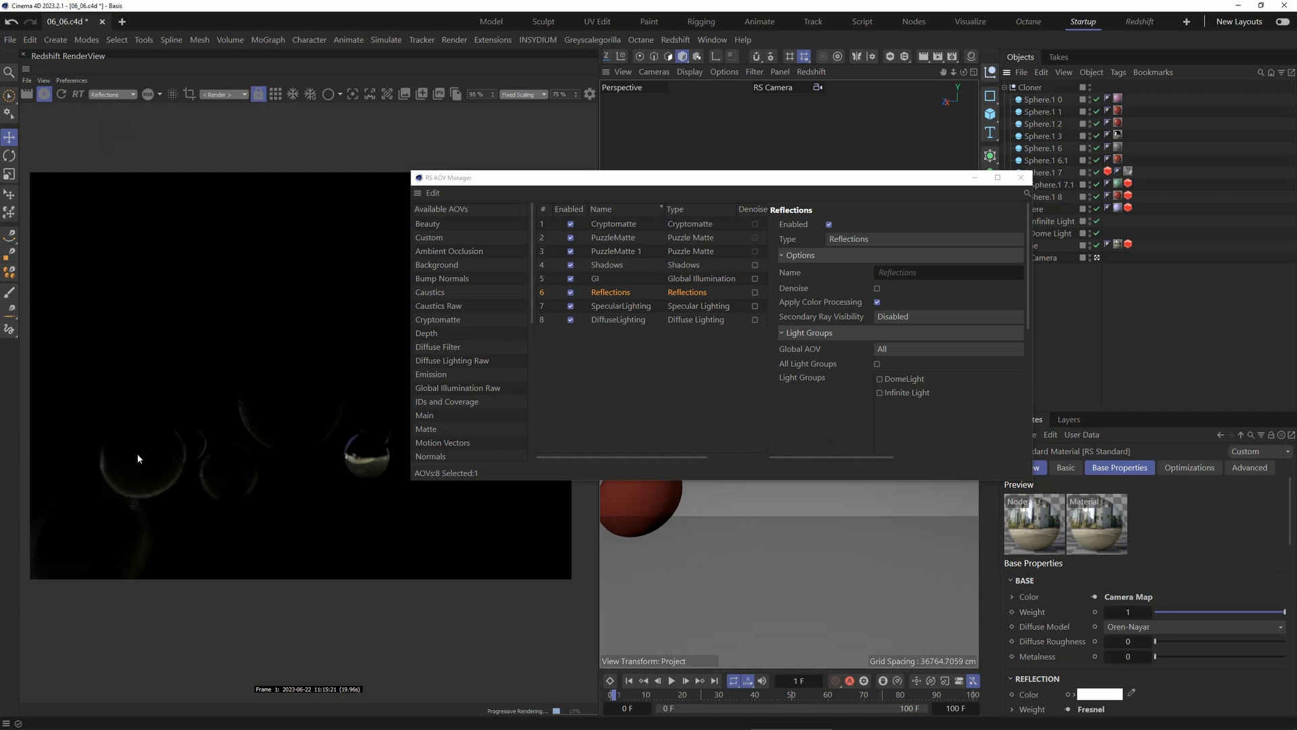
{"action": "left_click", "coordinate": [909, 318]}
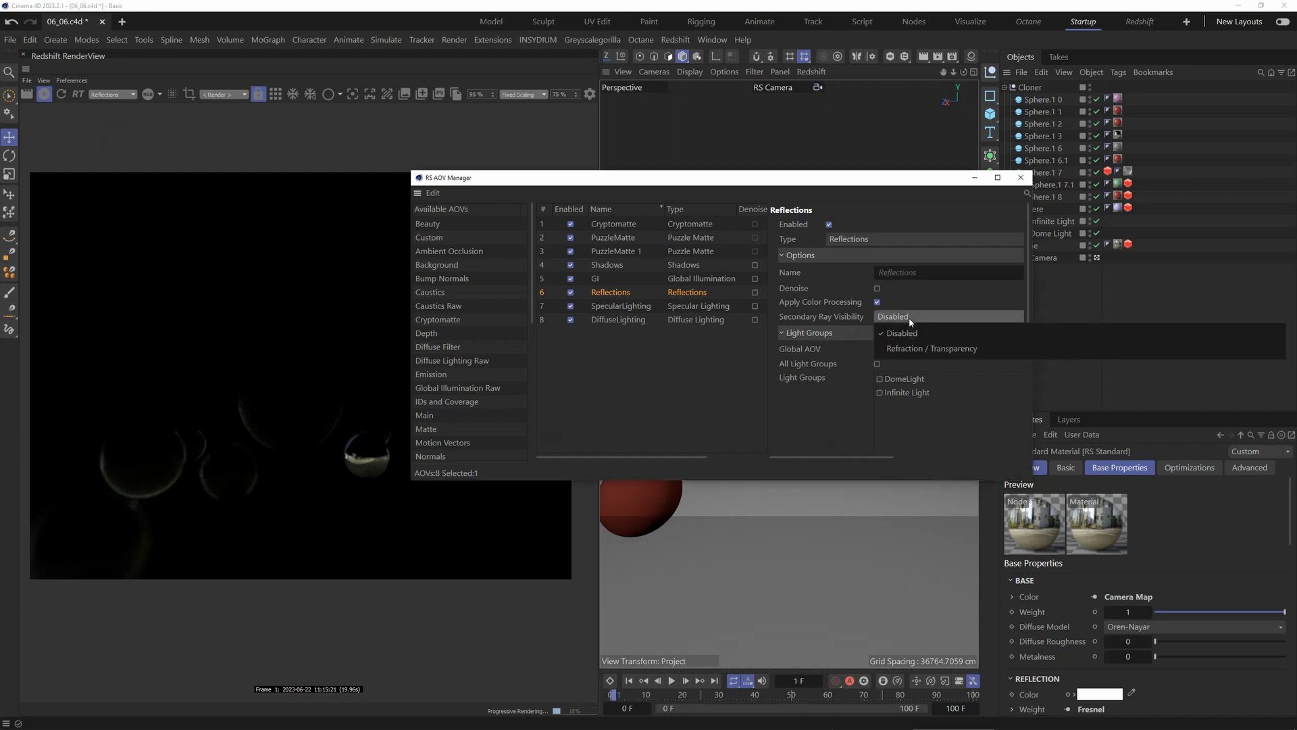
{"action": "left_click", "coordinate": [917, 348]}
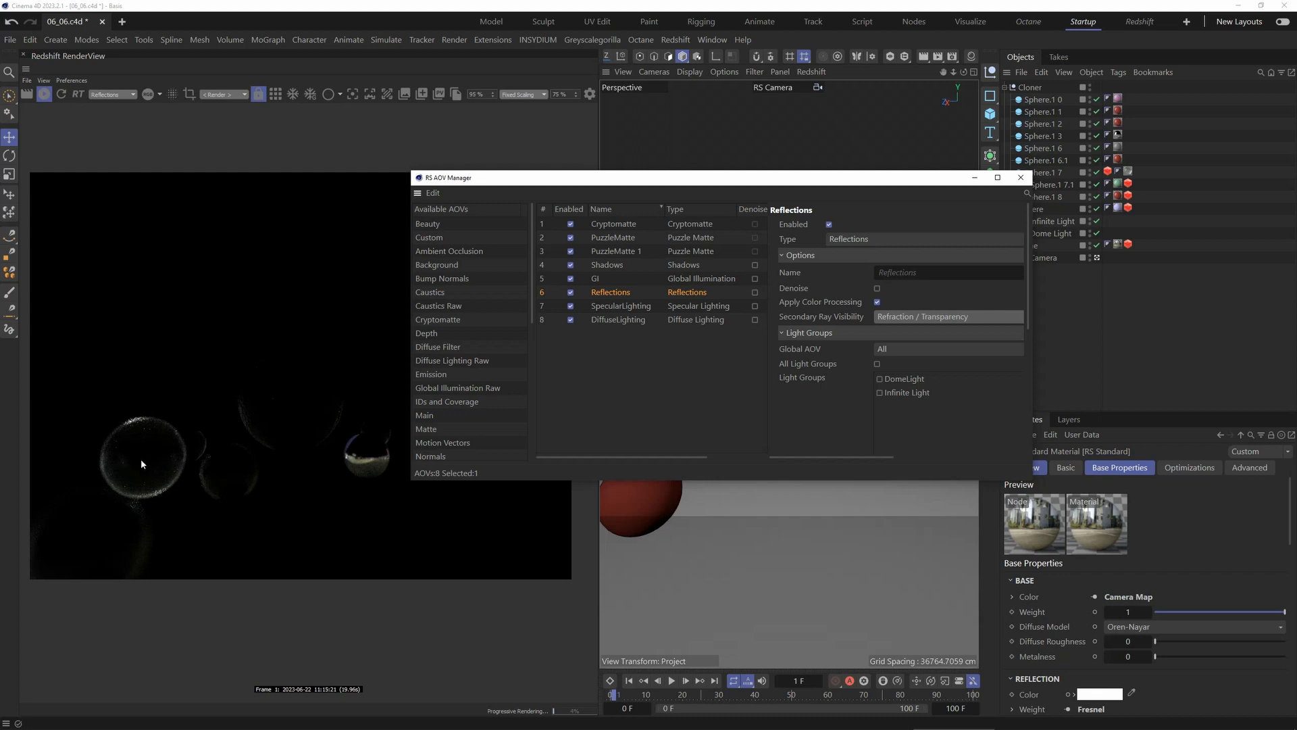
- Preview the GI pass and set that AOV's Secondary Ray Visibility to Refraction / Transparency
{"action": "left_click", "coordinate": [598, 279]}
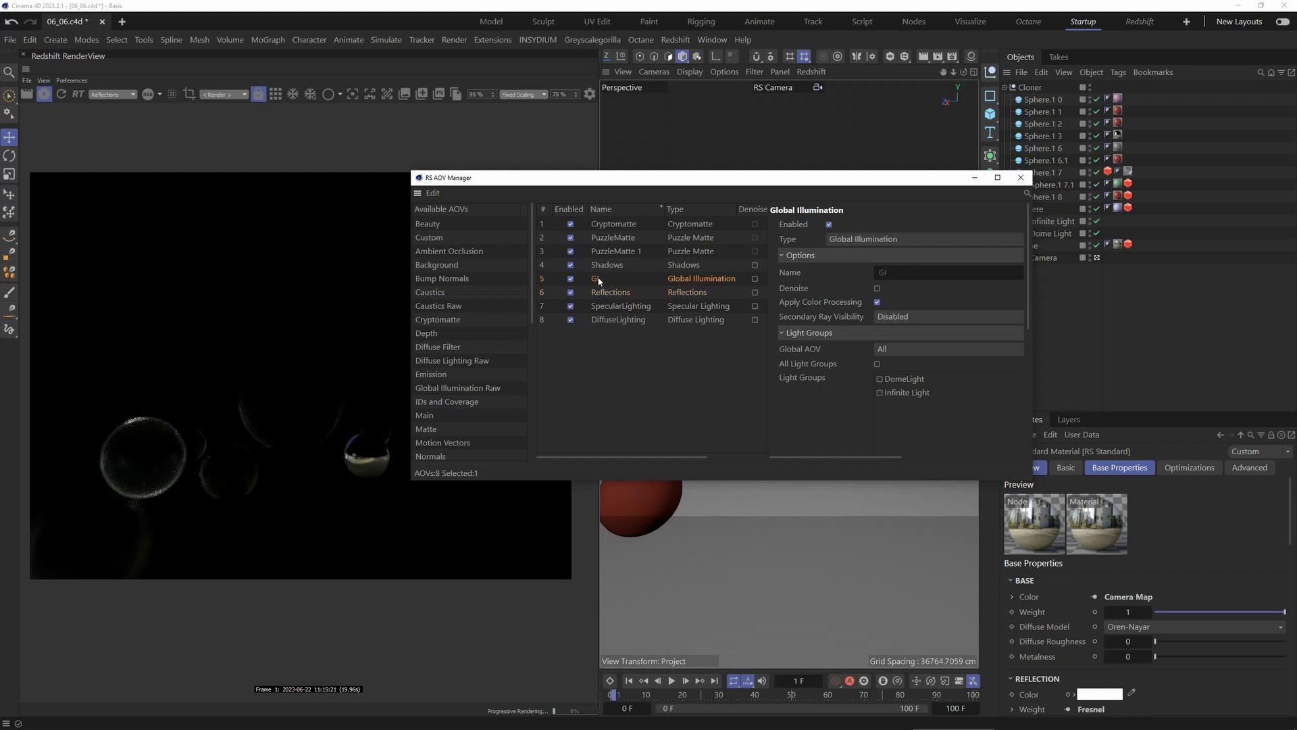
{"action": "left_click", "coordinate": [112, 97]}
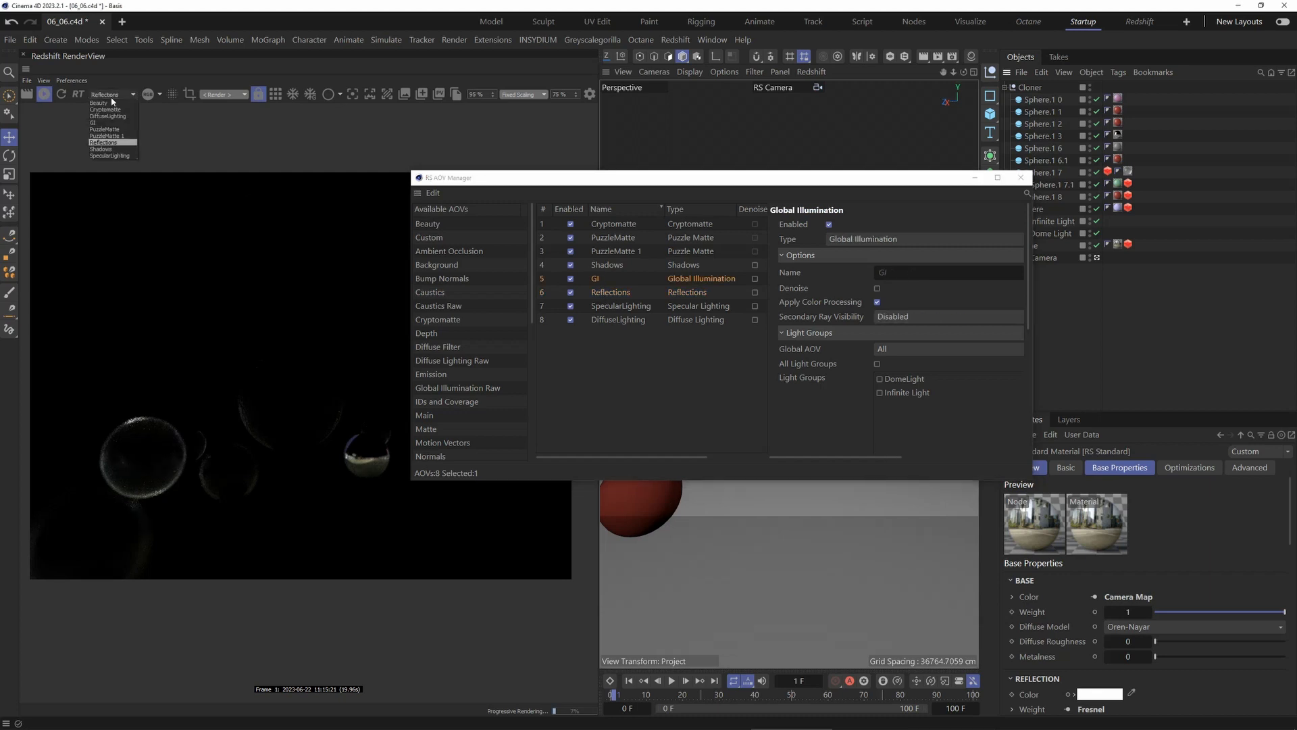
{"action": "left_click", "coordinate": [101, 122]}
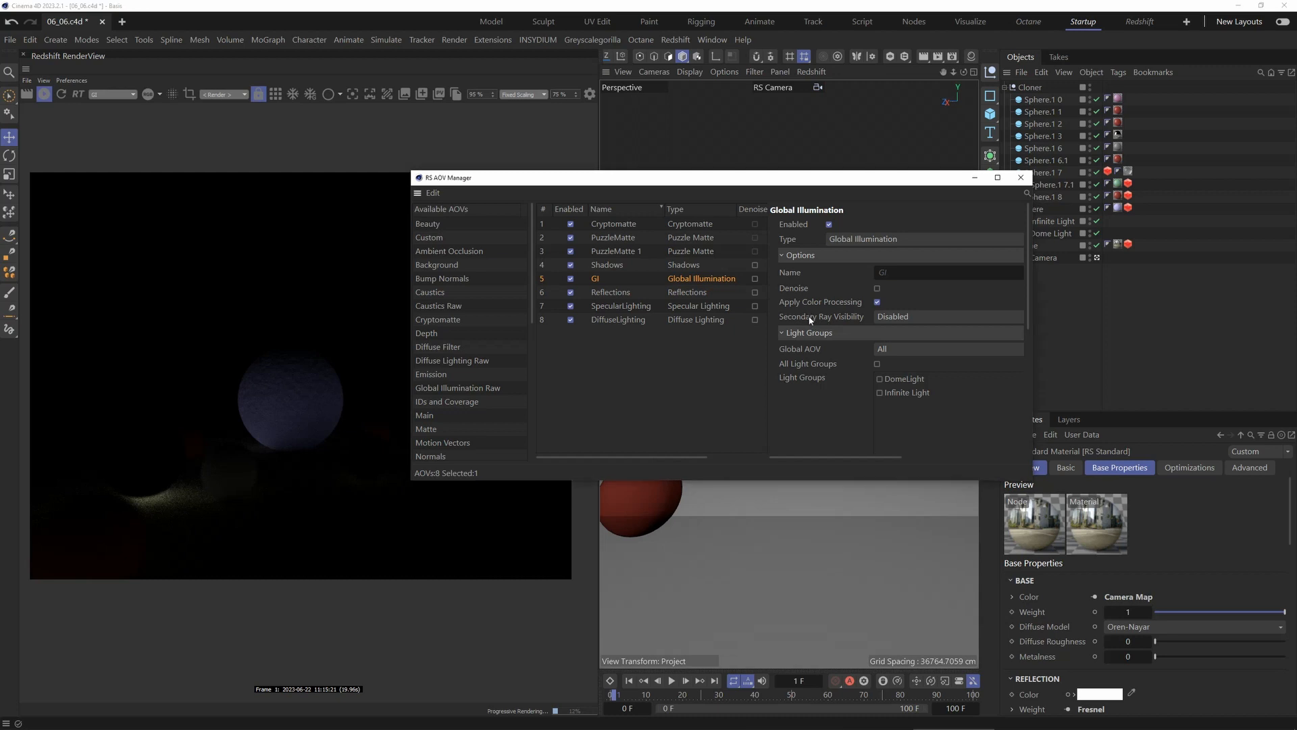
{"action": "left_click", "coordinate": [913, 315]}
{"action": "left_click", "coordinate": [918, 347]}
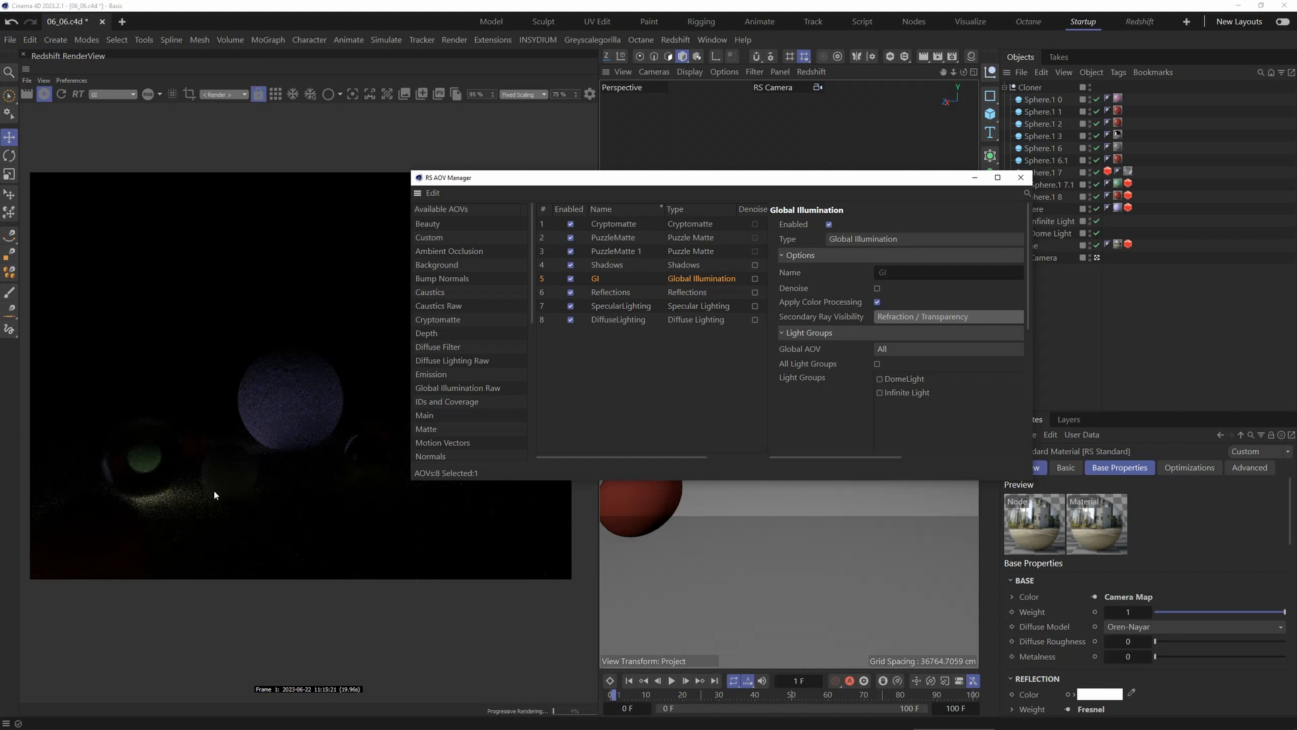
- Return the render preview to Beauty and add the Refractions and Sub Surface Scatter AOVs
{"action": "left_click", "coordinate": [113, 94]}
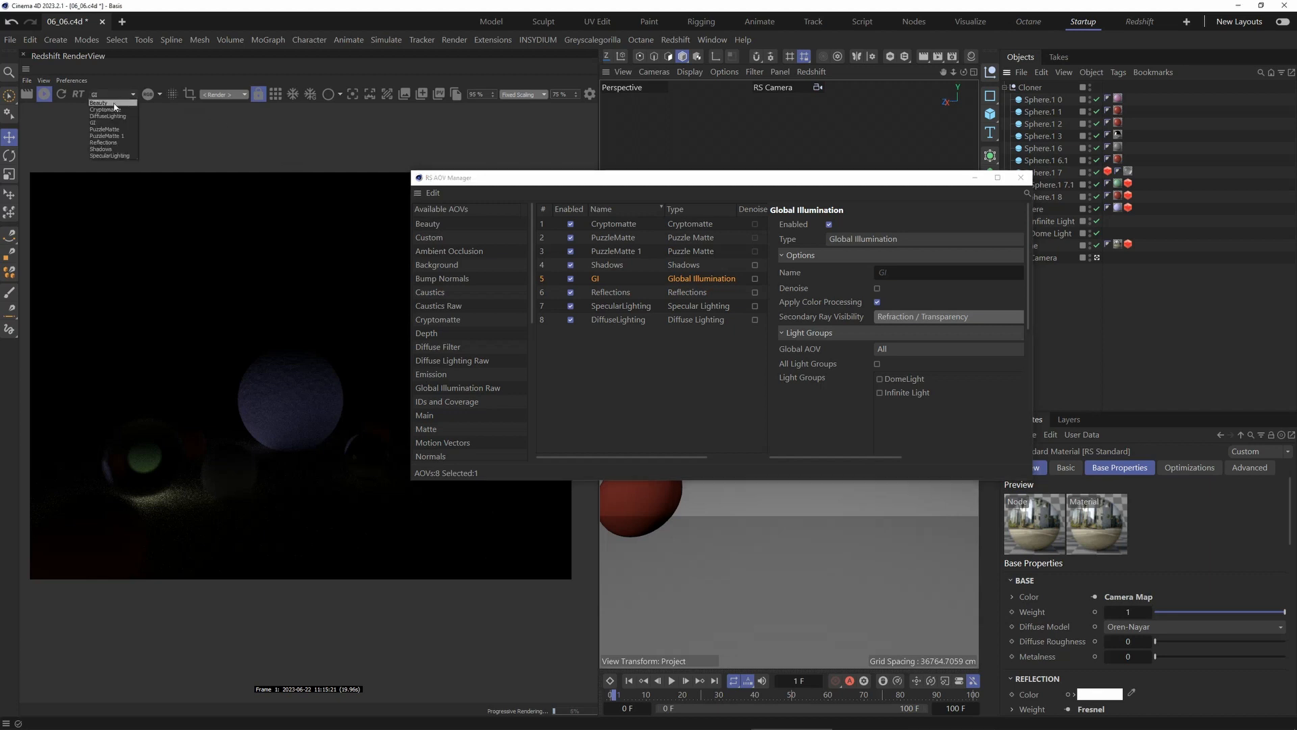
{"action": "left_click", "coordinate": [113, 104]}
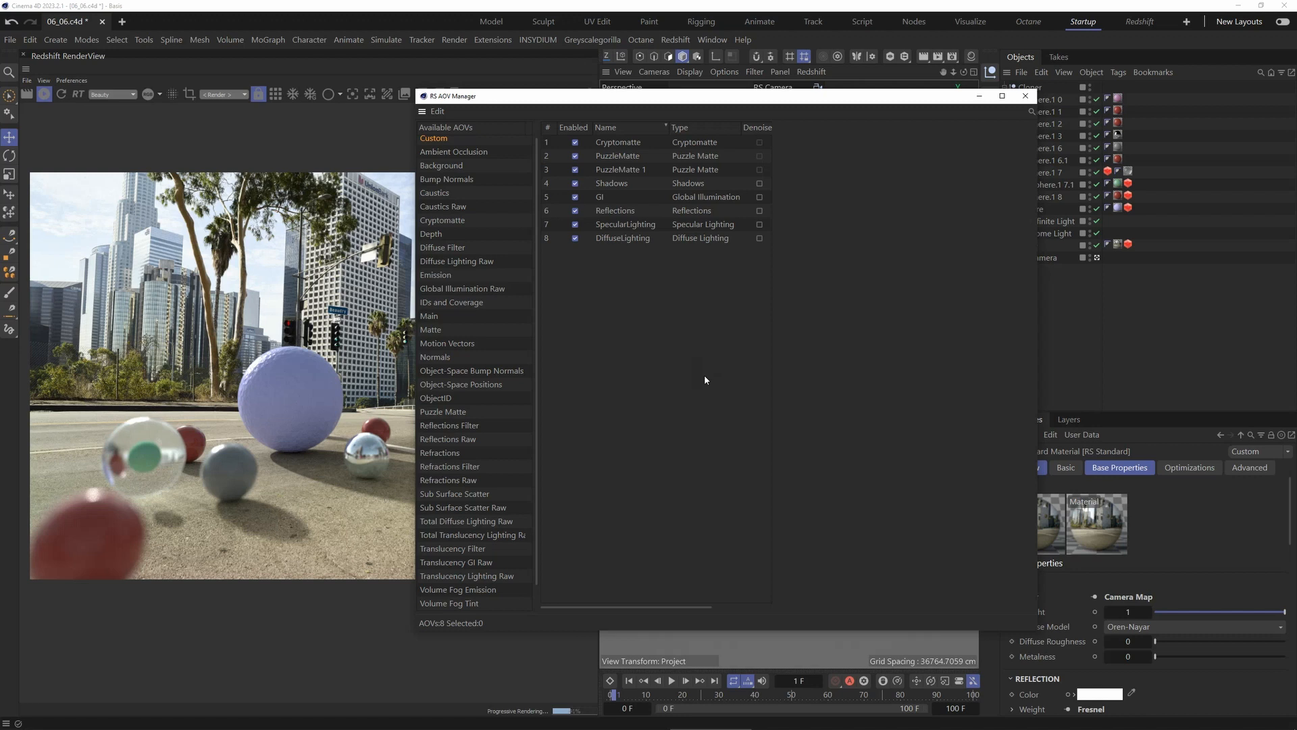
{"action": "left_click_drag", "start_coordinate": [569, 103], "coordinate": [798, 227]}
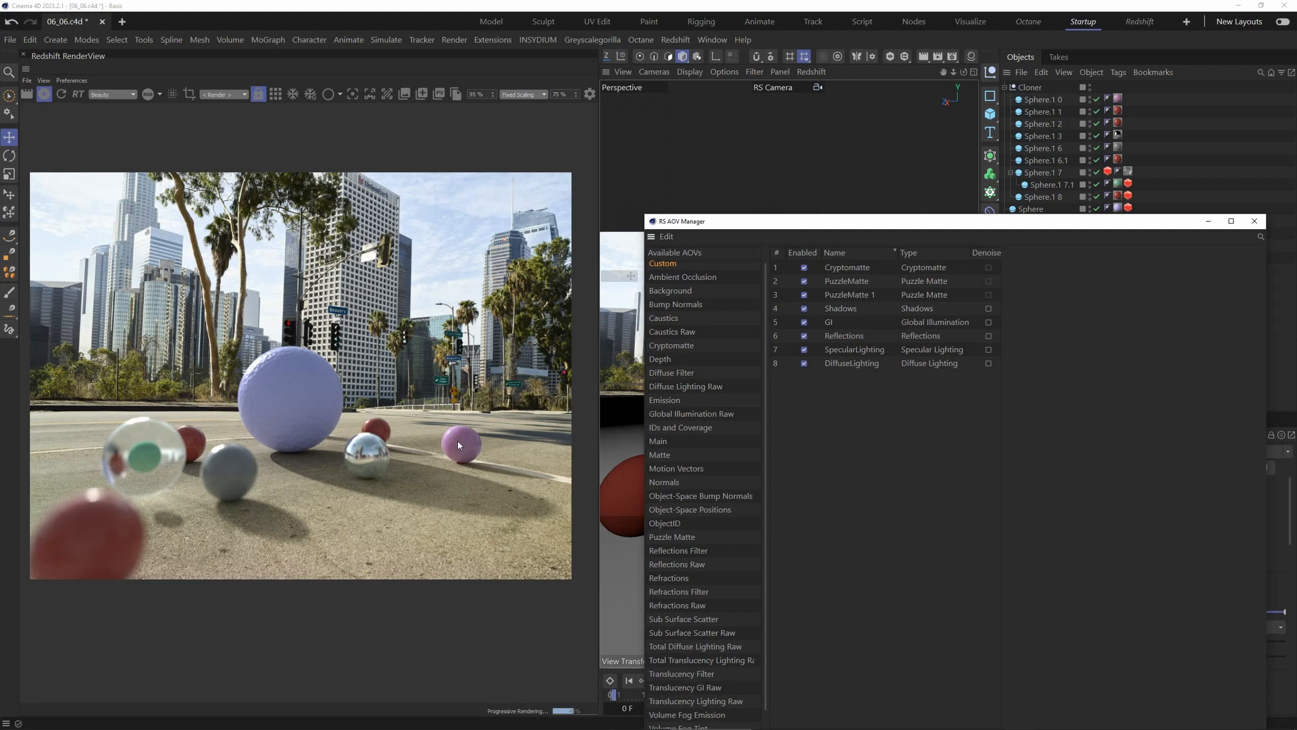
{"action": "left_click_drag", "start_coordinate": [796, 228], "coordinate": [495, 119]}
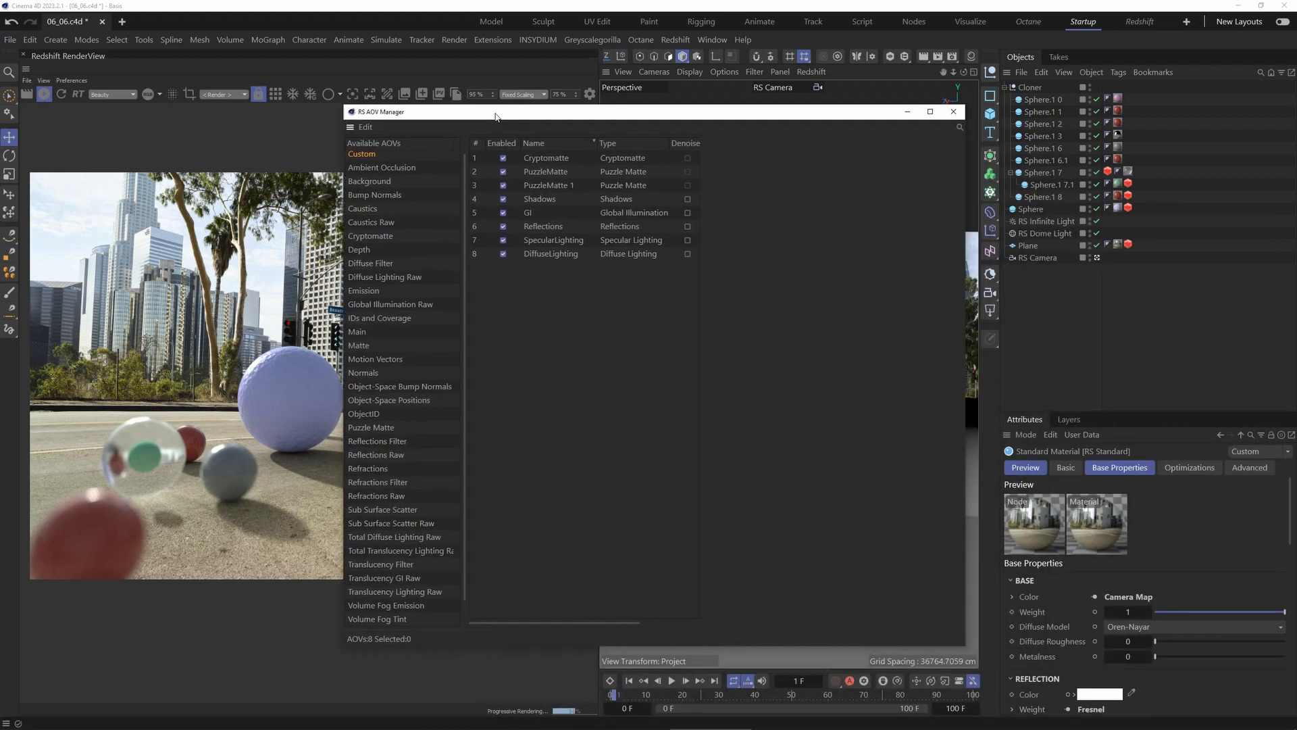
{"action": "left_click", "coordinate": [375, 470]}
{"action": "double_click", "coordinate": [375, 469]}
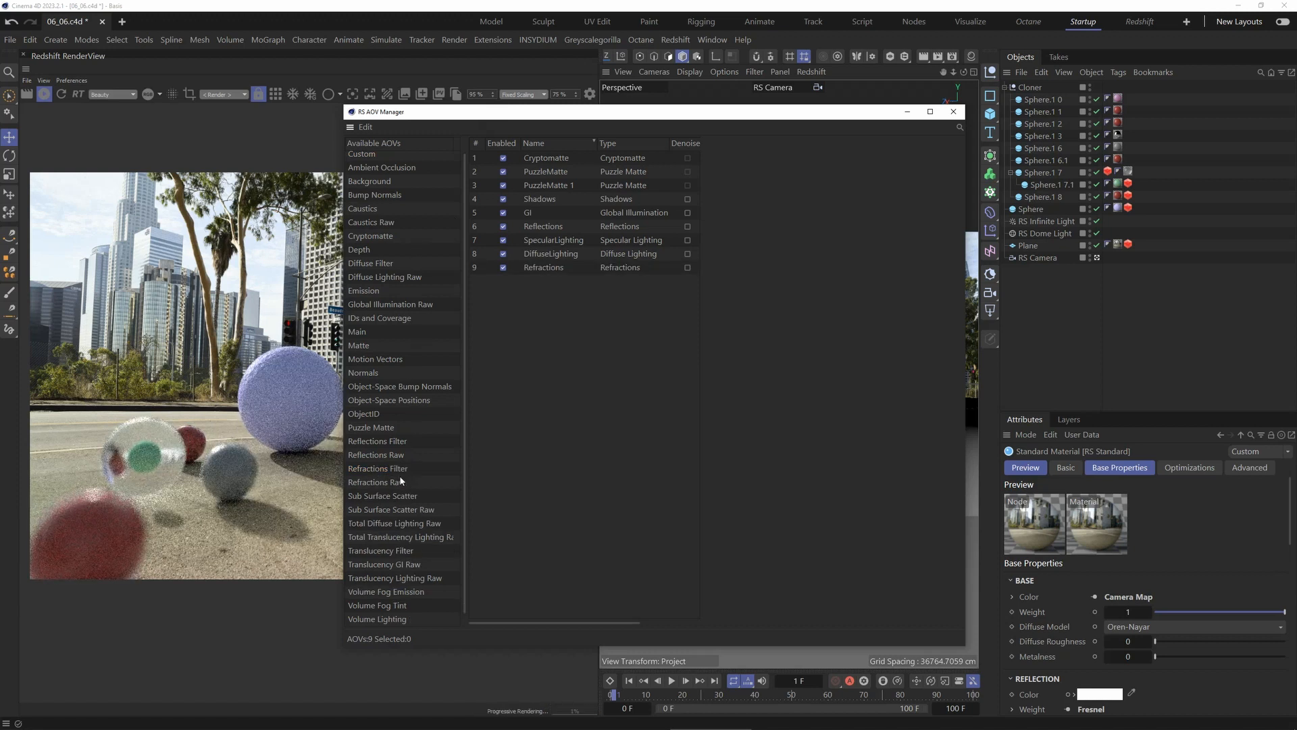
{"action": "double_click", "coordinate": [381, 497]}
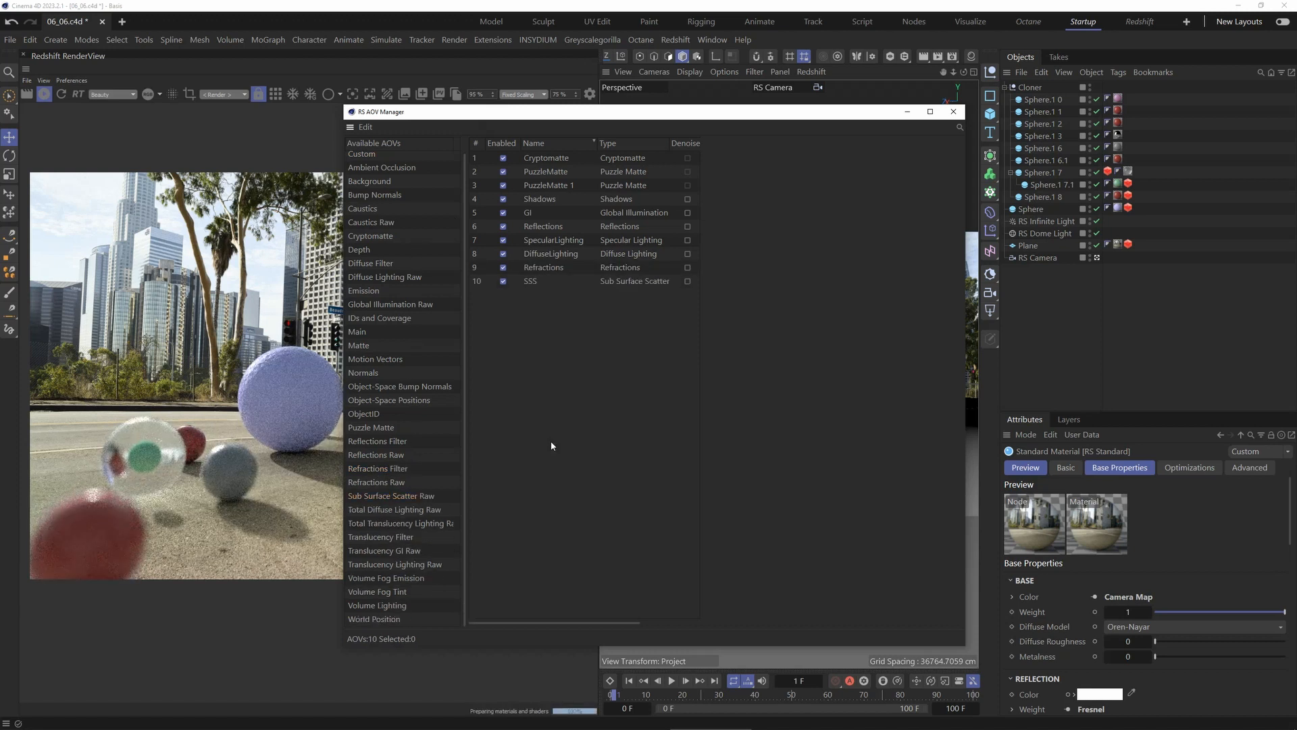
- Check the Secondary Ray Visibility options of the SSS AOV and leave it at Disabled
{"action": "left_click", "coordinate": [533, 282]}
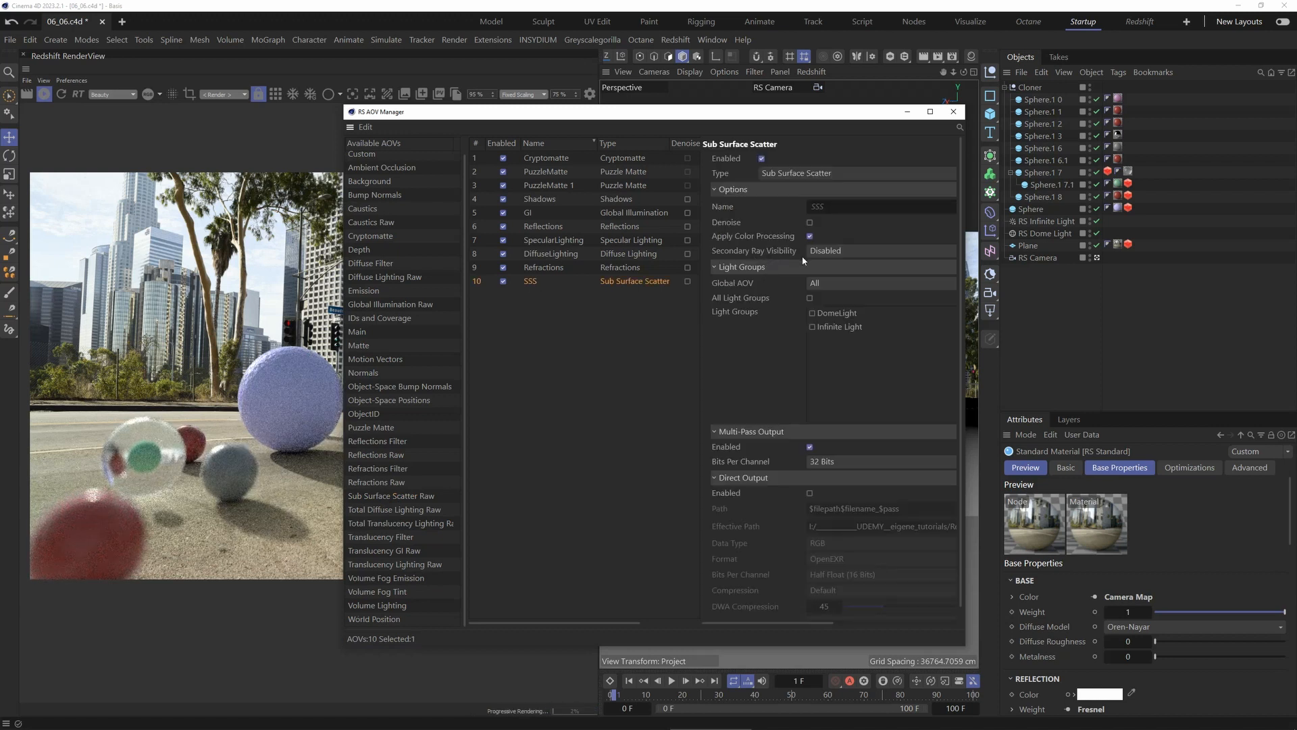
{"action": "left_click", "coordinate": [831, 251]}
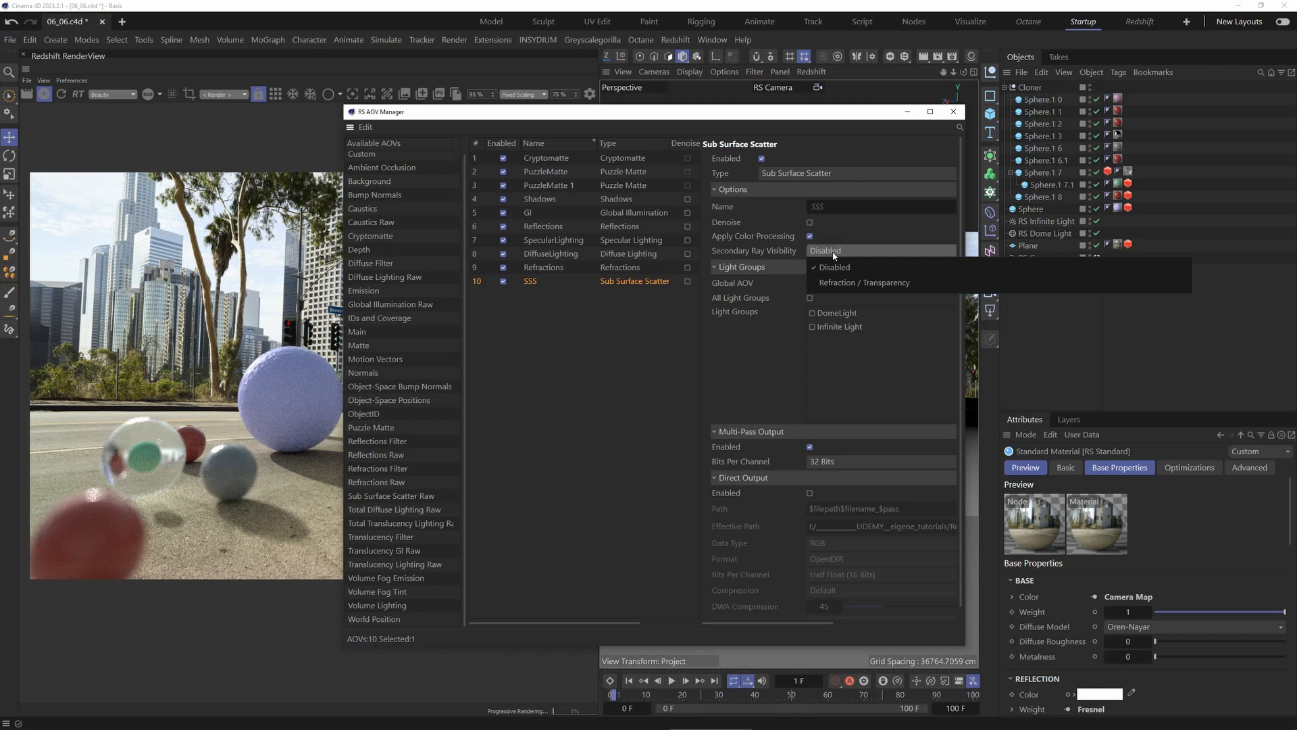
{"action": "left_click", "coordinate": [834, 267]}
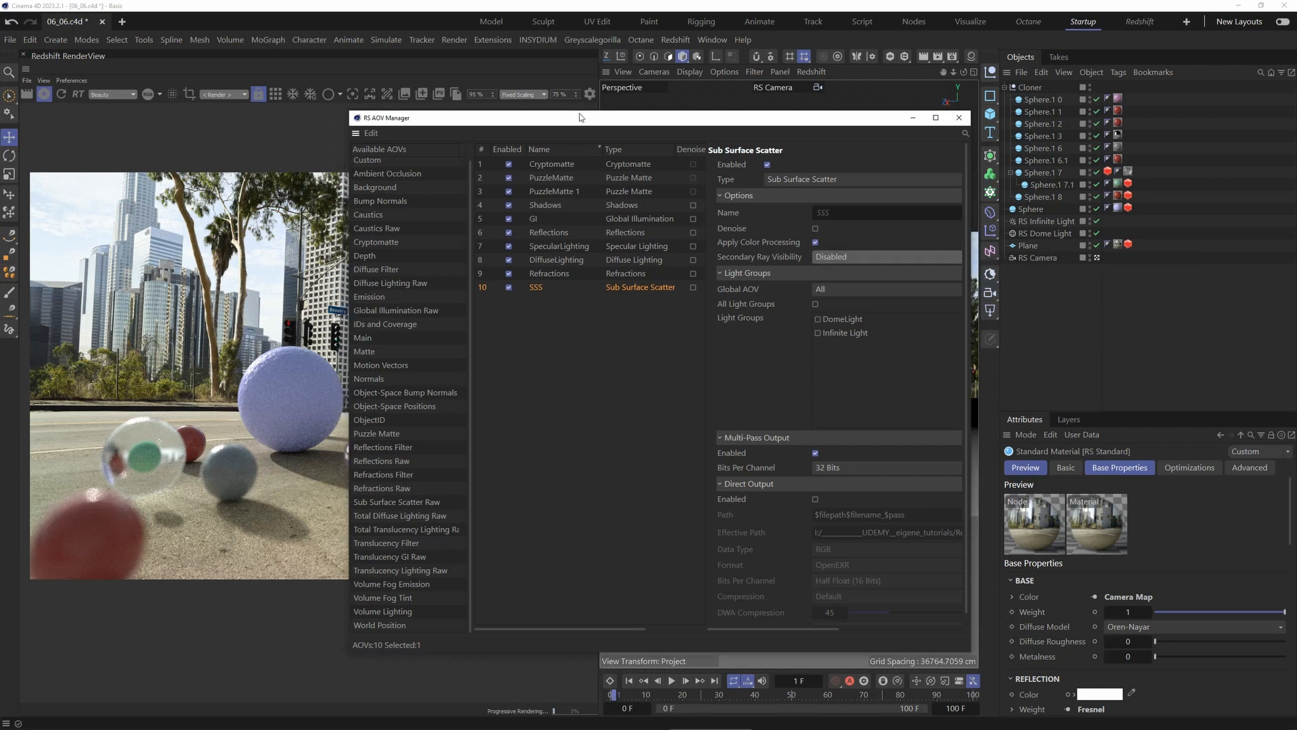
- Preview the SSS and Refractions passes in the RenderView, and return the preview to Beauty
{"action": "left_click_drag", "start_coordinate": [581, 115], "coordinate": [903, 163]}
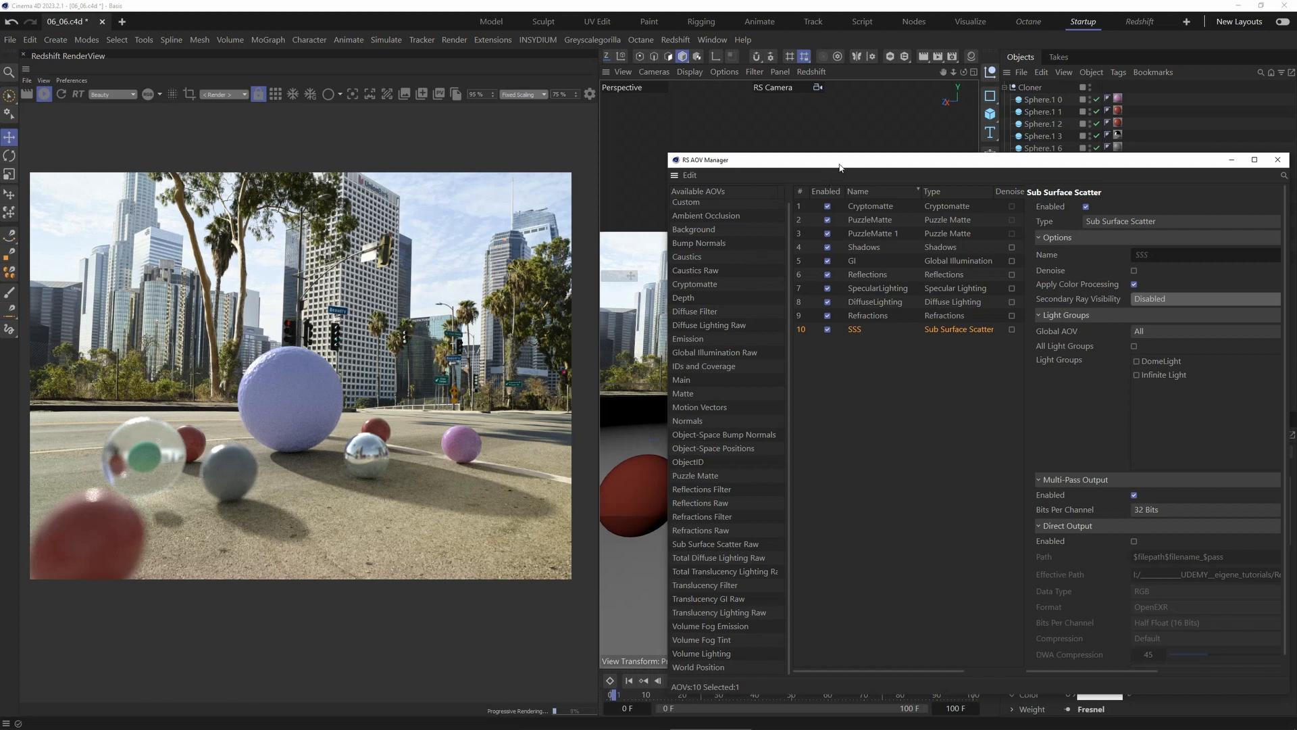
{"action": "left_click_drag", "start_coordinate": [840, 165], "coordinate": [886, 150]}
{"action": "left_click", "coordinate": [560, 274], "text": "ctrl"}
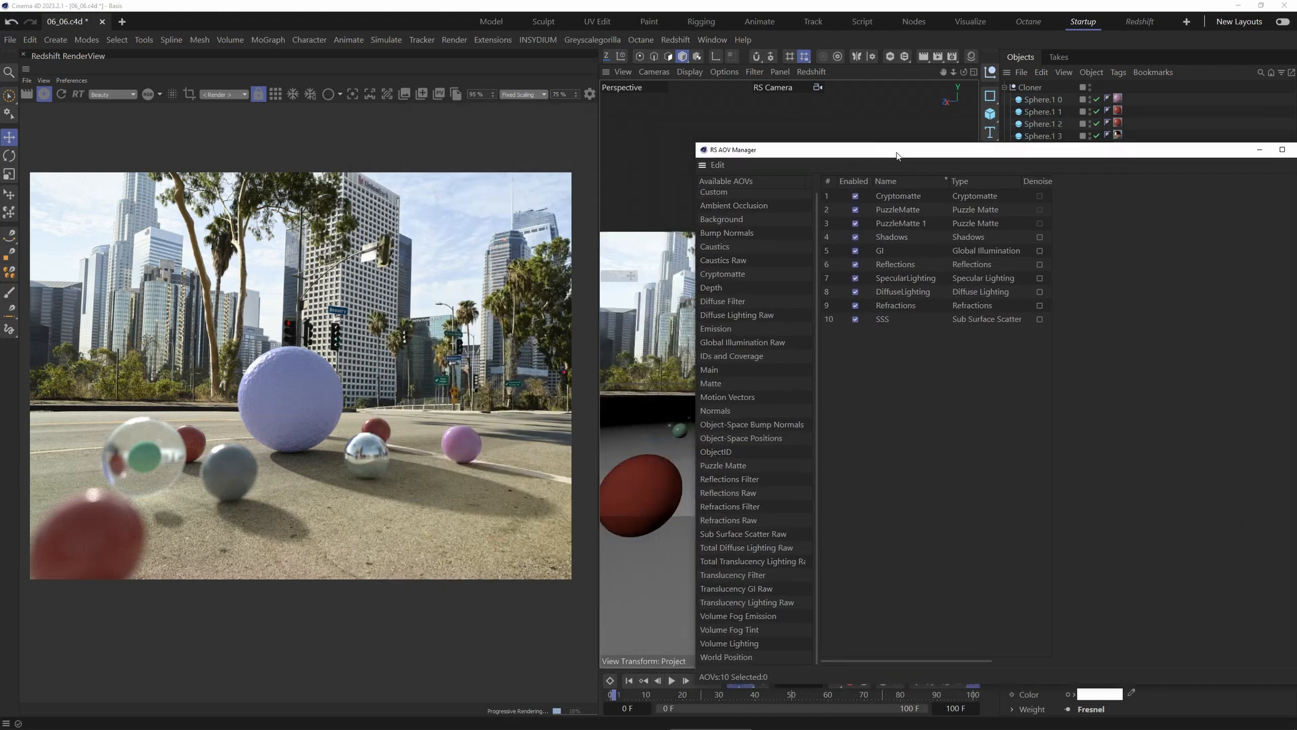
{"action": "left_click", "coordinate": [126, 94]}
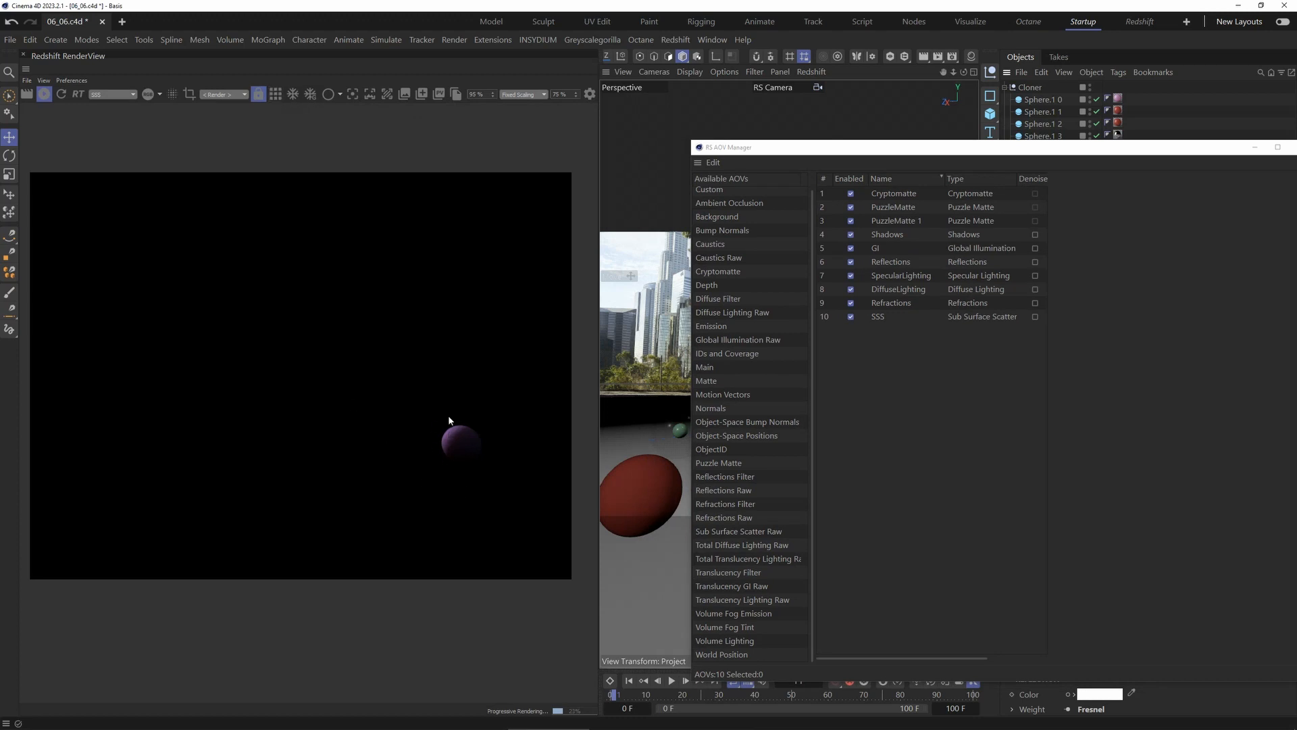
{"action": "left_click", "coordinate": [125, 94]}
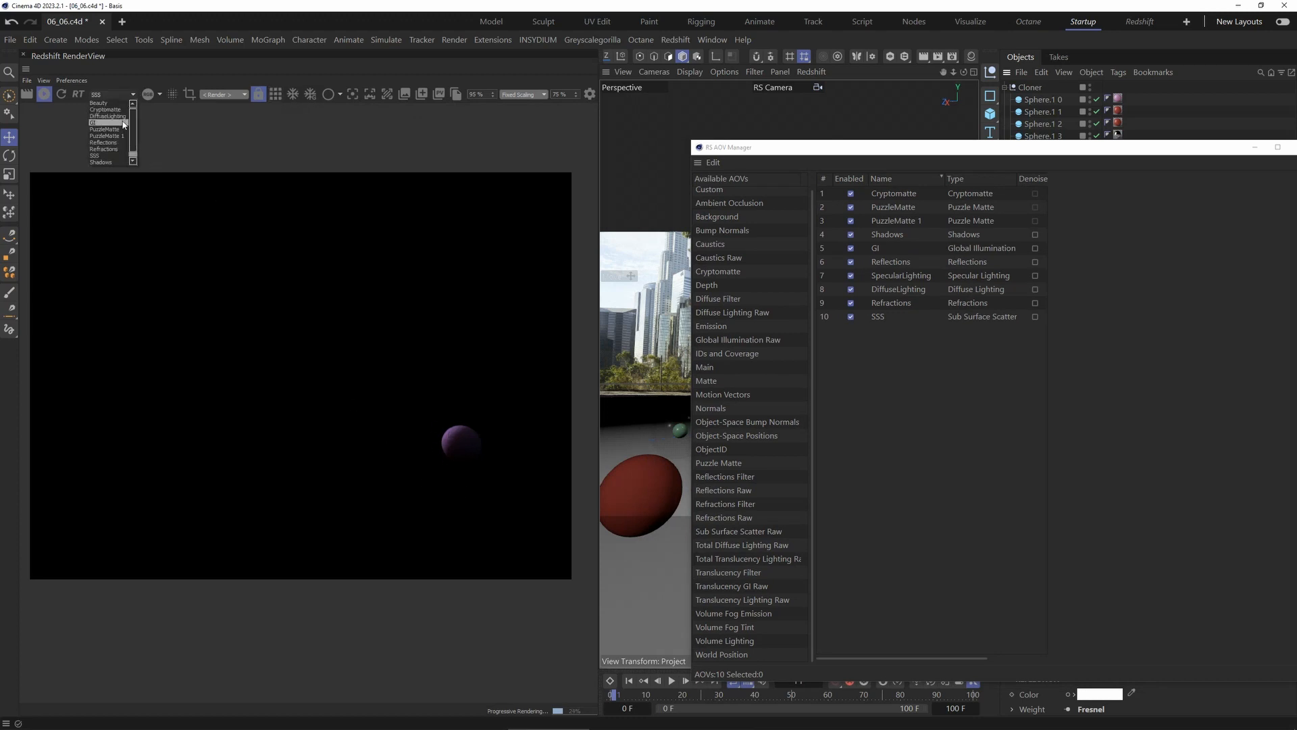
{"action": "left_click", "coordinate": [116, 149]}
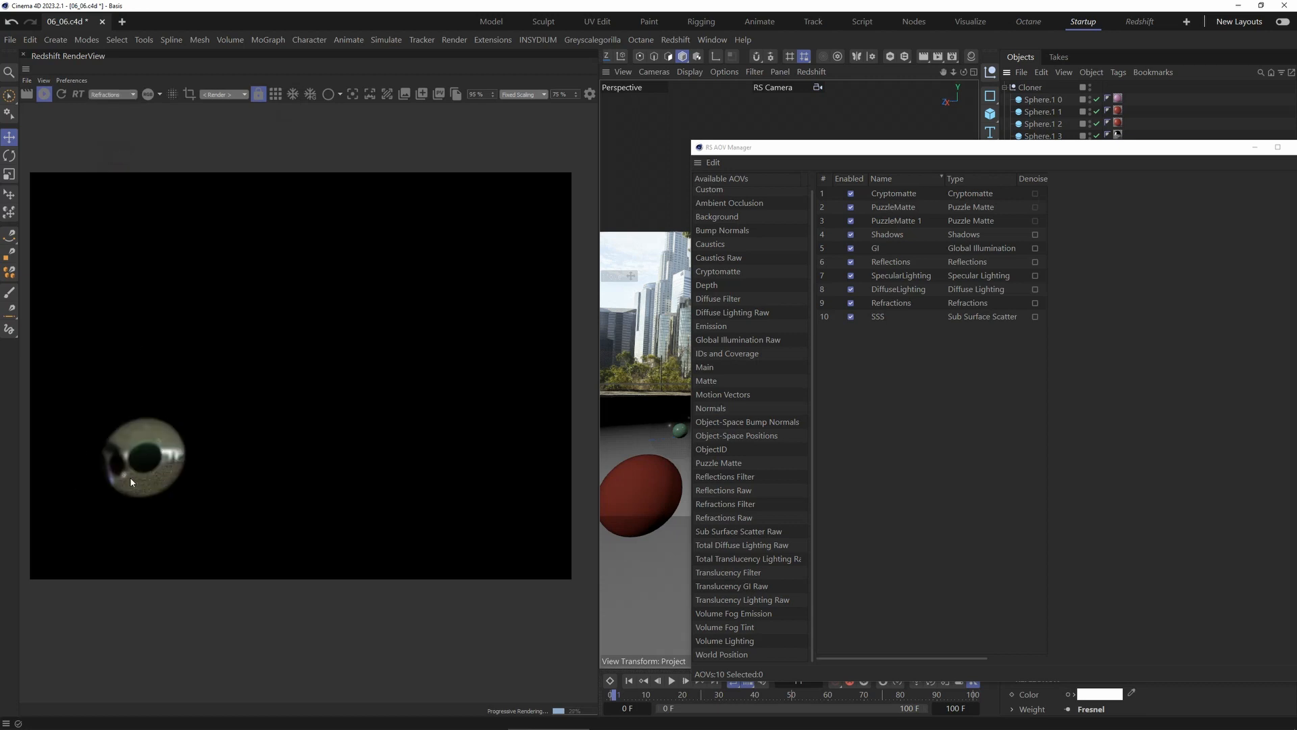
{"action": "left_click", "coordinate": [113, 96]}
{"action": "left_click", "coordinate": [108, 106]}
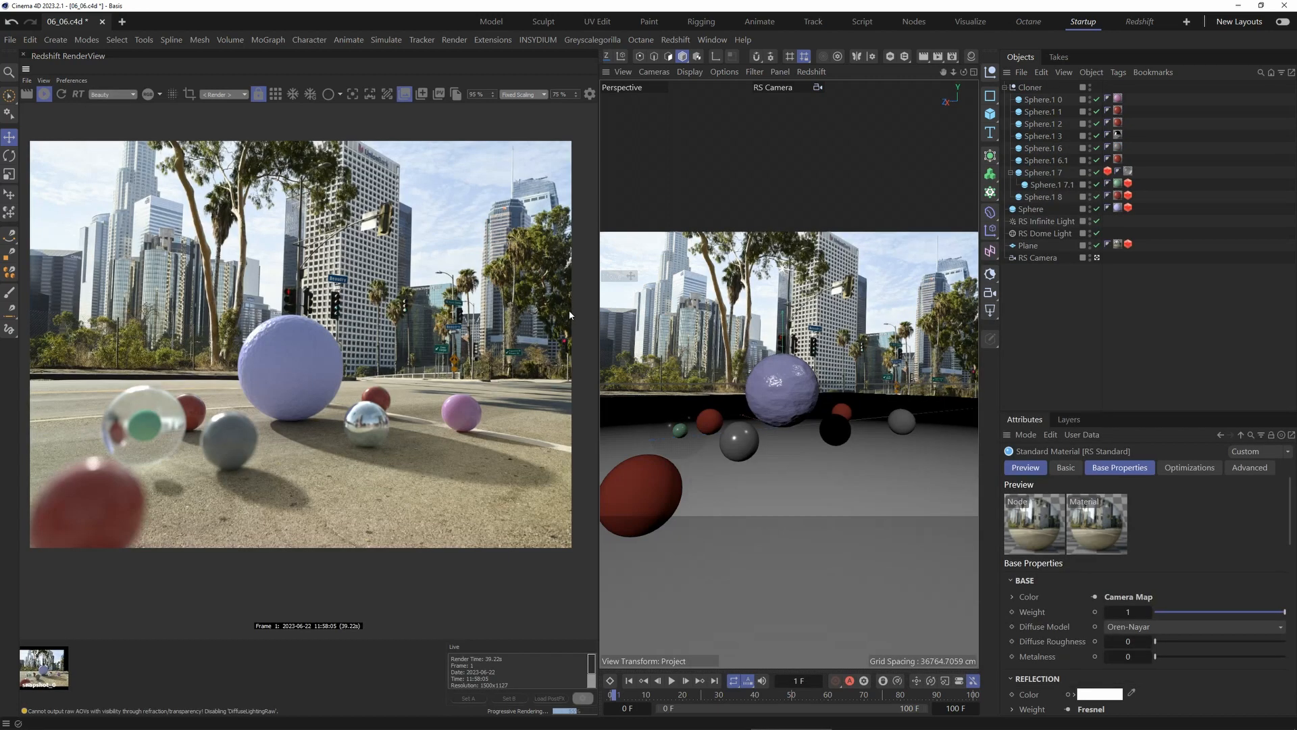
- Open the render settings and review the file path and format for saving the multi-pass image
{"action": "left_click", "coordinate": [952, 57]}
{"action": "left_click_drag", "start_coordinate": [943, 58], "coordinate": [601, 100]}
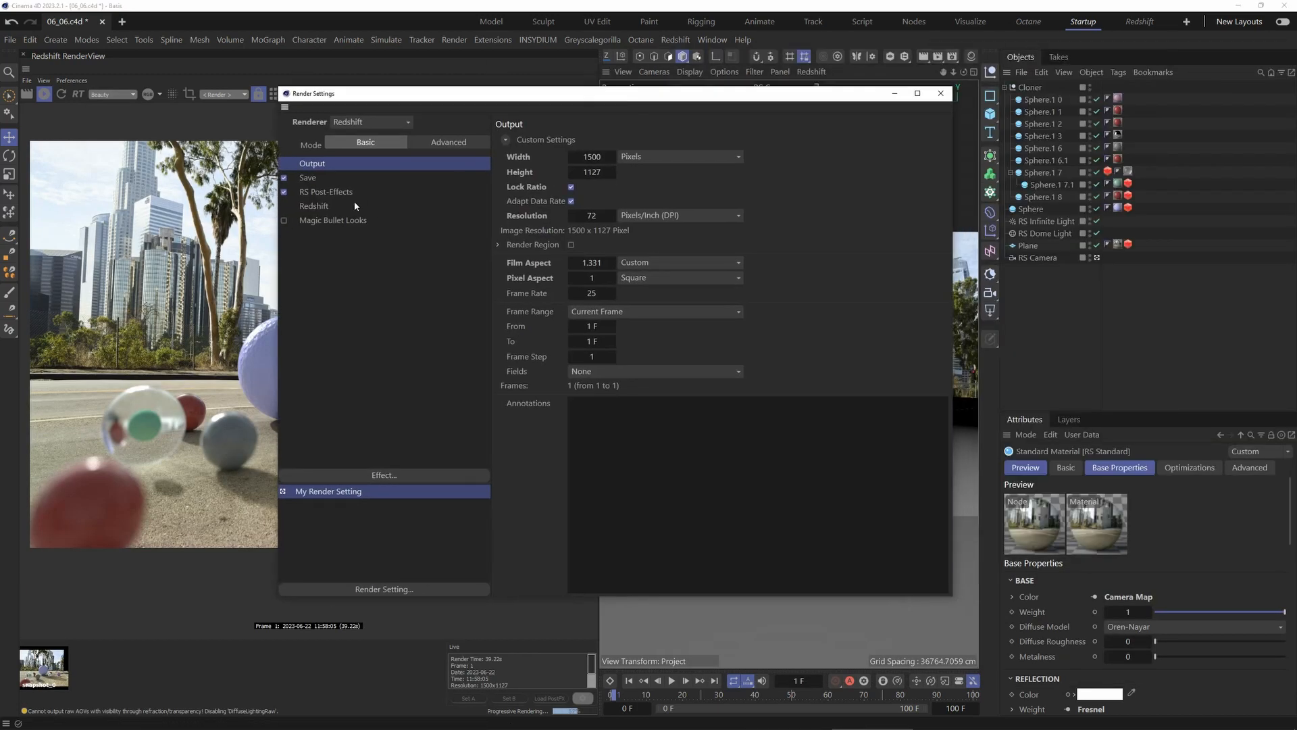
{"action": "left_click", "coordinate": [309, 178]}
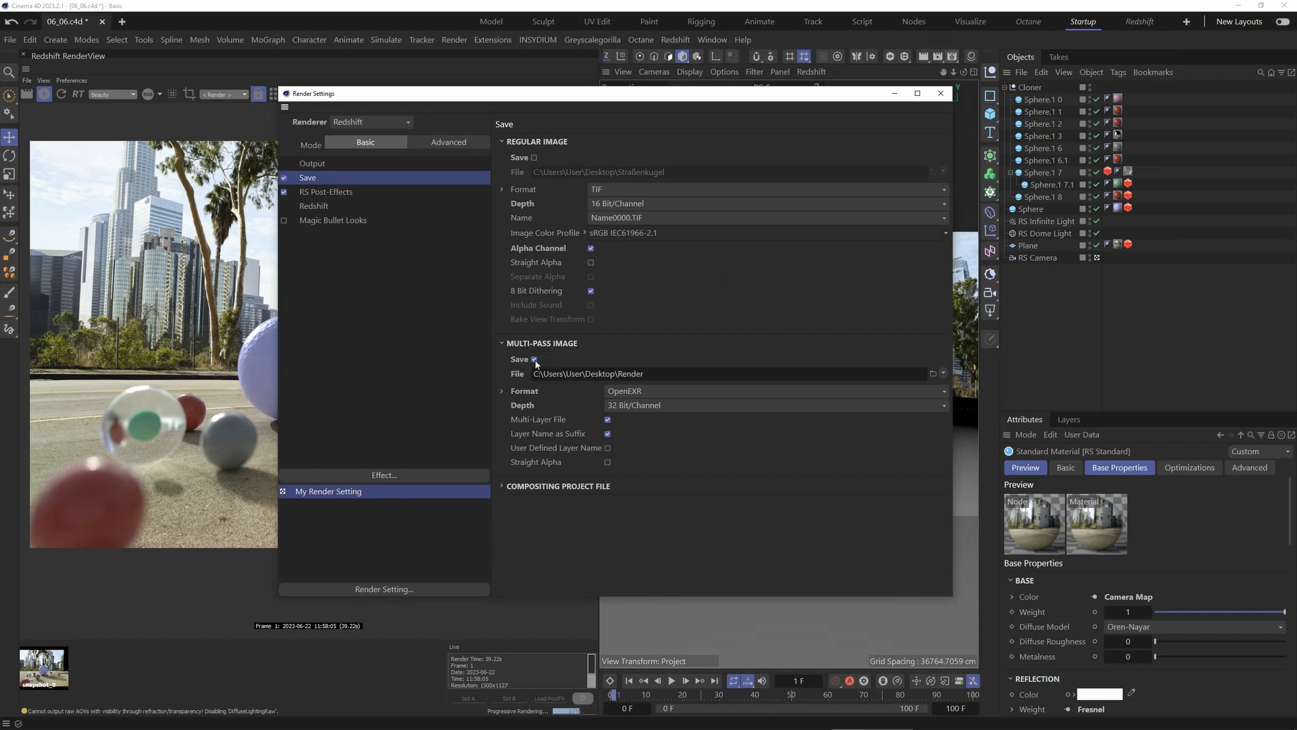
{"action": "left_click_drag", "start_coordinate": [645, 374], "coordinate": [493, 373]}
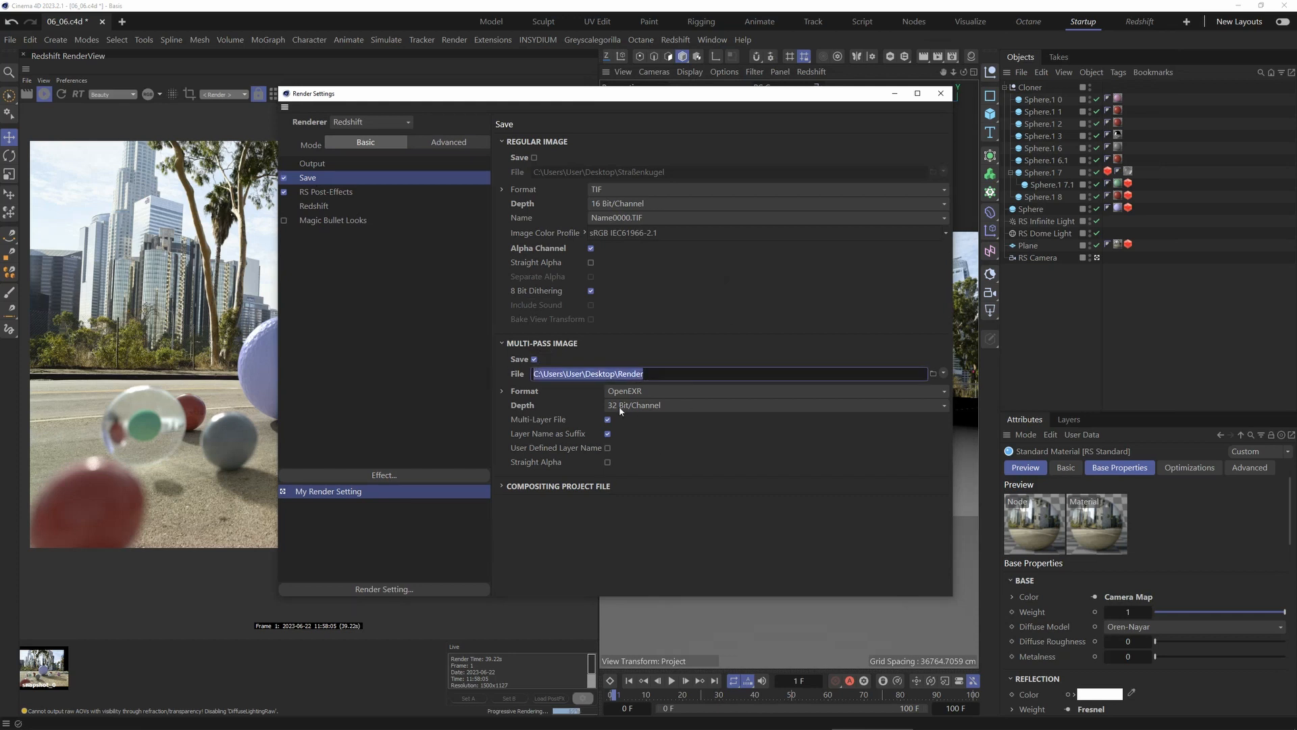
{"action": "left_click", "coordinate": [527, 392]}
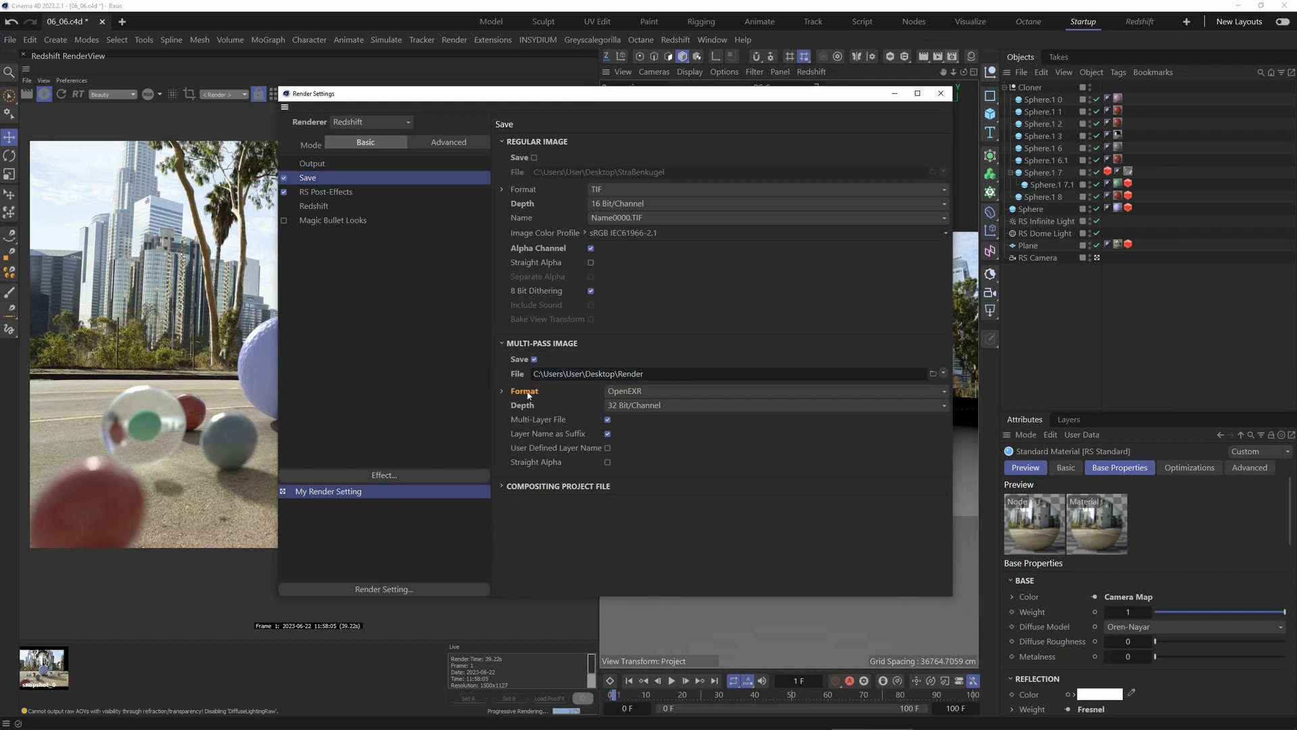
- Try 16 Bit/Channel as the multi-pass image depth and set it back to 32 Bit/Channel
{"action": "left_click", "coordinate": [642, 407]}
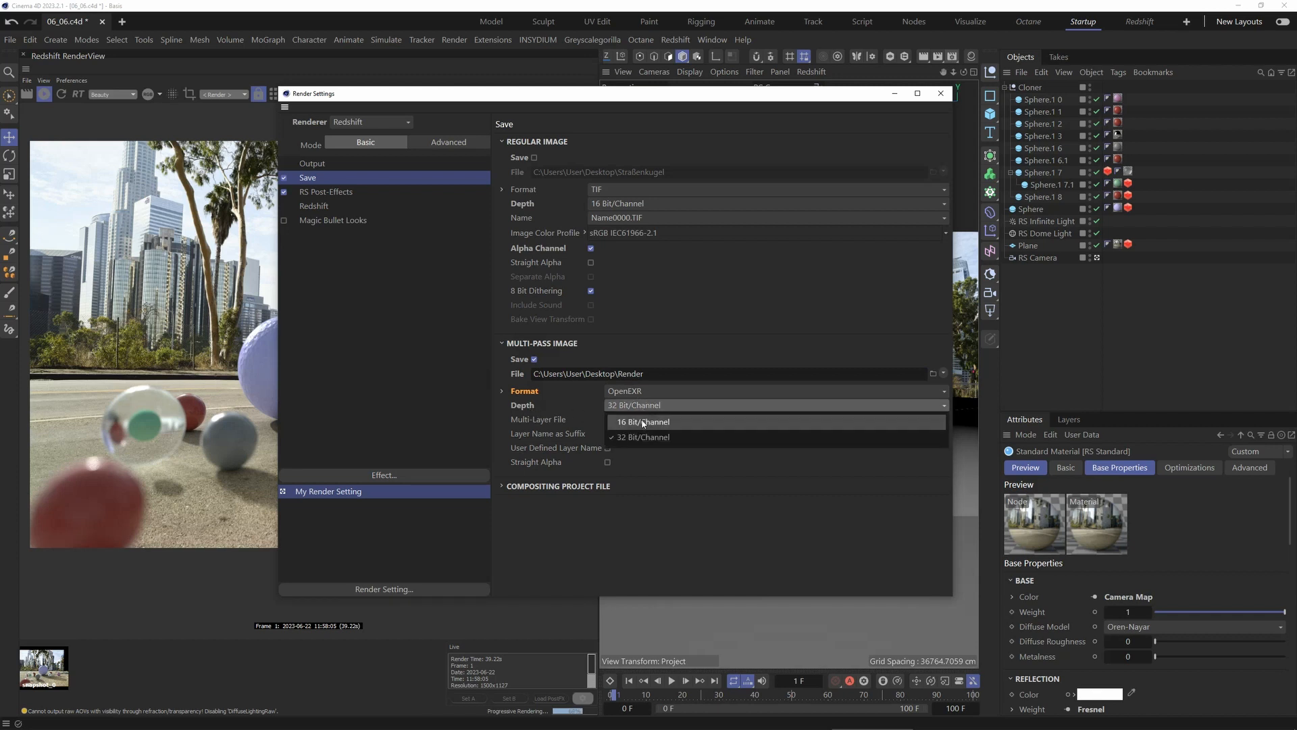
{"action": "left_click", "coordinate": [641, 419]}
{"action": "left_click", "coordinate": [642, 406]}
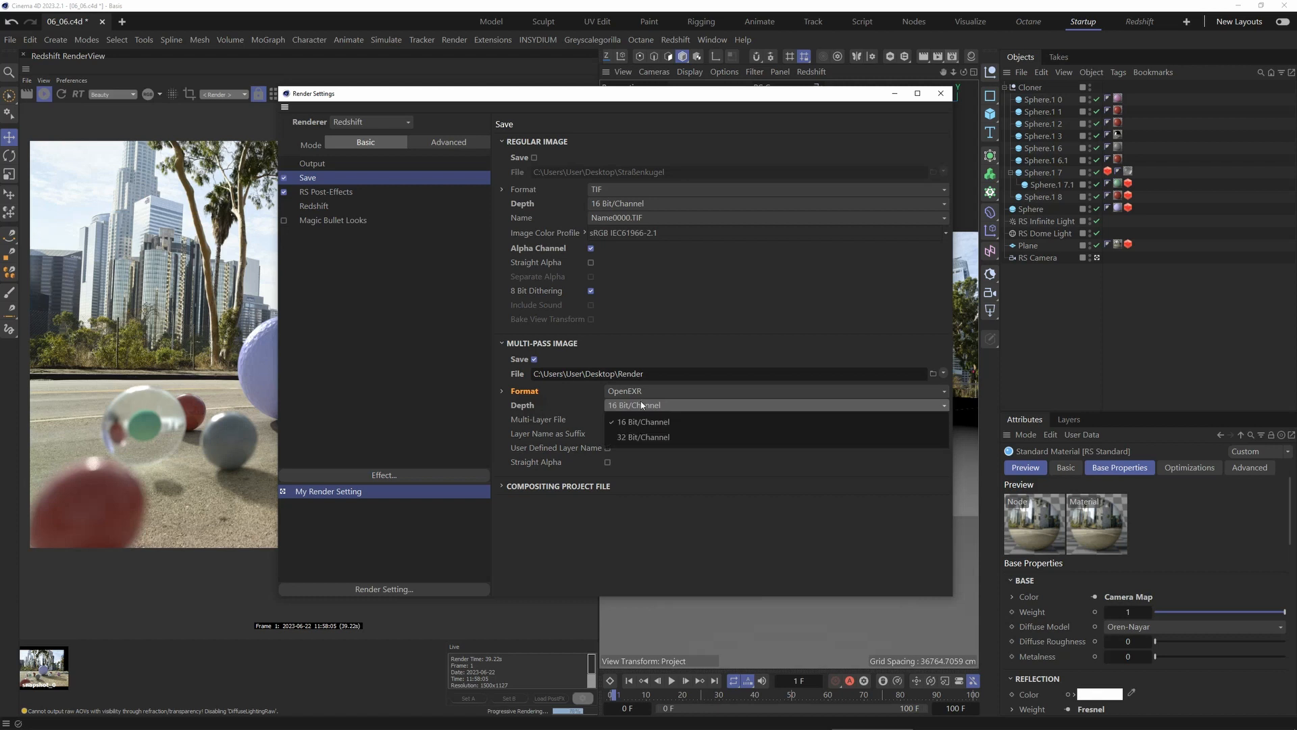
{"action": "left_click", "coordinate": [675, 433]}
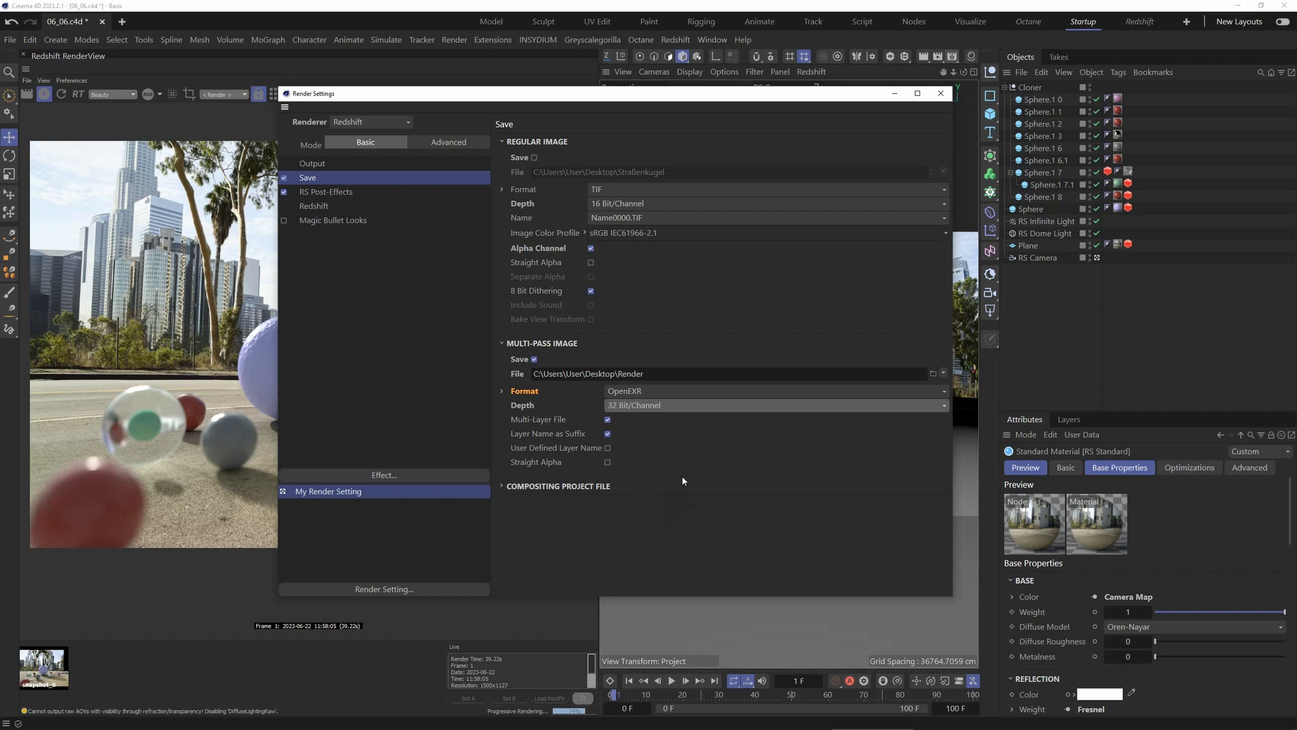
- Close the render settings and render the frame to the Picture Viewer
{"action": "left_click", "coordinate": [940, 94]}
{"action": "left_click", "coordinate": [940, 60]}
{"action": "left_click_drag", "start_coordinate": [930, 49], "coordinate": [533, 153]}
{"action": "double_click", "coordinate": [533, 153]}
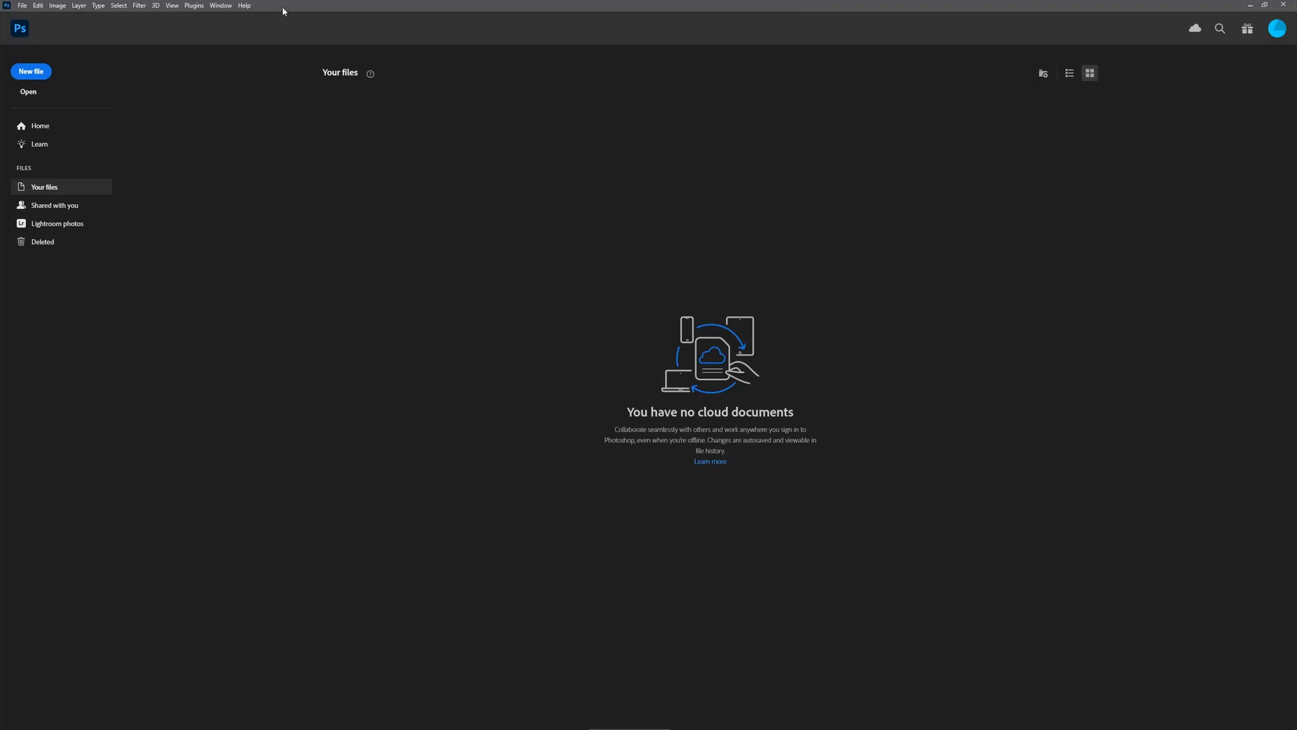
- Switch to Photoshop, open Render0001.exr with the Exr-IO option Split alpha enabled, and maximize the window
{"action": "left_click_drag", "start_coordinate": [45, 108], "coordinate": [431, 324]}
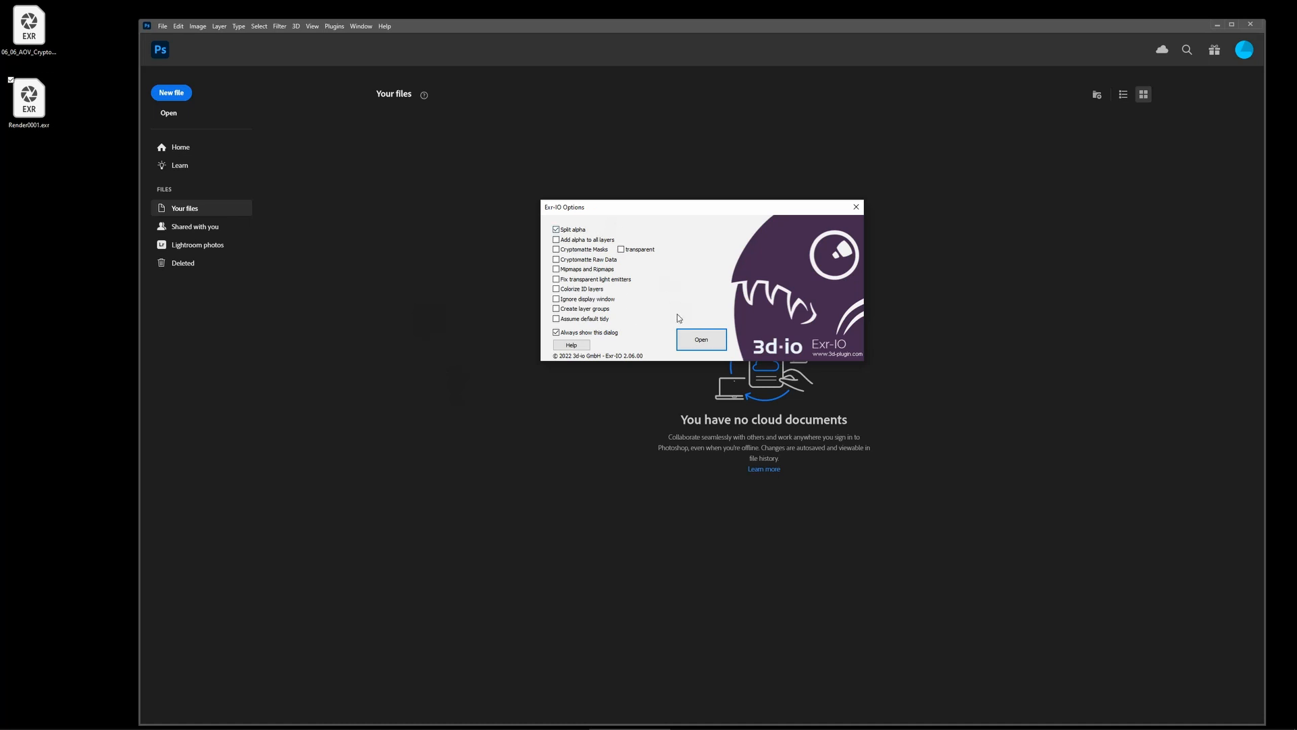
{"action": "left_click", "coordinate": [688, 336]}
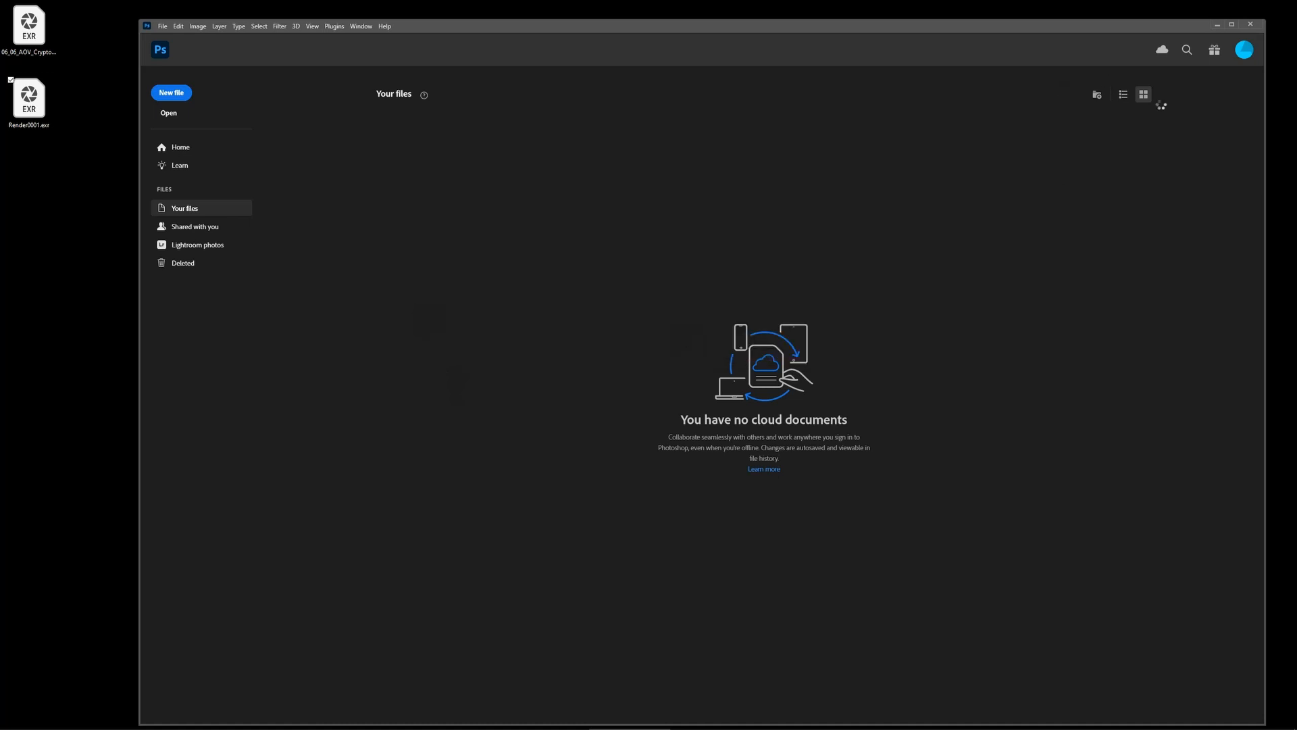
{"action": "left_click", "coordinate": [1231, 25]}
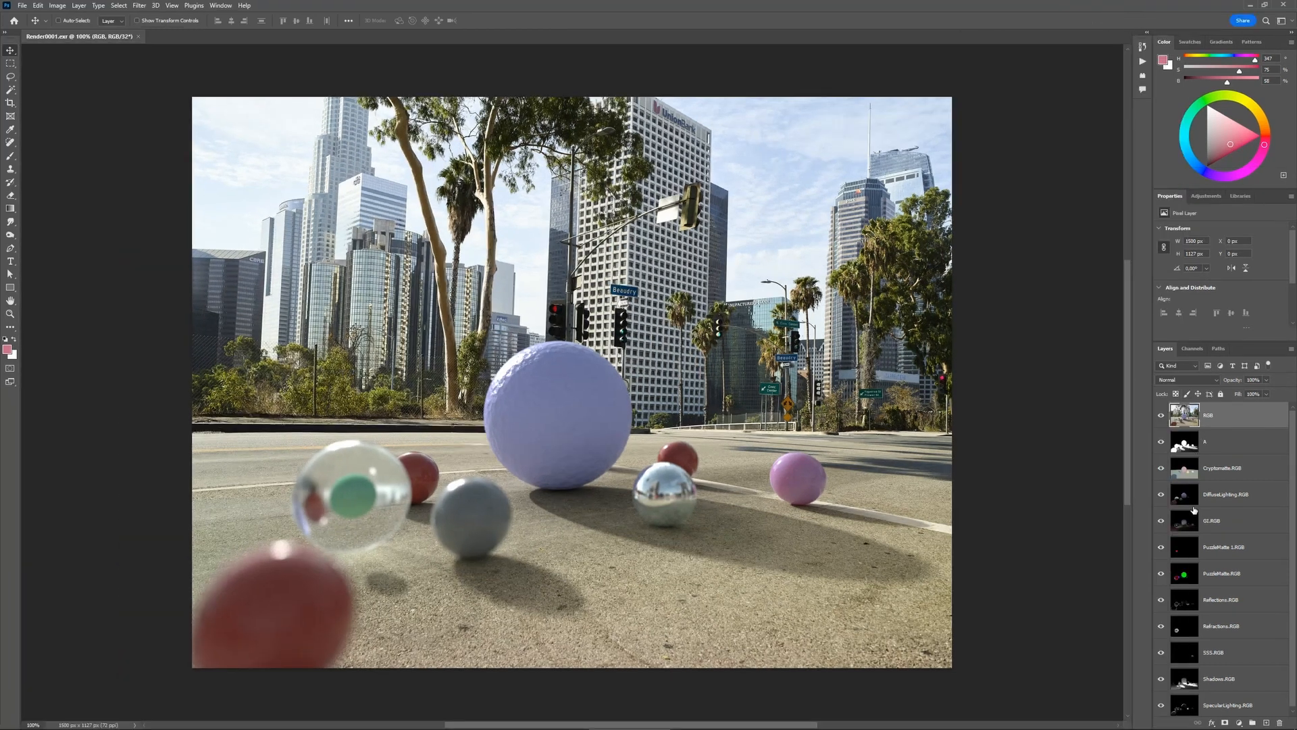
- Hide all layers, then move DiffuseLighting.RGB to the bottom of the layer stack and make only it visible
{"action": "left_click_drag", "start_coordinate": [1211, 342], "coordinate": [1214, 250]}
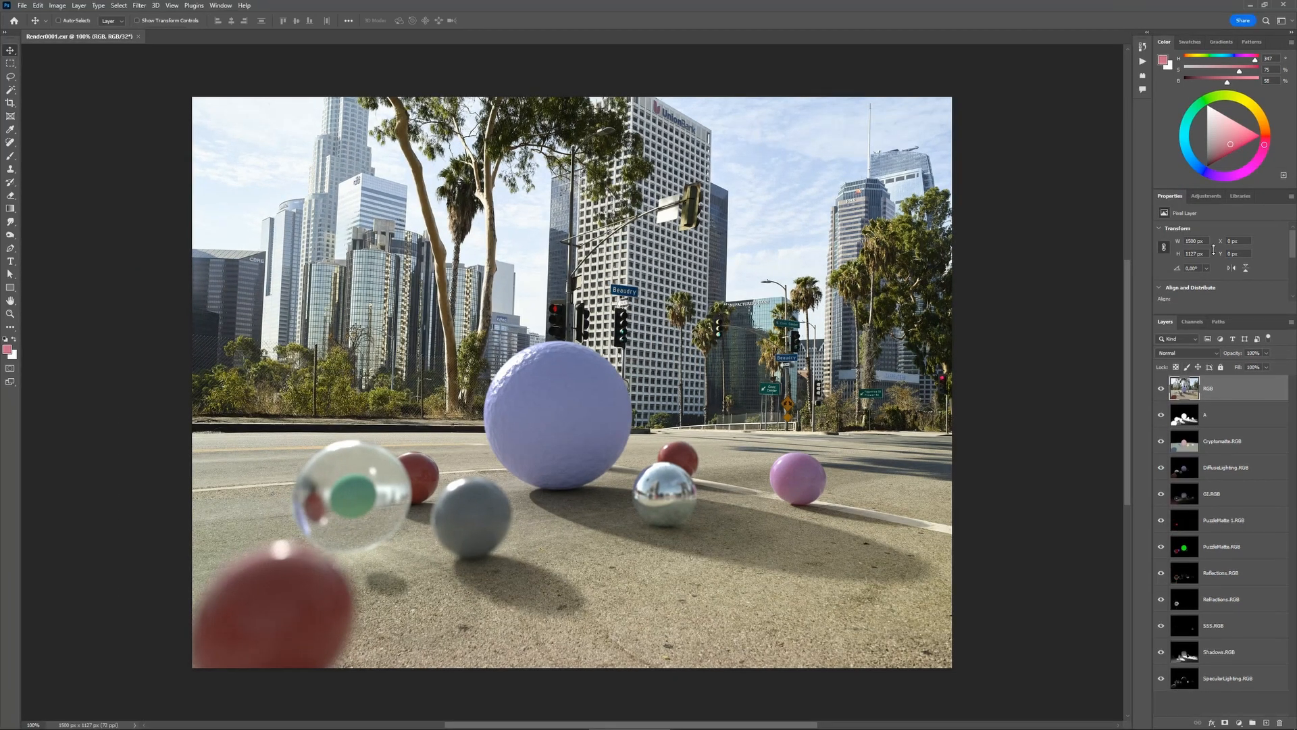
{"action": "left_click_drag", "start_coordinate": [1161, 389], "coordinate": [1154, 535]}
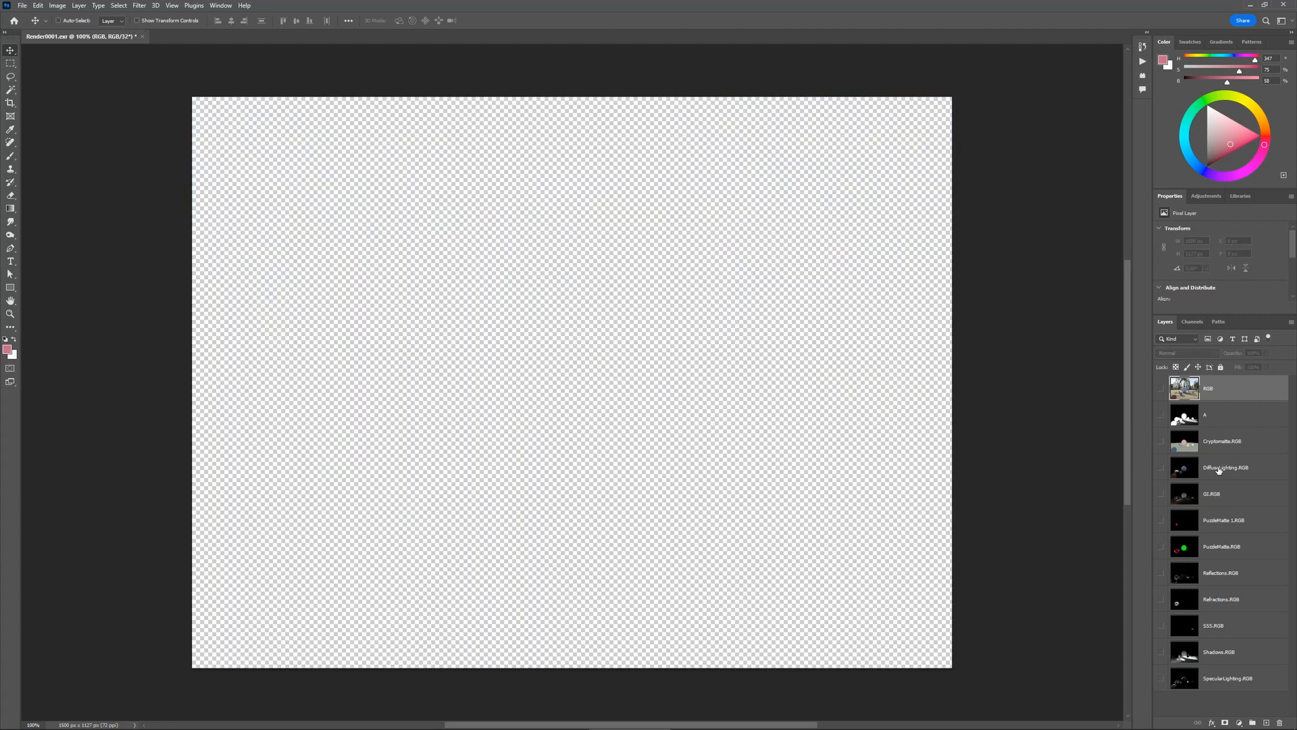
{"action": "left_click_drag", "start_coordinate": [1220, 471], "coordinate": [1175, 684]}
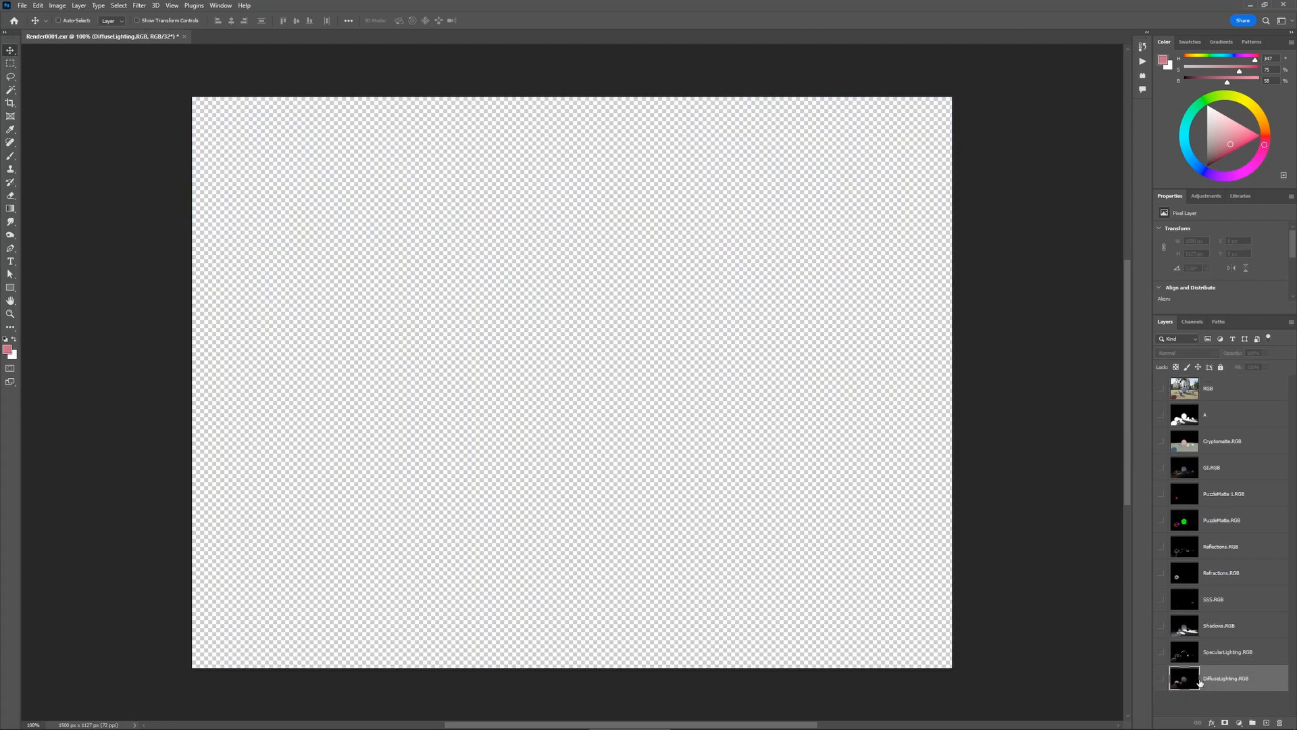
{"action": "left_click", "coordinate": [1161, 678]}
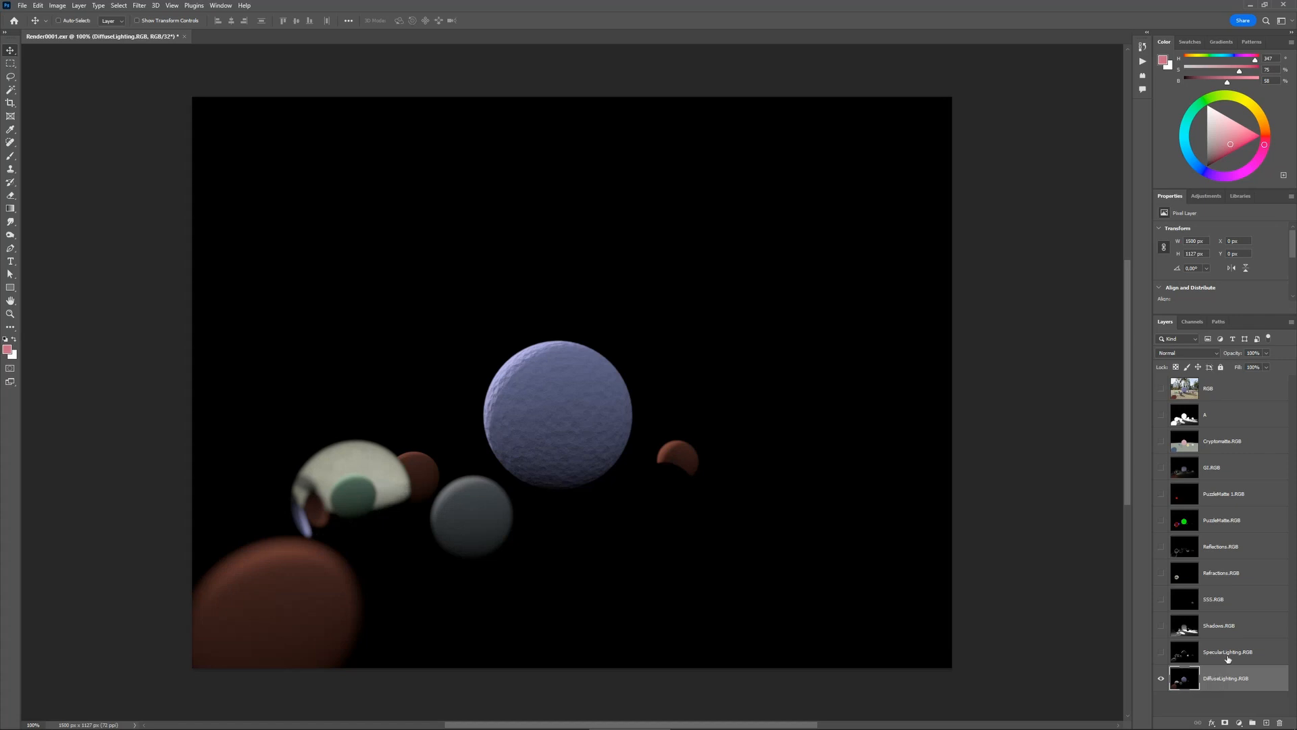
- Stack the SpecularLighting, SSS, Refractions, Reflections and GI layers directly above DiffuseLighting.RGB and make them all visible
{"action": "left_click", "coordinate": [1227, 656]}
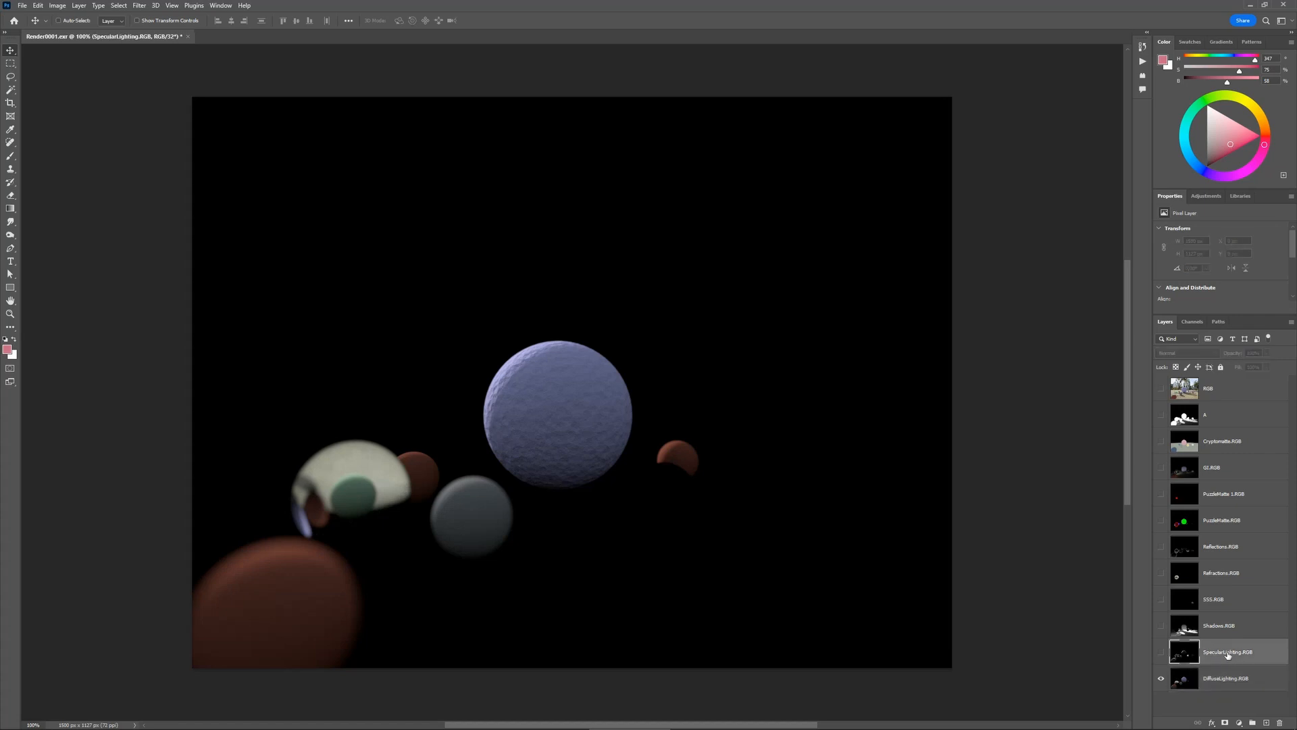
{"action": "left_click_drag", "start_coordinate": [1207, 604], "coordinate": [1209, 639]}
{"action": "left_click_drag", "start_coordinate": [1196, 576], "coordinate": [1188, 608]}
{"action": "left_click_drag", "start_coordinate": [1194, 550], "coordinate": [1188, 585]}
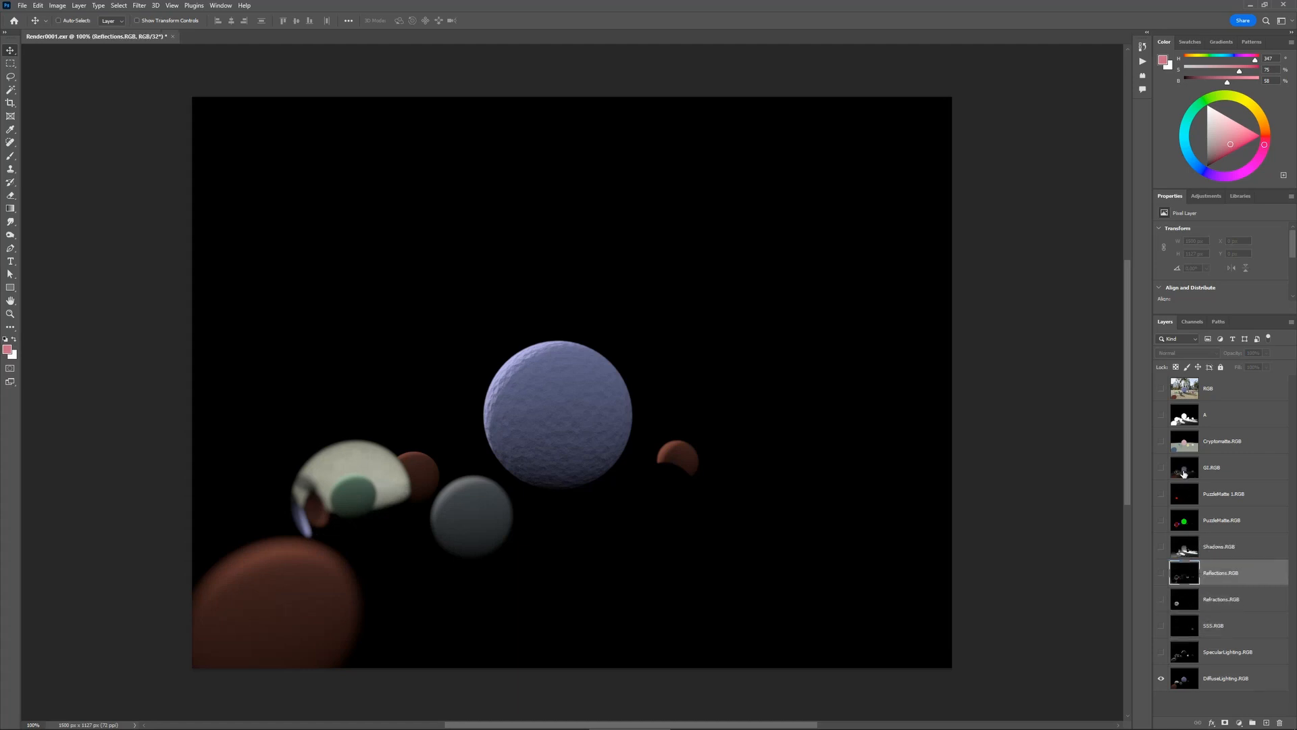
{"action": "left_click_drag", "start_coordinate": [1183, 474], "coordinate": [1162, 659]}
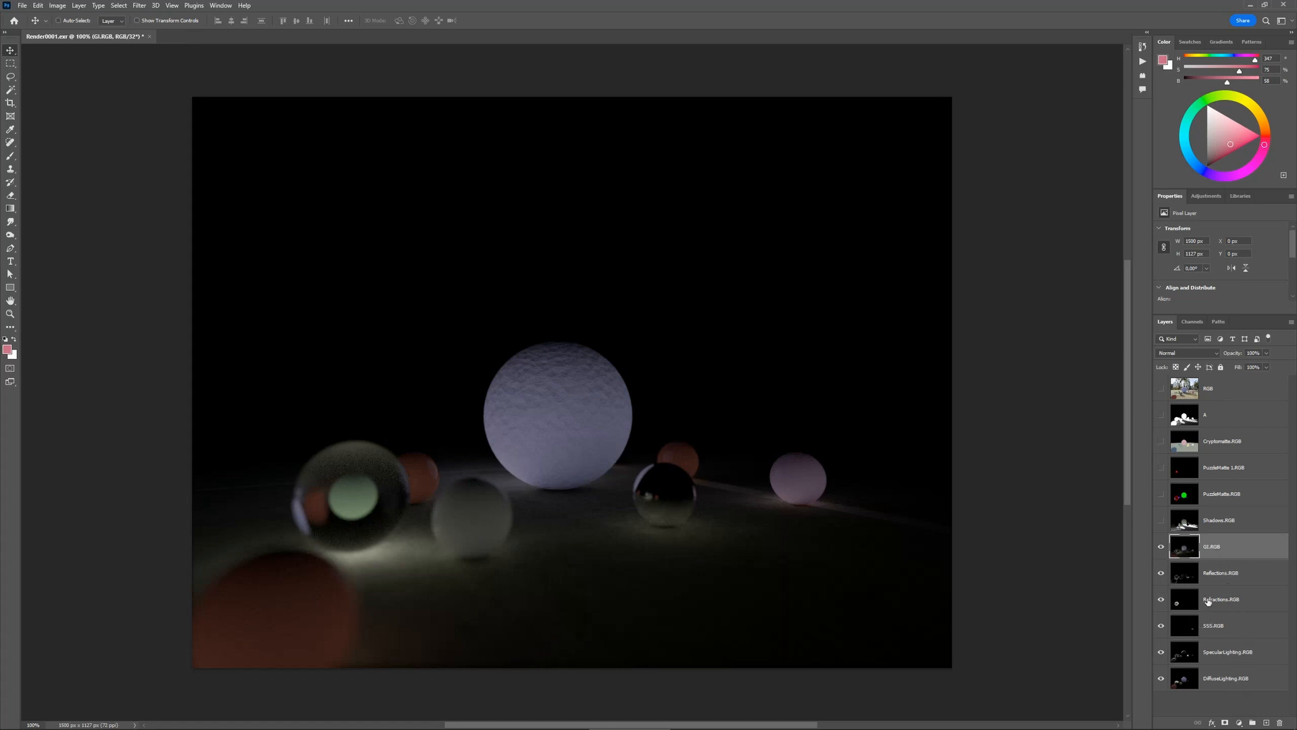
- Set the blend mode of the layers from GI.RGB down to SpecularLighting.RGB to Linear Dodge (Add)
{"action": "left_click", "coordinate": [1221, 654], "text": "shift"}
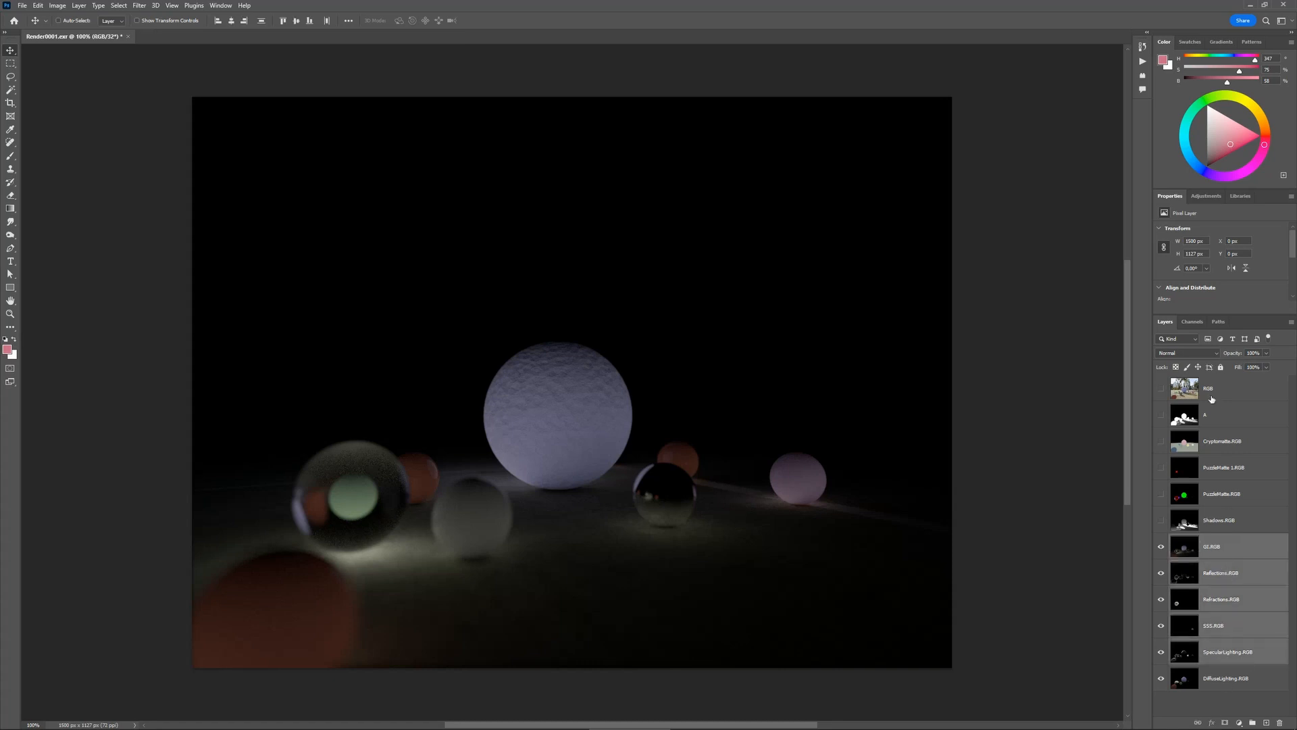
{"action": "left_click", "coordinate": [1194, 354]}
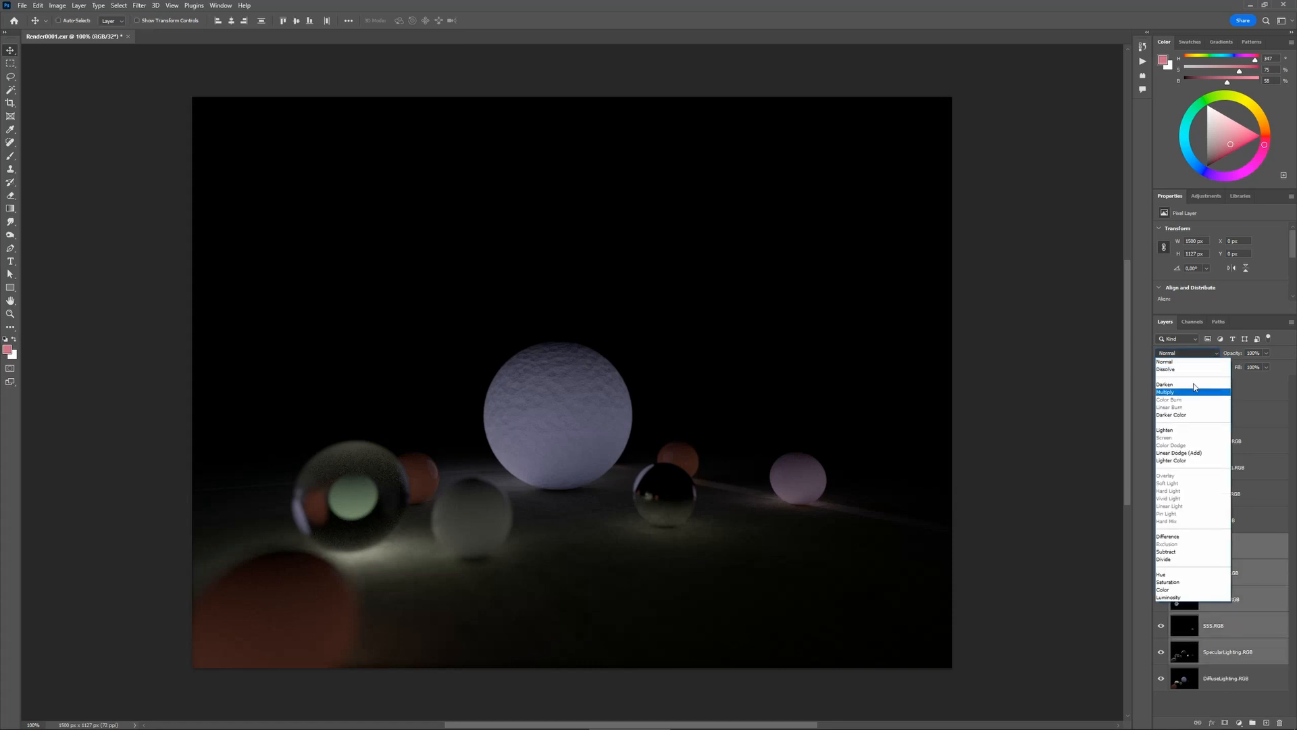
{"action": "left_click", "coordinate": [1186, 454]}
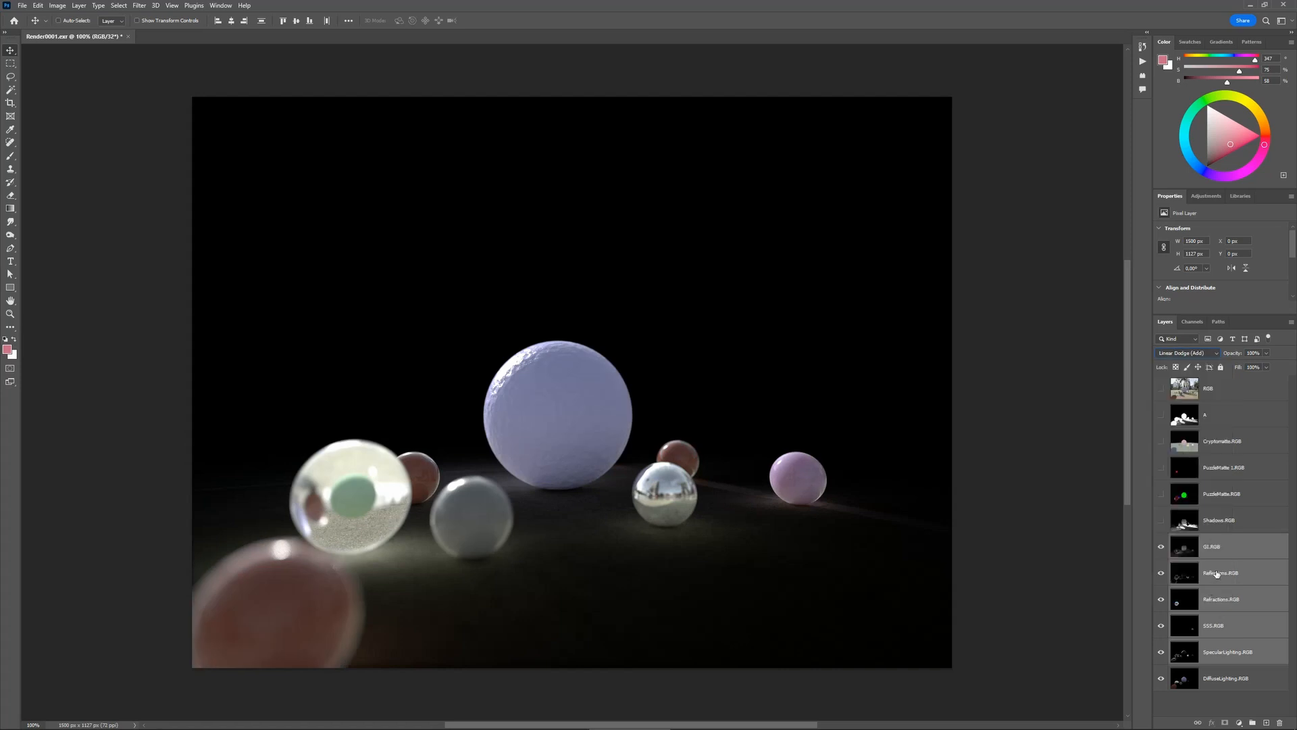
- Group the six lighting layers from GI.RGB down to DiffuseLighting.RGB
{"action": "left_click", "coordinate": [1228, 554]}
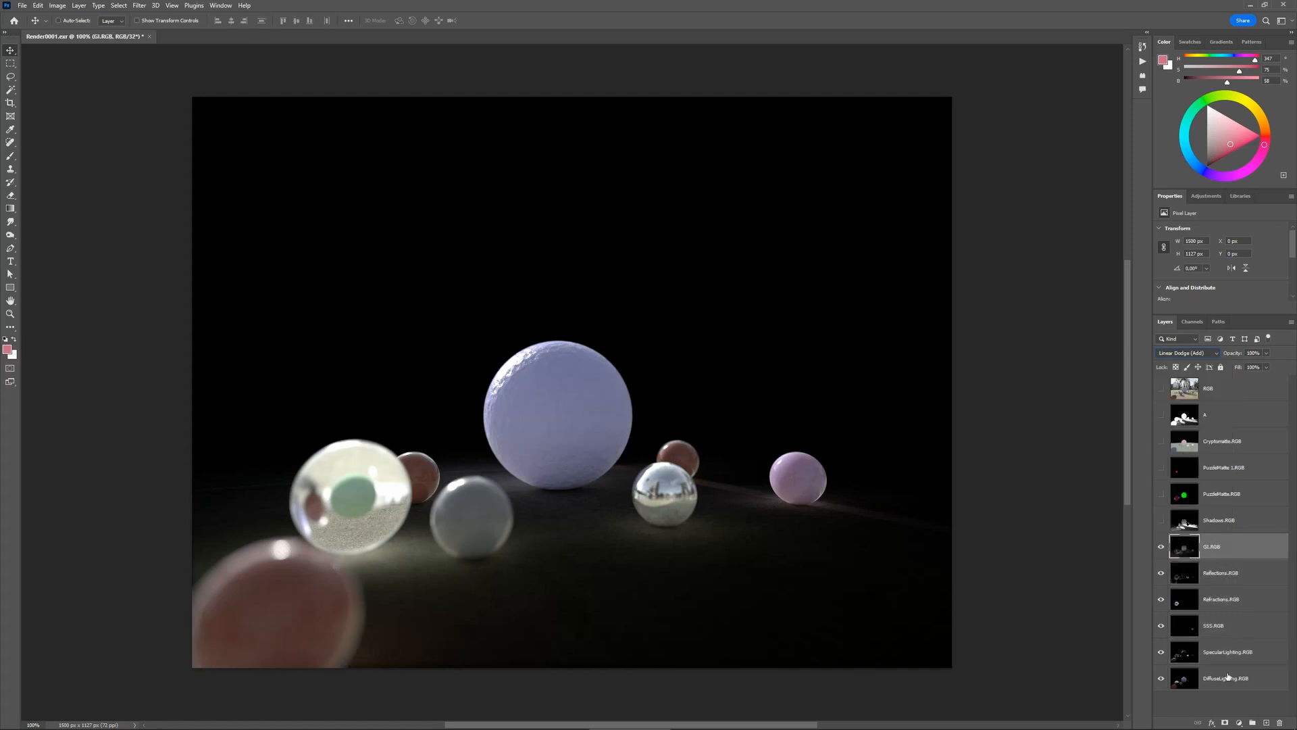
{"action": "left_click", "coordinate": [1228, 676], "text": "shift"}
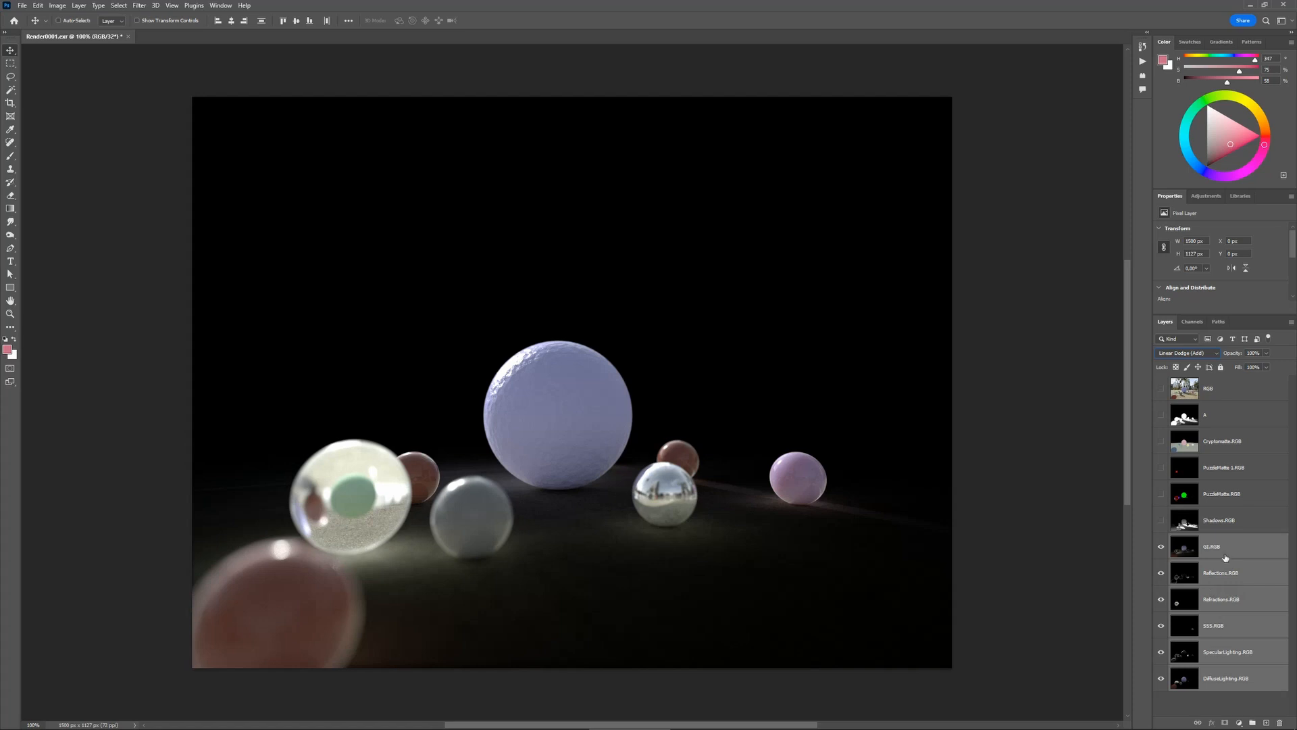
{"action": "key", "text": "ctrl+g"}
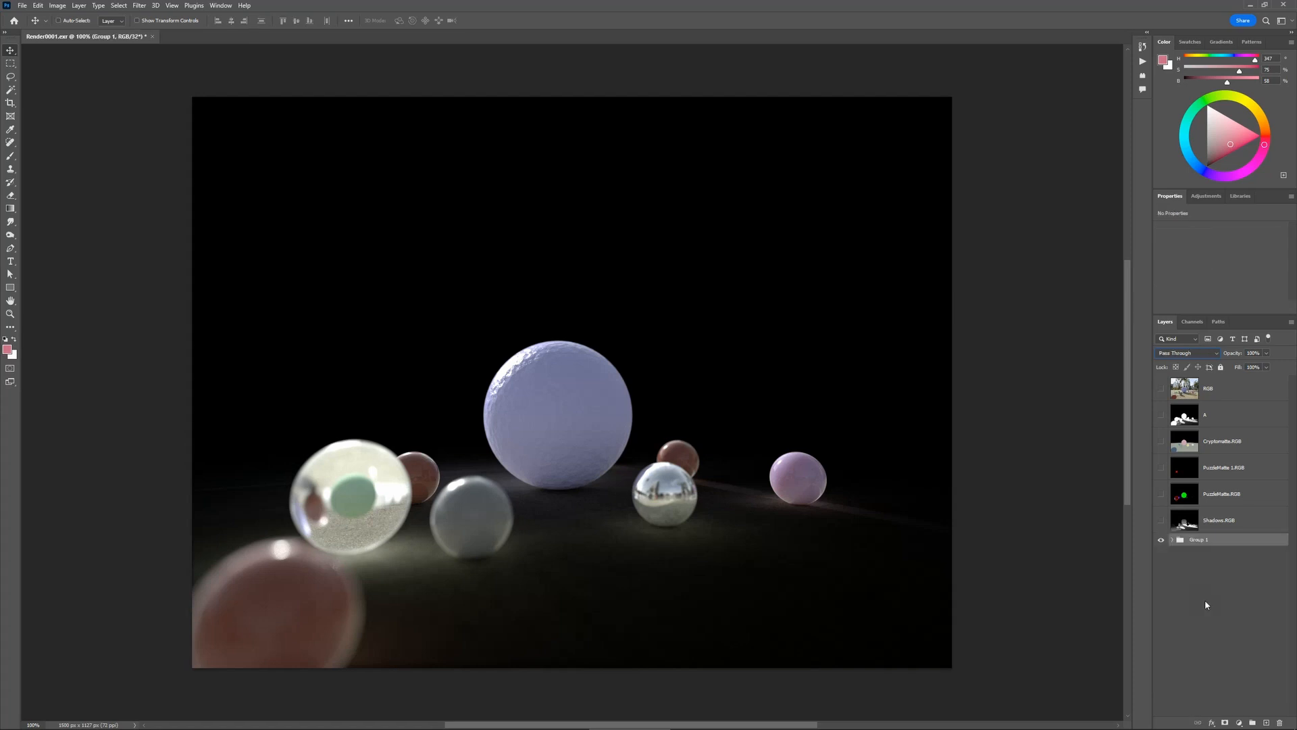
{"action": "left_click", "coordinate": [1205, 604]}
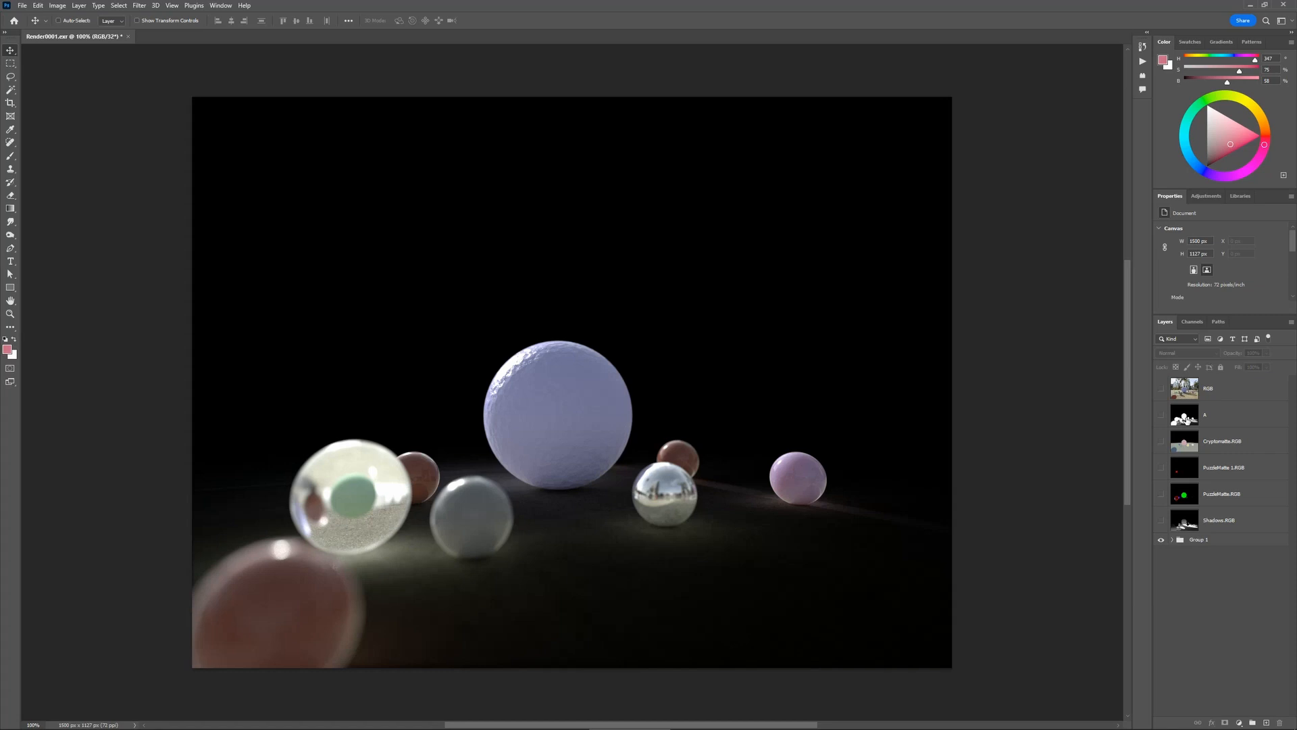
- Show the A layer, copy its whole image, and hide the layer again
{"action": "left_click", "coordinate": [1161, 418]}
{"action": "left_click", "coordinate": [1226, 420]}
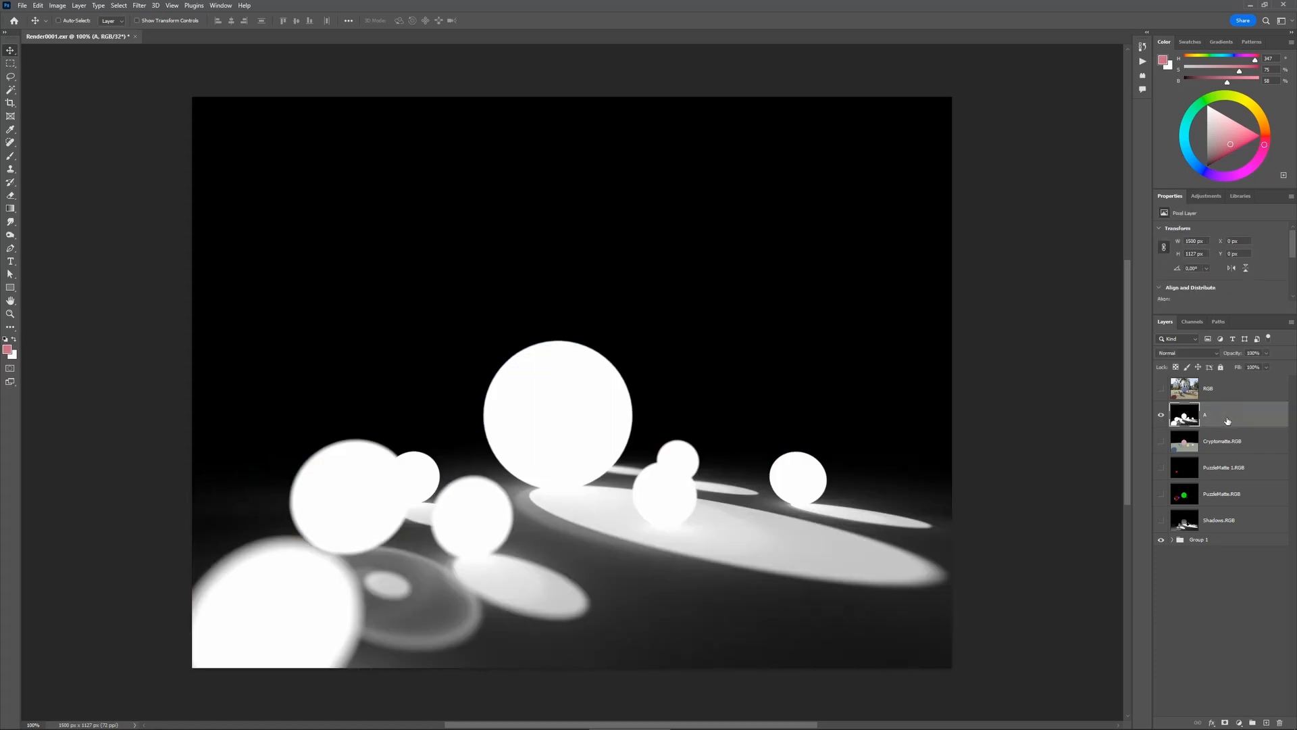
{"action": "left_click", "coordinate": [1187, 422], "text": "ctrl"}
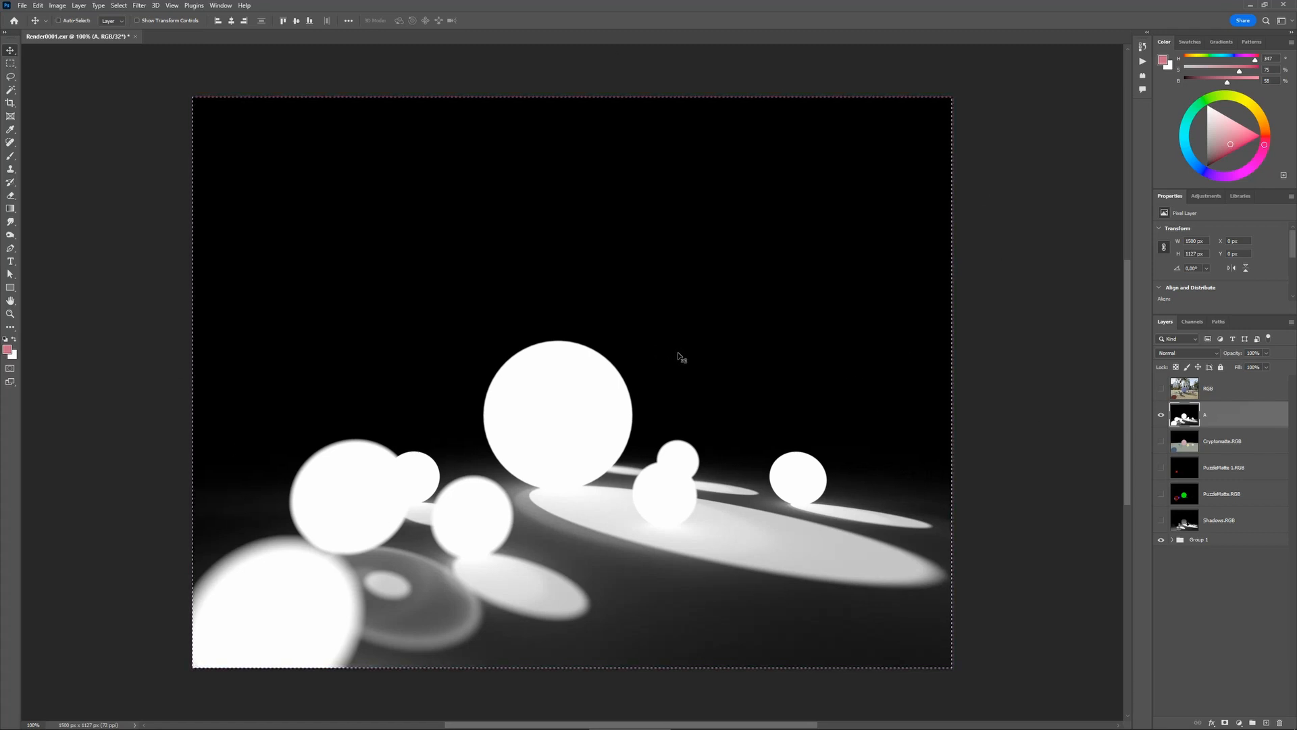
{"action": "left_click", "coordinate": [1160, 414]}
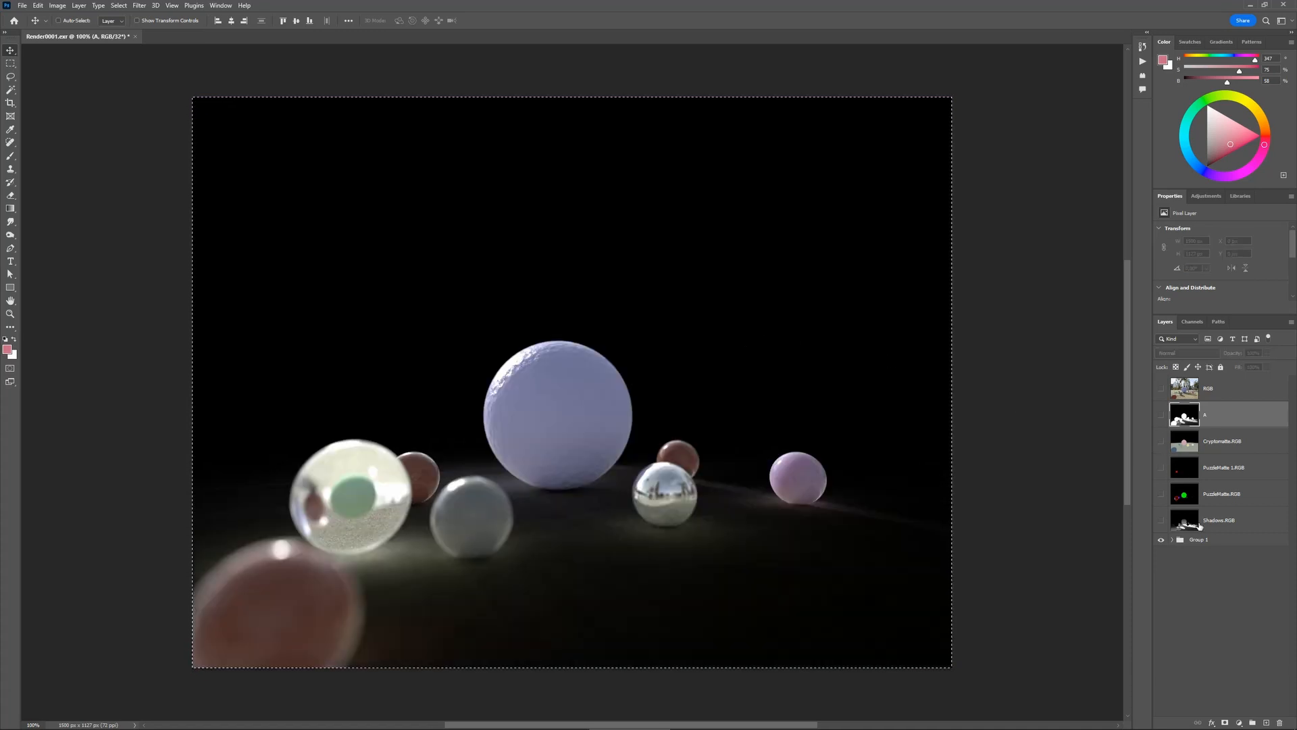
- Add a layer mask to Group 1, paste the copied alpha image into it, and clear the selection
{"action": "left_click", "coordinate": [1200, 541]}
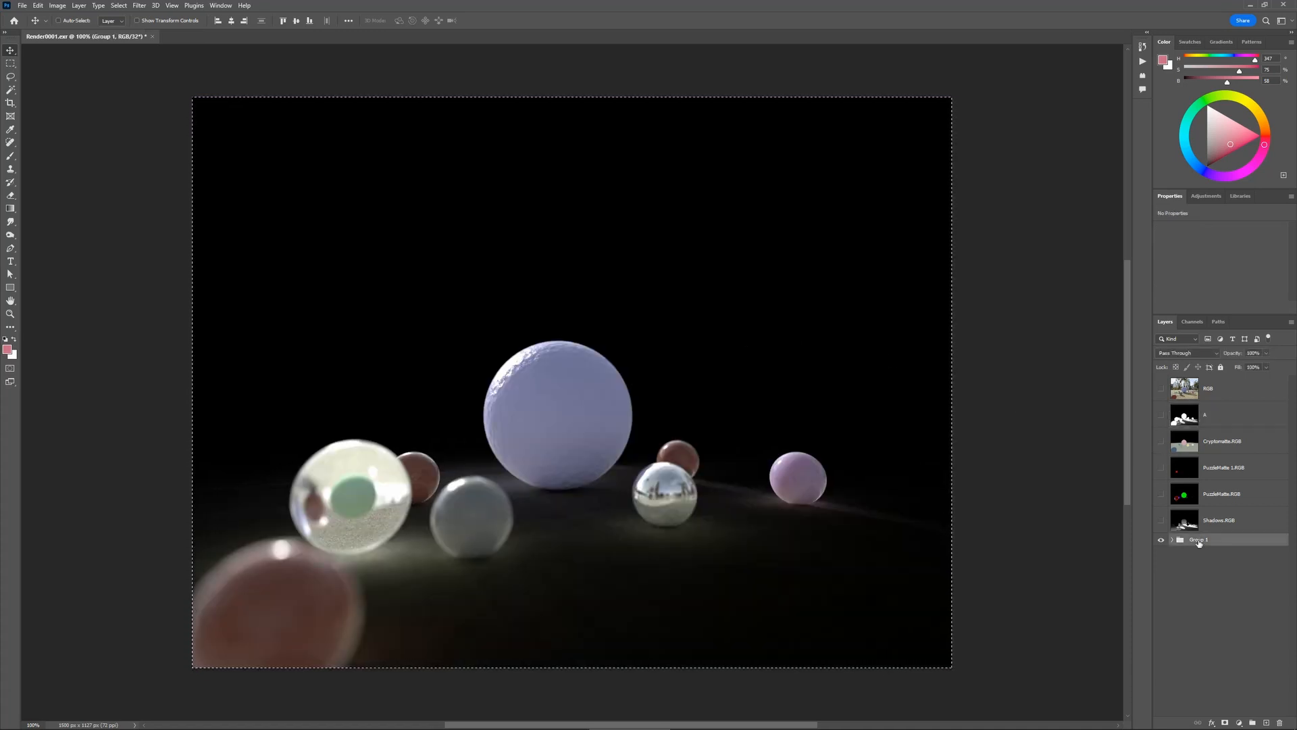
{"action": "left_click", "coordinate": [1224, 722]}
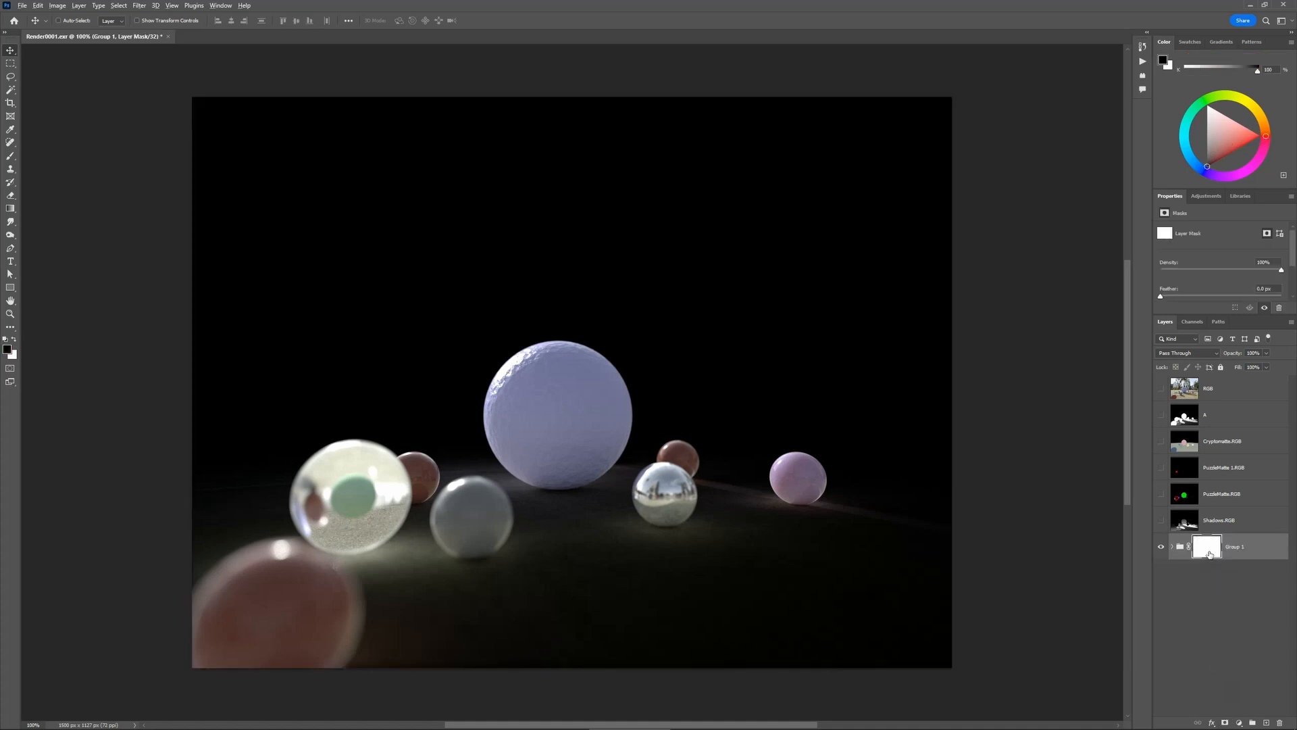
{"action": "left_click", "coordinate": [1208, 551], "text": "alt"}
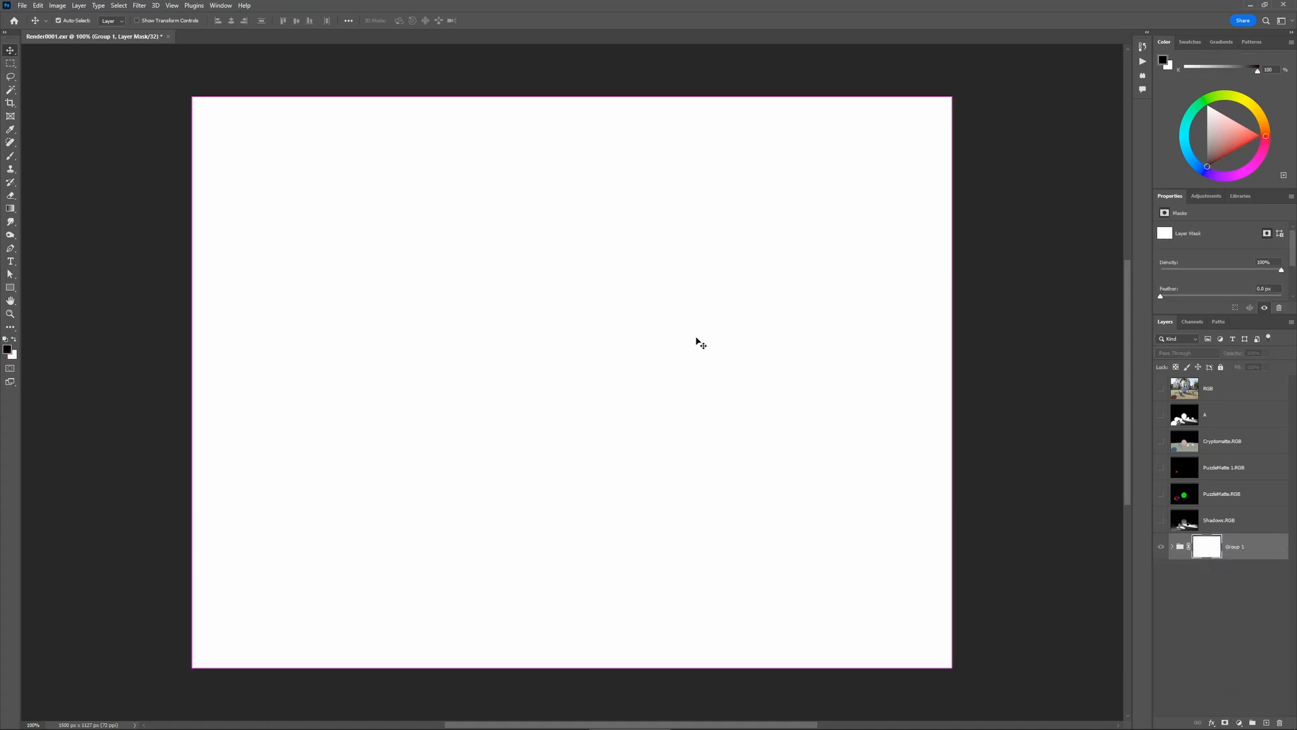
{"action": "key", "text": "ctrl+v"}
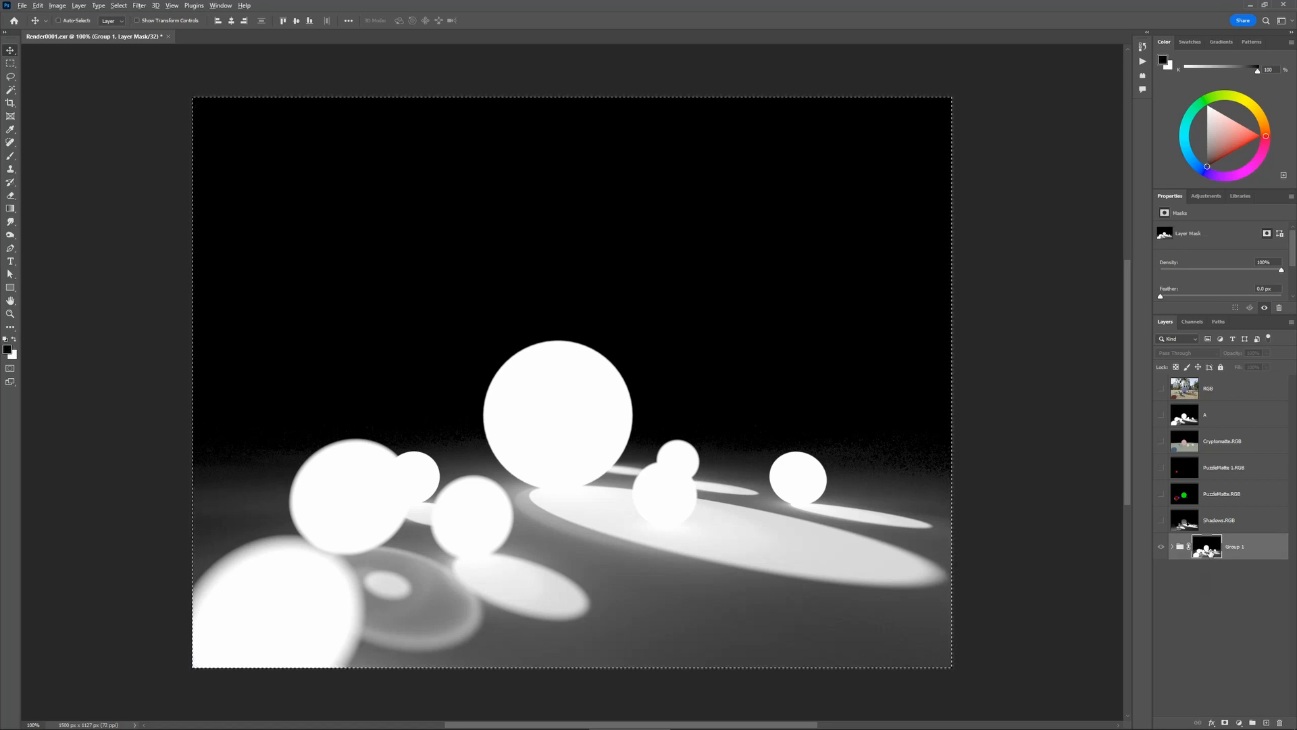
{"action": "left_click", "coordinate": [1210, 551], "text": "alt"}
{"action": "left_click", "coordinate": [1209, 599]}
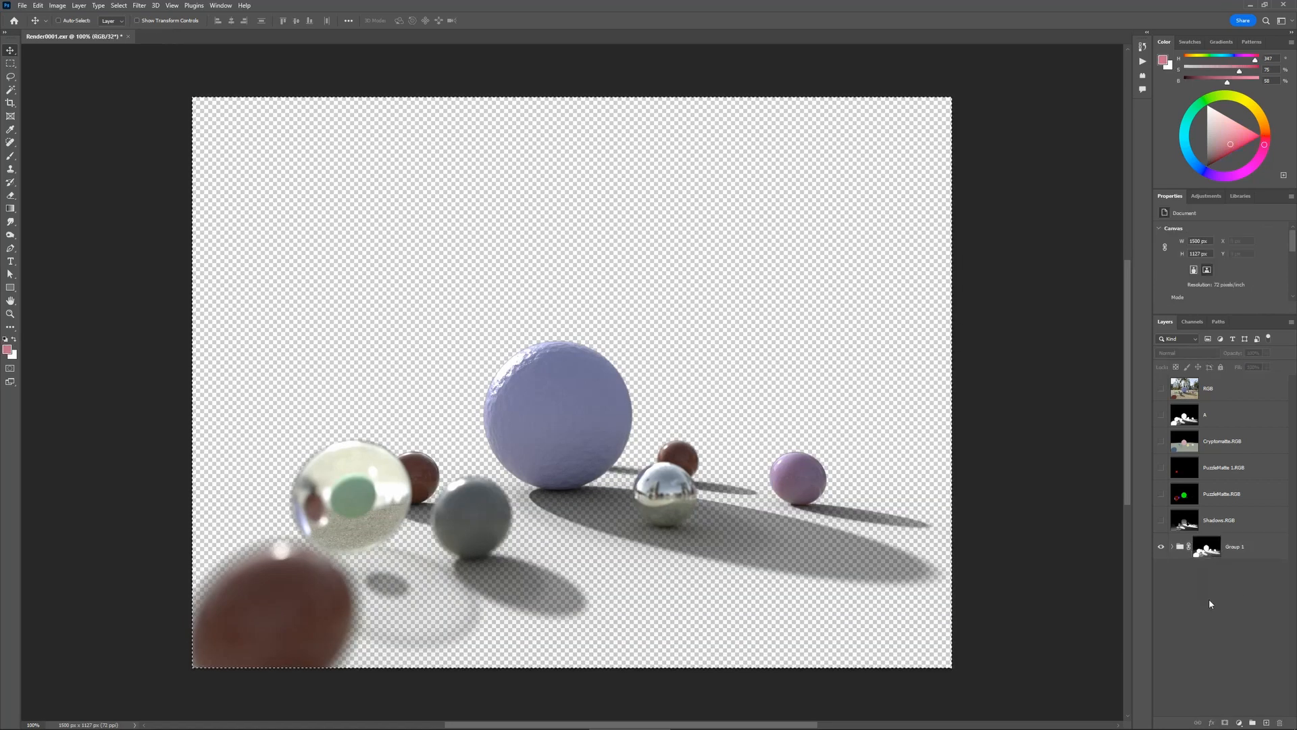
{"action": "key", "text": "ctrl+d"}
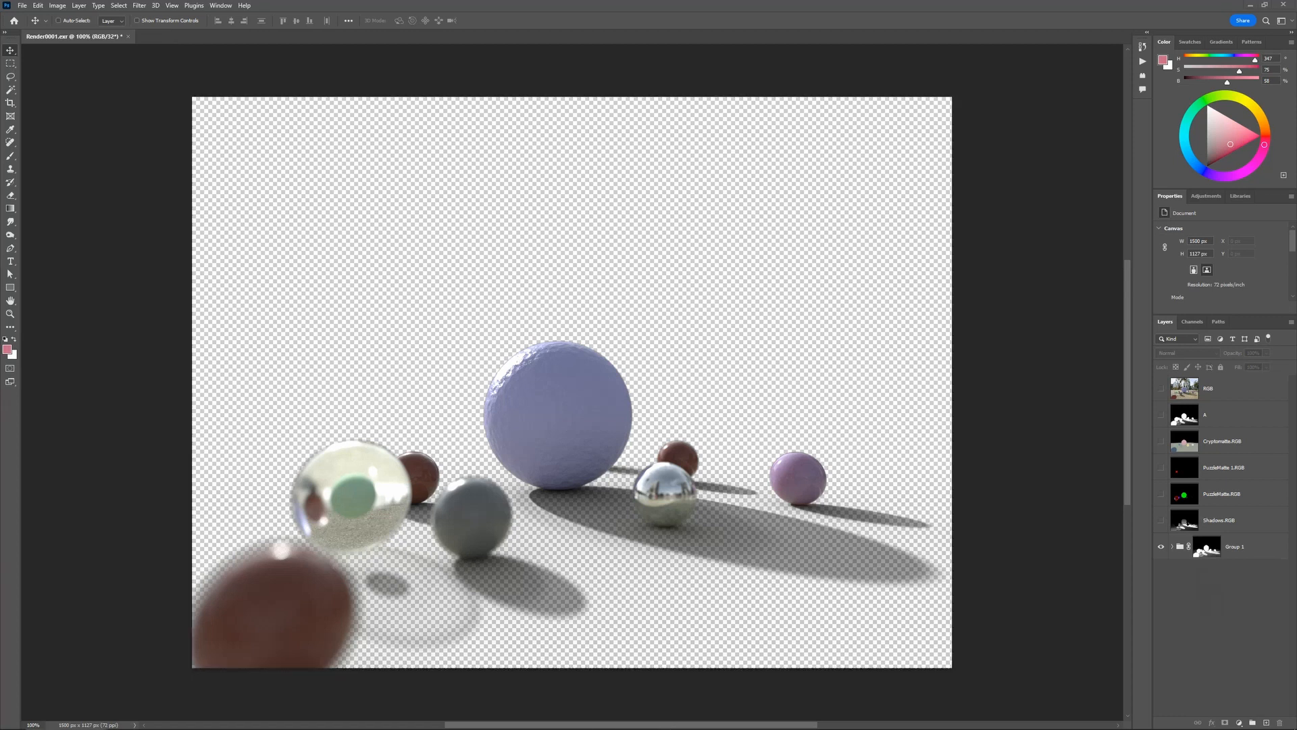
- Place the city street photo, scale it to fill the canvas, and move it below Group 1 as the background
{"action": "left_click_drag", "start_coordinate": [588, 548], "coordinate": [369, 275]}
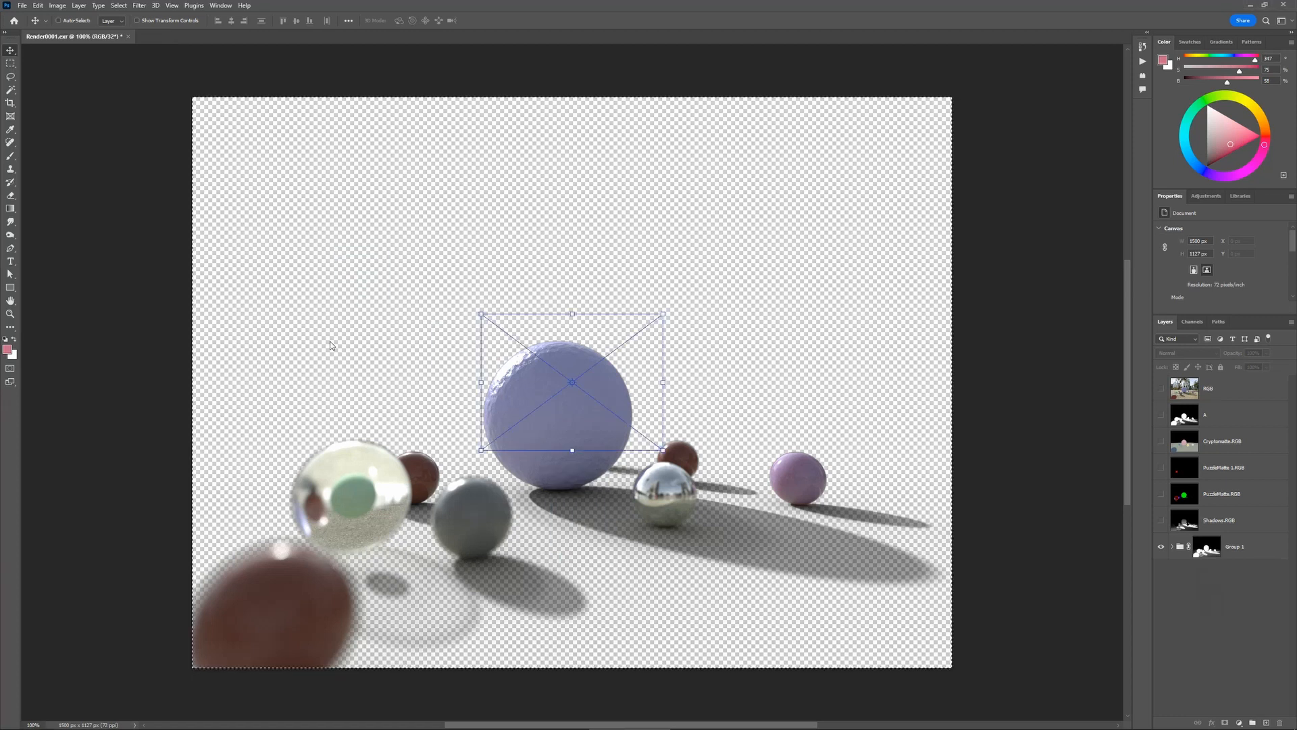
{"action": "left_click_drag", "start_coordinate": [551, 347], "coordinate": [262, 131]}
{"action": "left_click_drag", "start_coordinate": [375, 234], "coordinate": [951, 678]}
{"action": "key", "text": "Return"}
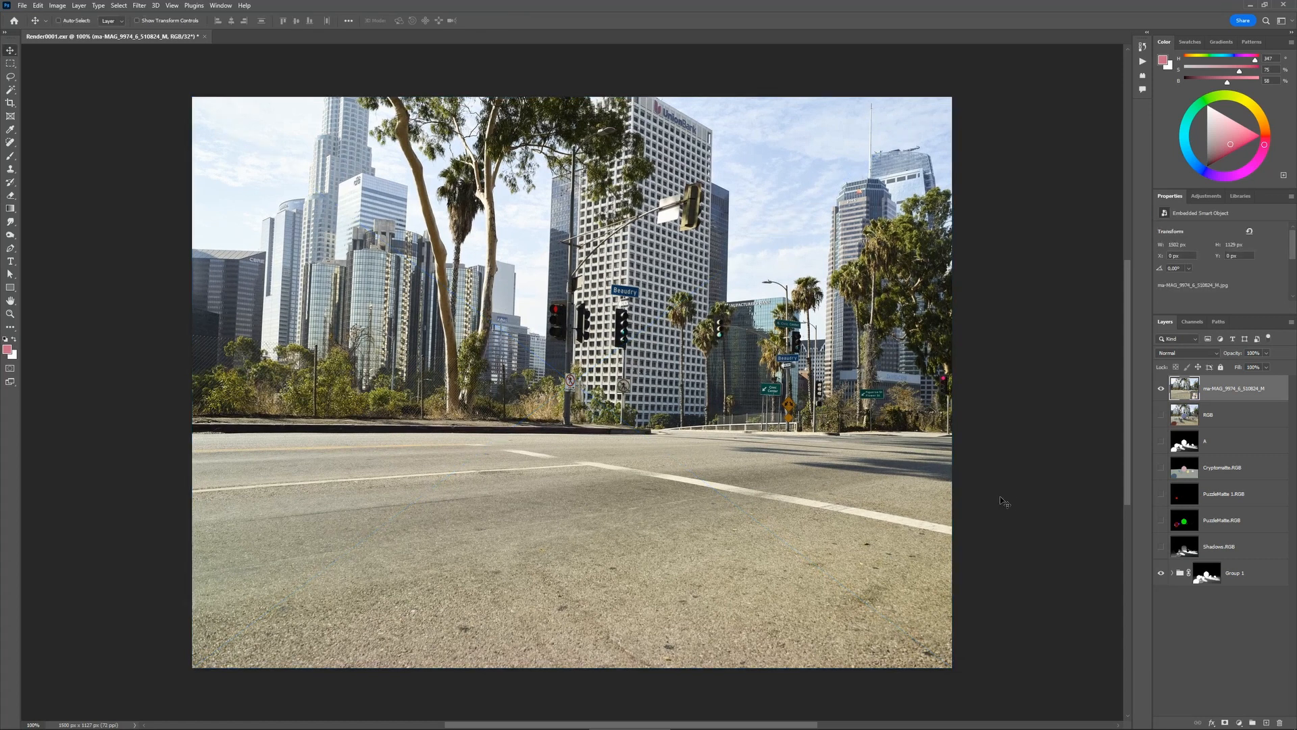
{"action": "left_click_drag", "start_coordinate": [1184, 401], "coordinate": [1207, 601]}
{"action": "left_click", "coordinate": [1206, 634]}
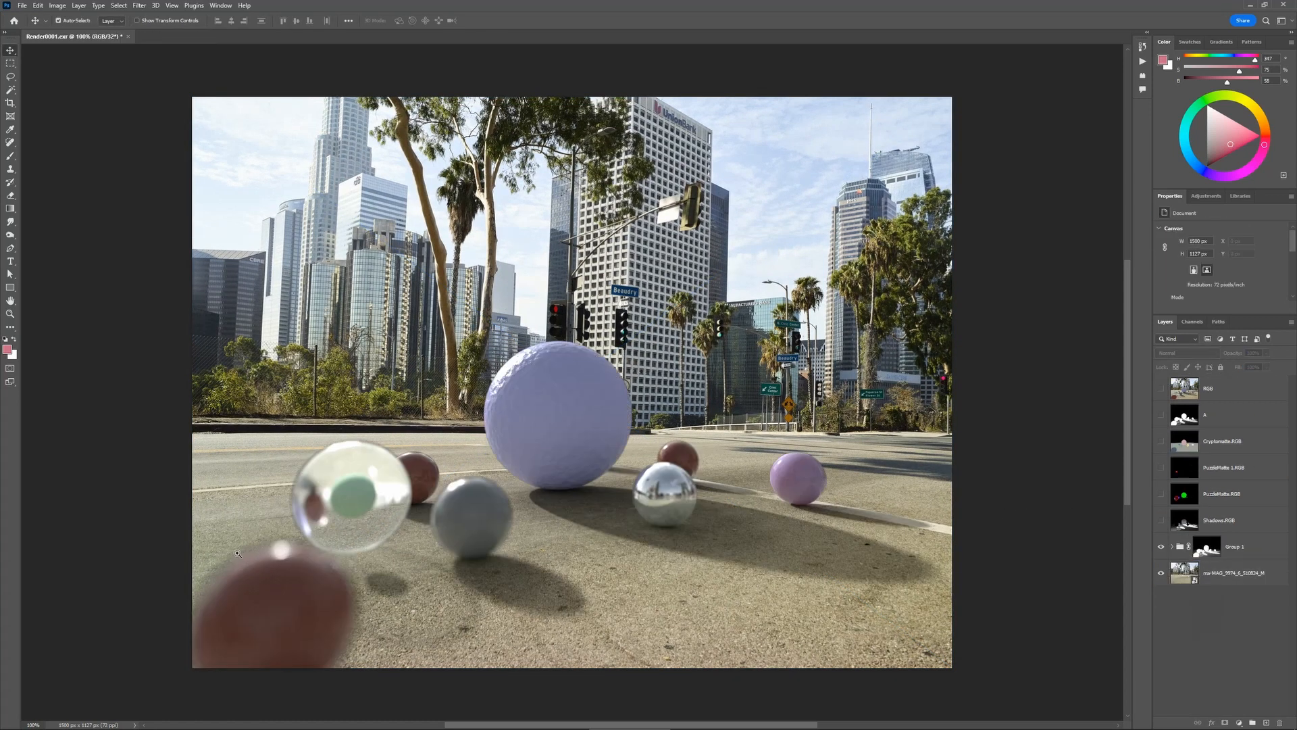
- Examine the edges of the blurred foreground spheres against the street background up close
{"action": "scroll", "coordinate": [237, 554], "scroll_direction": "up", "scroll_amount": 3, "text": "alt"}
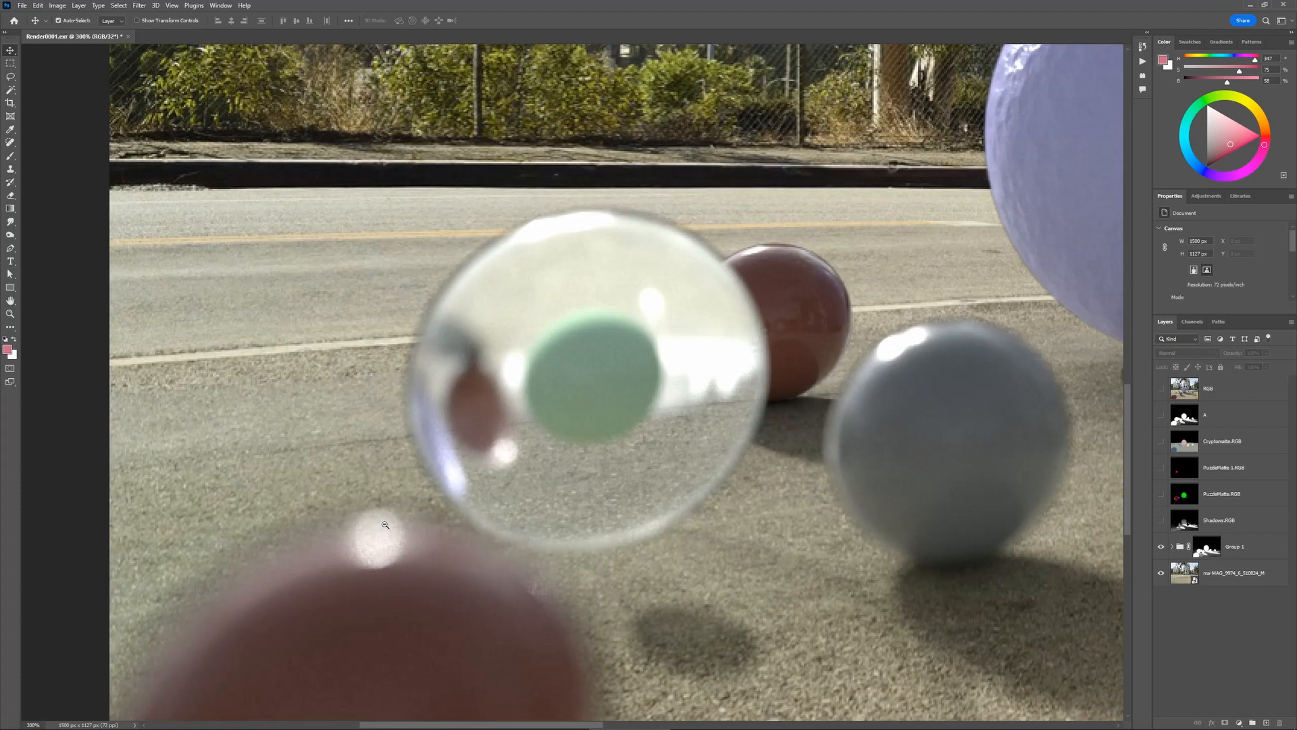
{"action": "scroll", "coordinate": [385, 524], "scroll_direction": "down", "scroll_amount": 5, "text": "alt"}
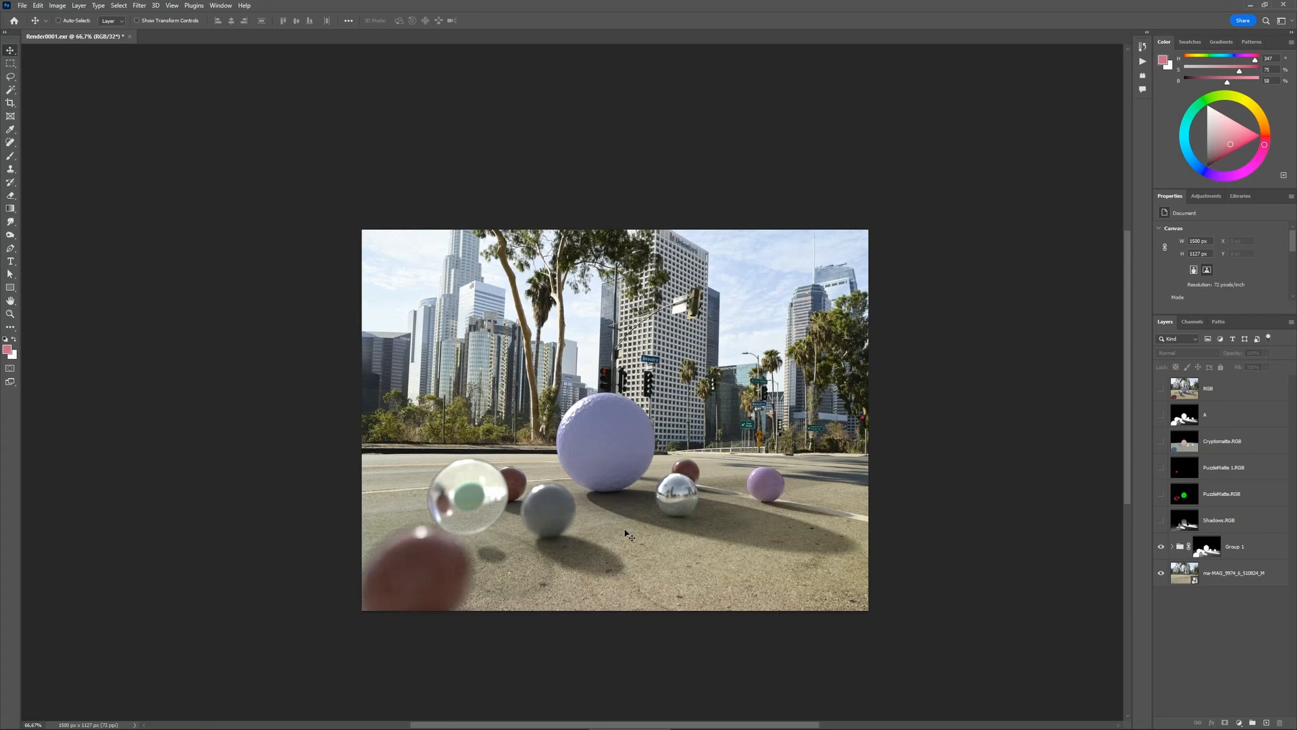
{"action": "scroll", "coordinate": [474, 528], "scroll_direction": "up", "scroll_amount": 1, "text": "alt"}
{"action": "left_click", "coordinate": [1193, 412]}
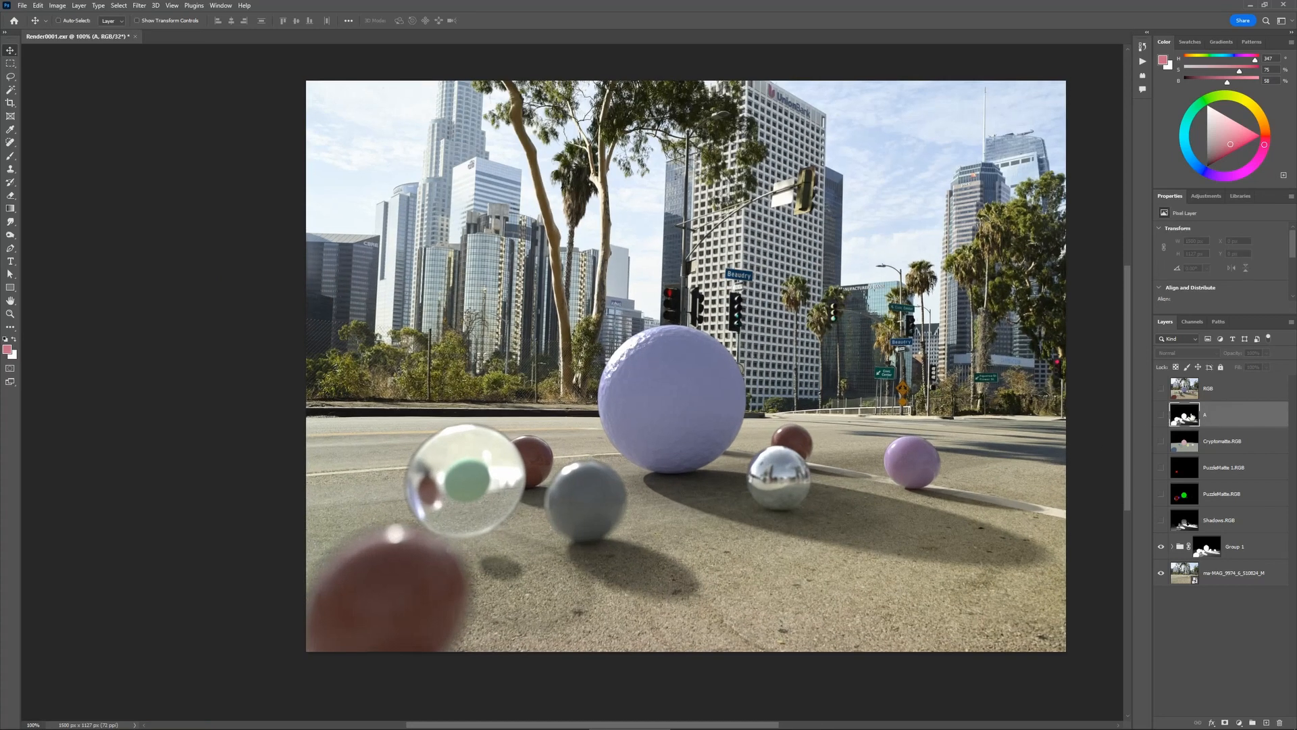
{"action": "left_click", "coordinate": [1201, 626]}
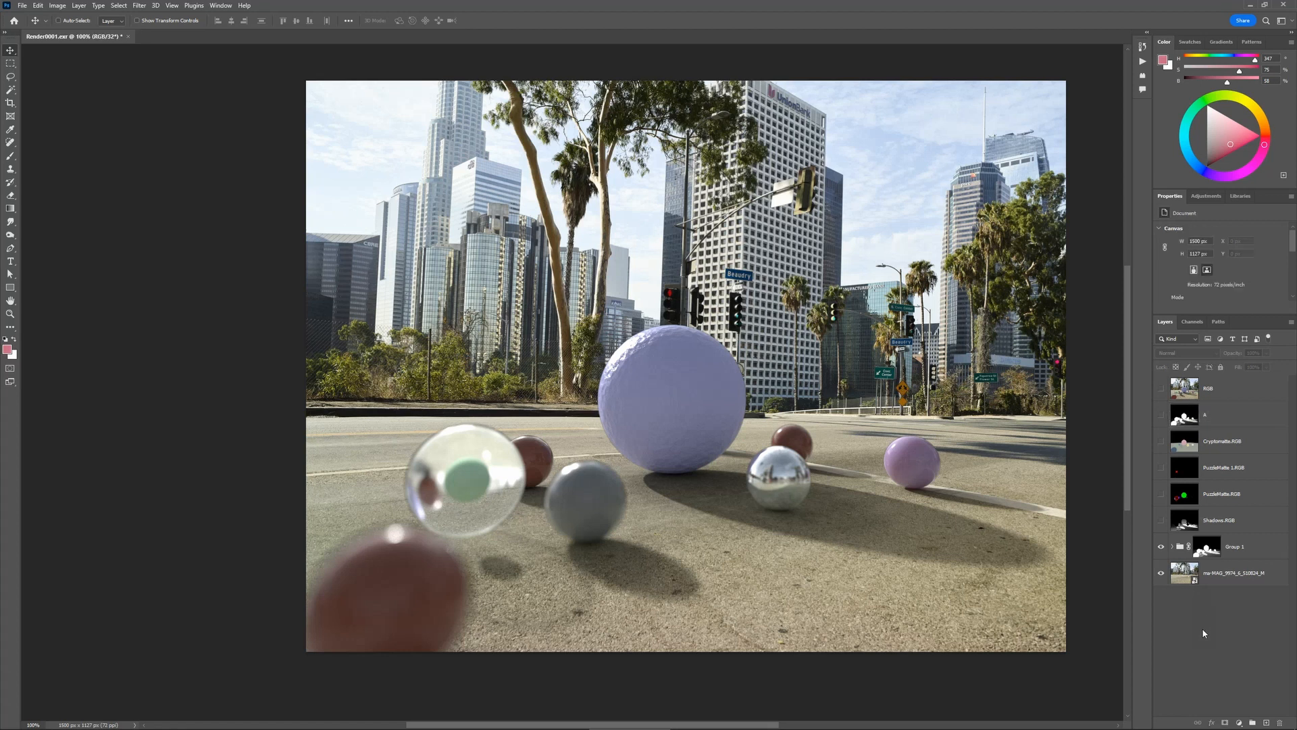
- Duplicate Group 1 with its mask directly above the street photo and hide the original group
{"action": "left_click", "coordinate": [1183, 556]}
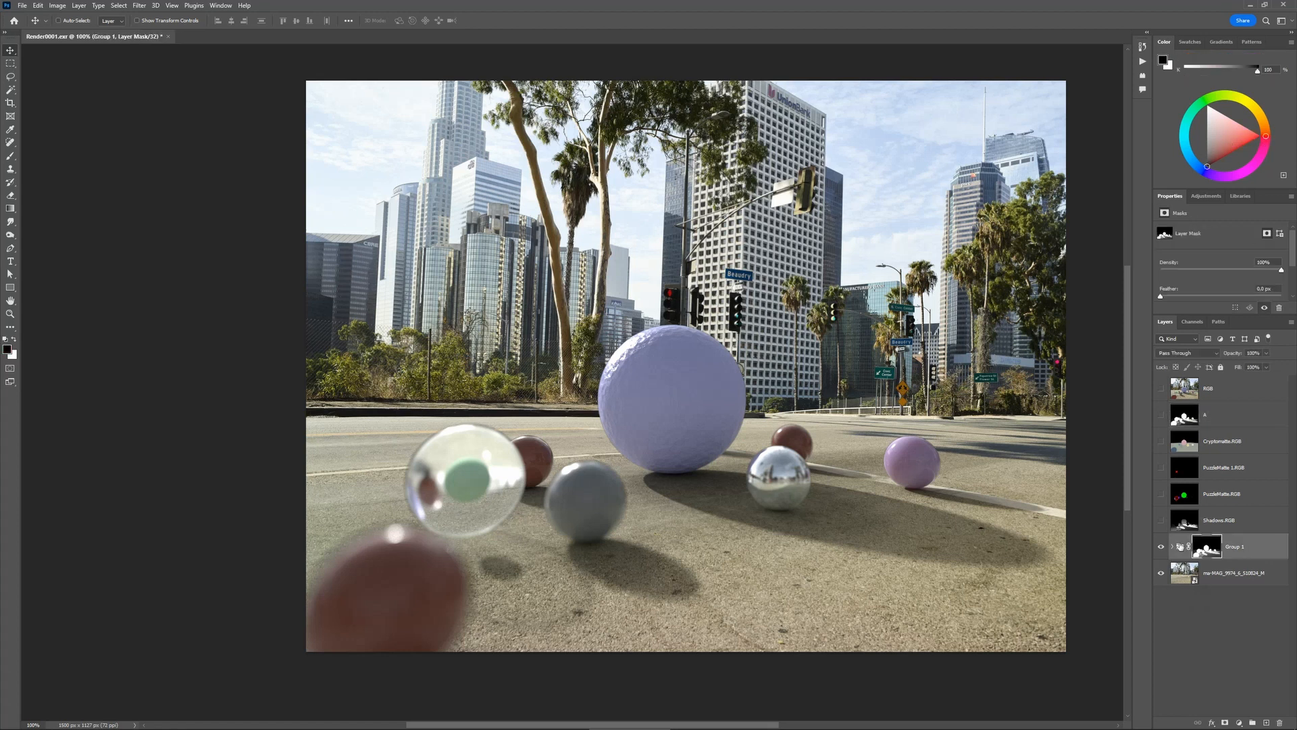
{"action": "left_click_drag", "start_coordinate": [1180, 548], "coordinate": [1197, 606], "text": "alt"}
{"action": "left_click", "coordinate": [1207, 628]}
{"action": "key", "text": "ctrl+0"}
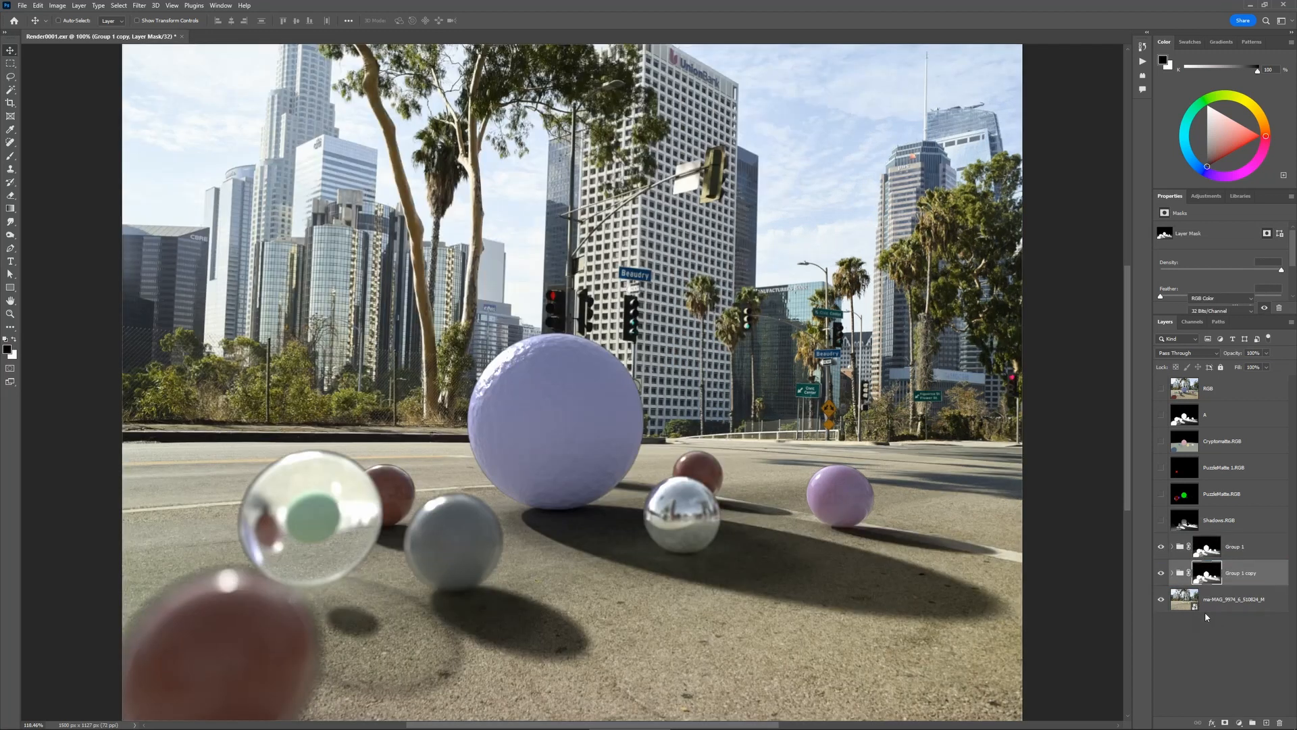
{"action": "left_click", "coordinate": [1161, 547]}
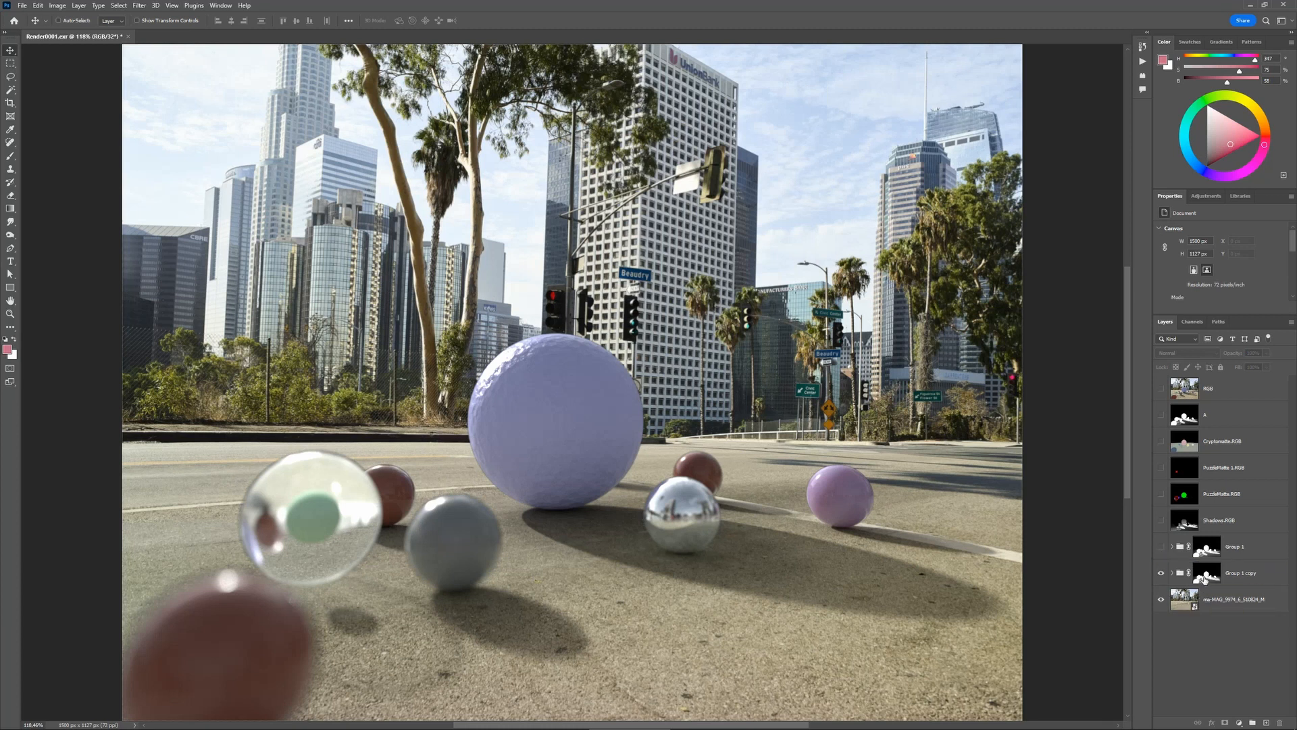
- Delete the layer mask from Group 1 copy without applying it
{"action": "left_click_drag", "start_coordinate": [1206, 574], "coordinate": [1280, 724]}
{"action": "left_click", "coordinate": [600, 268]}
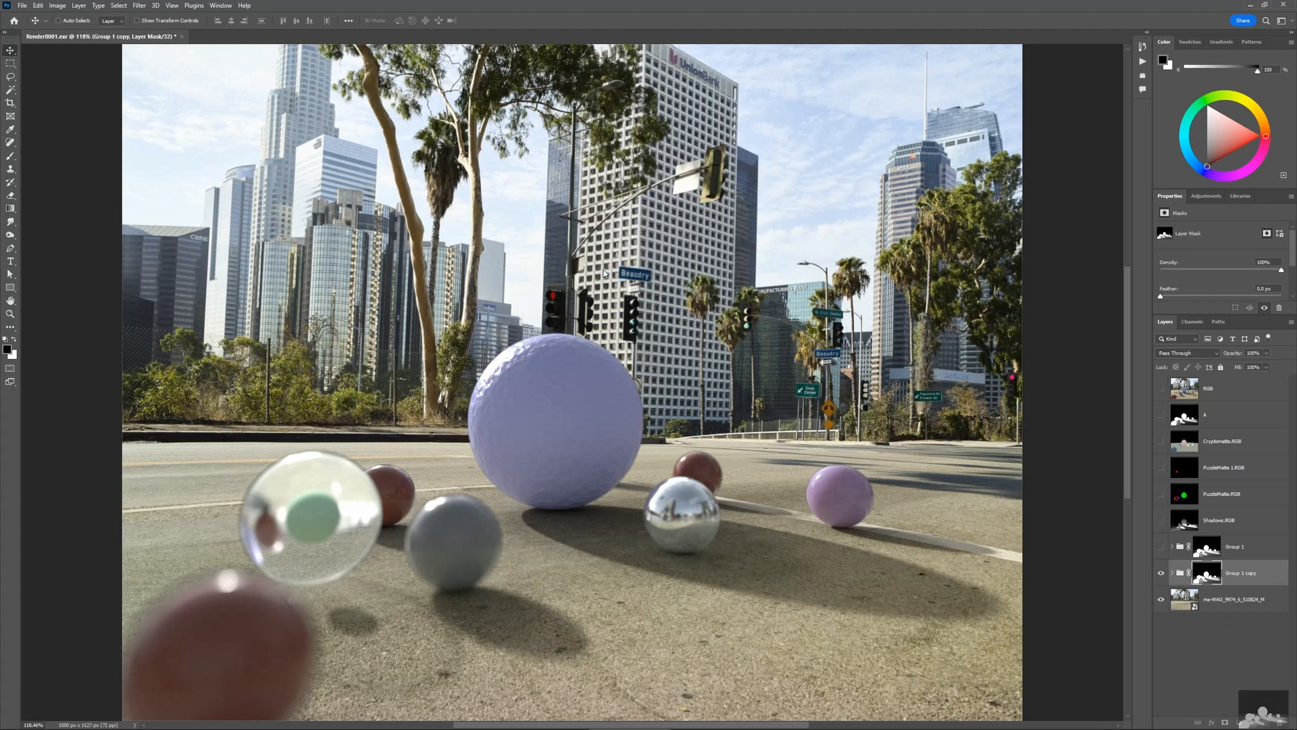
{"action": "left_click", "coordinate": [1226, 662]}
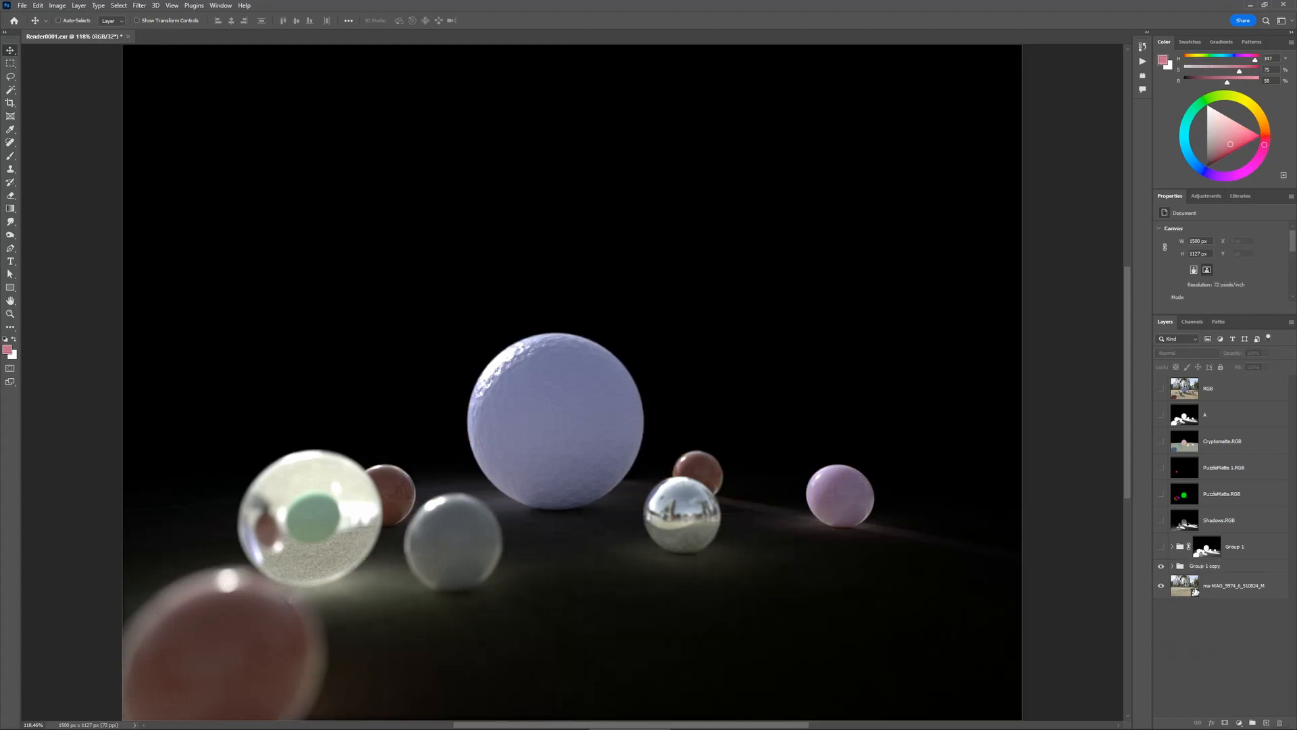
- Show and select the A layer, and hide Group 1 copy and the street photo
{"action": "left_click", "coordinate": [1161, 416]}
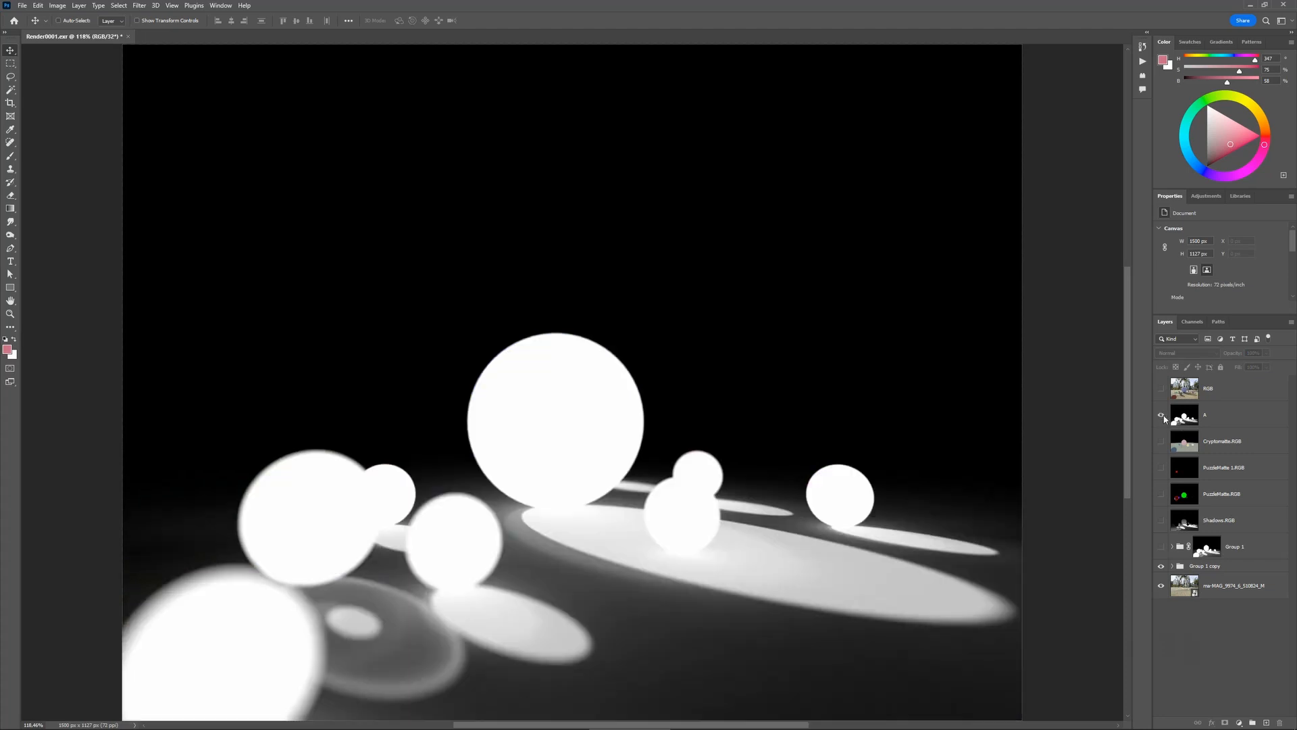
{"action": "left_click", "coordinate": [1193, 419]}
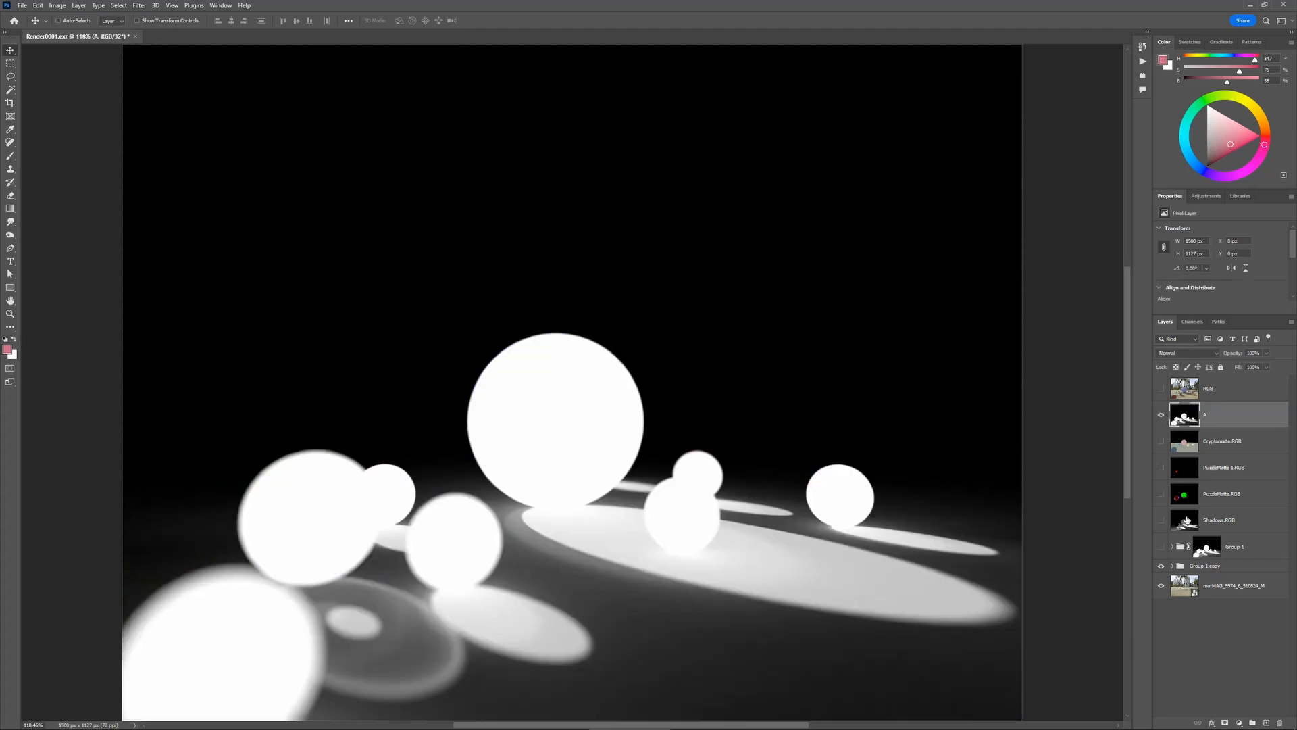
{"action": "left_click", "coordinate": [1161, 565]}
{"action": "left_click", "coordinate": [1161, 585]}
{"action": "left_click", "coordinate": [1197, 635]}
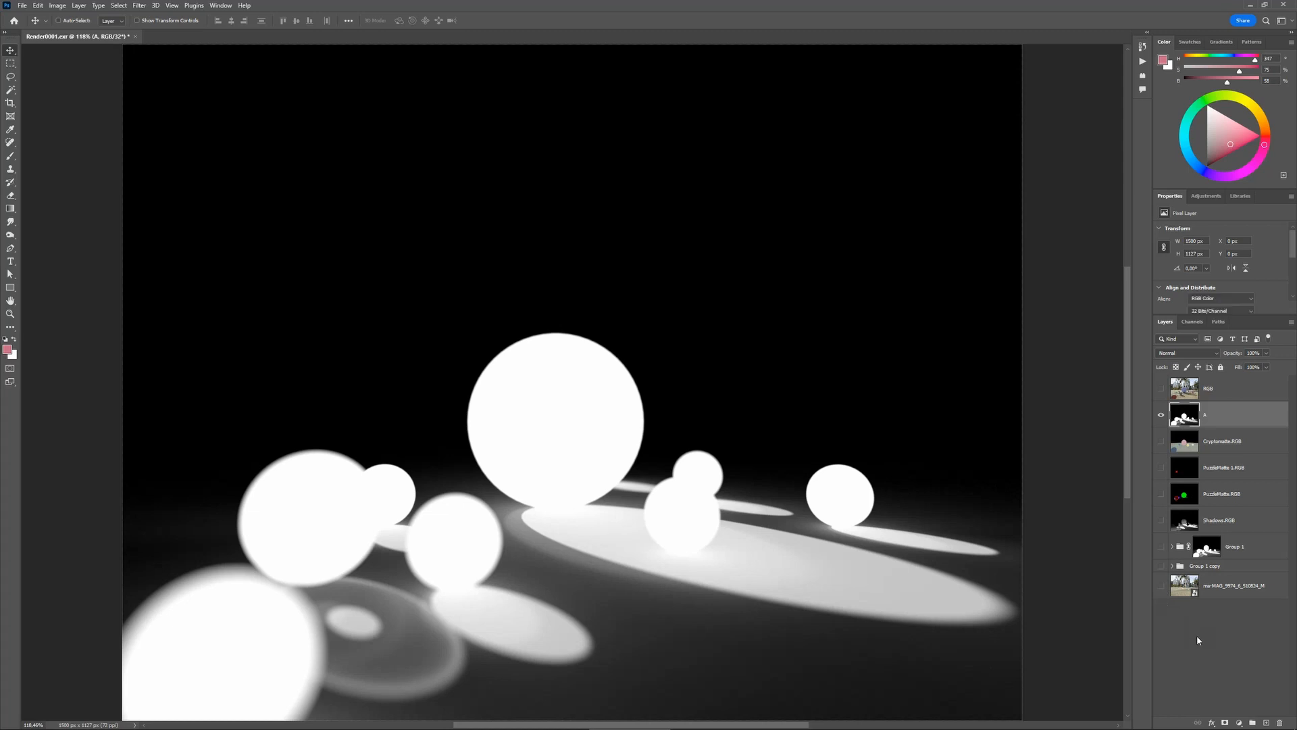
{"action": "left_click", "coordinate": [1186, 422]}
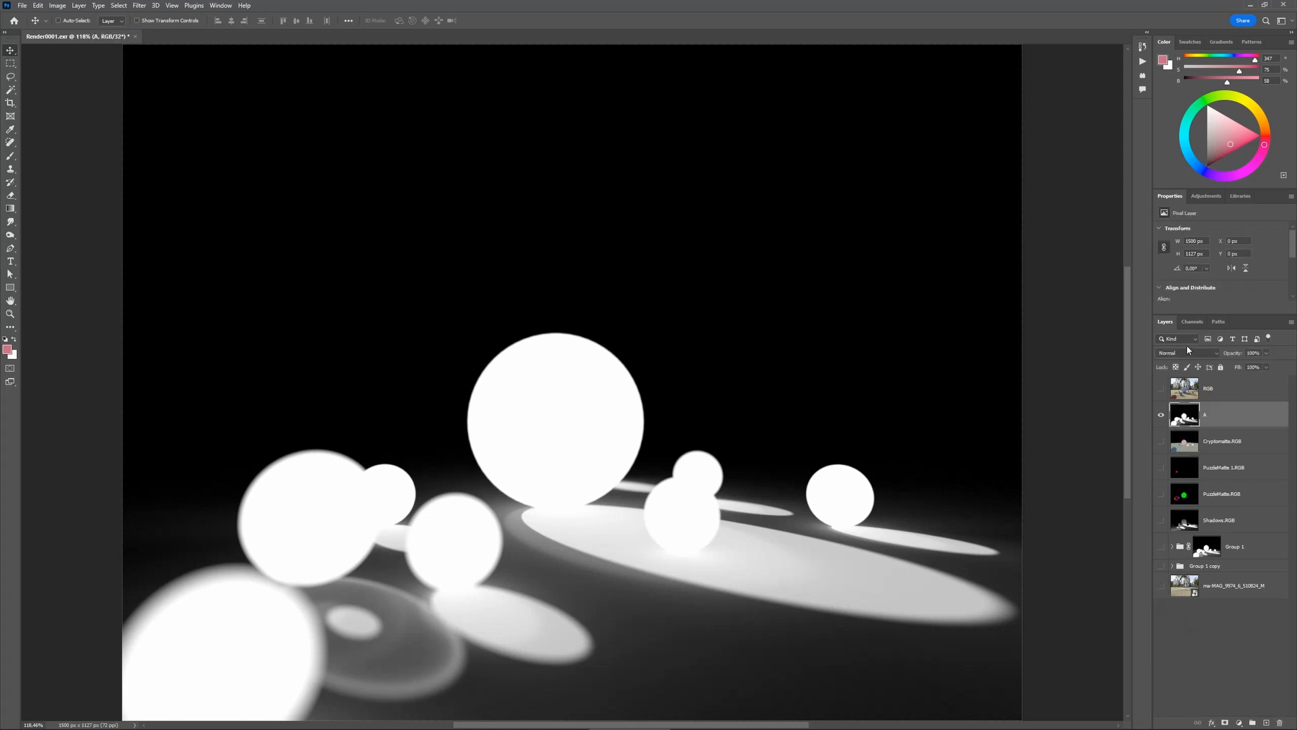
- Load the A layer's Green channel as a selection and save it as a new alpha channel
{"action": "left_click", "coordinate": [1191, 323]}
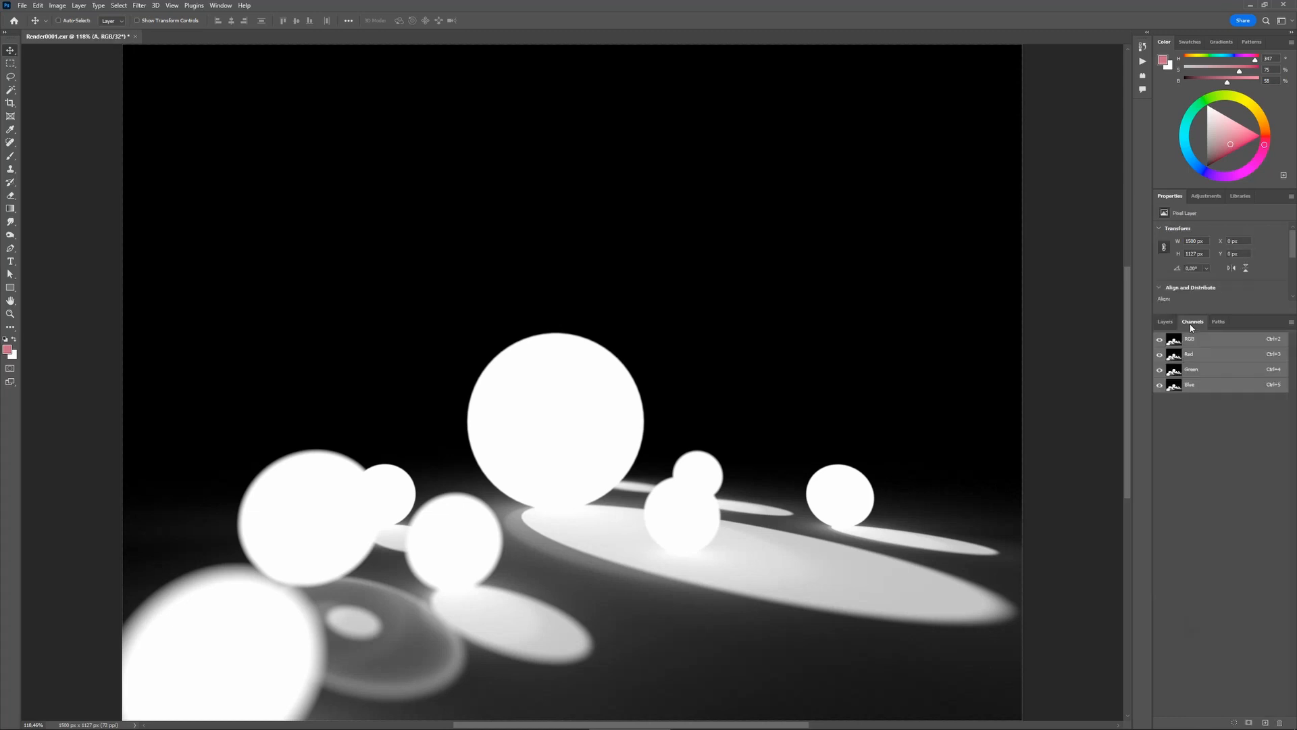
{"action": "left_click", "coordinate": [1178, 370]}
{"action": "left_click", "coordinate": [1176, 358]}
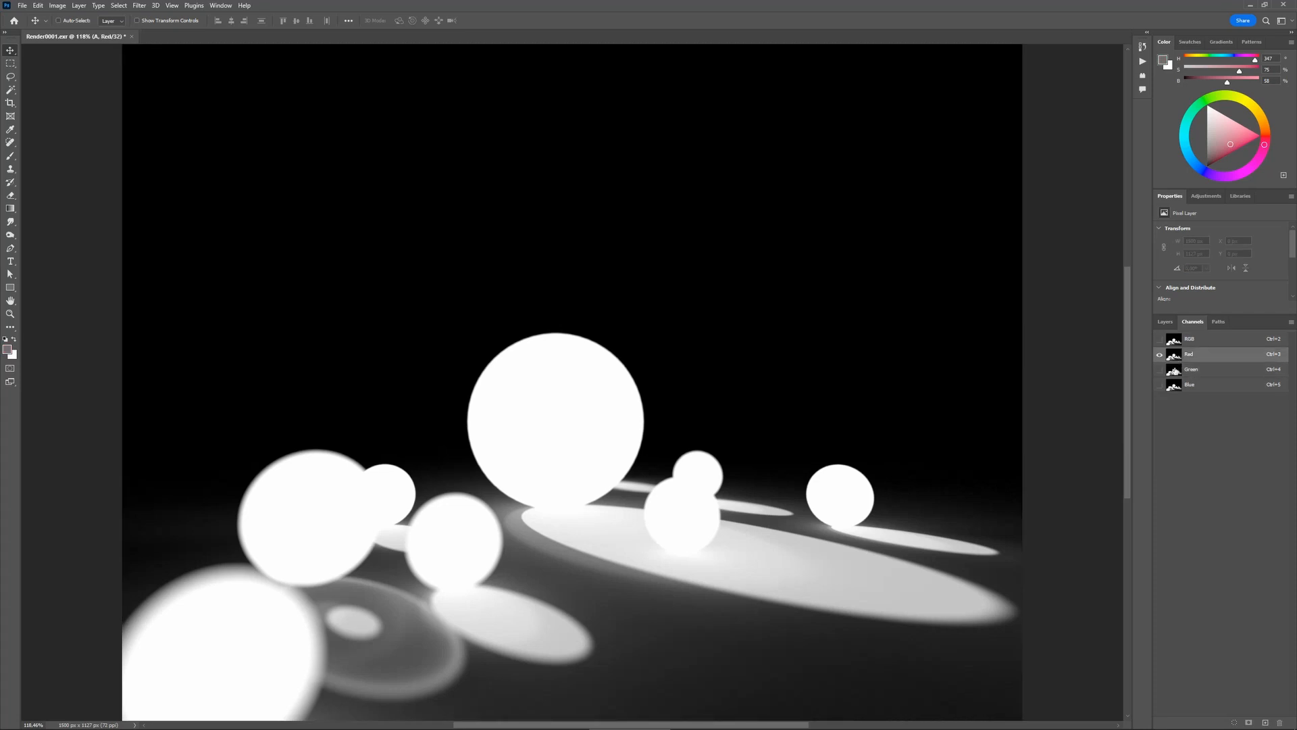
{"action": "left_click", "coordinate": [1178, 372]}
{"action": "left_click", "coordinate": [1176, 359]}
{"action": "left_click", "coordinate": [1174, 370]}
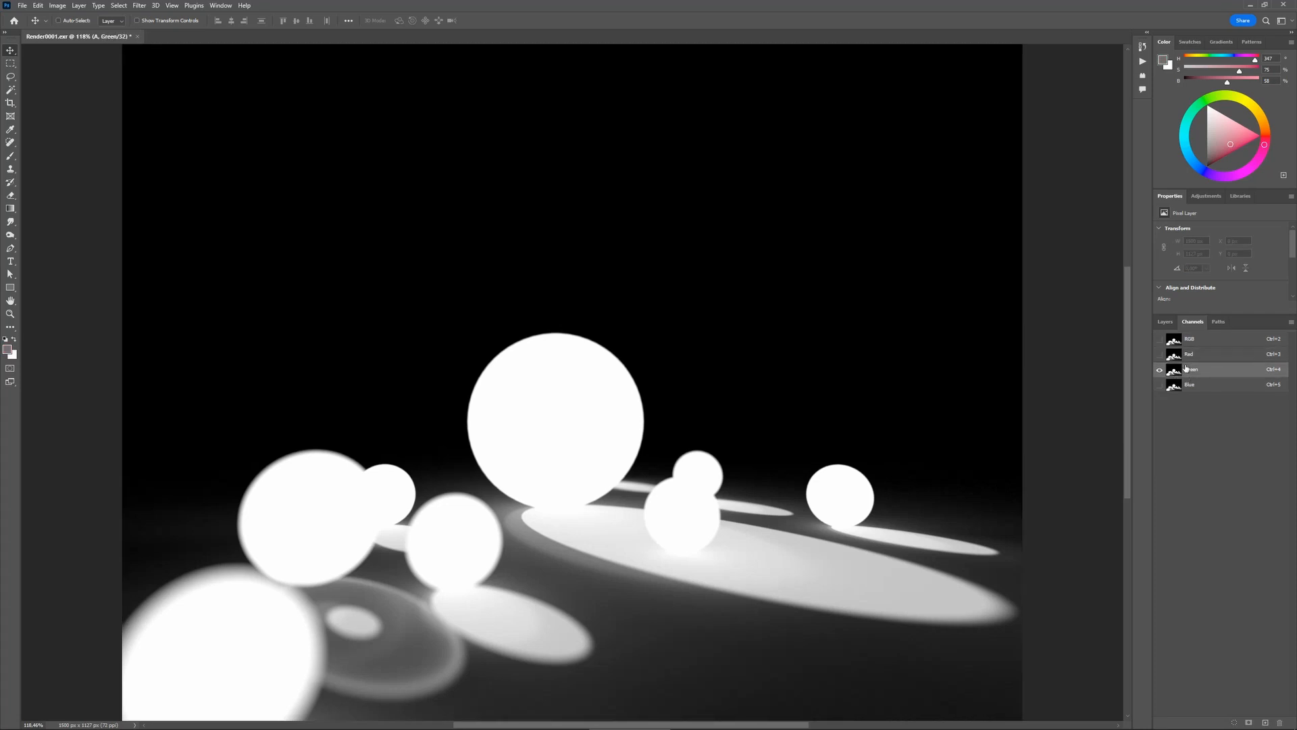
{"action": "key", "text": "ctrl"}
{"action": "left_click", "coordinate": [1175, 372], "text": "ctrl"}
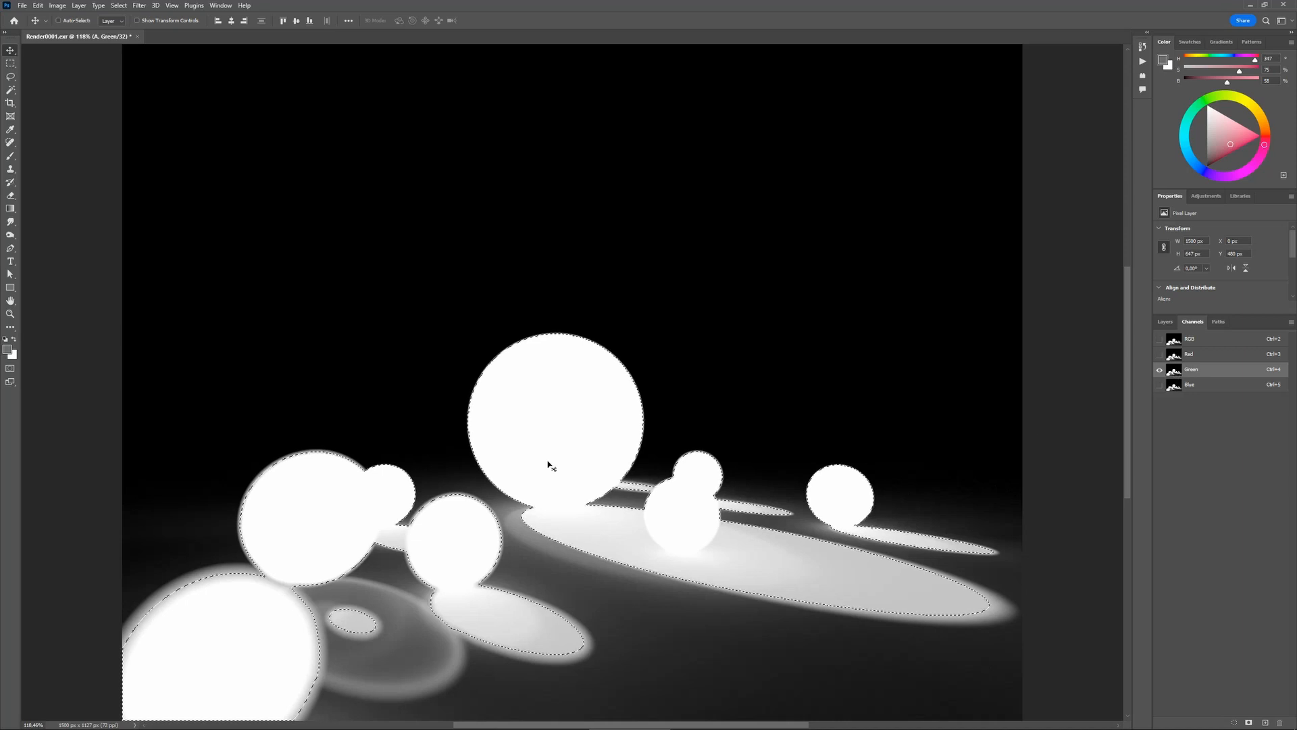
{"action": "left_click", "coordinate": [1249, 723]}
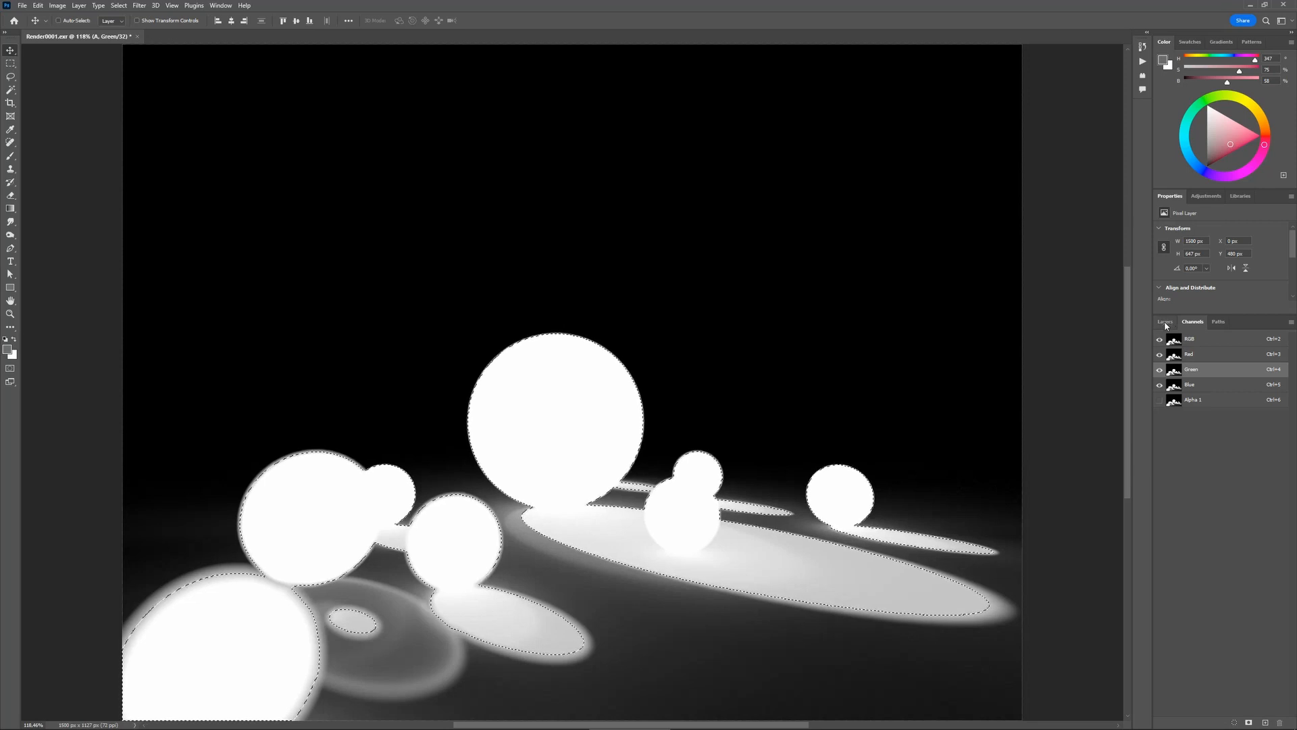
- Hide the A layer, show Group 1 copy with a layer mask made from the selection, and show the street photo
{"action": "left_click", "coordinate": [1165, 323]}
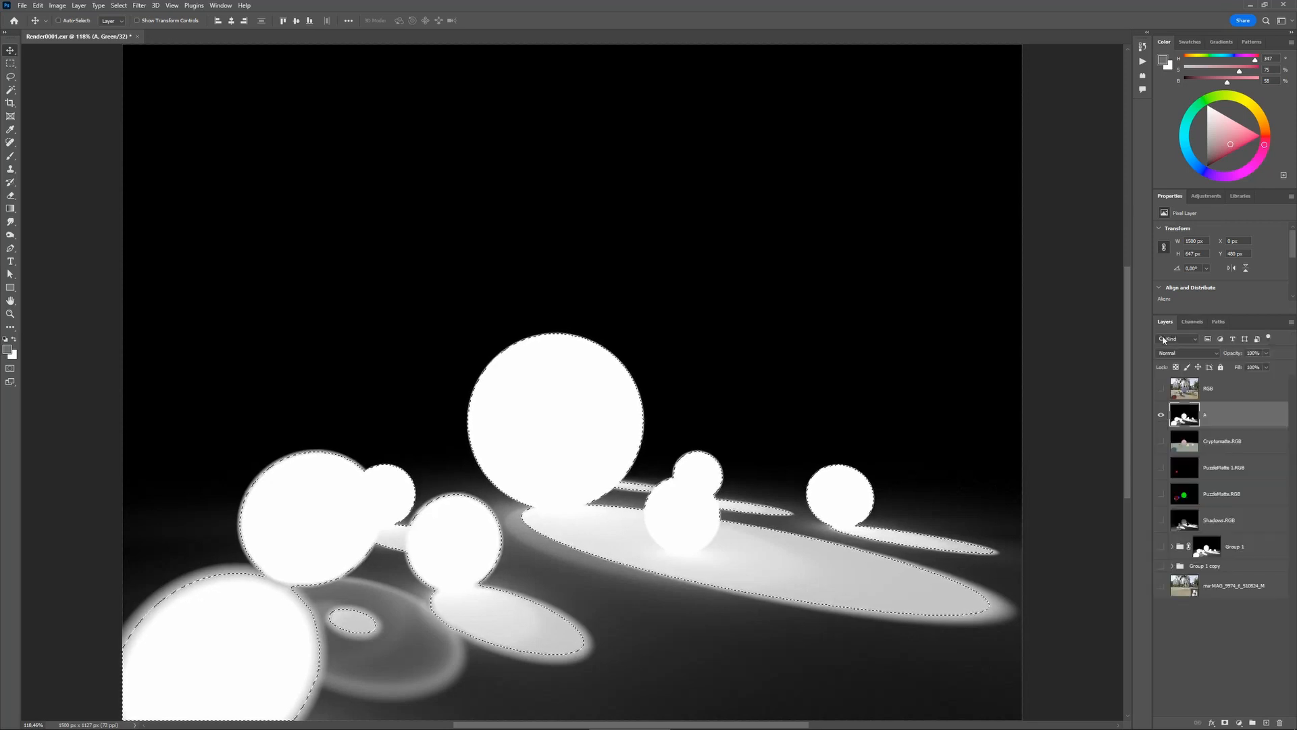
{"action": "left_click", "coordinate": [1162, 415]}
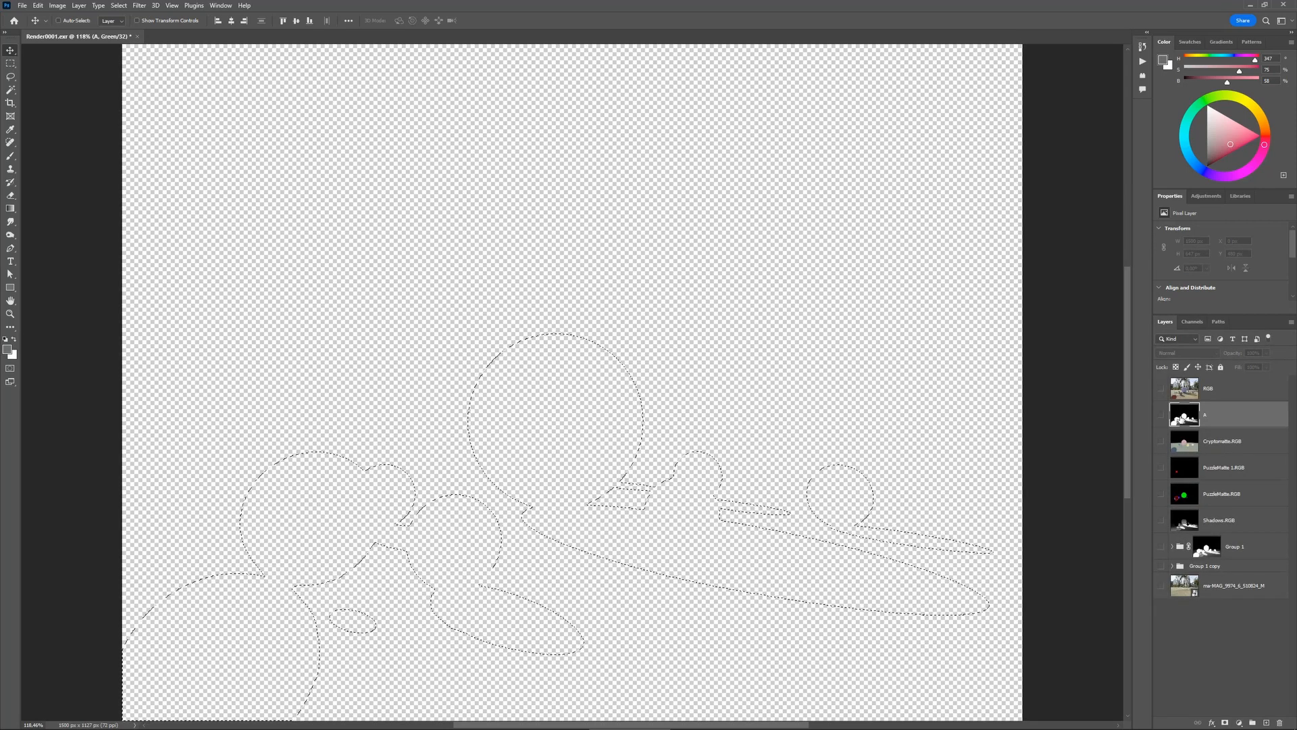
{"action": "left_click", "coordinate": [1160, 566]}
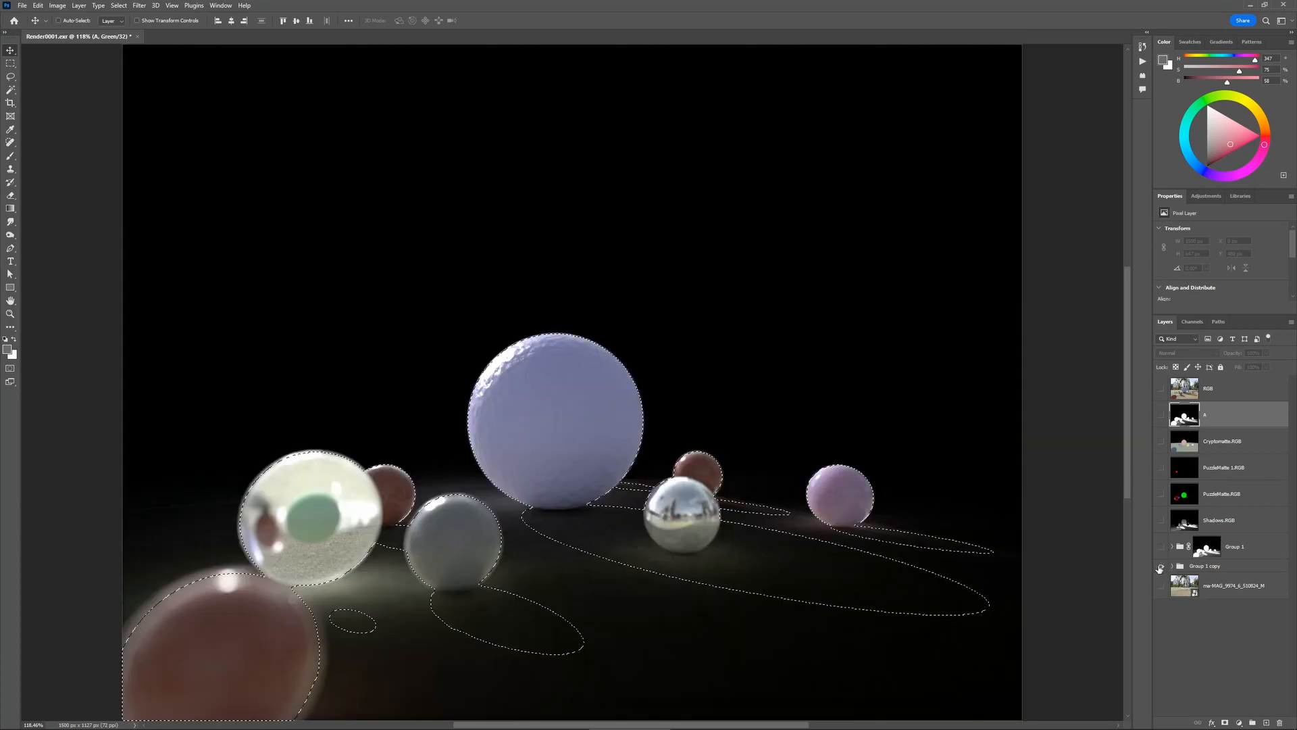
{"action": "left_click", "coordinate": [1185, 567]}
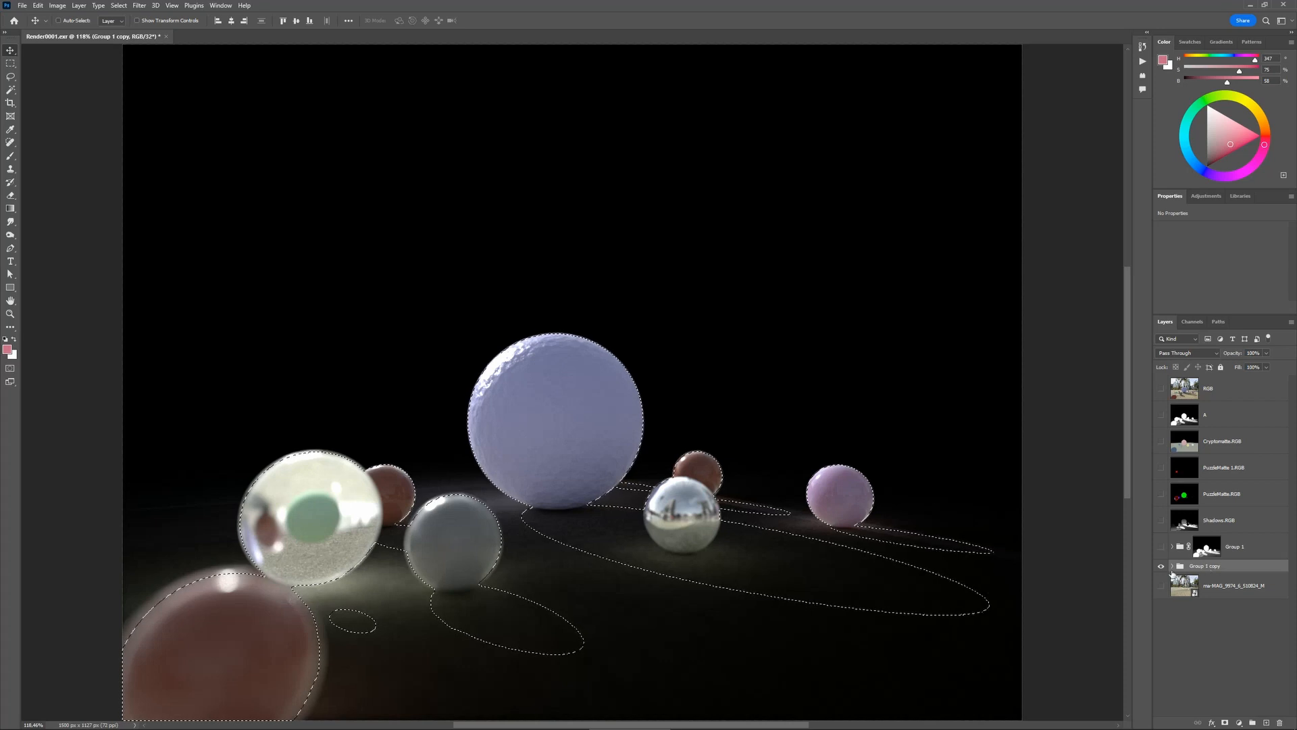
{"action": "left_click", "coordinate": [1224, 723]}
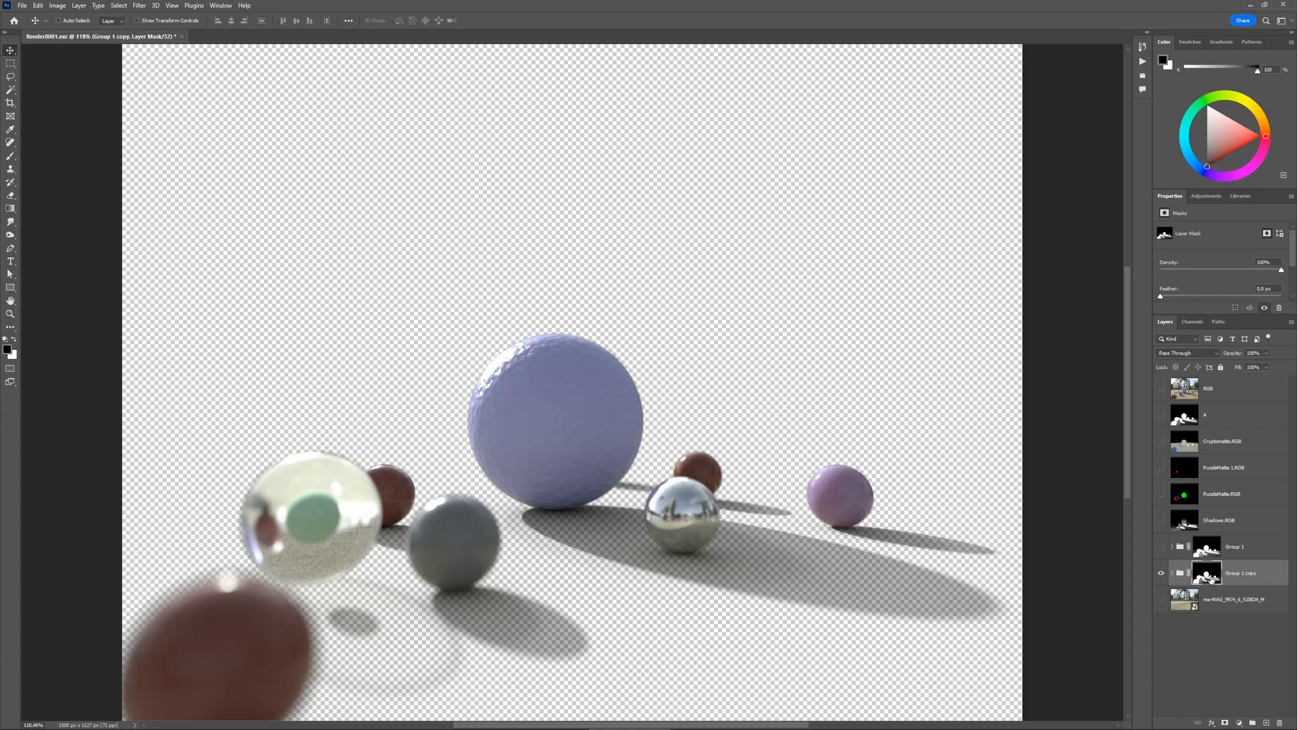
{"action": "left_click", "coordinate": [1161, 599]}
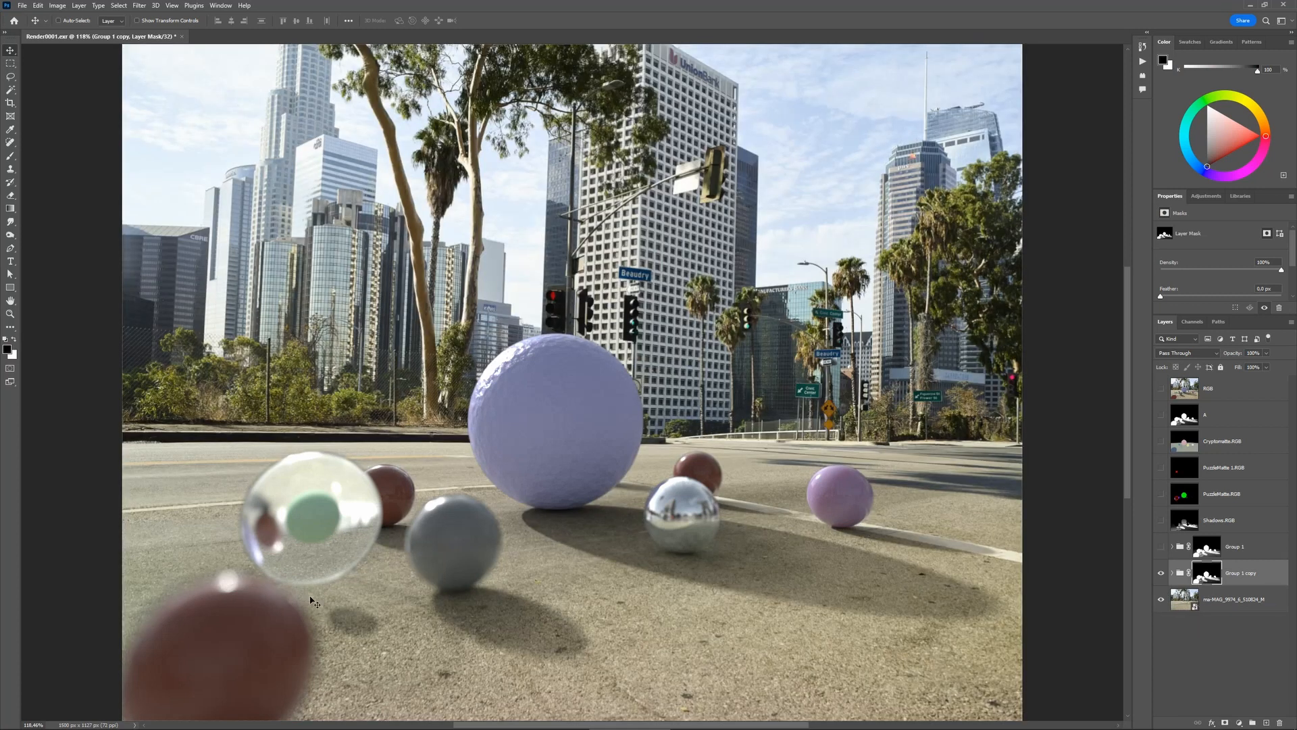
- Compare Group 1 copy with the original Group 1 over the photo, then delete the original and keep the copy visible
{"action": "left_click", "coordinate": [1160, 573]}
{"action": "left_click", "coordinate": [1161, 547]}
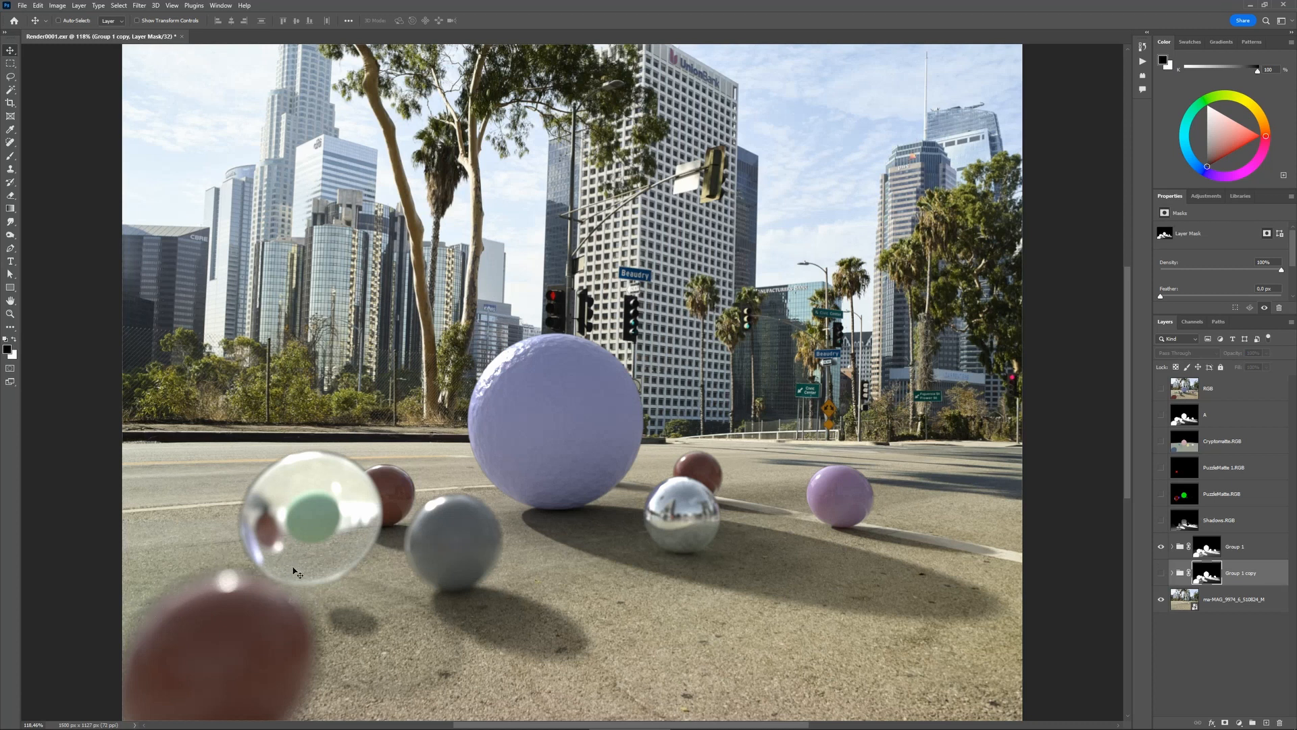
{"action": "left_click_drag", "start_coordinate": [1182, 548], "coordinate": [1279, 722]}
{"action": "left_click", "coordinate": [1161, 548]}
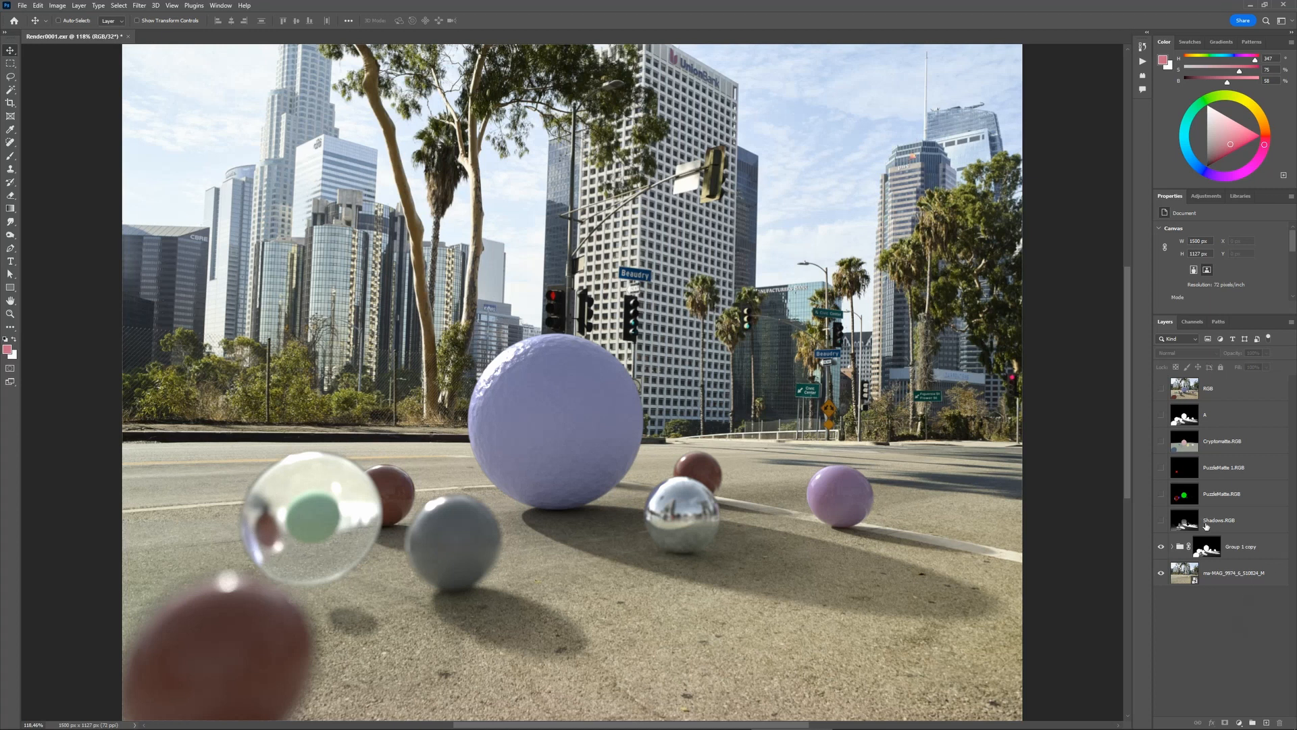
- Show and select the PuzzleMatte.RGB layer and view its Red, Green and Blue channels individually
{"action": "left_click", "coordinate": [1221, 497]}
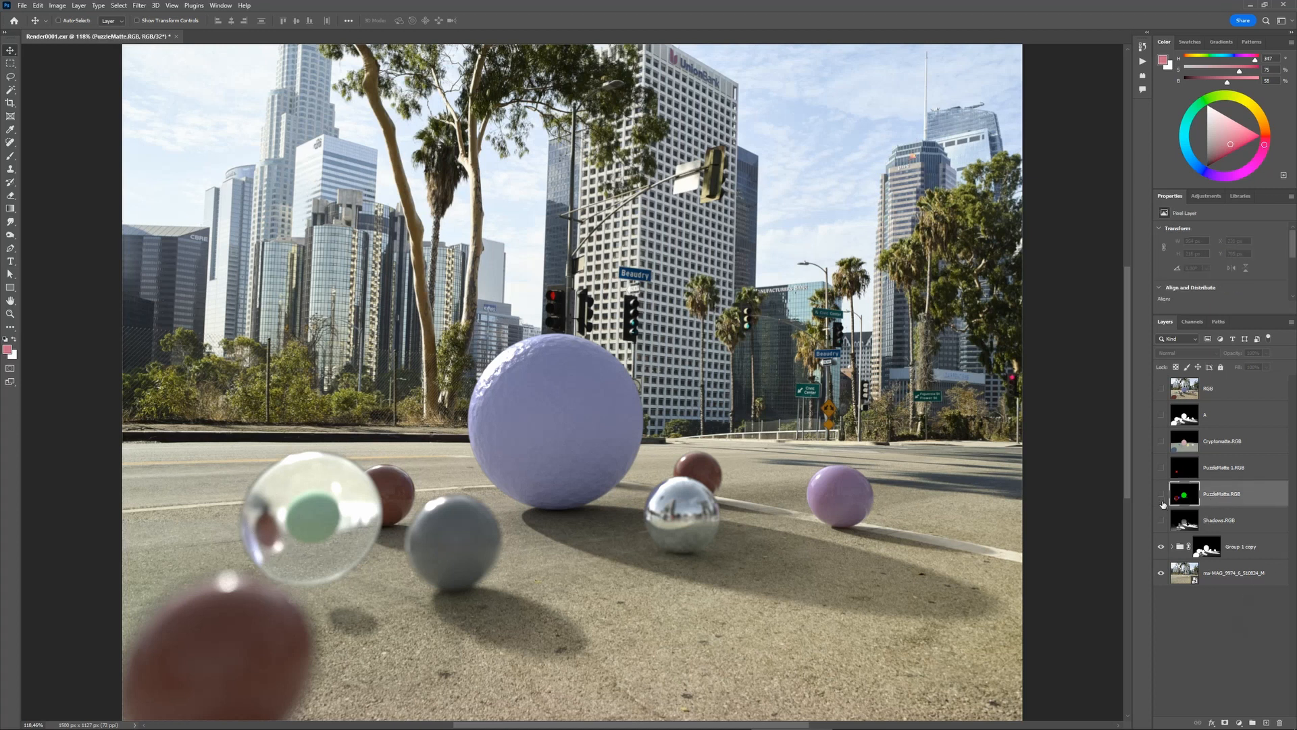
{"action": "left_click", "coordinate": [1161, 496]}
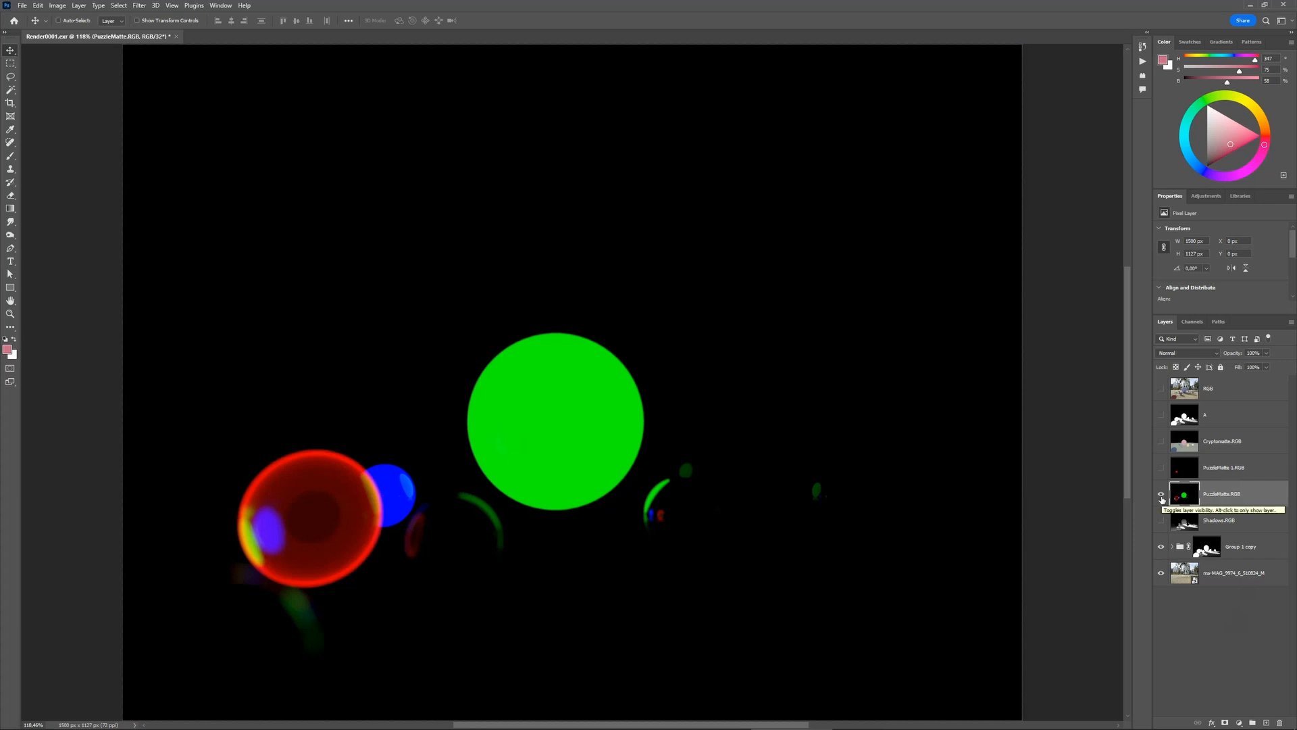
{"action": "left_click", "coordinate": [1191, 322]}
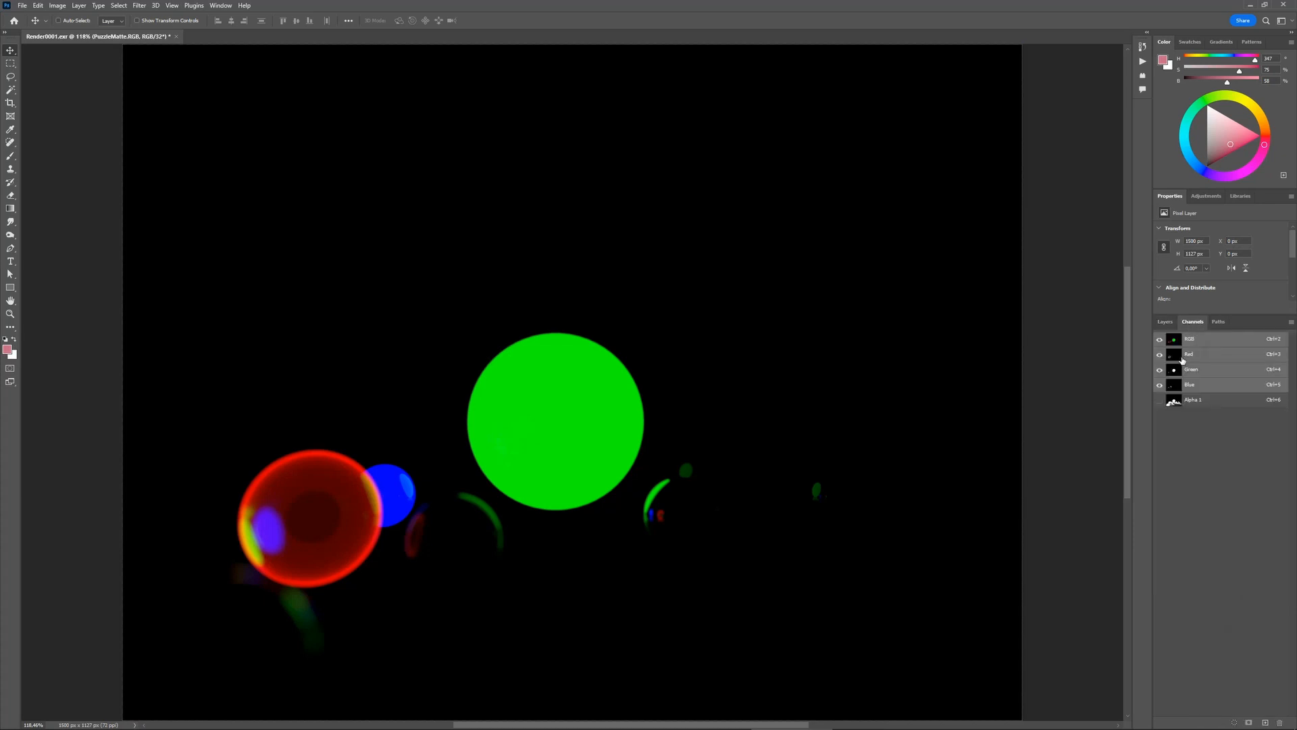
{"action": "left_click", "coordinate": [1182, 356]}
{"action": "left_click", "coordinate": [1183, 371]}
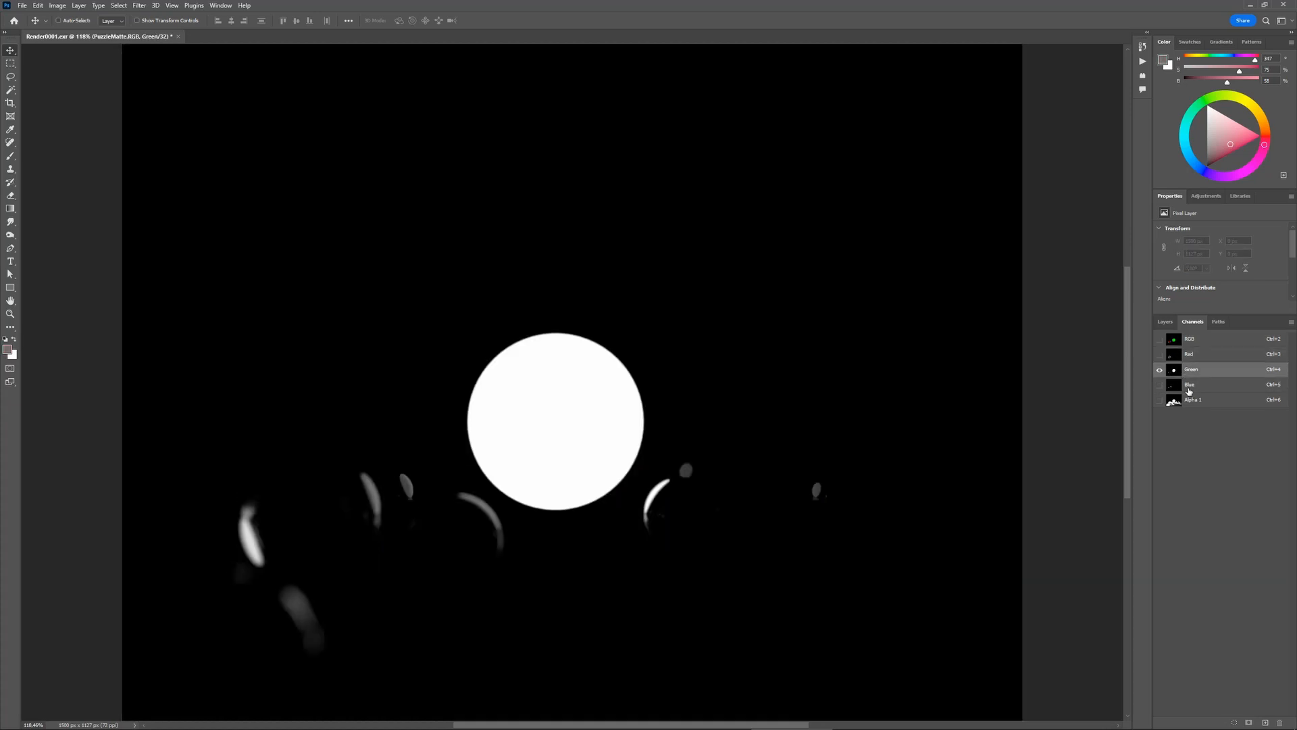
{"action": "left_click", "coordinate": [1189, 386]}
- Load PuzzleMatte.RGB's Red channel as a selection and save it as a new alpha channel
{"action": "left_click", "coordinate": [1174, 355]}
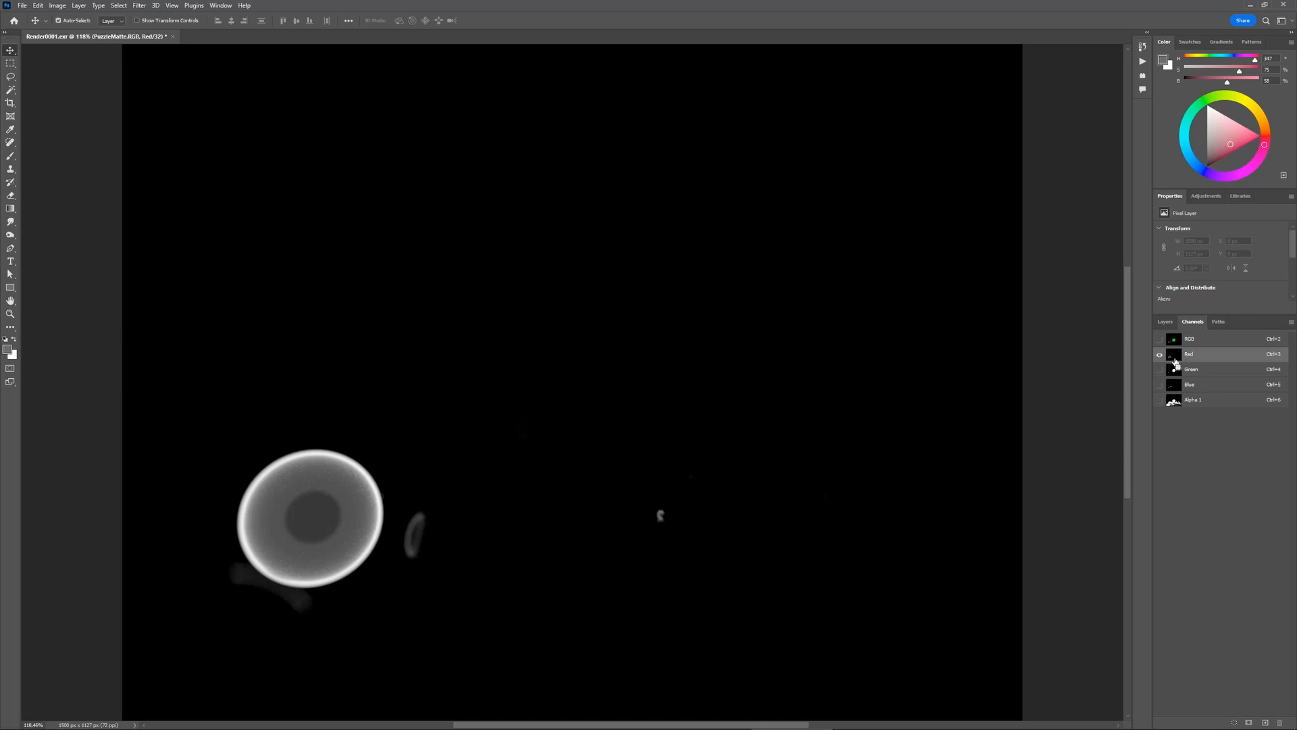
{"action": "left_click", "coordinate": [1174, 356], "text": "ctrl"}
{"action": "left_click", "coordinate": [1248, 722]}
- Load PuzzleMatte.RGB's Green channel as a selection and save it as another alpha channel
{"action": "left_click", "coordinate": [1159, 369]}
{"action": "left_click", "coordinate": [1160, 356]}
{"action": "left_click", "coordinate": [1167, 369]}
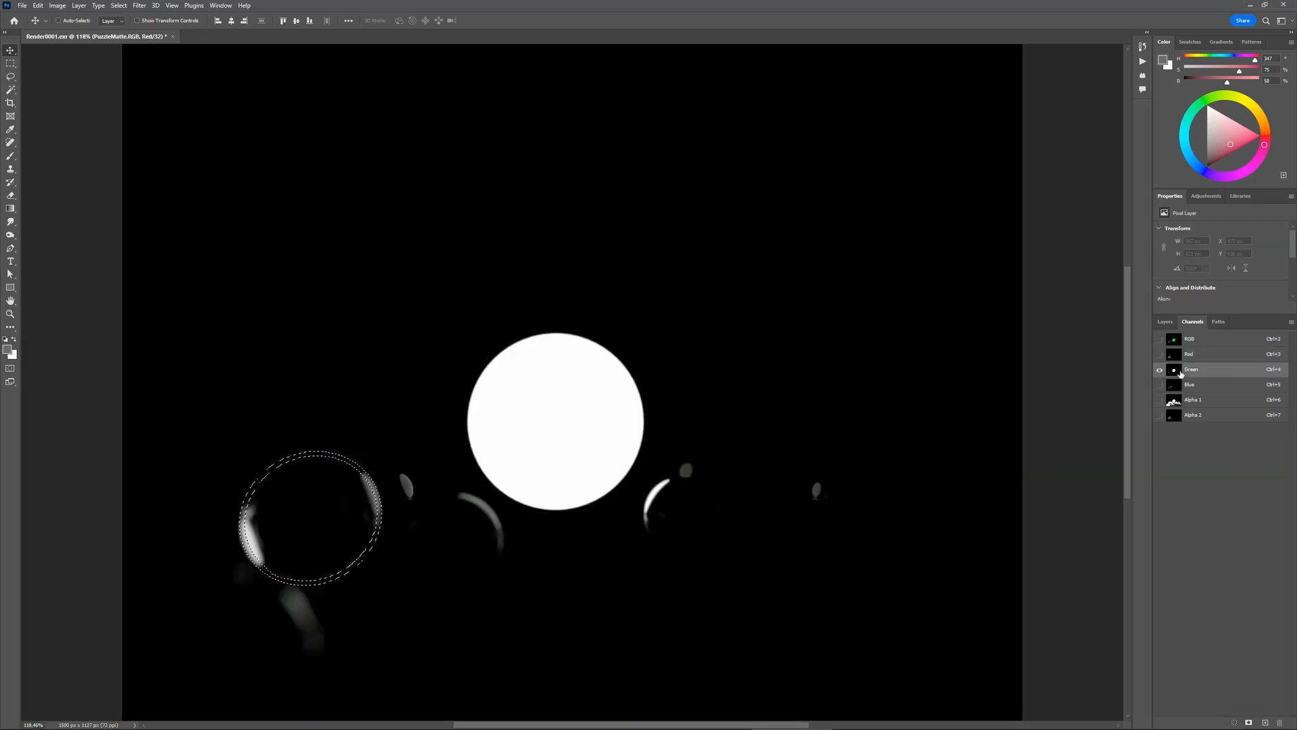
{"action": "left_click", "coordinate": [1173, 370], "text": "ctrl"}
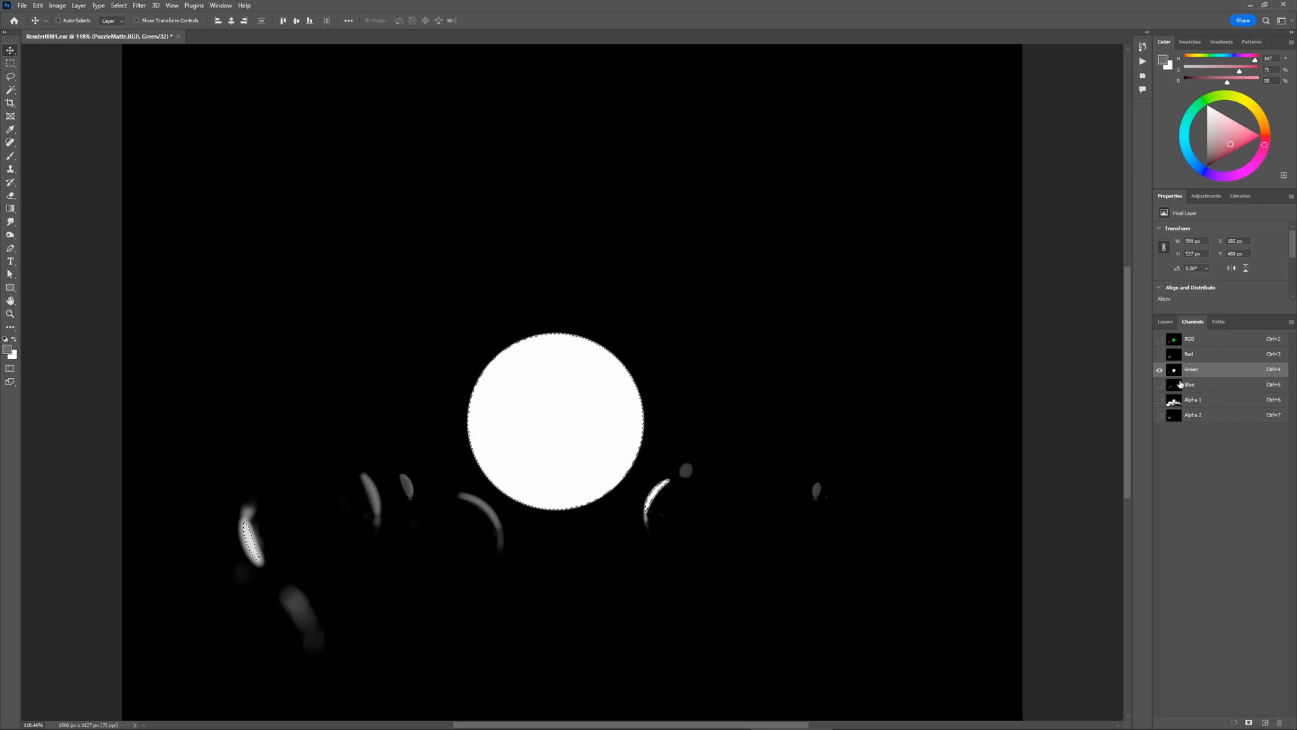
{"action": "left_click", "coordinate": [1248, 721]}
- Save PuzzleMatte.RGB's Blue channel as an alpha channel from its selection, and turn the composite RGB view back on
{"action": "left_click", "coordinate": [1160, 384]}
{"action": "left_click", "coordinate": [1173, 386]}
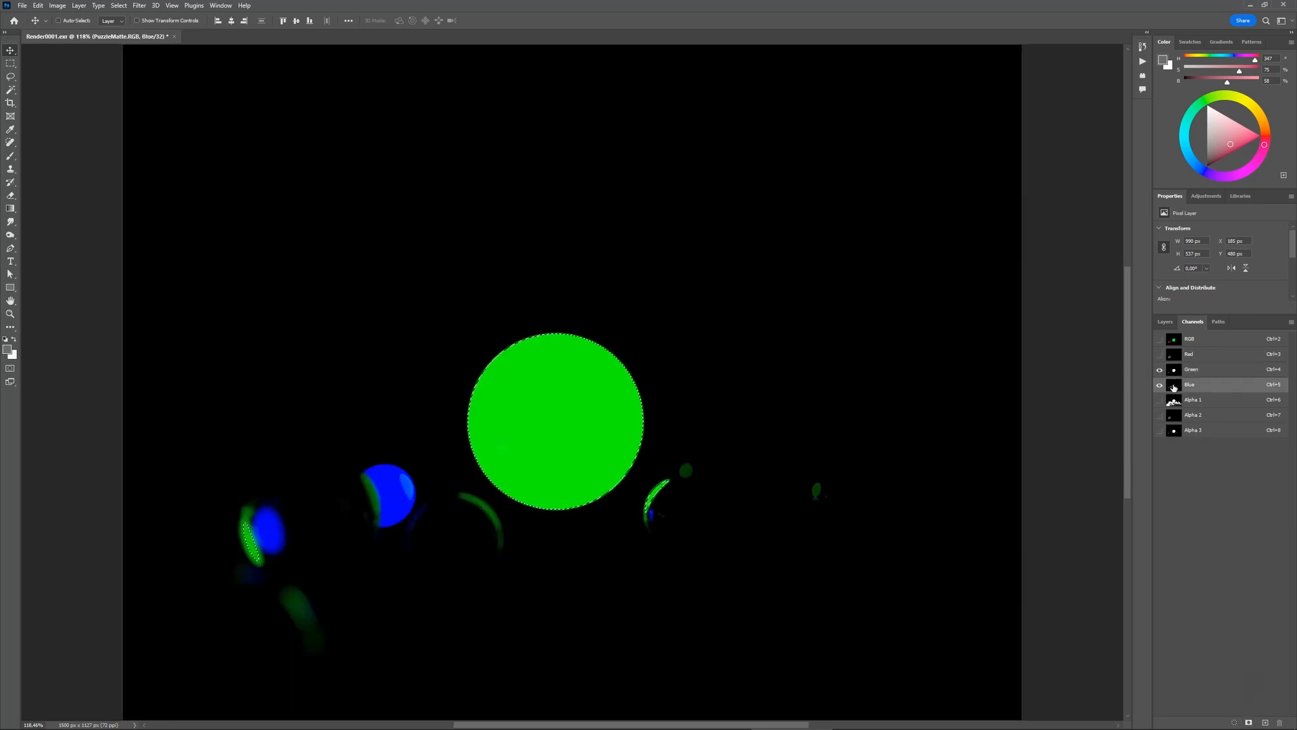
{"action": "left_click", "coordinate": [1174, 387], "text": "ctrl"}
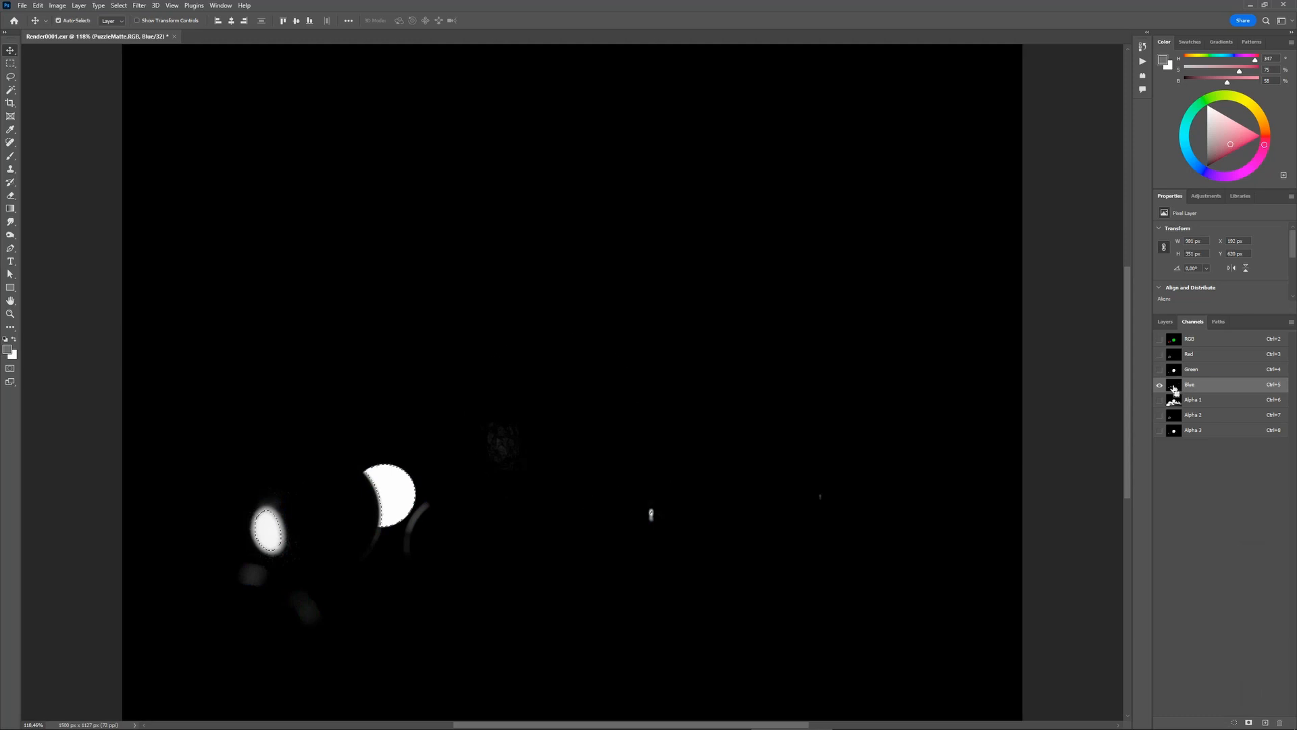
{"action": "left_click", "coordinate": [1249, 722]}
{"action": "left_click", "coordinate": [1160, 340]}
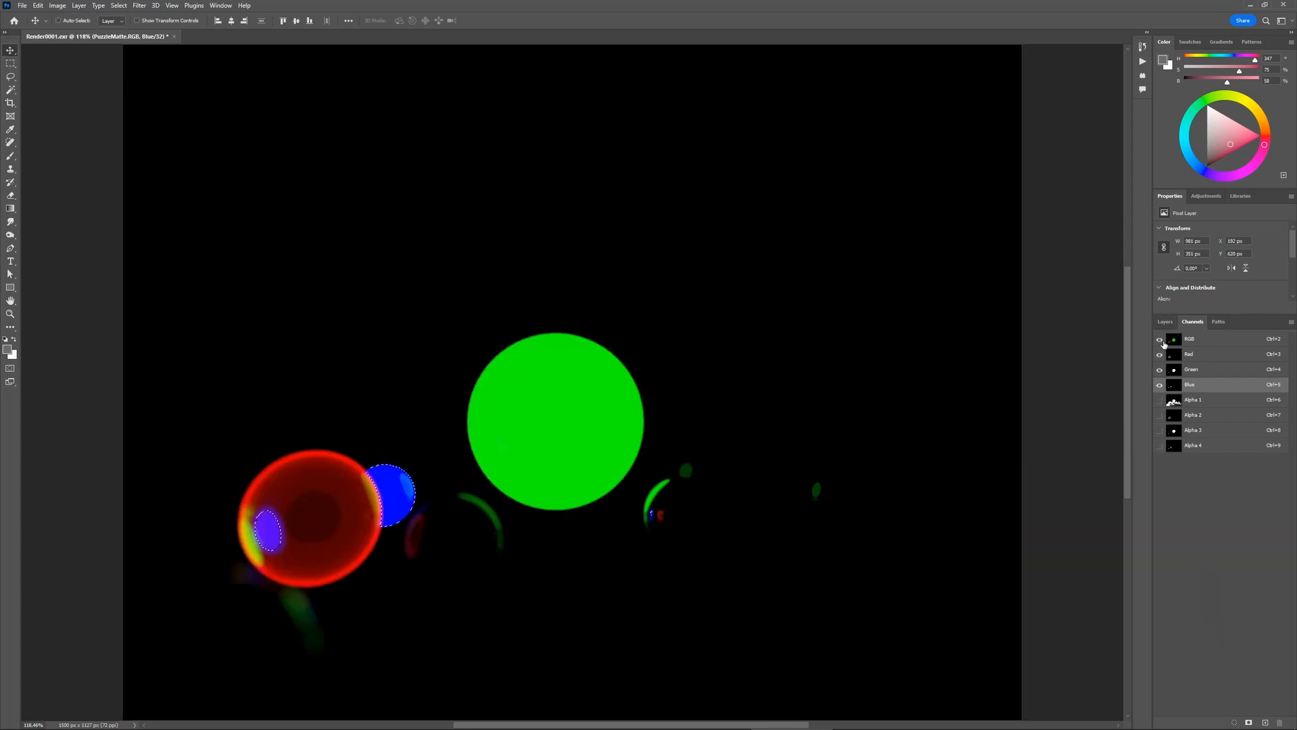
- Examine the saved channels Alpha 1 to Alpha 4 one by one and return to the composite RGB view
{"action": "left_click", "coordinate": [1193, 419]}
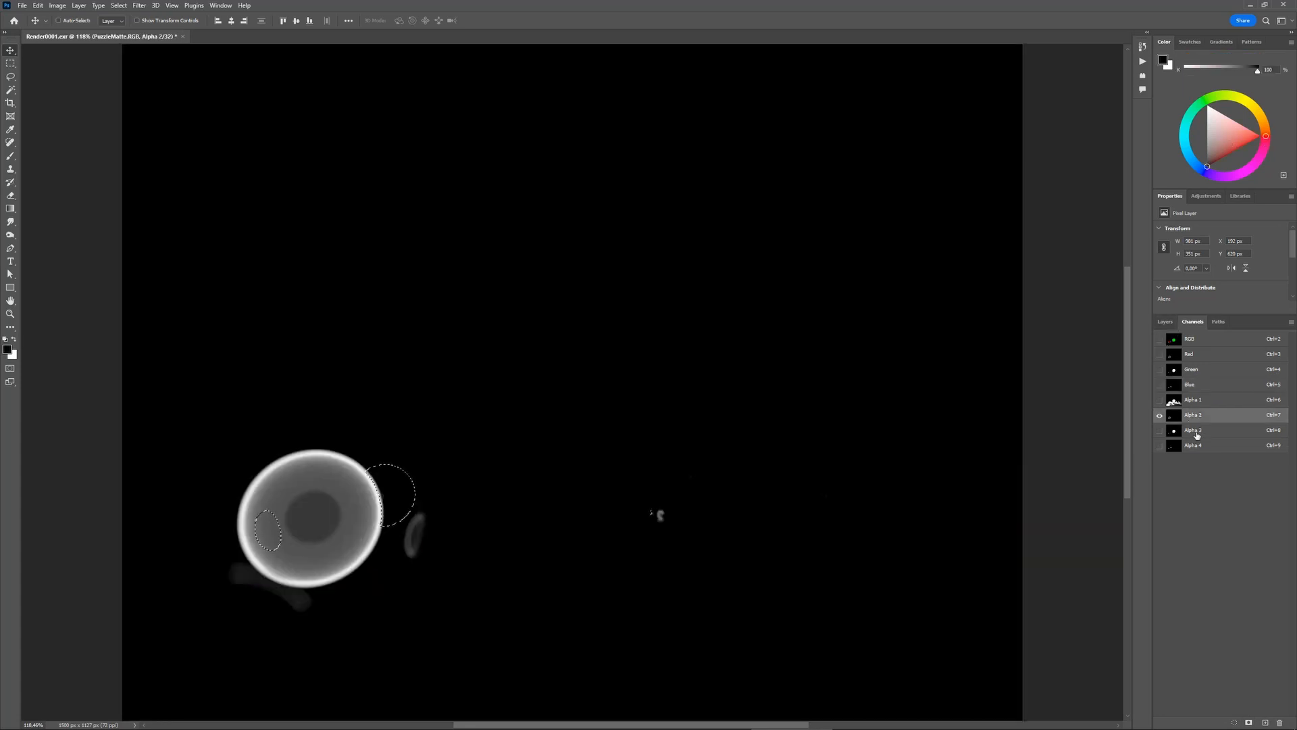
{"action": "left_click", "coordinate": [1196, 434]}
{"action": "left_click", "coordinate": [1196, 450]}
{"action": "left_click", "coordinate": [1194, 435]}
{"action": "left_click", "coordinate": [1194, 415]}
{"action": "left_click", "coordinate": [1194, 400]}
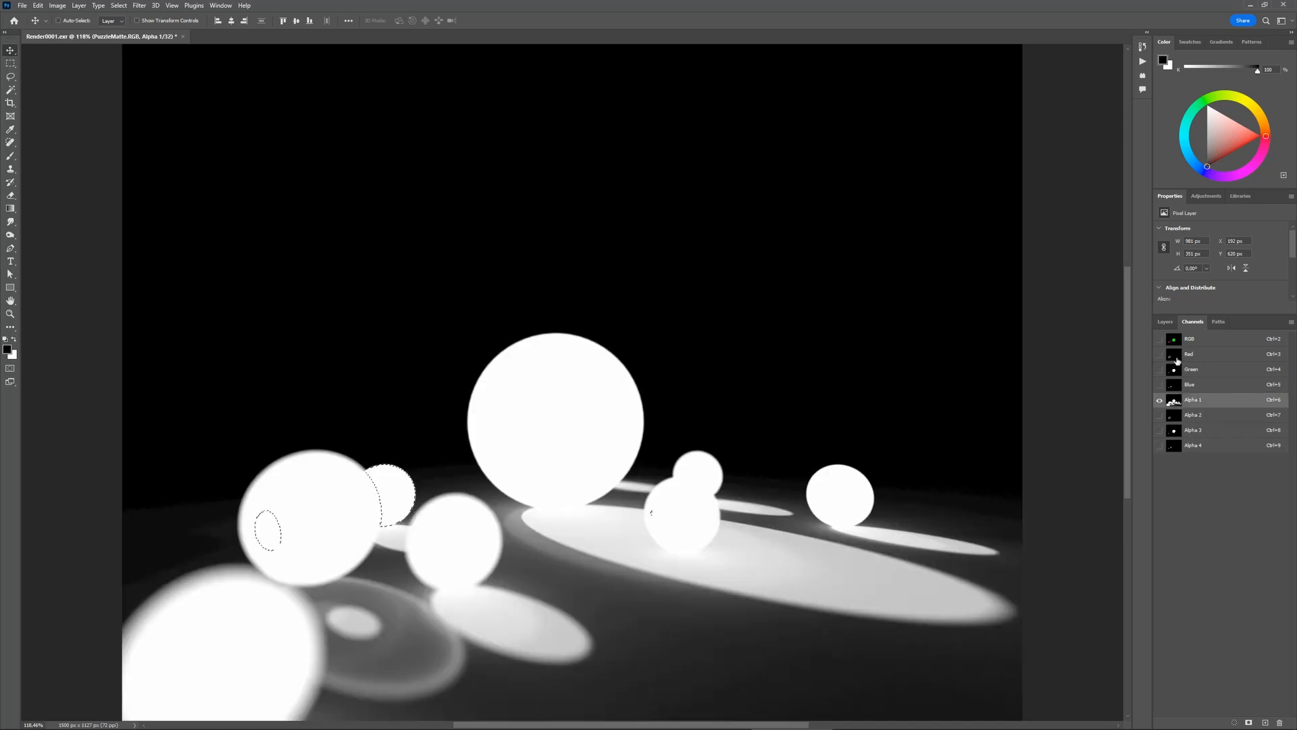
{"action": "left_click", "coordinate": [1160, 339]}
{"action": "left_click", "coordinate": [1159, 400]}
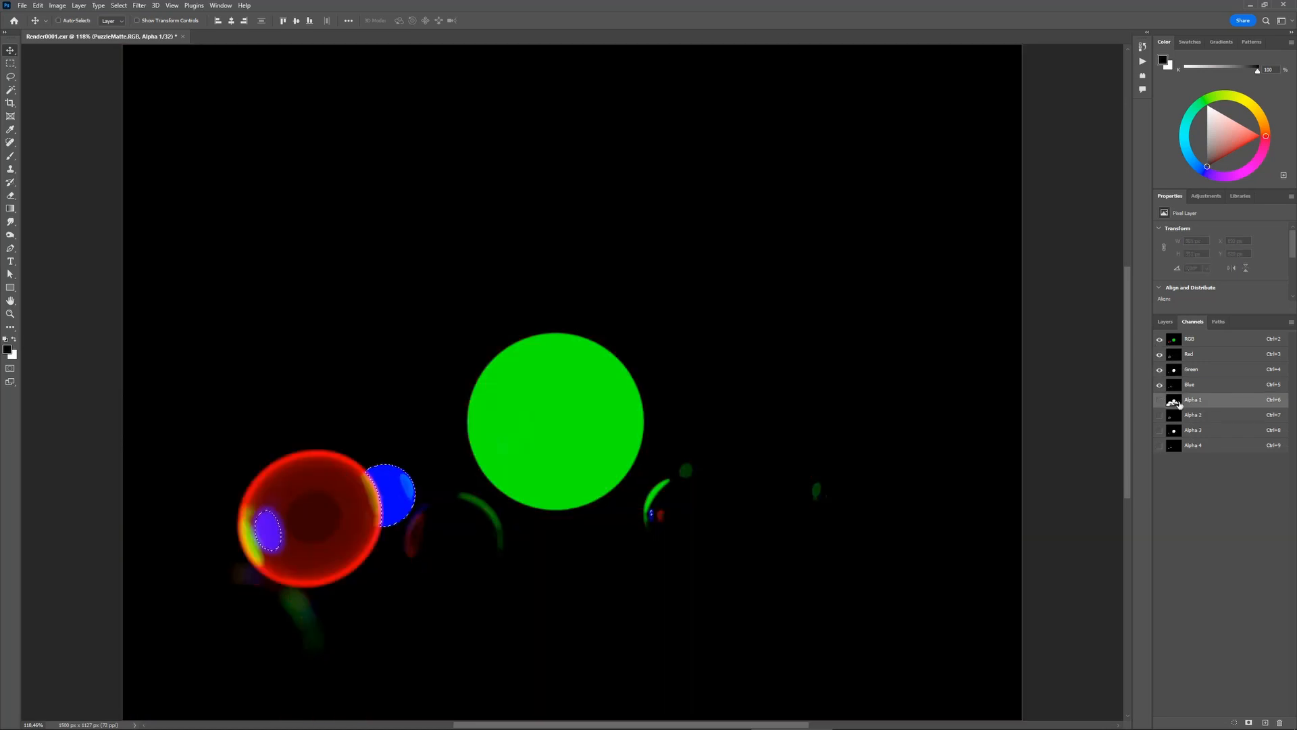
- Hide the PuzzleMatte.RGB layer, and select and show the PuzzleMatte 1.RGB layer
{"action": "left_click", "coordinate": [1165, 322]}
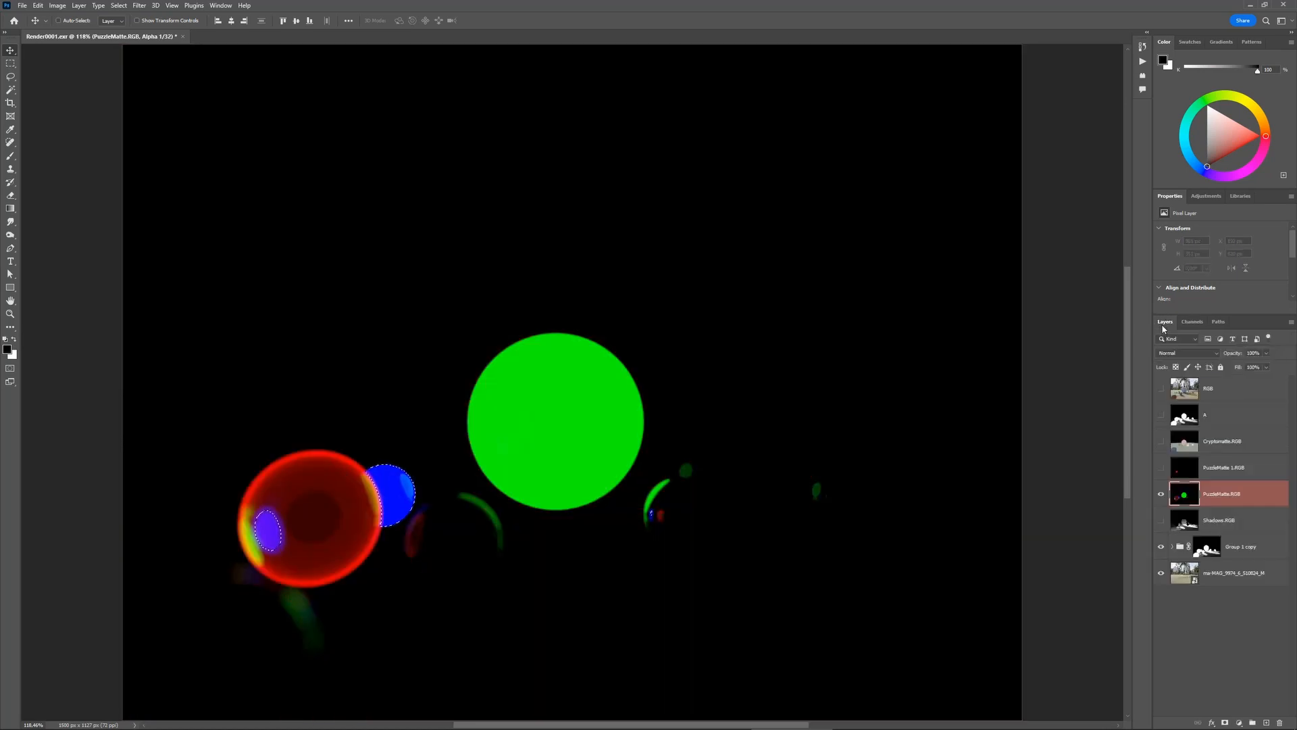
{"action": "left_click", "coordinate": [1161, 494]}
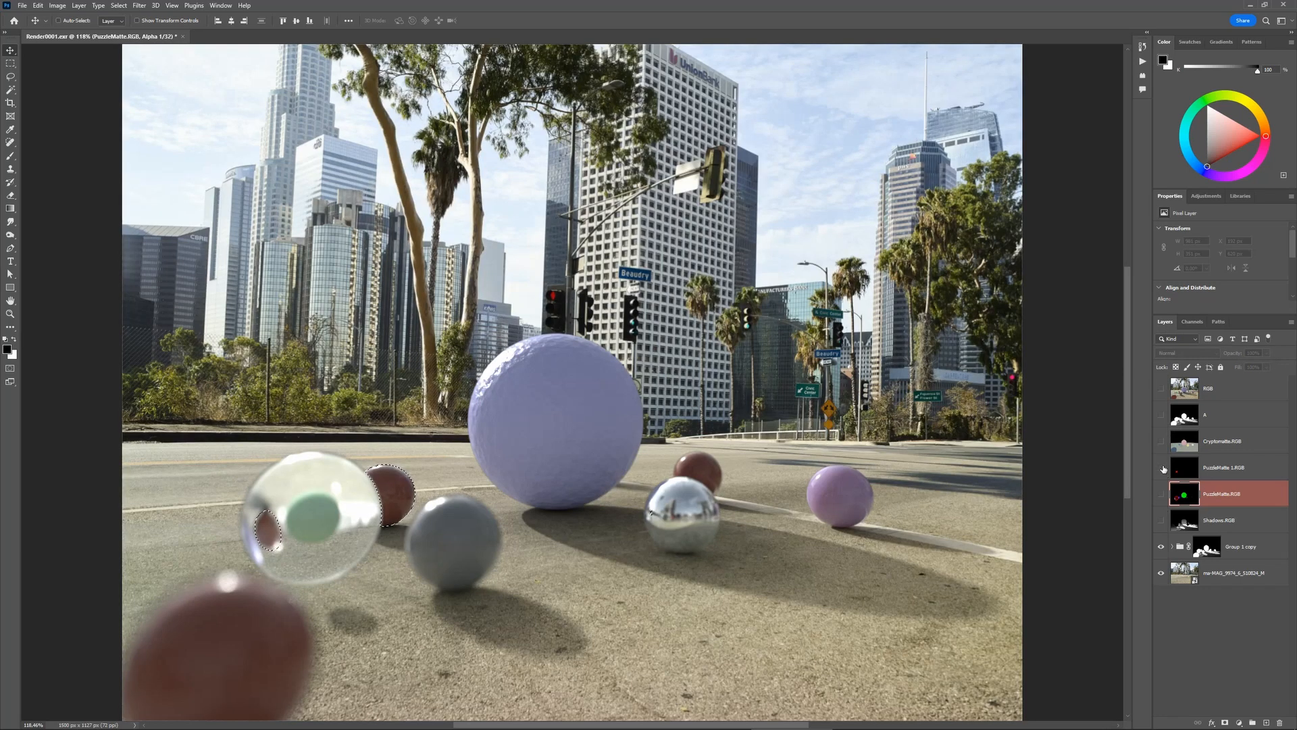
{"action": "left_click", "coordinate": [1161, 467]}
{"action": "left_click", "coordinate": [1182, 468]}
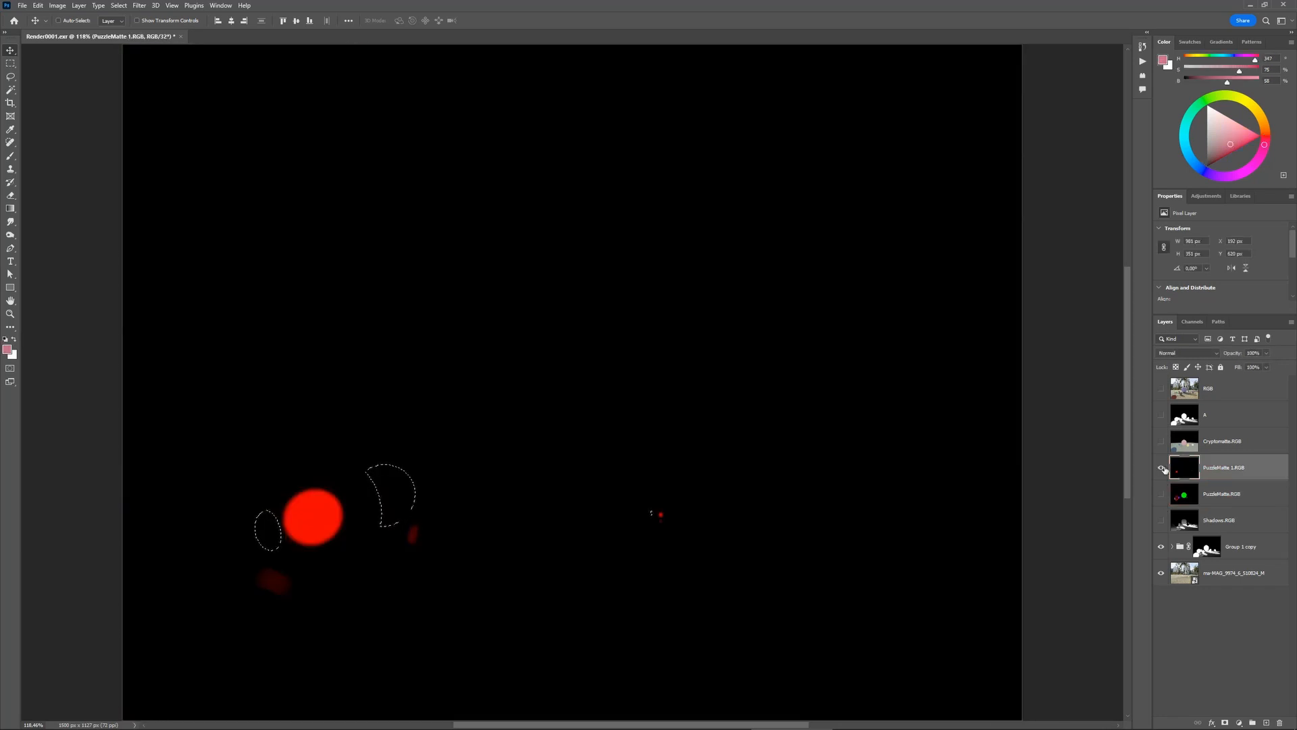
{"action": "left_click", "coordinate": [1162, 468]}
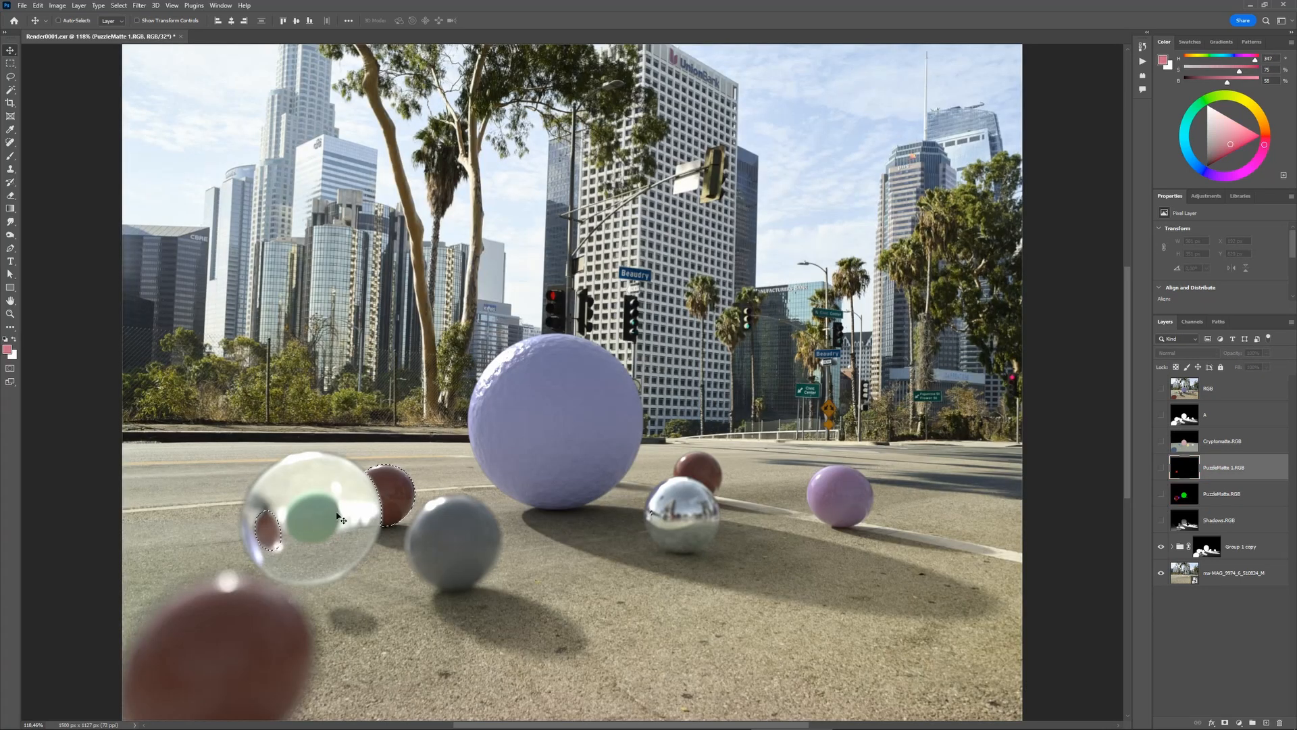
{"action": "left_click", "coordinate": [1162, 467]}
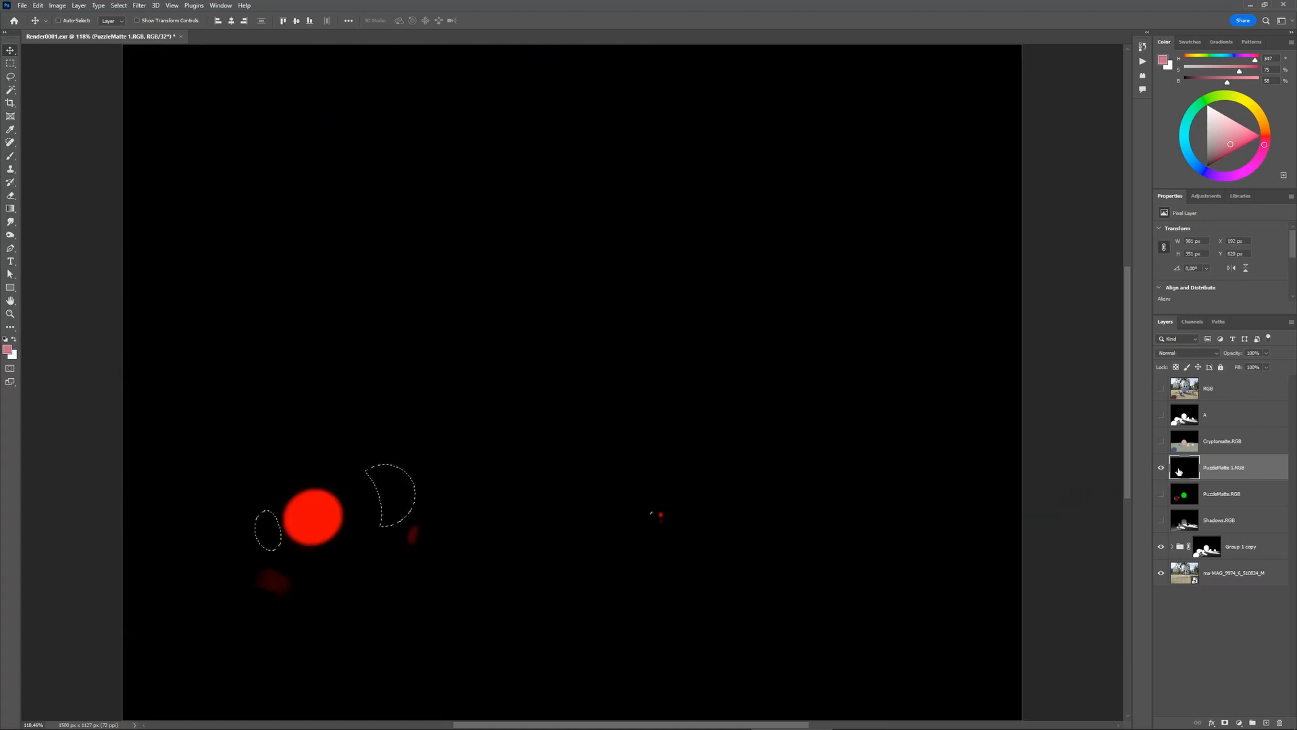
- Load PuzzleMatte 1.RGB's Red channel as a selection and save it as a new alpha channel
{"action": "left_click", "coordinate": [1187, 323]}
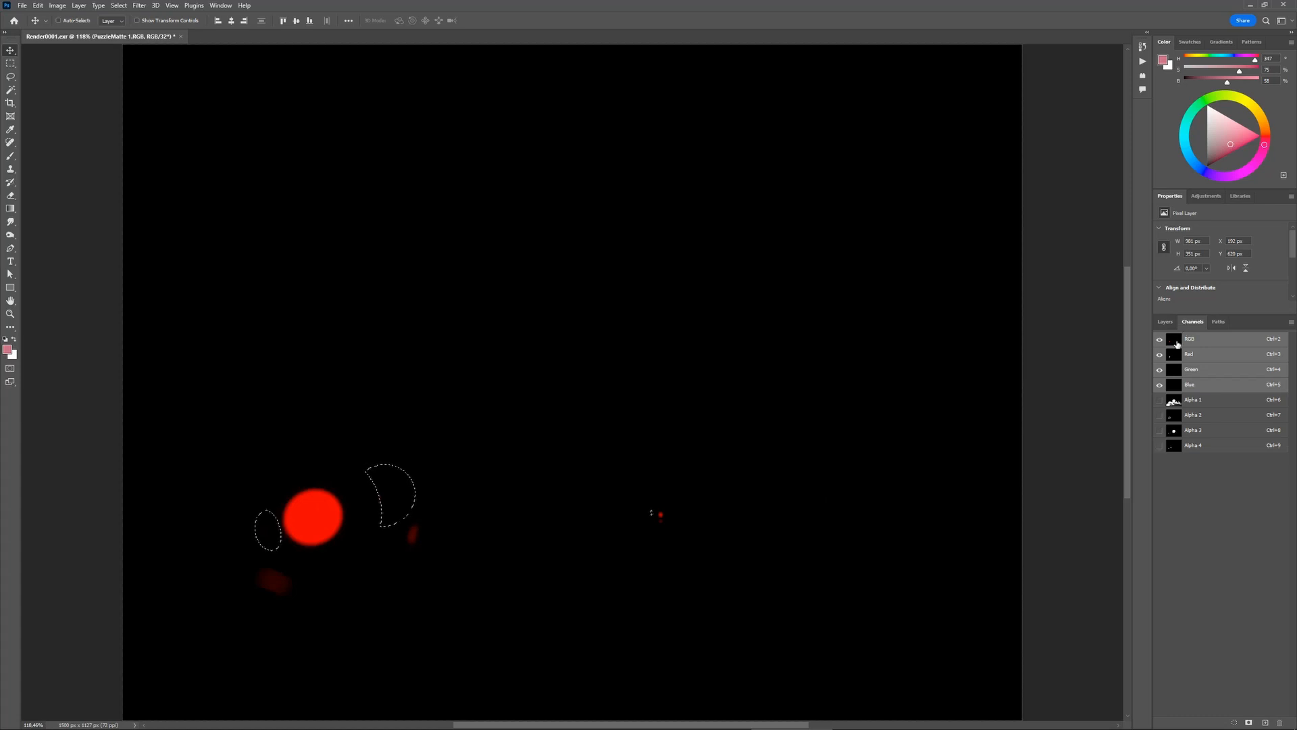
{"action": "left_click", "coordinate": [1192, 356]}
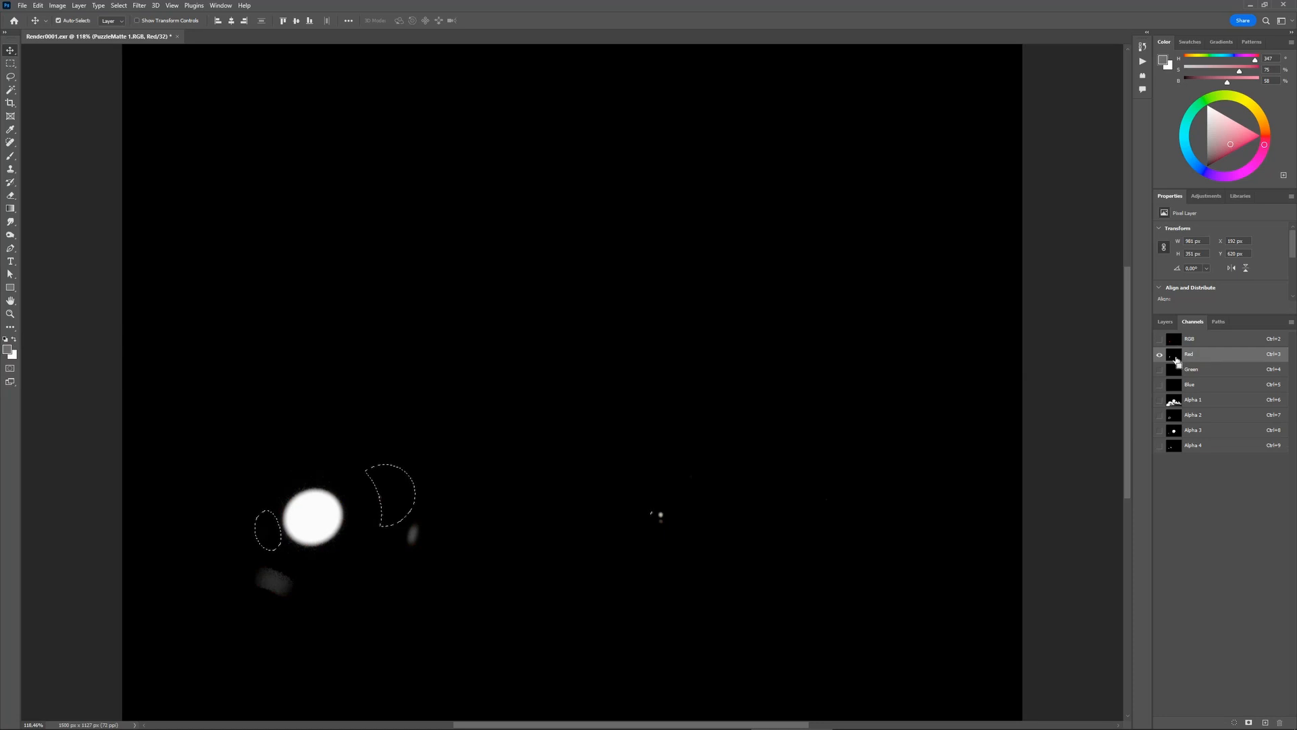
{"action": "left_click", "coordinate": [1176, 360], "text": "ctrl"}
{"action": "left_click", "coordinate": [1249, 720]}
- Turn the composite RGB view back on and hide the PuzzleMatte 1.RGB layer
{"action": "left_click", "coordinate": [1160, 340]}
{"action": "left_click", "coordinate": [1164, 322]}
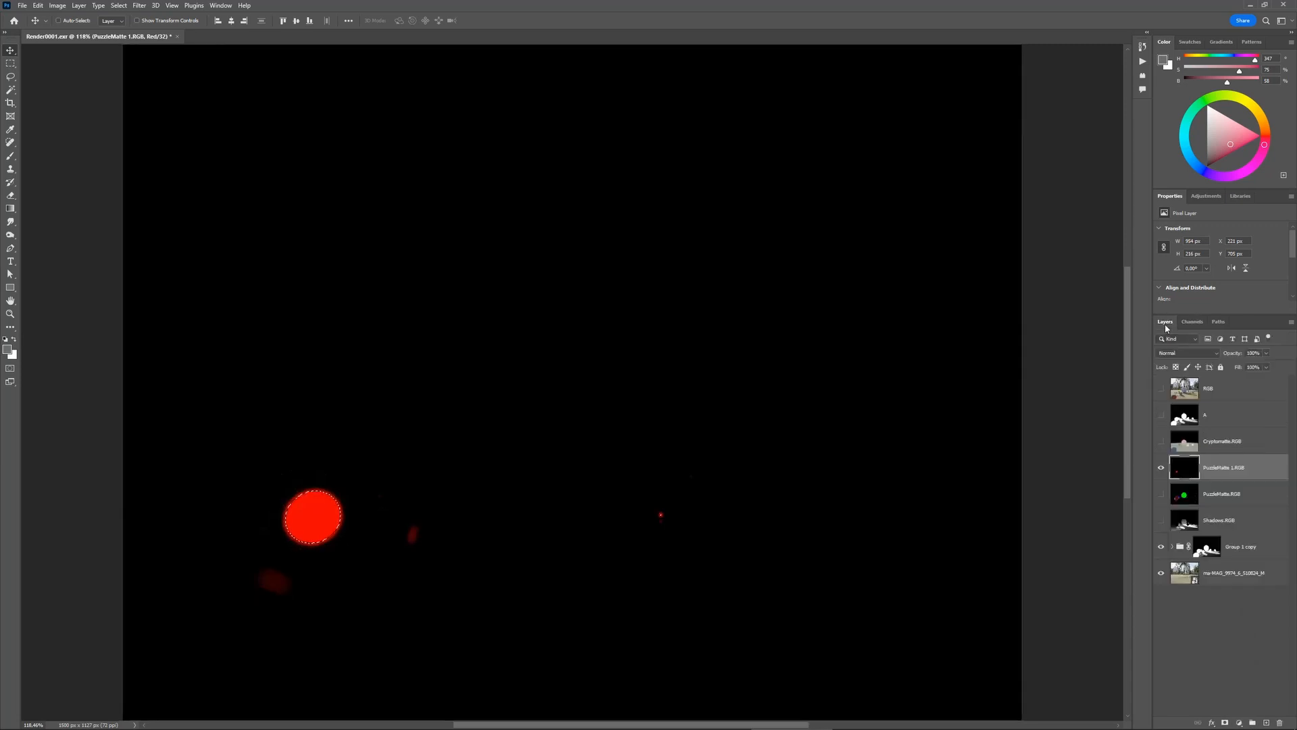
{"action": "left_click", "coordinate": [1161, 466]}
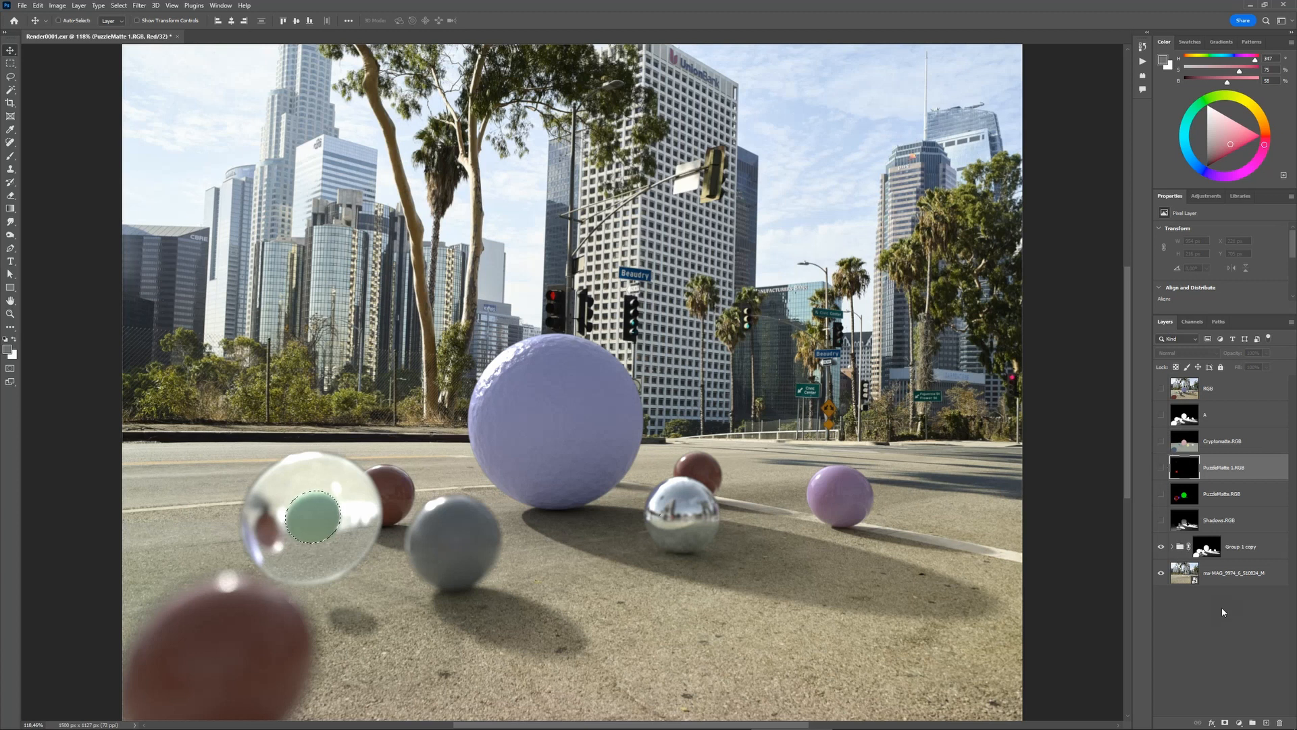
- Clear the selection, and check the Cryptomatte.RGB layer by showing it and hiding it again
{"action": "key", "text": "ctrl+d"}
{"action": "left_click", "coordinate": [1205, 601]}
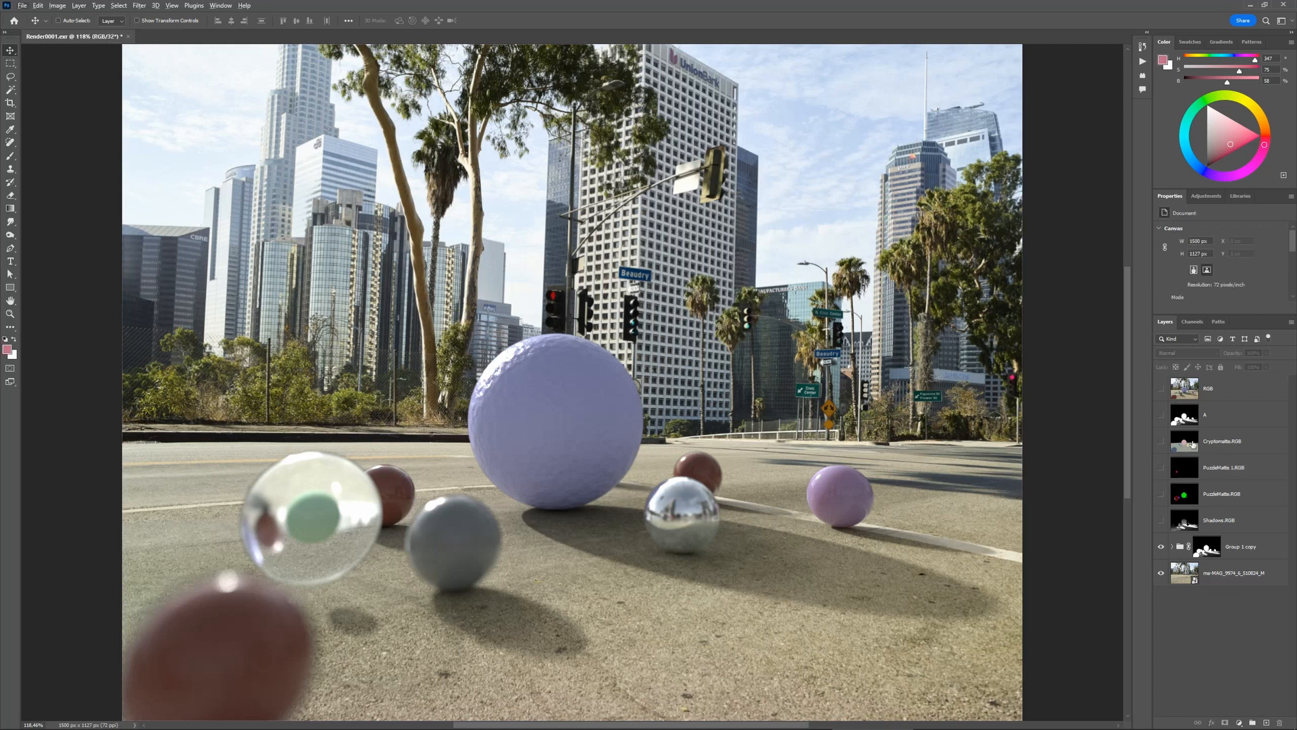
{"action": "left_click", "coordinate": [1161, 442]}
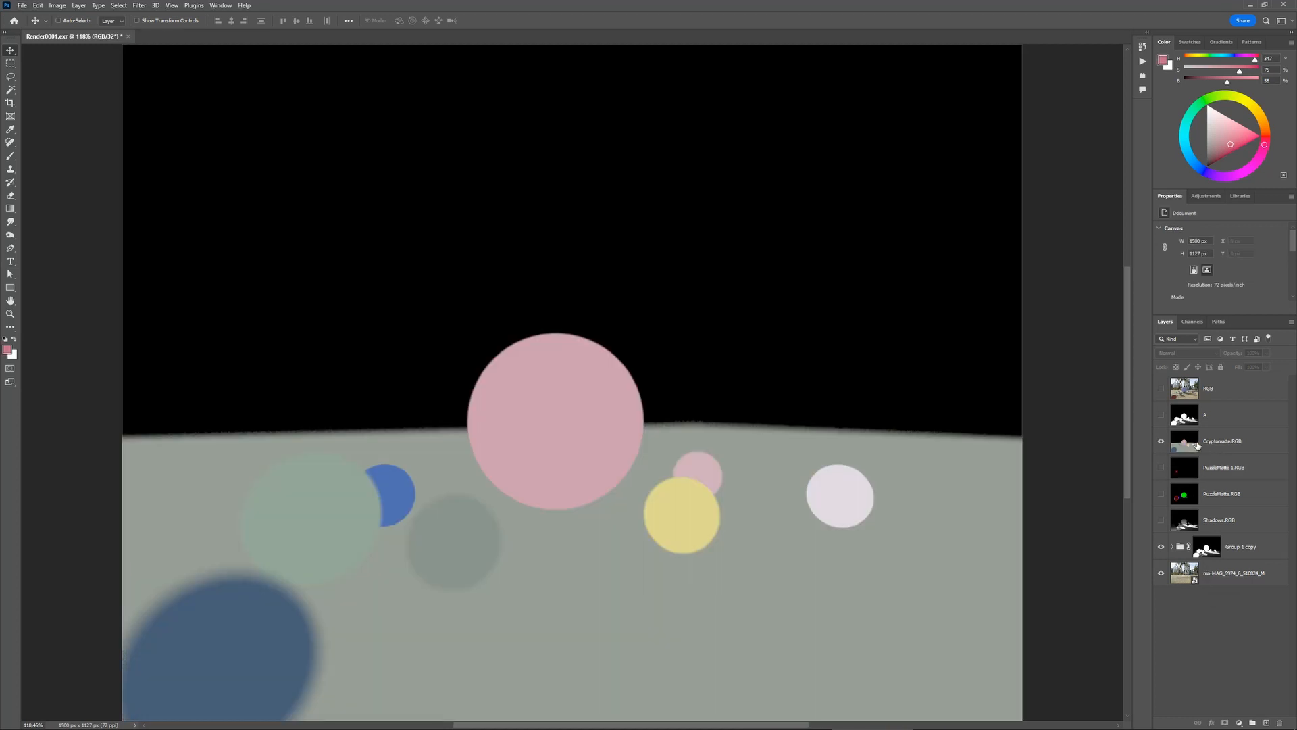
{"action": "left_click", "coordinate": [1160, 442]}
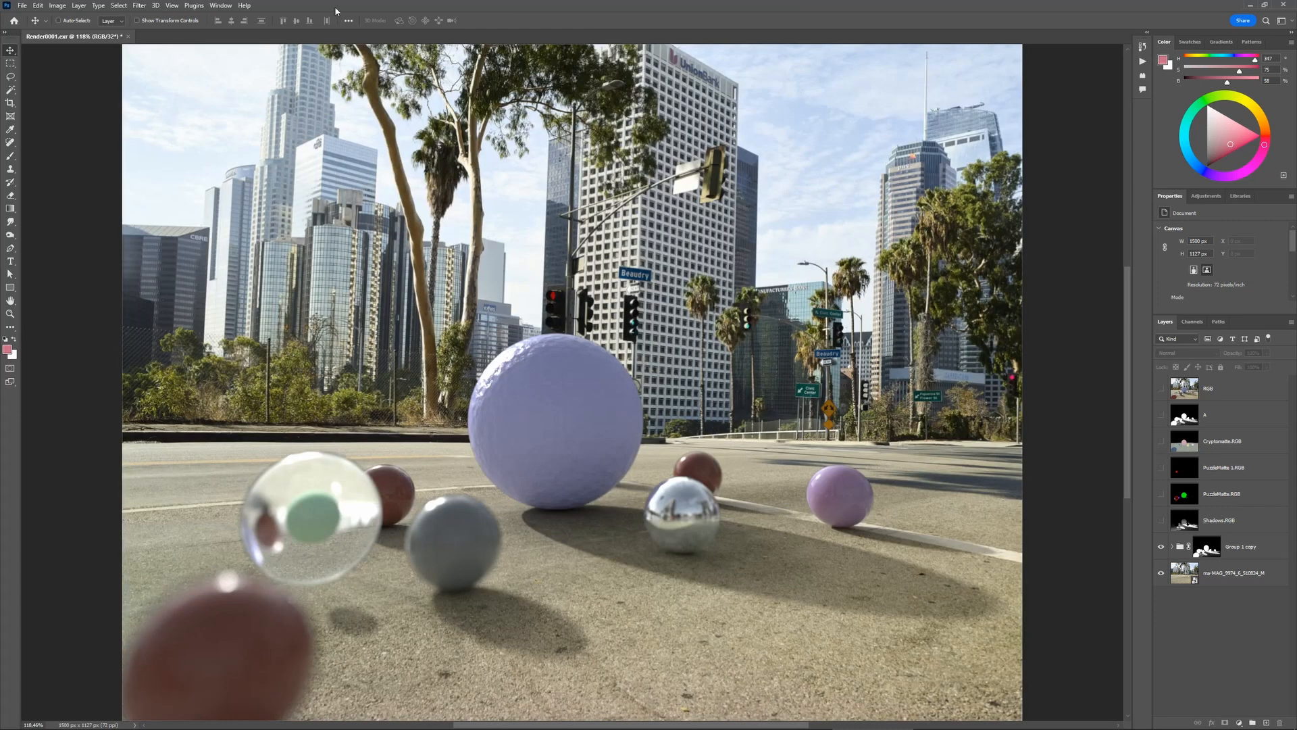
- Open the 06_06_AOV_Cryptomatte.exr file with Split alpha and Cryptomatte Masks enabled, without the transparent option
{"action": "left_click_drag", "start_coordinate": [337, 7], "coordinate": [375, 4]}
{"action": "left_click_drag", "start_coordinate": [307, 4], "coordinate": [394, 23]}
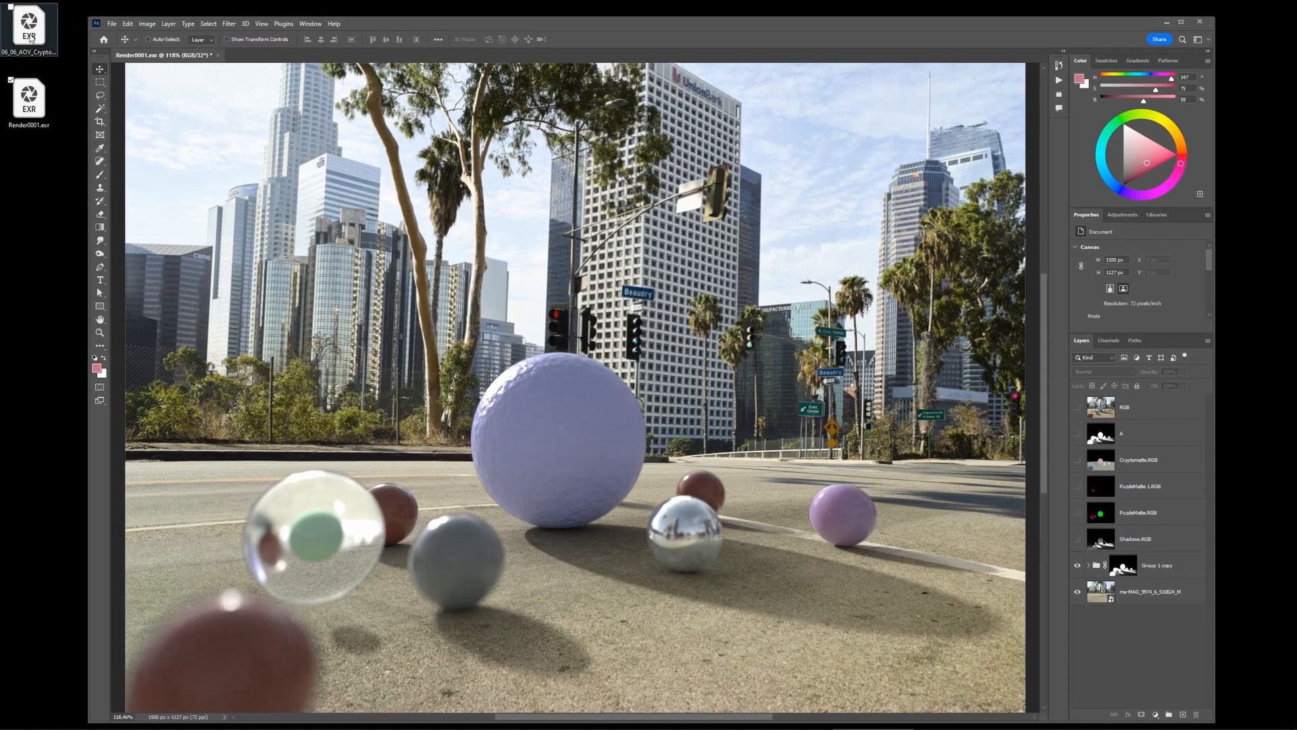
{"action": "left_click_drag", "start_coordinate": [30, 28], "coordinate": [263, 56]}
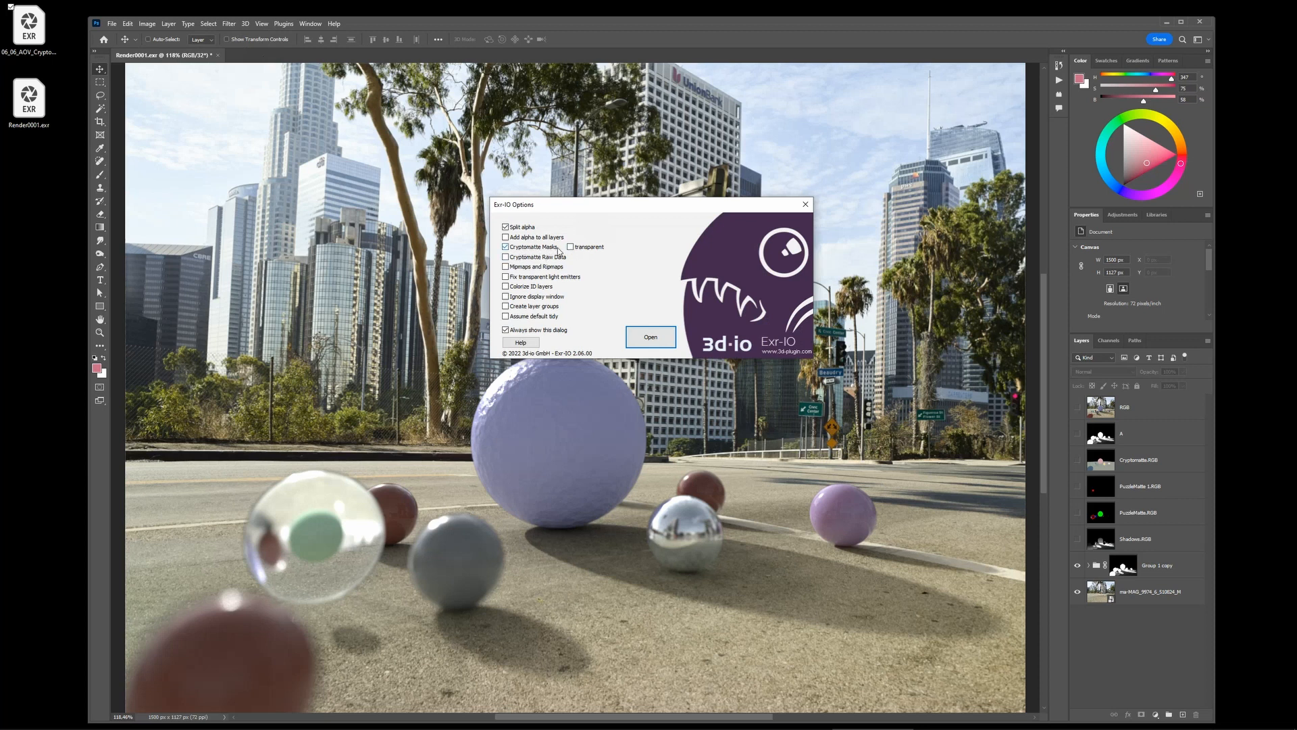
{"action": "left_click", "coordinate": [642, 340]}
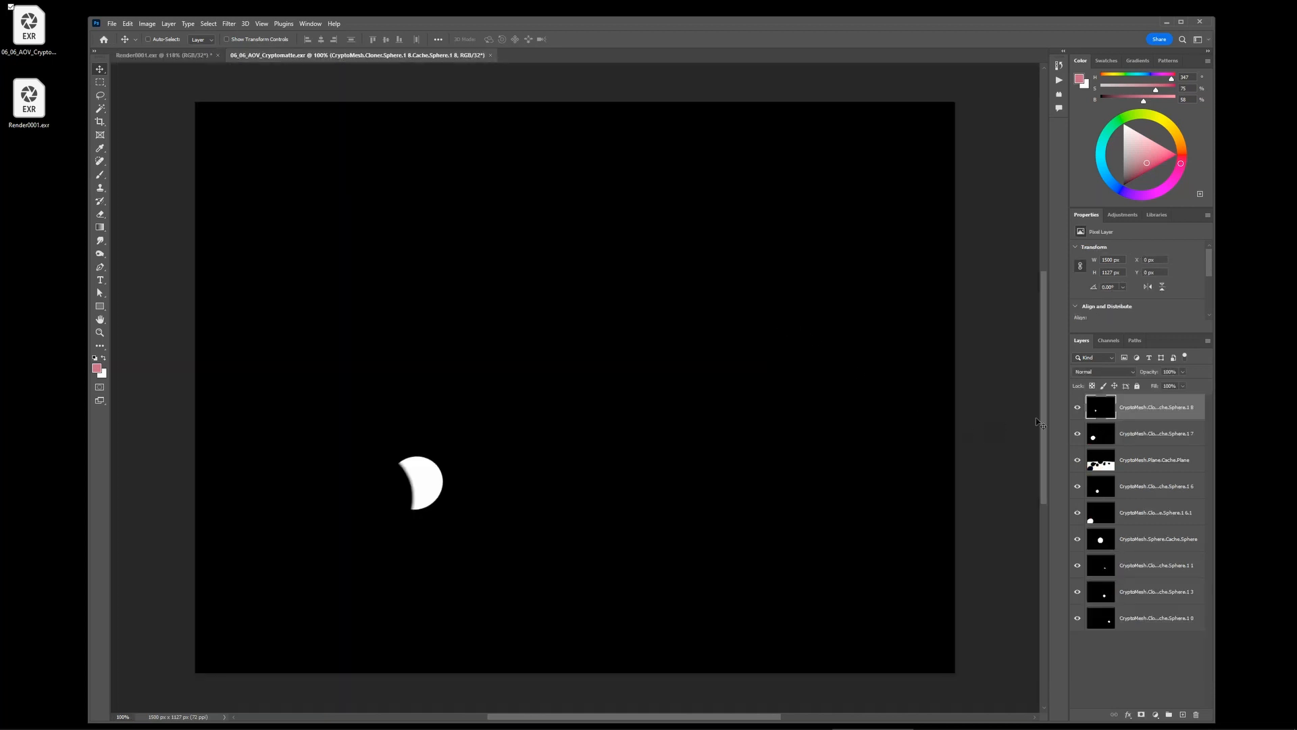
{"action": "left_click", "coordinate": [1180, 22]}
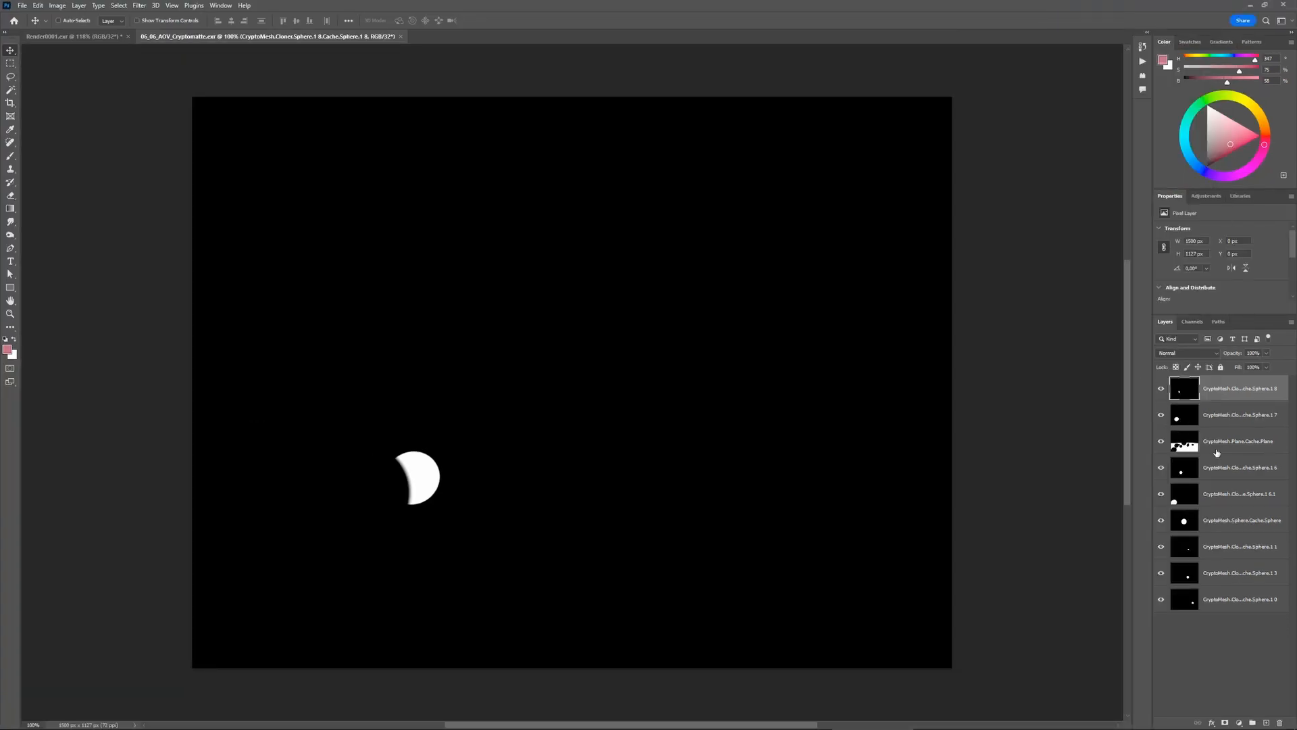
- Examine the CryptoMesh layers and their channels, and try loading the topmost layer's transparency as a selection
{"action": "left_click", "coordinate": [1183, 417]}
{"action": "left_click", "coordinate": [1189, 446]}
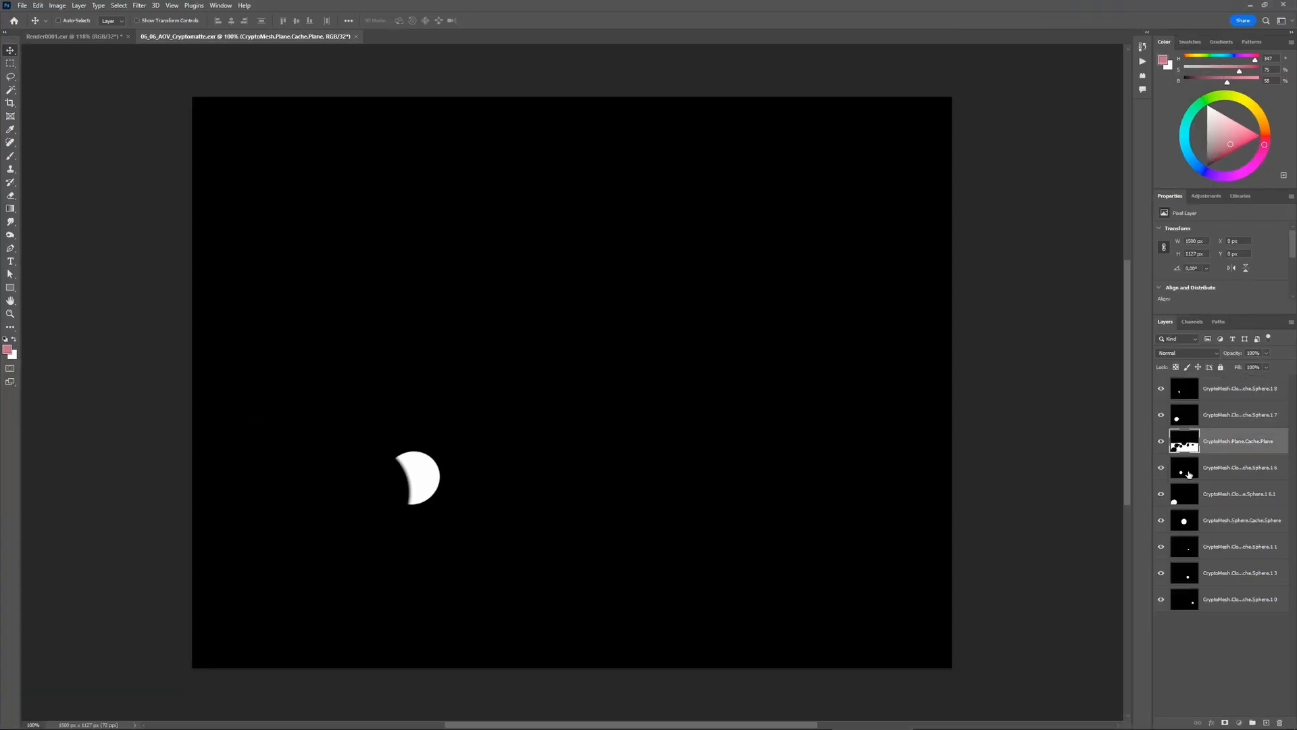
{"action": "left_click", "coordinate": [1187, 469]}
{"action": "left_click", "coordinate": [1187, 495]}
{"action": "left_click", "coordinate": [1189, 555]}
{"action": "left_click", "coordinate": [1192, 322]}
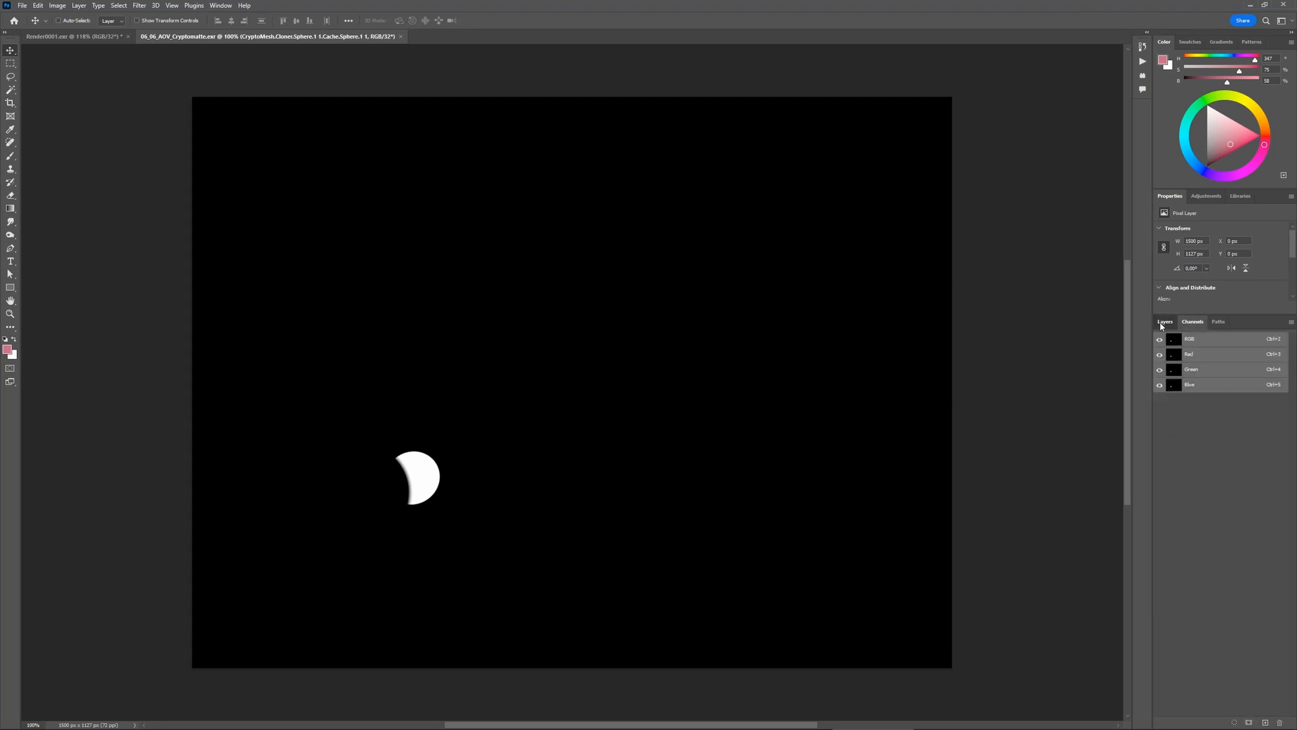
{"action": "left_click", "coordinate": [1163, 323]}
{"action": "left_click", "coordinate": [1184, 391]}
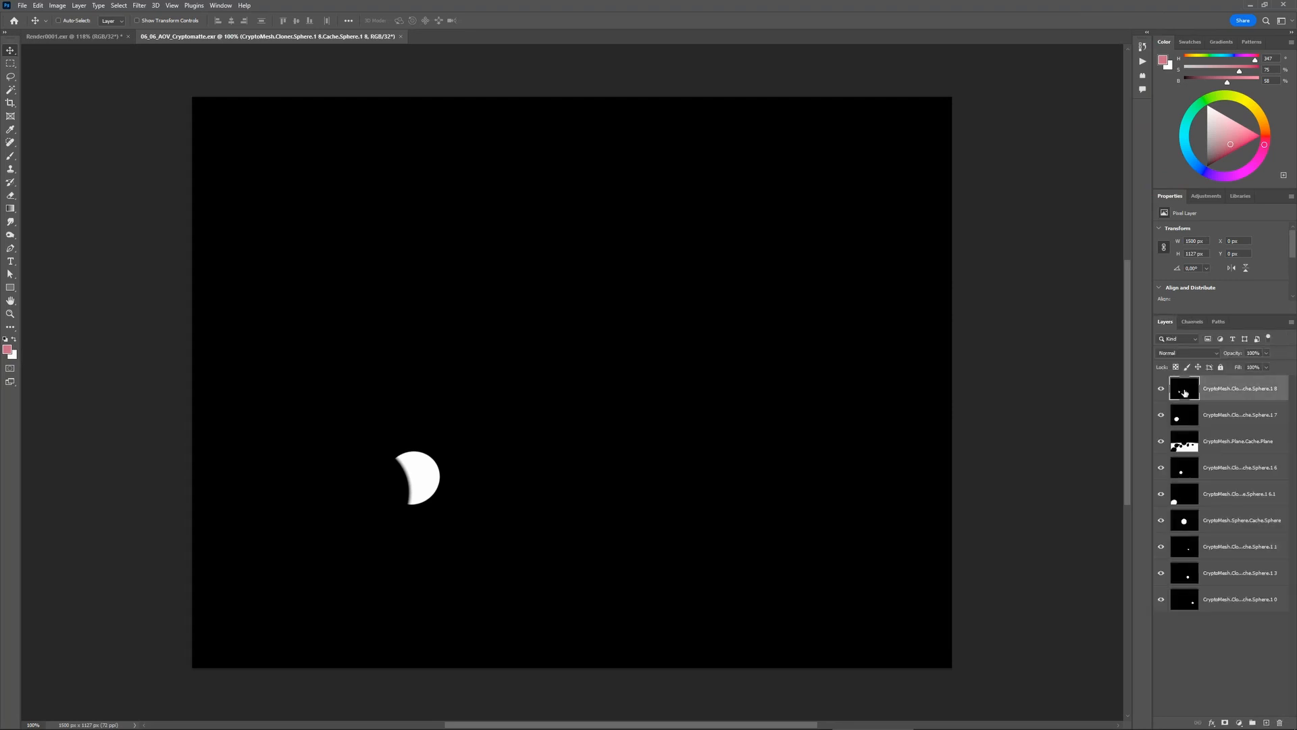
{"action": "left_click", "coordinate": [1185, 393], "text": "ctrl"}
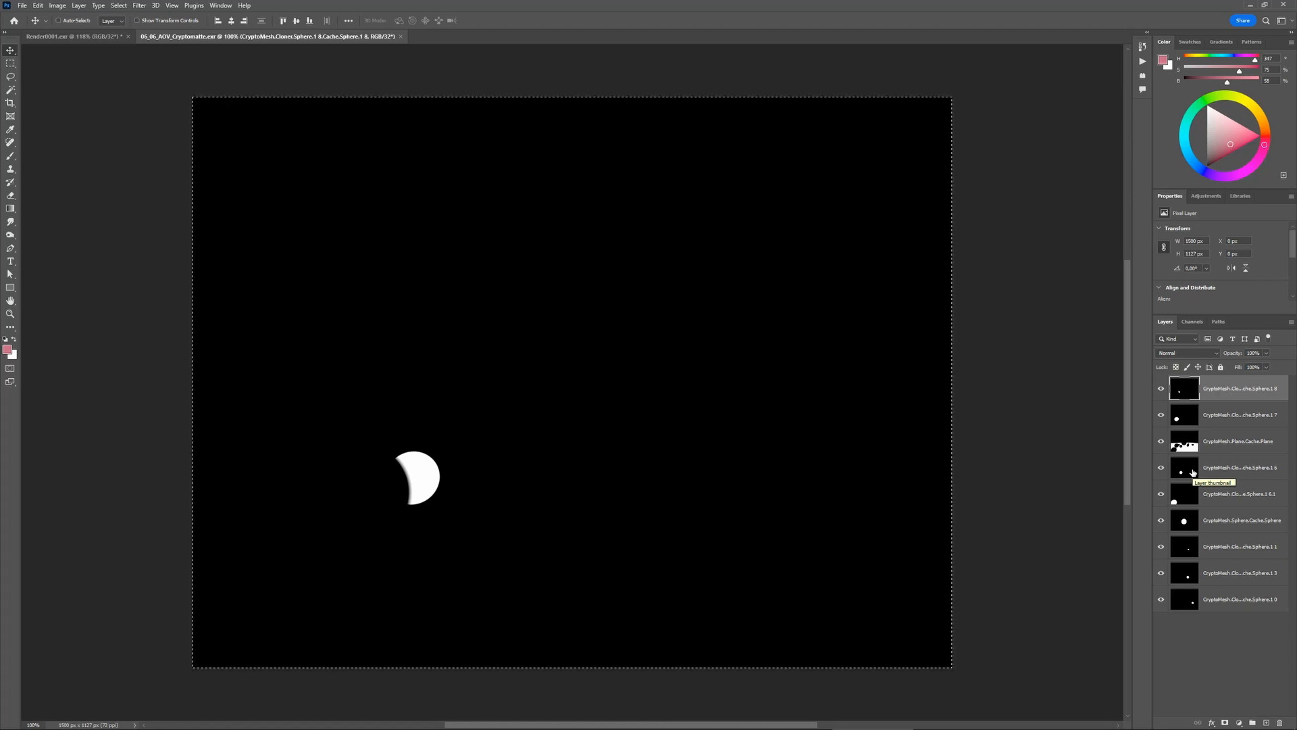
- Close the Cryptomatte document and reopen 06_06_AOV_Cryptomatte.exr with Cryptomatte Masks and the transparent option enabled
{"action": "left_click", "coordinate": [400, 36]}
{"action": "left_click_drag", "start_coordinate": [416, 6], "coordinate": [449, 23]}
{"action": "left_click_drag", "start_coordinate": [29, 27], "coordinate": [292, 53]}
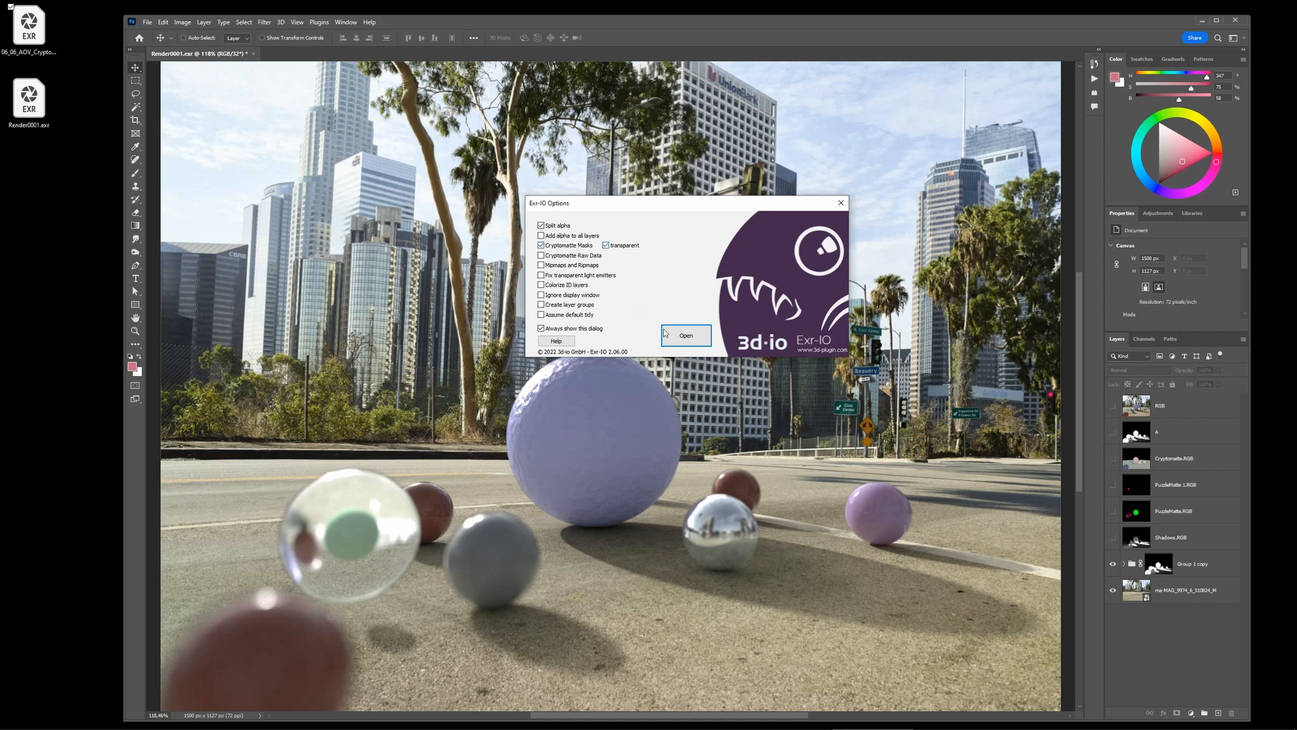
{"action": "left_click", "coordinate": [685, 338]}
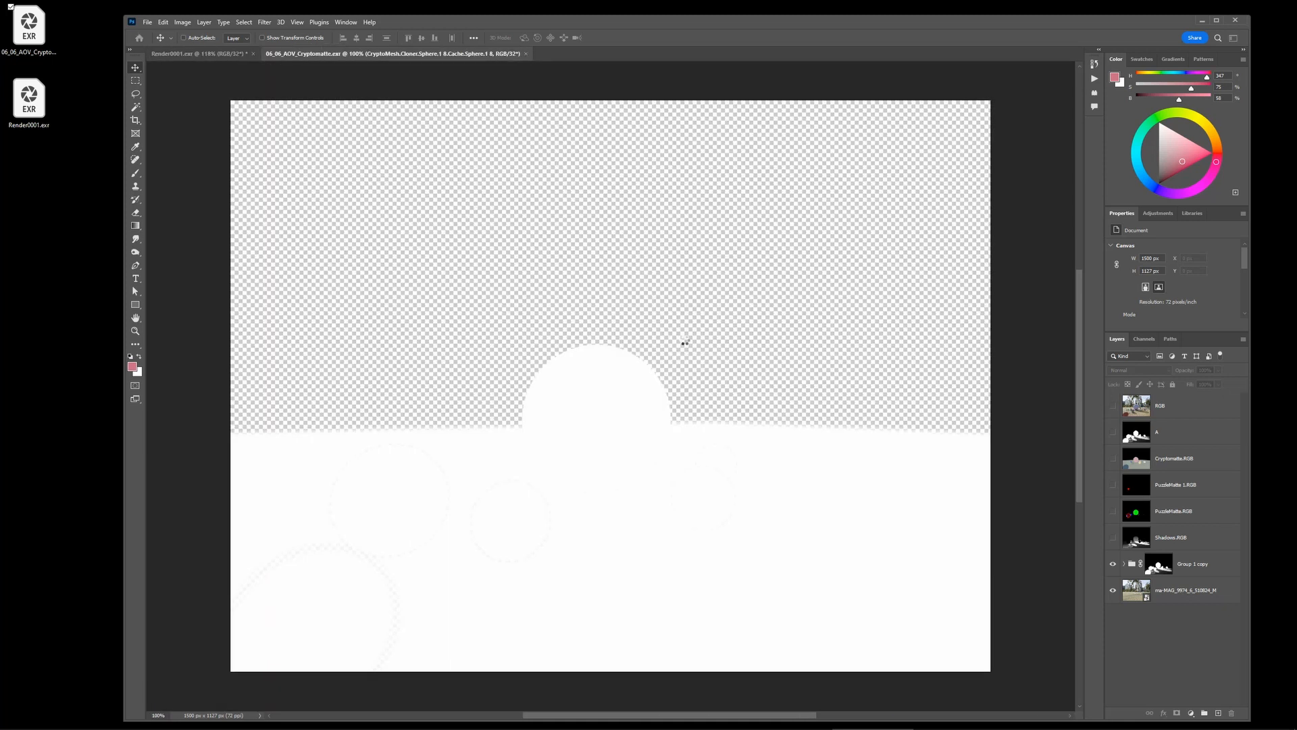
{"action": "left_click", "coordinate": [1216, 20]}
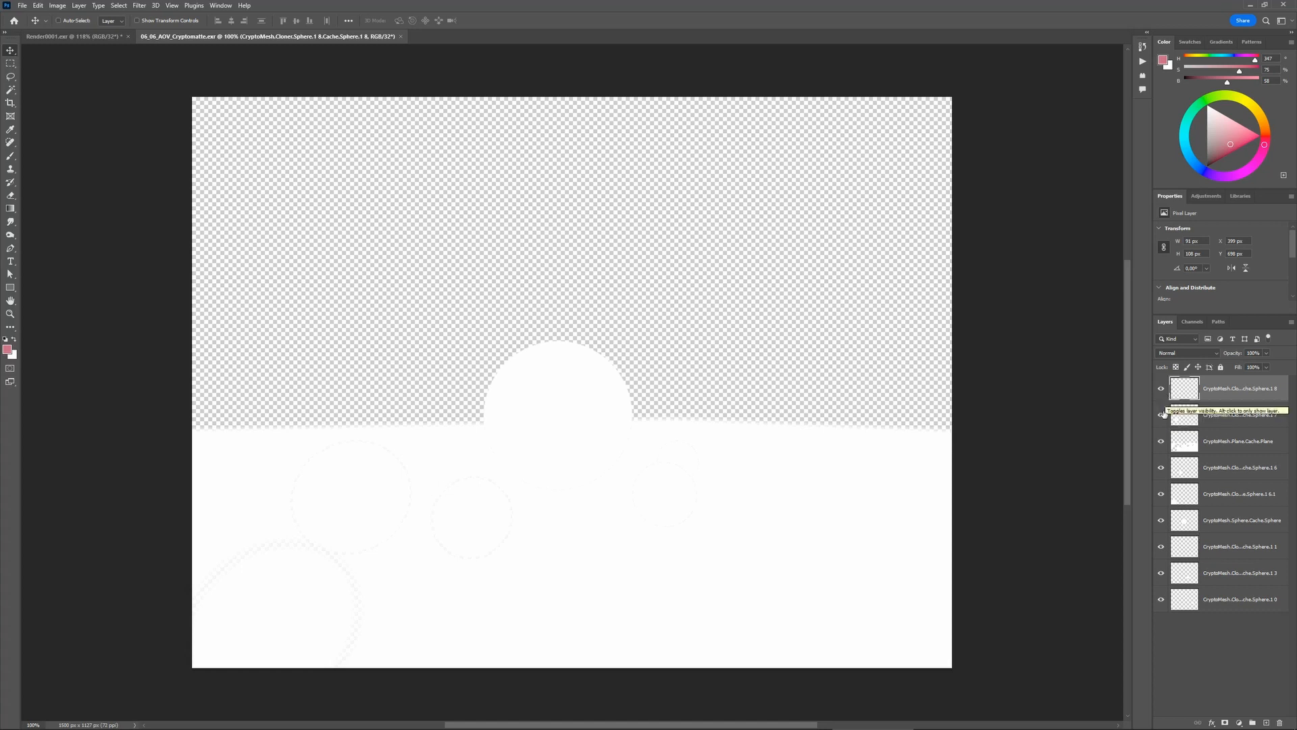
- Isolate the topmost CryptoMesh layer by hiding the others, and show all the layers again
{"action": "left_click_drag", "start_coordinate": [1161, 414], "coordinate": [1161, 573]}
{"action": "left_click", "coordinate": [1166, 627]}
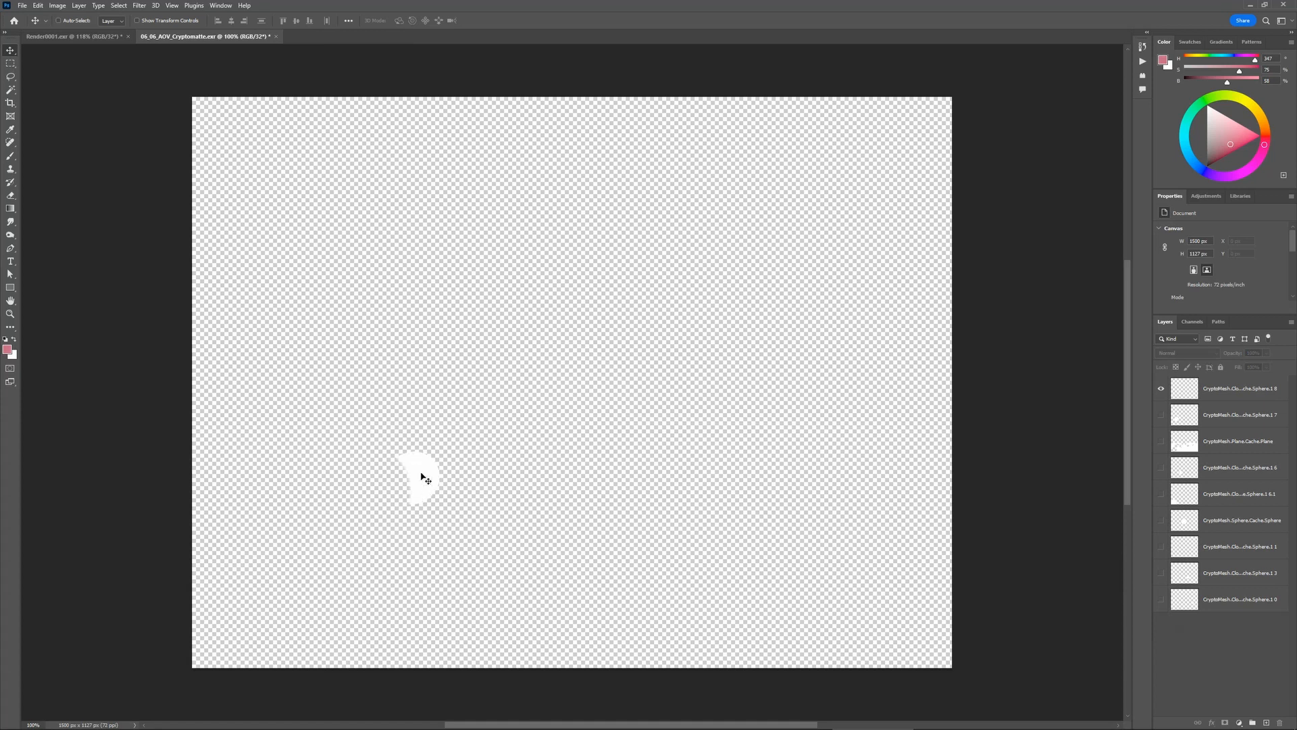
{"action": "left_click", "coordinate": [1162, 415]}
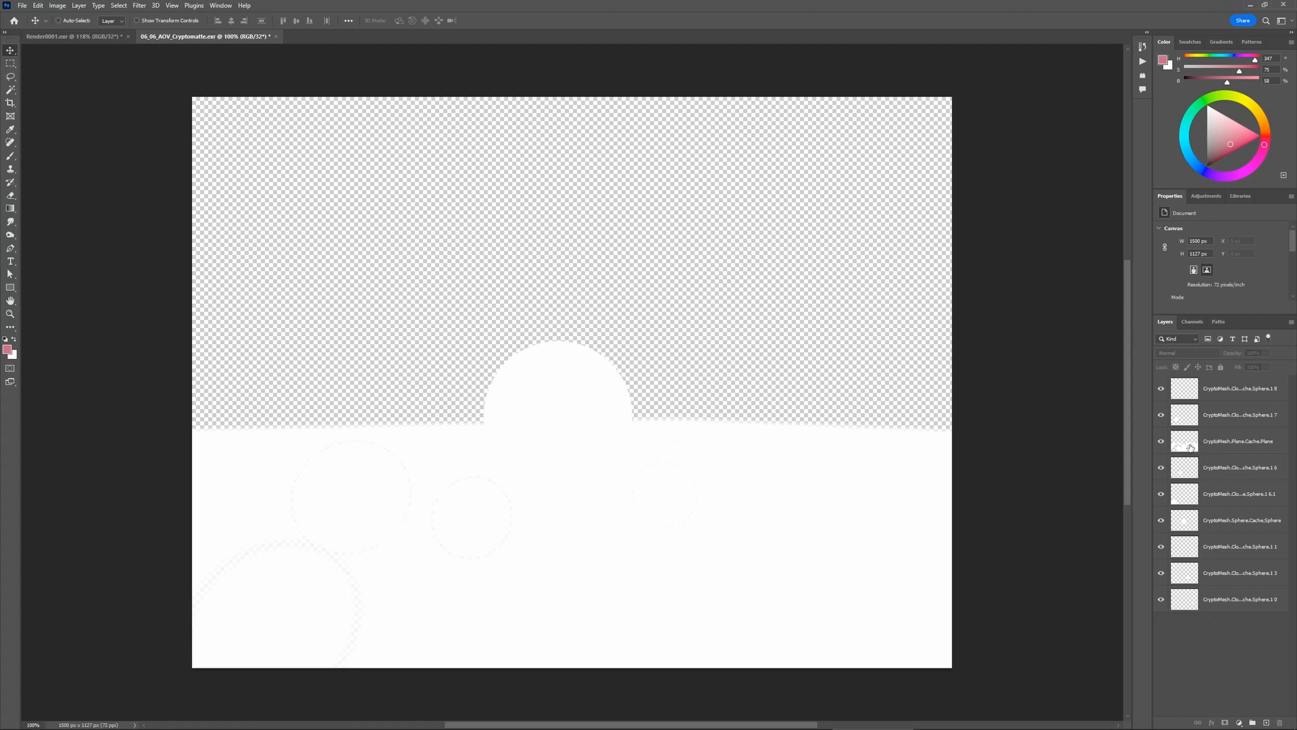
- Test the transparent CryptoMesh layers by loading several sphere mattes and the Plane matte as selections
{"action": "left_click", "coordinate": [1182, 415], "text": "ctrl"}
{"action": "left_click", "coordinate": [1185, 499], "text": "ctrl"}
{"action": "left_click", "coordinate": [1193, 570], "text": "ctrl"}
{"action": "left_click", "coordinate": [1194, 500], "text": "ctrl"}
{"action": "left_click", "coordinate": [1183, 425], "text": "ctrl"}
{"action": "left_click", "coordinate": [1183, 426]}
{"action": "left_click", "coordinate": [1184, 447], "text": "ctrl"}
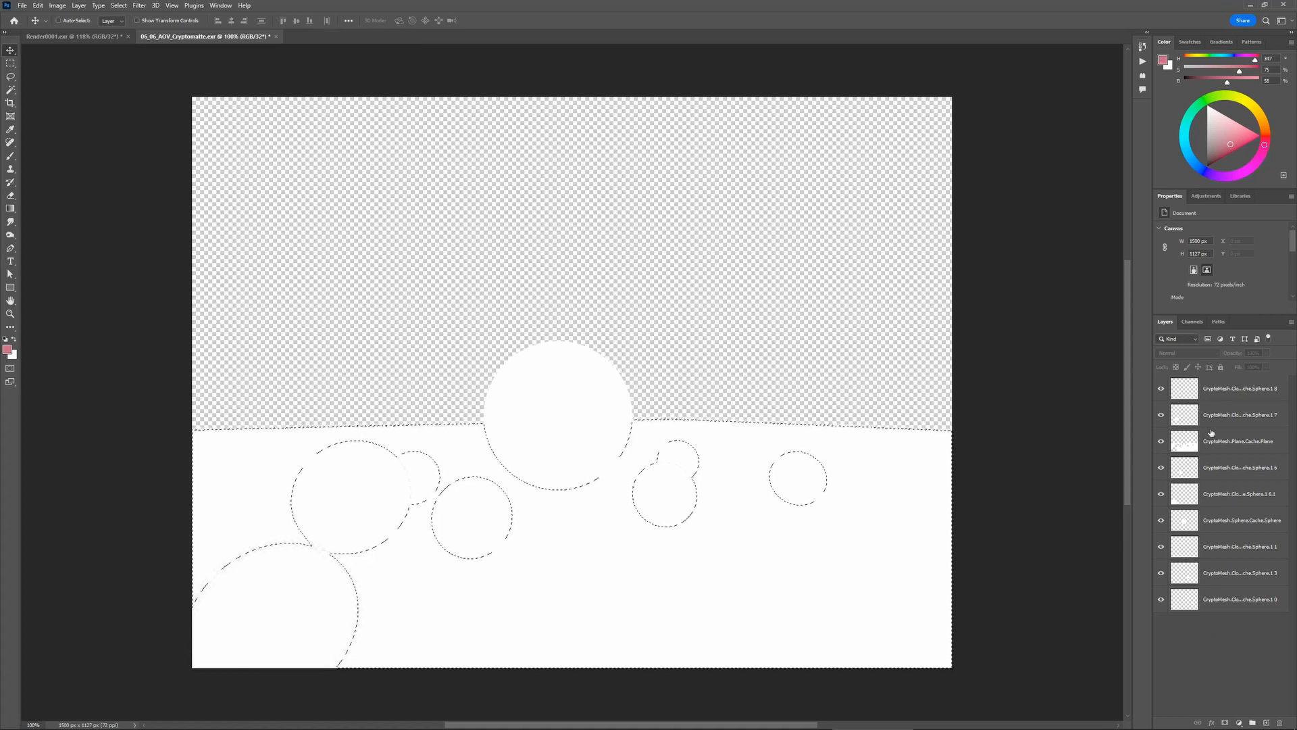
- Group all the CryptoMesh layers and name the group Crypto
{"action": "left_click", "coordinate": [1220, 395]}
{"action": "left_click", "coordinate": [1221, 599], "text": "shift"}
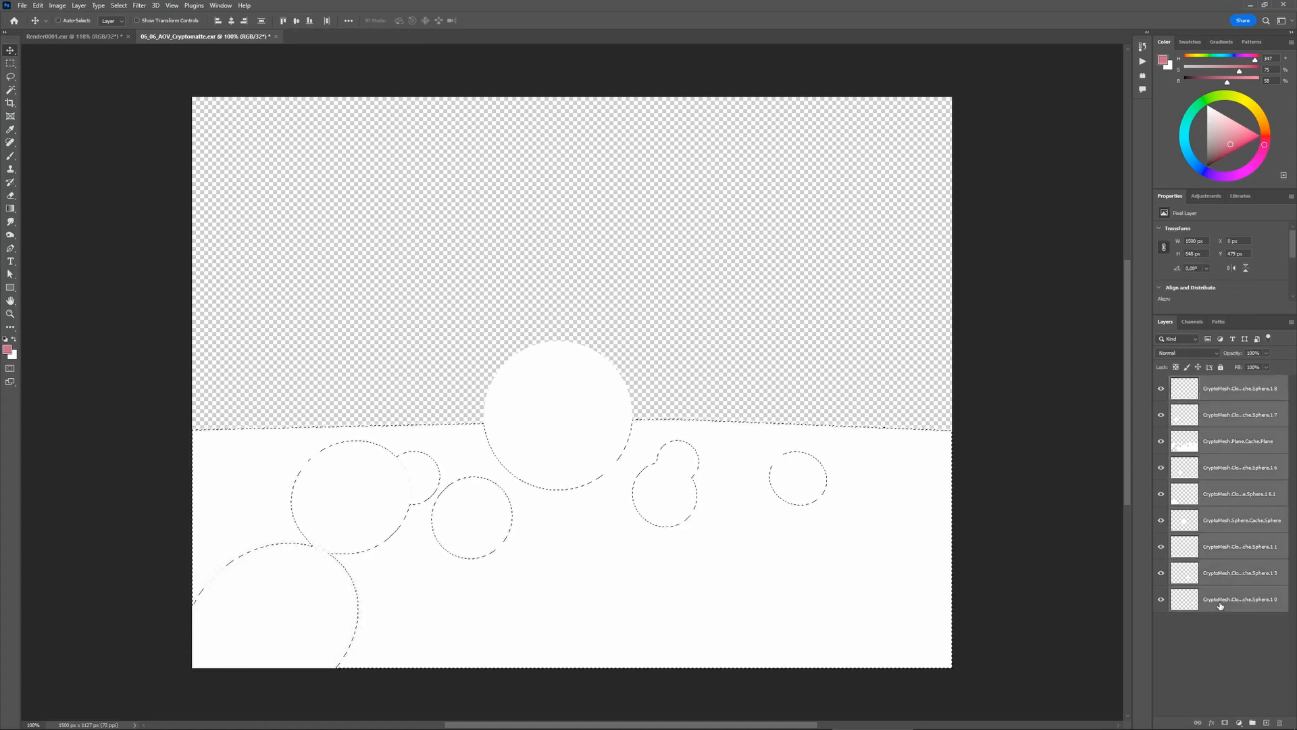
{"action": "key", "text": "ctrl+g"}
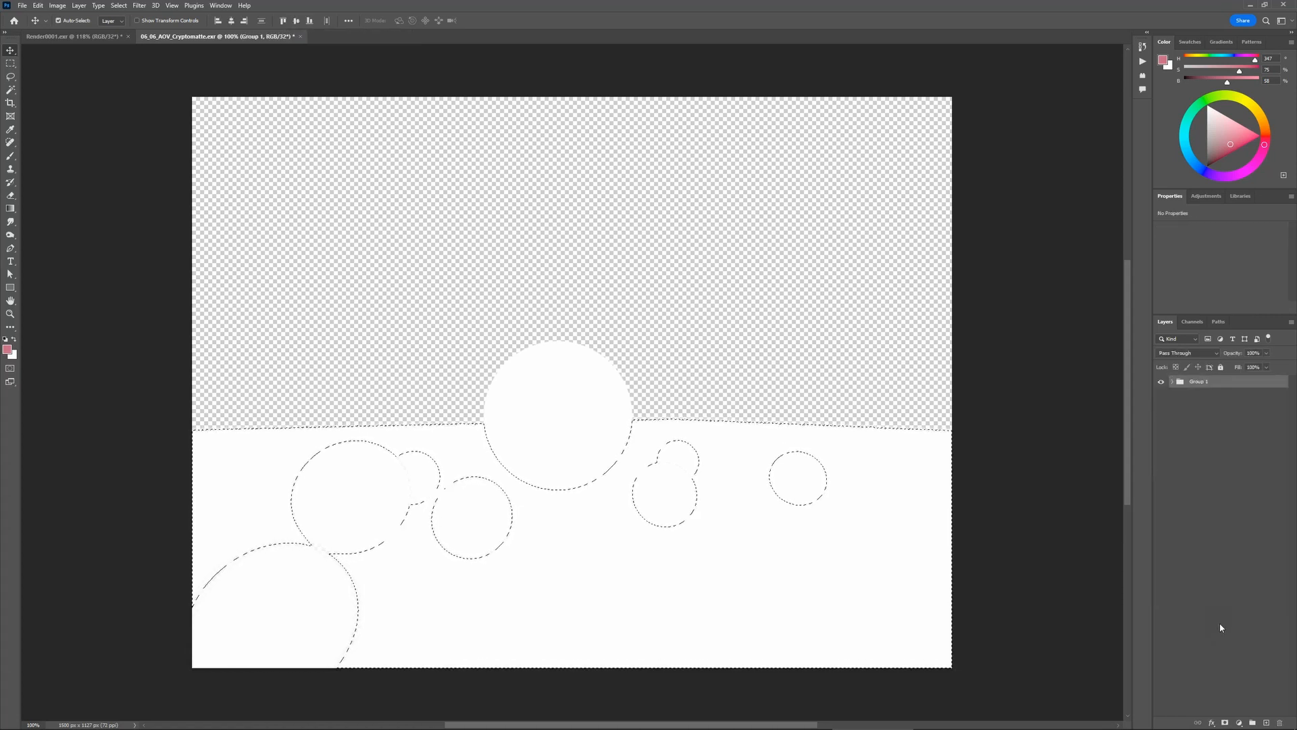
{"action": "double_click", "coordinate": [1197, 382]}
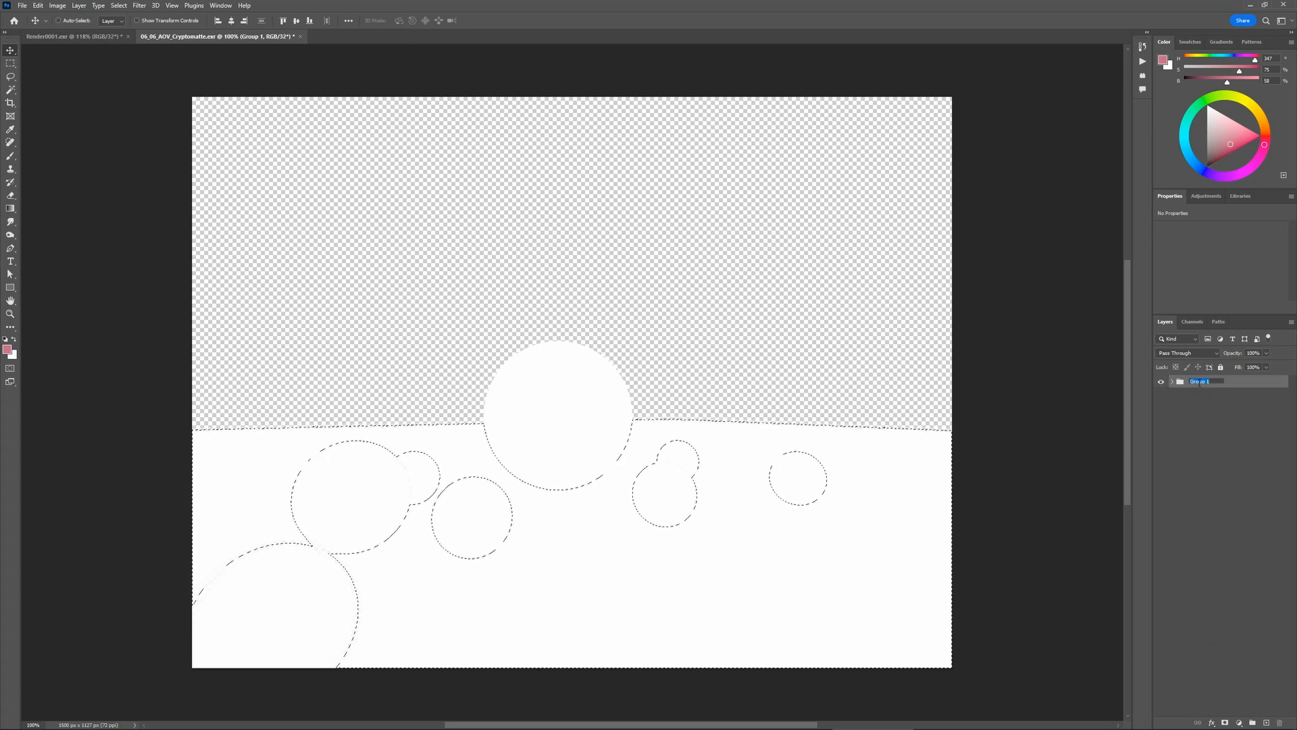
{"action": "type", "text": "Crypto"}
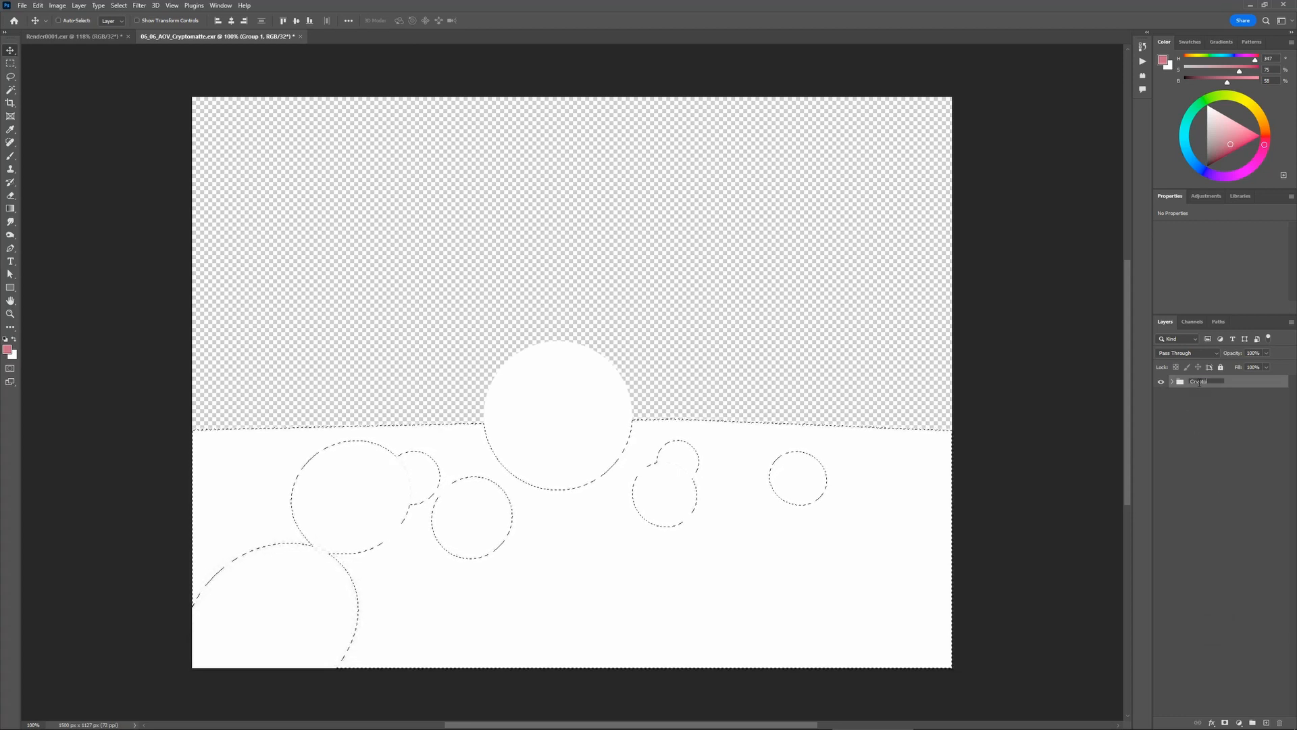
{"action": "key", "text": "Return"}
- Copy the Crypto group into the Render0001.exr document, expand the group and hide it
{"action": "left_click_drag", "start_coordinate": [534, 366], "coordinate": [266, 225]}
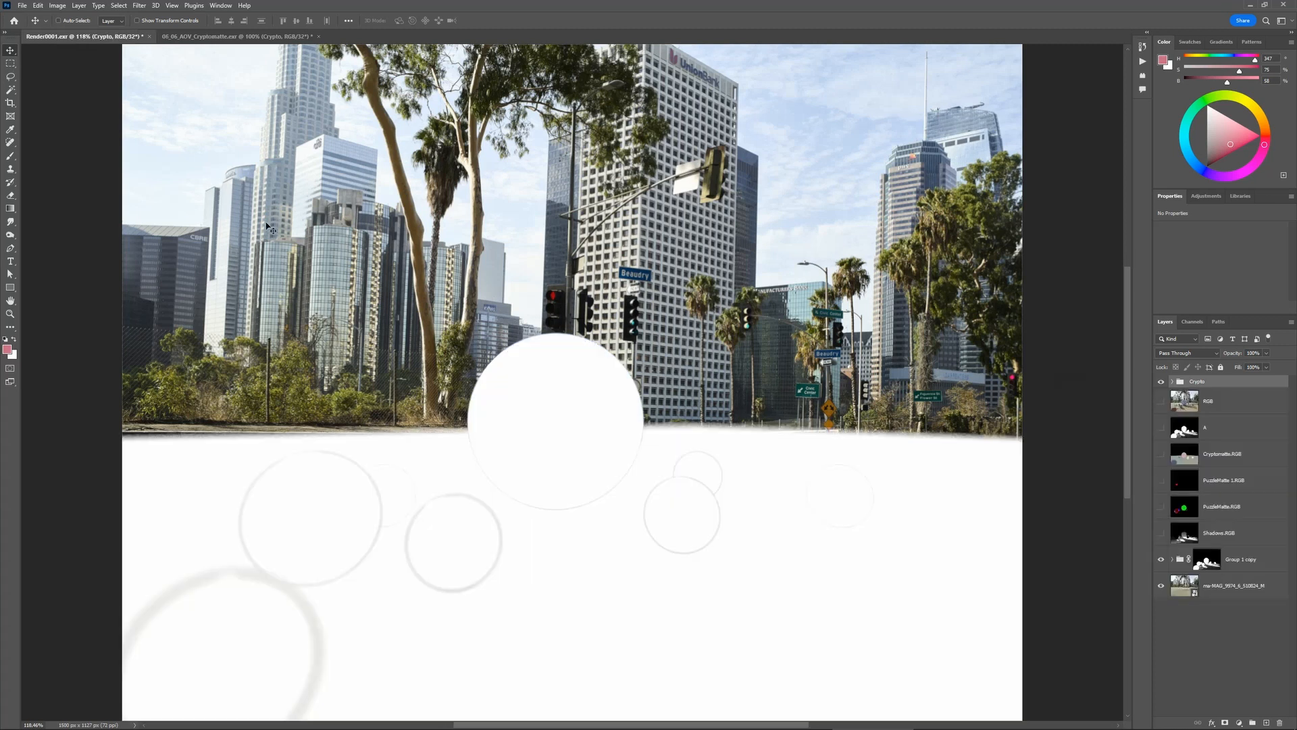
{"action": "left_click", "coordinate": [1173, 382]}
{"action": "left_click", "coordinate": [1161, 382]}
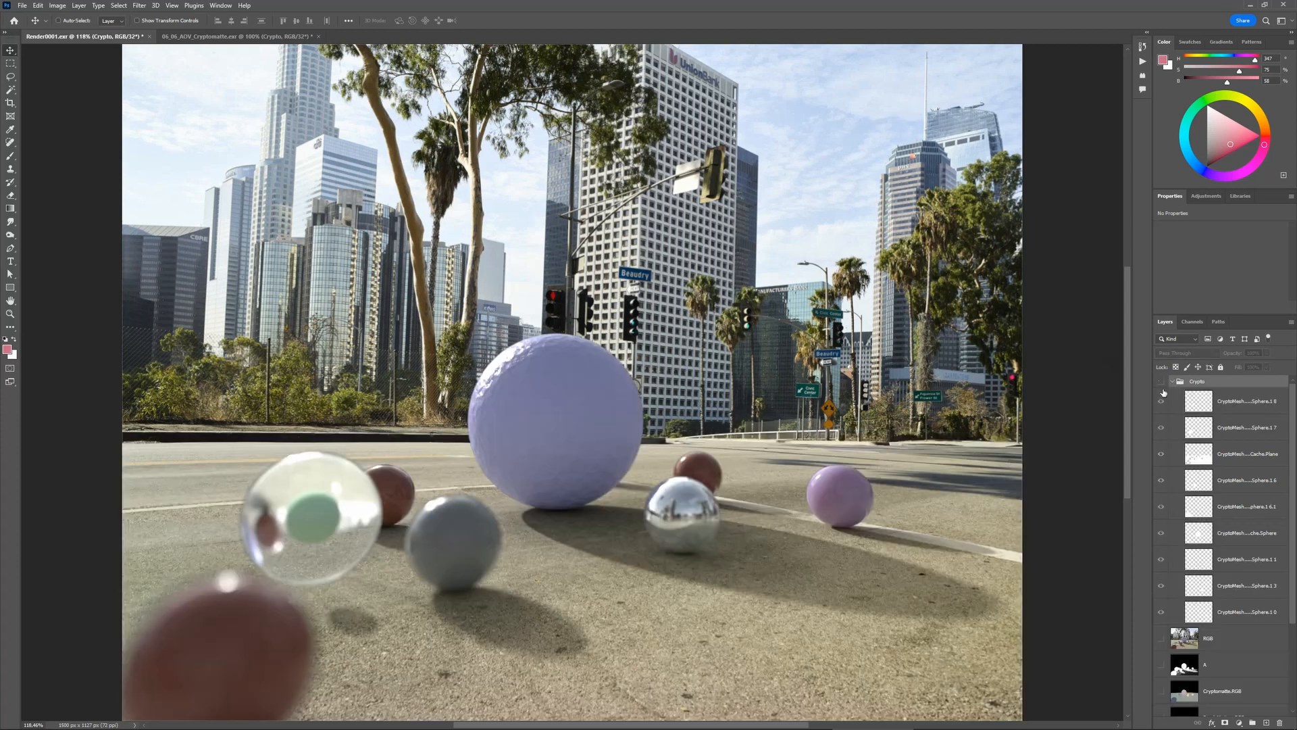
- Check the mattes in the Crypto group against the composite by loading different sphere and Plane layers as selections
{"action": "left_click", "coordinate": [1201, 483], "text": "ctrl"}
{"action": "left_click", "coordinate": [1200, 433], "text": "ctrl"}
{"action": "left_click", "coordinate": [1202, 534], "text": "ctrl"}
{"action": "left_click", "coordinate": [1198, 613], "text": "ctrl"}
{"action": "left_click", "coordinate": [1199, 511], "text": "ctrl"}
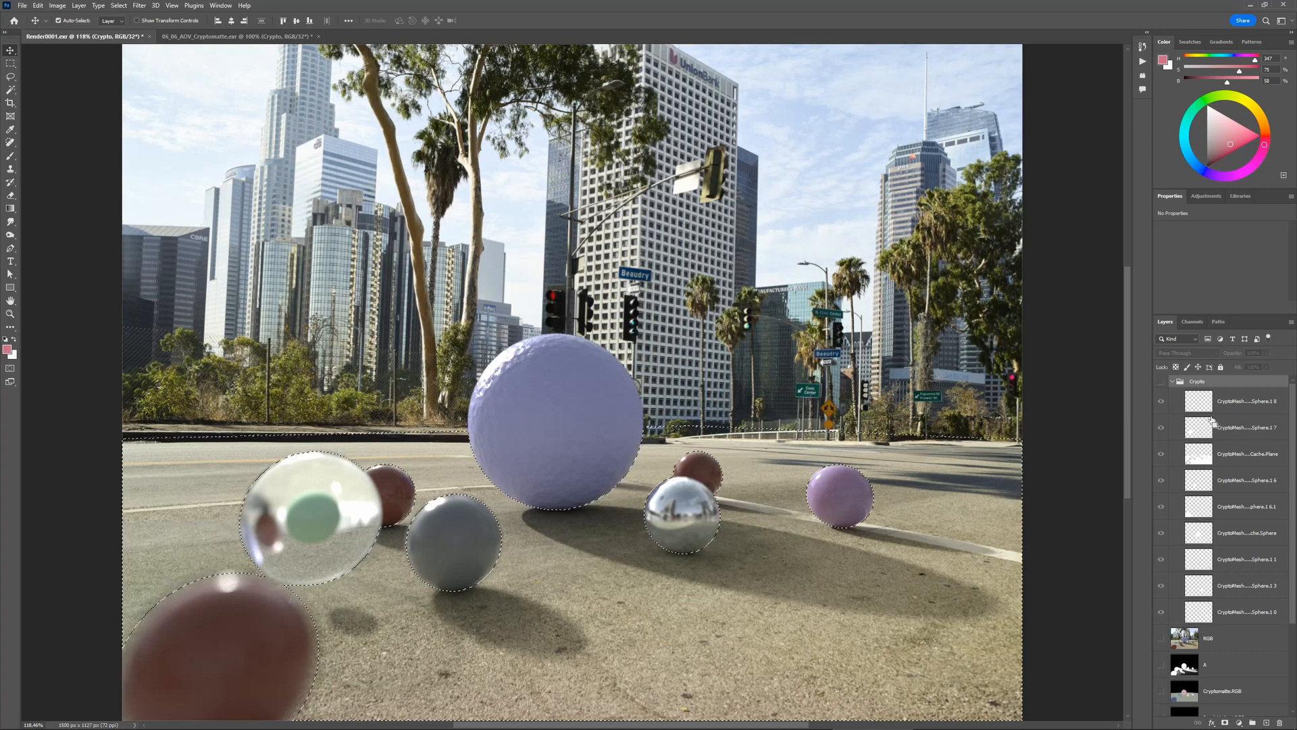
{"action": "left_click", "coordinate": [1211, 422], "text": "ctrl"}
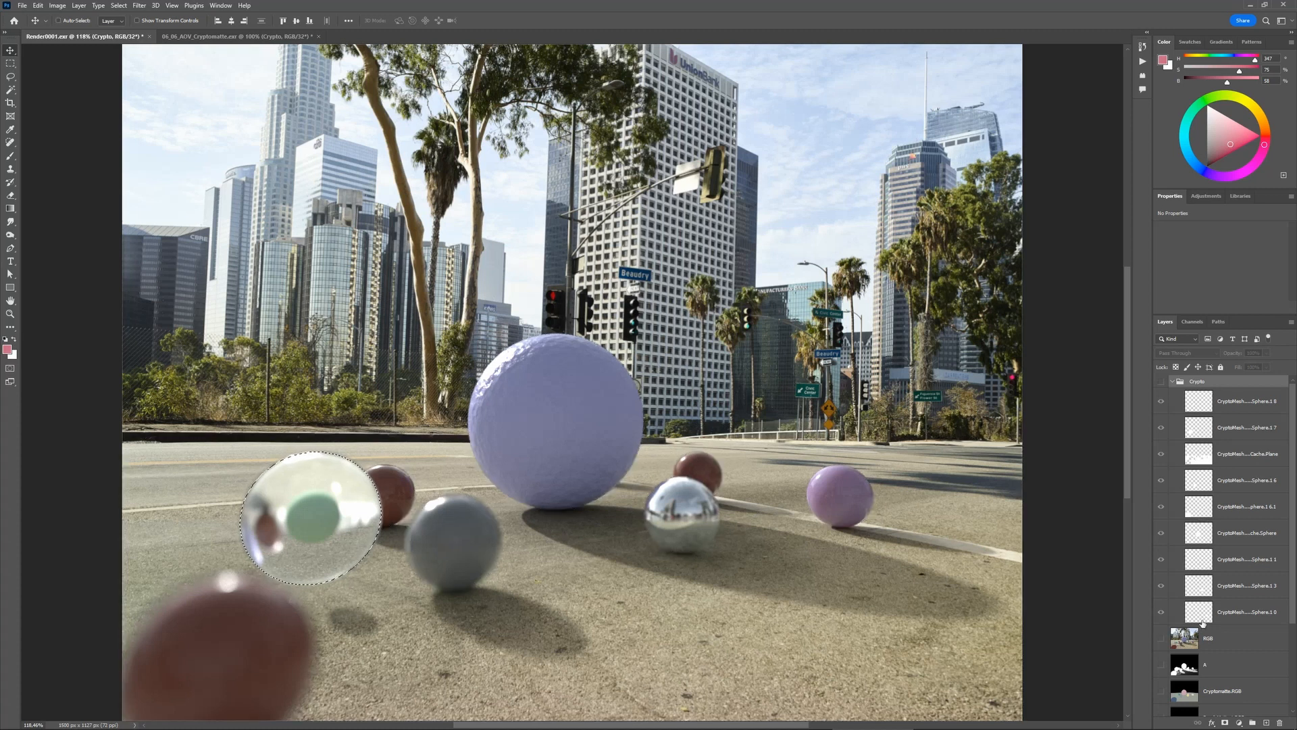
{"action": "left_click", "coordinate": [1199, 589], "text": "ctrl"}
{"action": "left_click", "coordinate": [1206, 502], "text": "ctrl"}
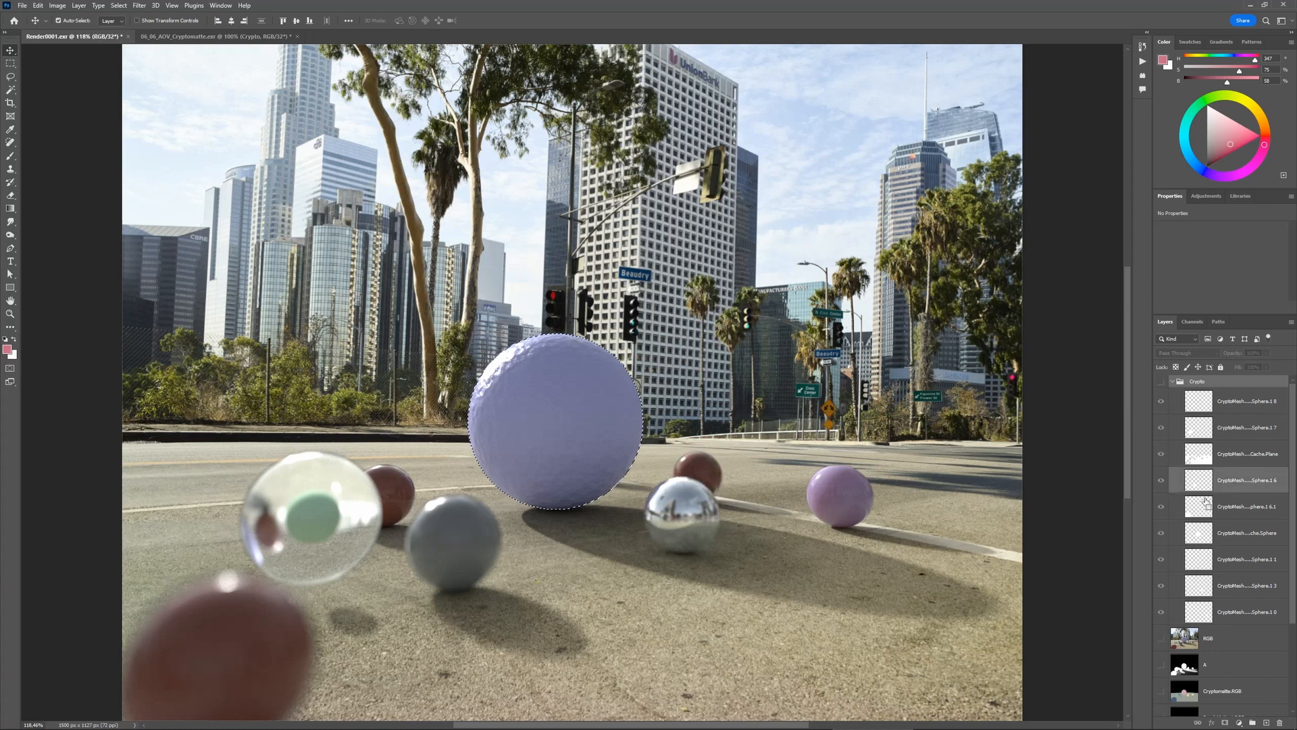
{"action": "left_click", "coordinate": [1205, 454], "text": "ctrl"}
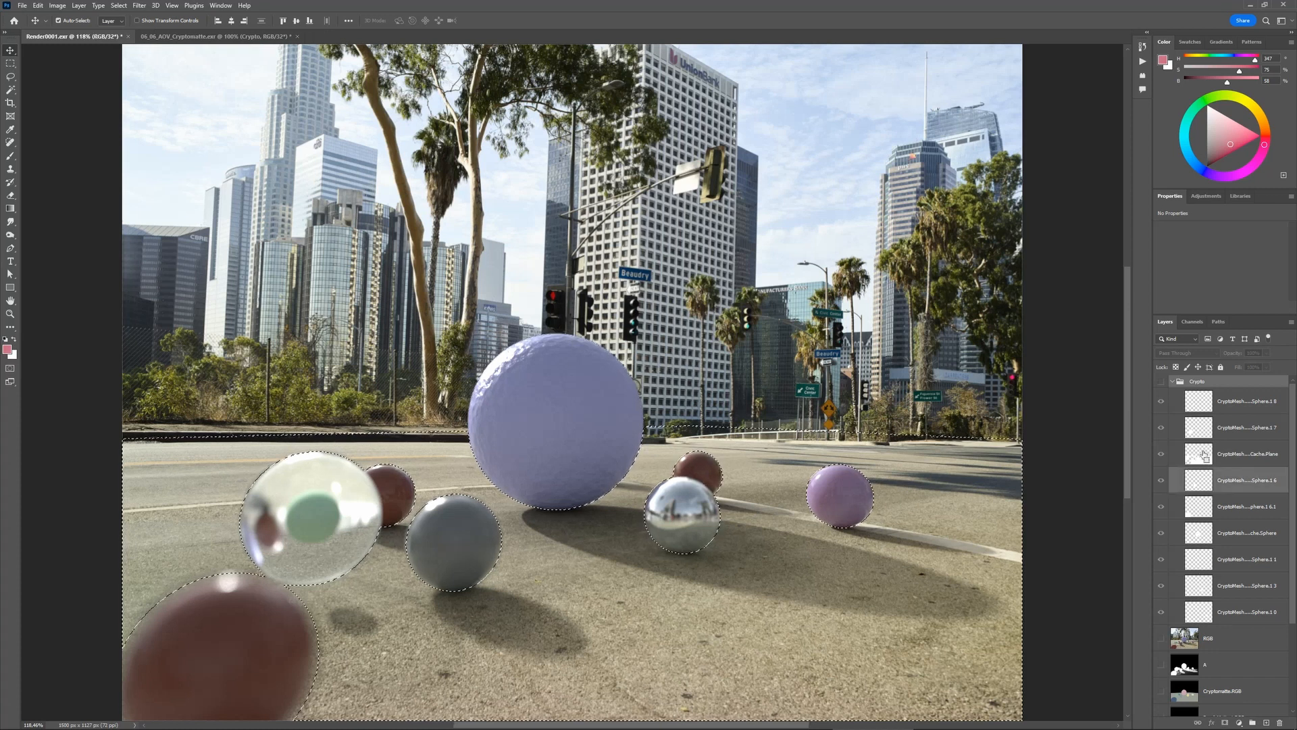
{"action": "left_click", "coordinate": [1200, 404], "text": "ctrl"}
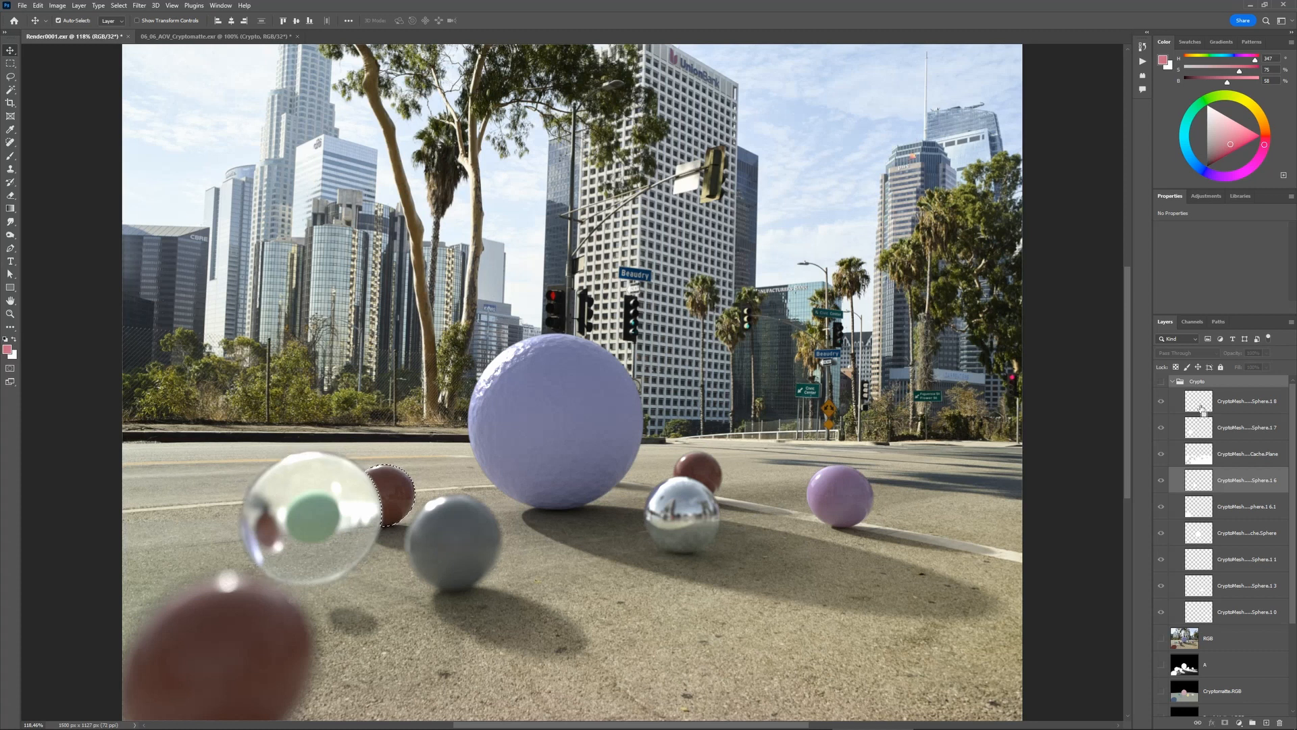
{"action": "left_click", "coordinate": [1201, 408]}
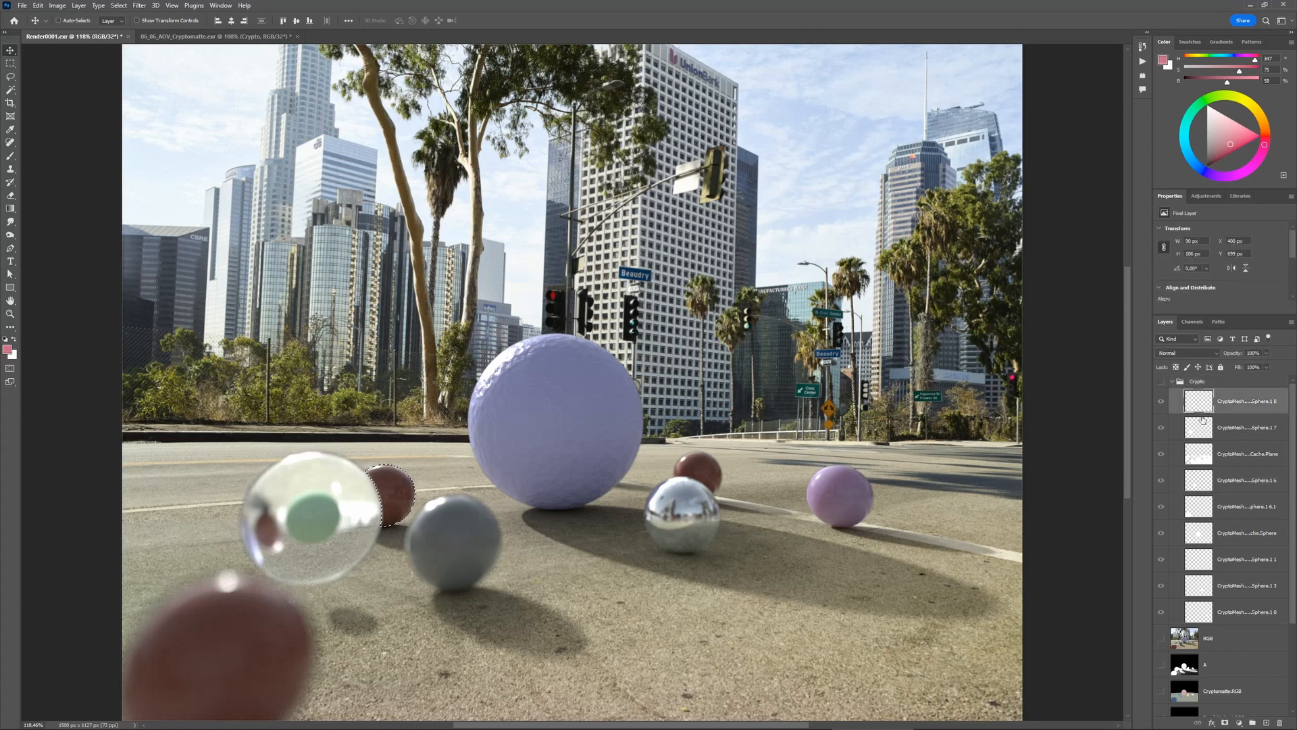
- Show the Crypto group, pick the large foreground sphere's matte layer on the canvas, and hide all the other matte layers
{"action": "left_click", "coordinate": [1161, 383]}
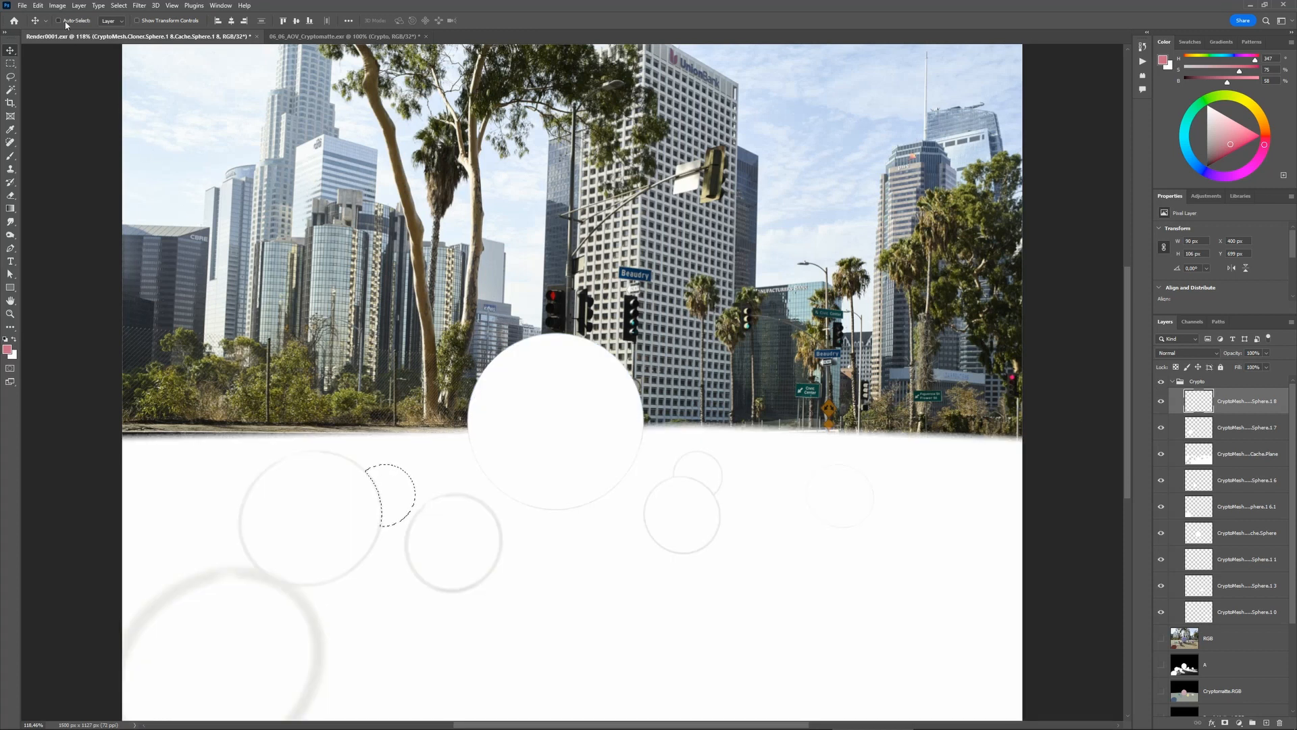
{"action": "left_click", "coordinate": [206, 642]}
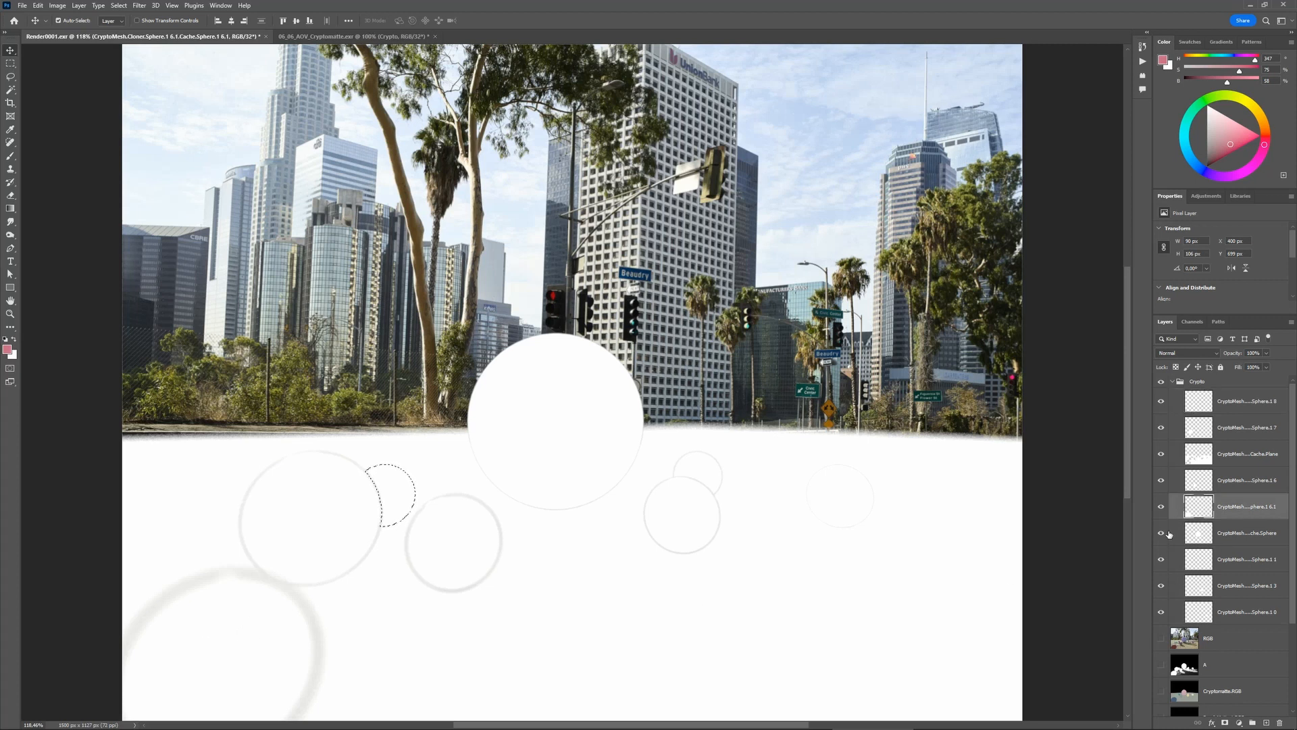
{"action": "left_click_drag", "start_coordinate": [1169, 533], "coordinate": [1156, 576]}
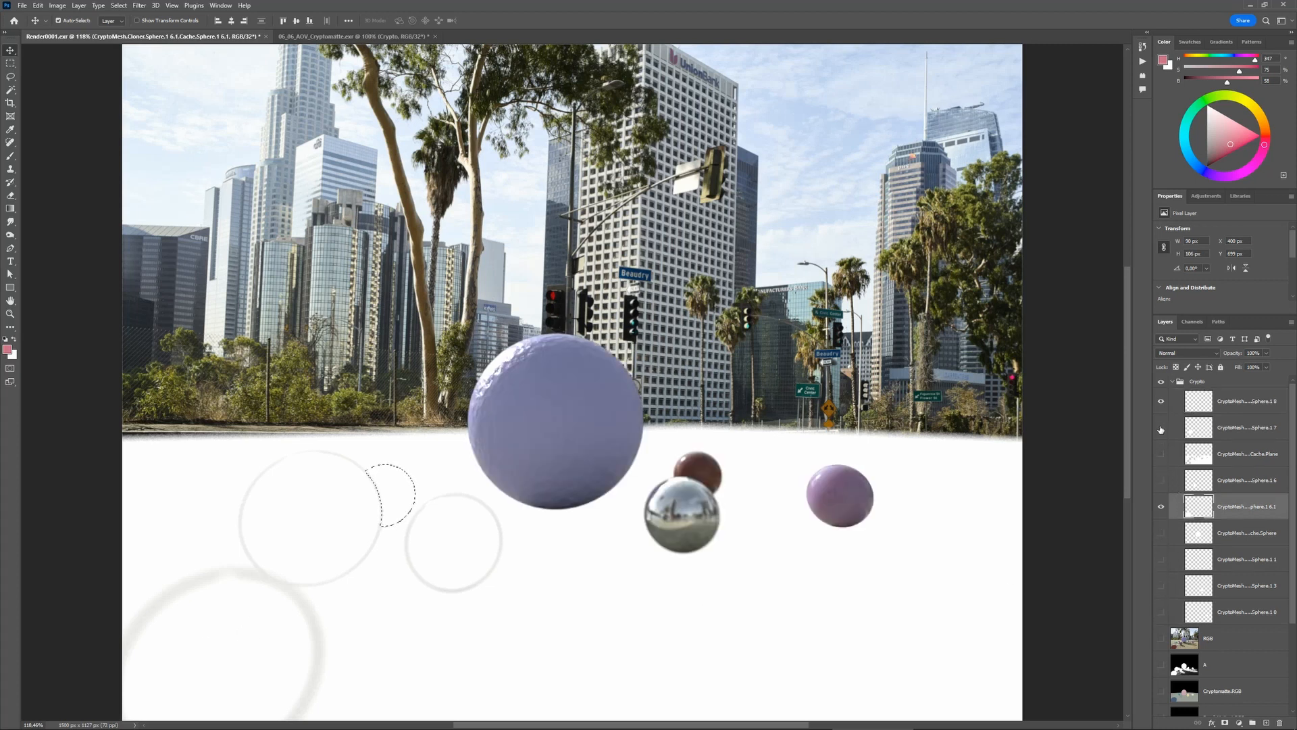
{"action": "left_click", "coordinate": [1161, 402]}
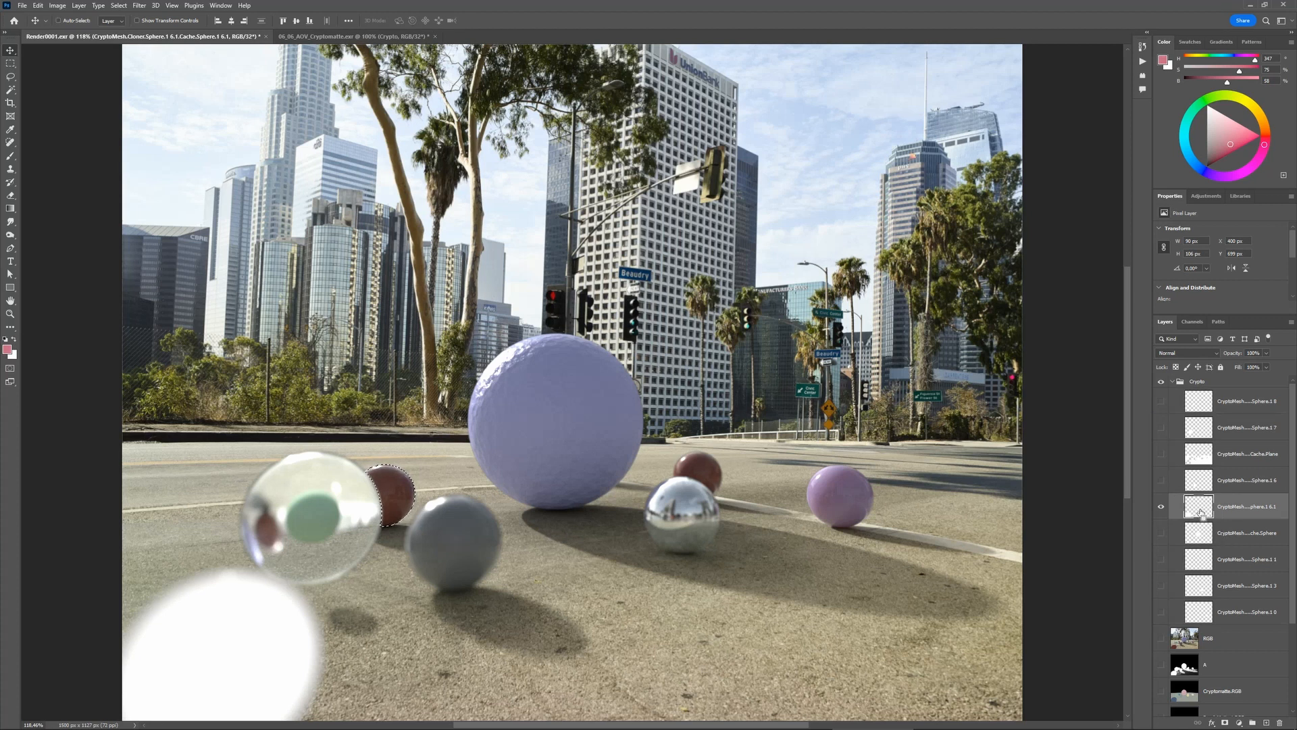
- Load the large foreground sphere's matte as a selection, hide the Crypto group, and add a Hue/Saturation adjustment masked to that sphere
{"action": "left_click", "coordinate": [1201, 512], "text": "ctrl"}
{"action": "left_click", "coordinate": [1161, 382]}
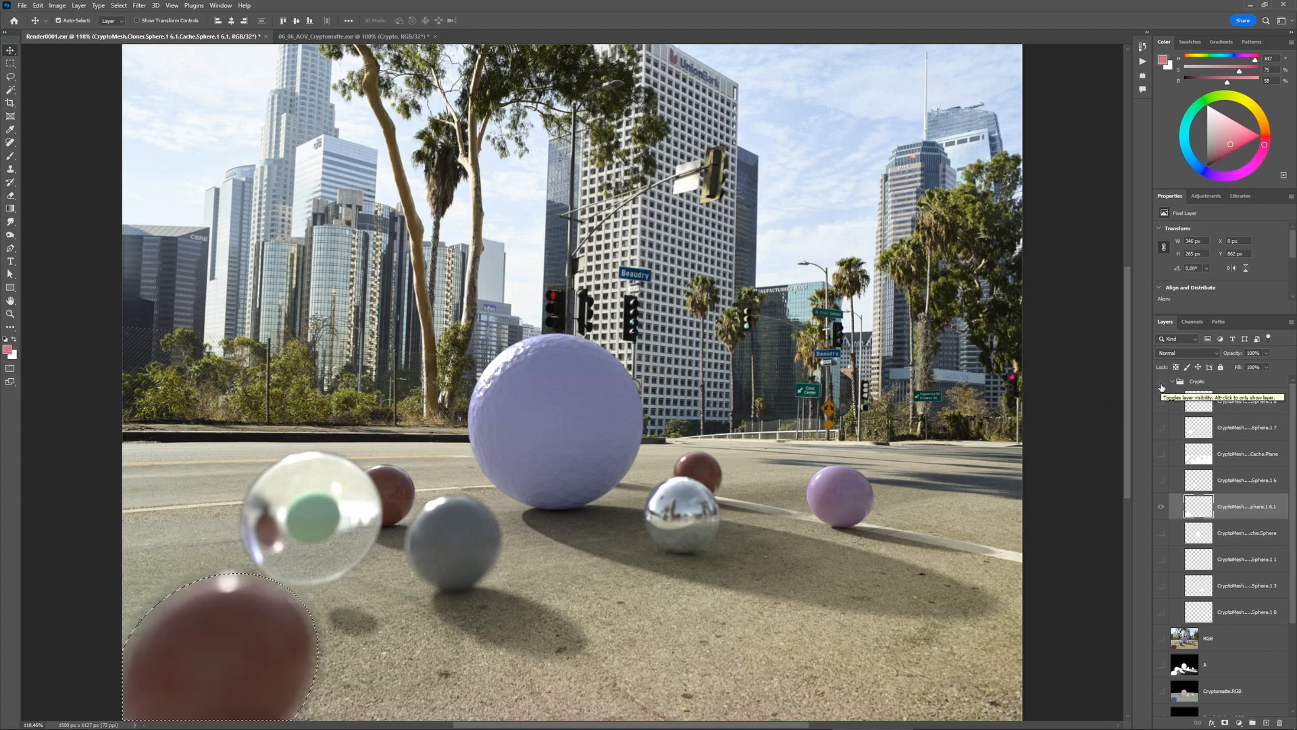
{"action": "left_click", "coordinate": [1239, 722]}
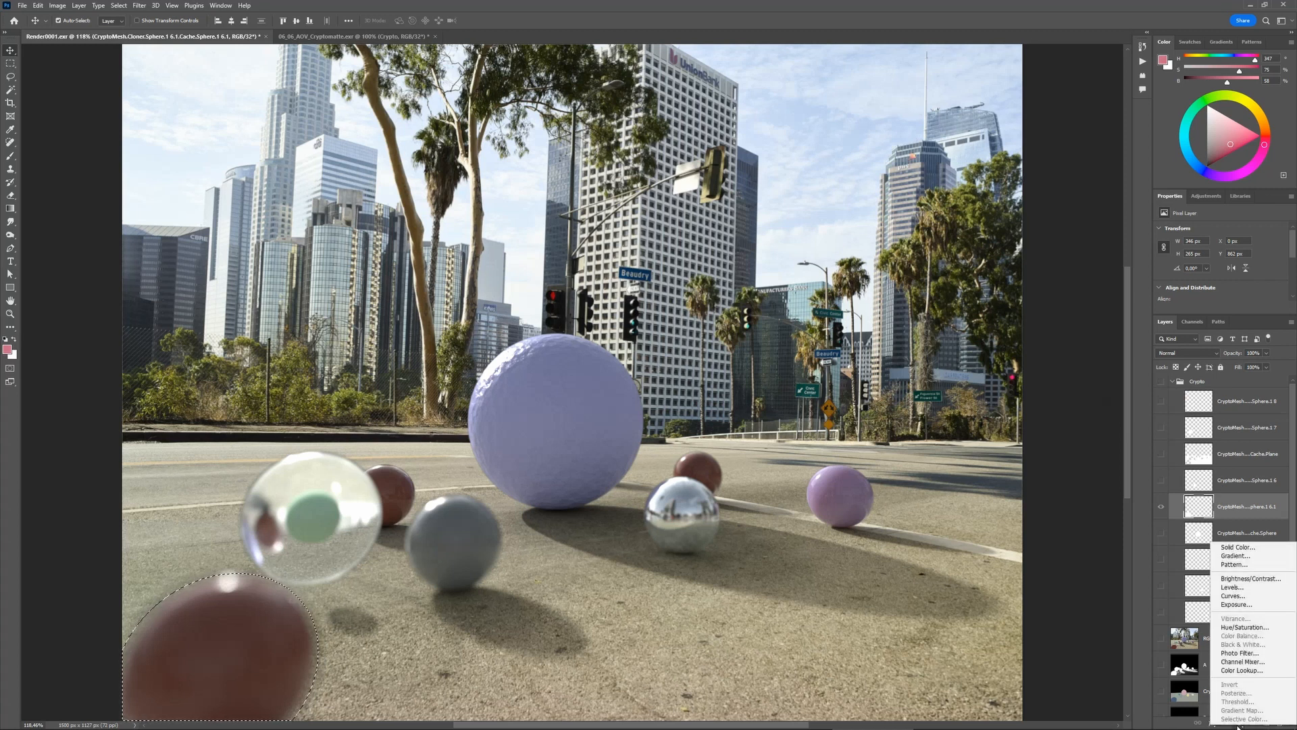
{"action": "left_click", "coordinate": [1265, 628]}
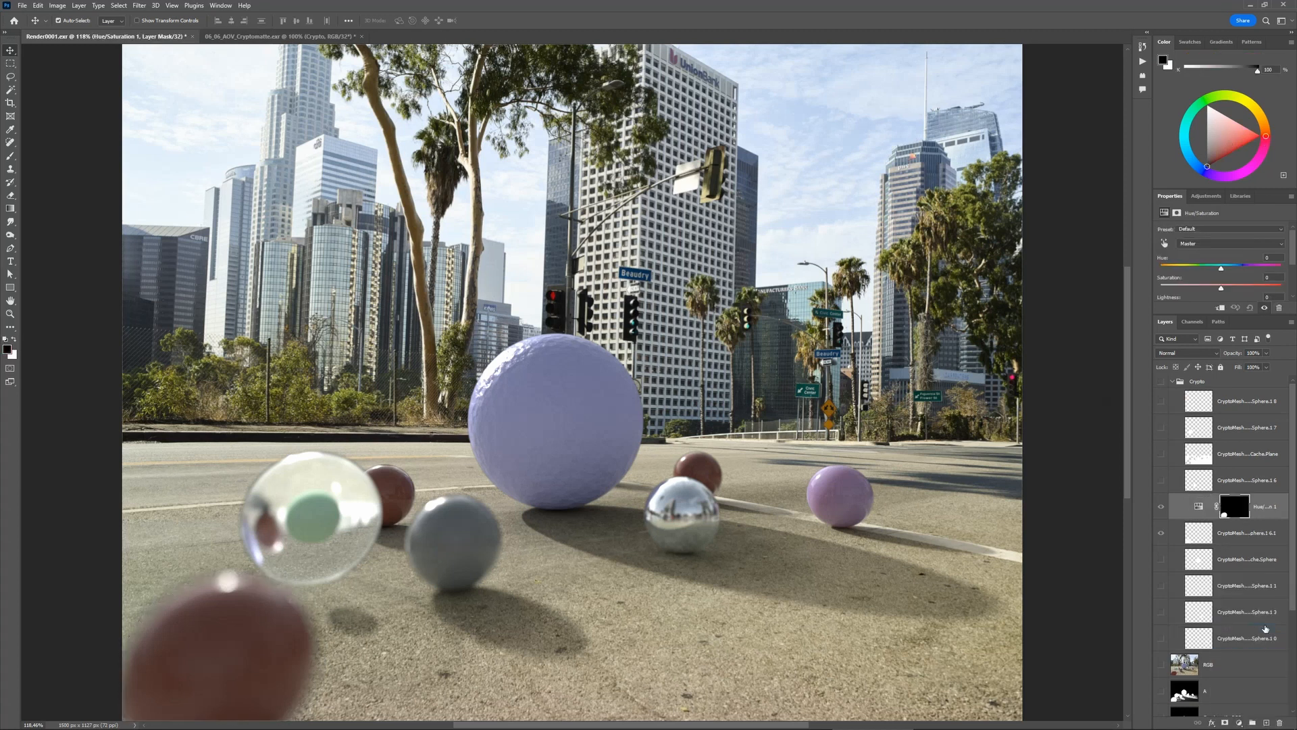
- Shift the foreground sphere's hue and raise its saturation, and place the Hue/Saturation adjustment outside the Crypto group, directly above the RGB layer
{"action": "left_click_drag", "start_coordinate": [1200, 511], "coordinate": [1193, 641]}
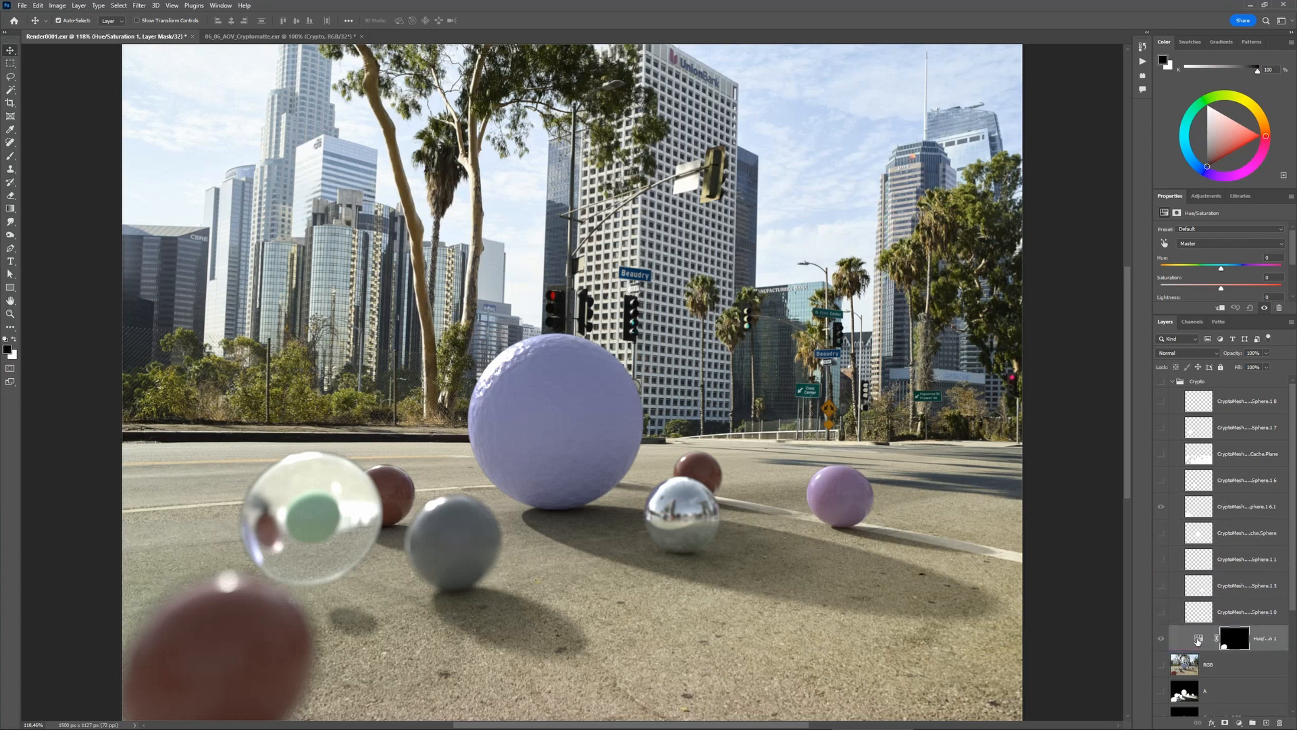
{"action": "left_click", "coordinate": [1198, 639]}
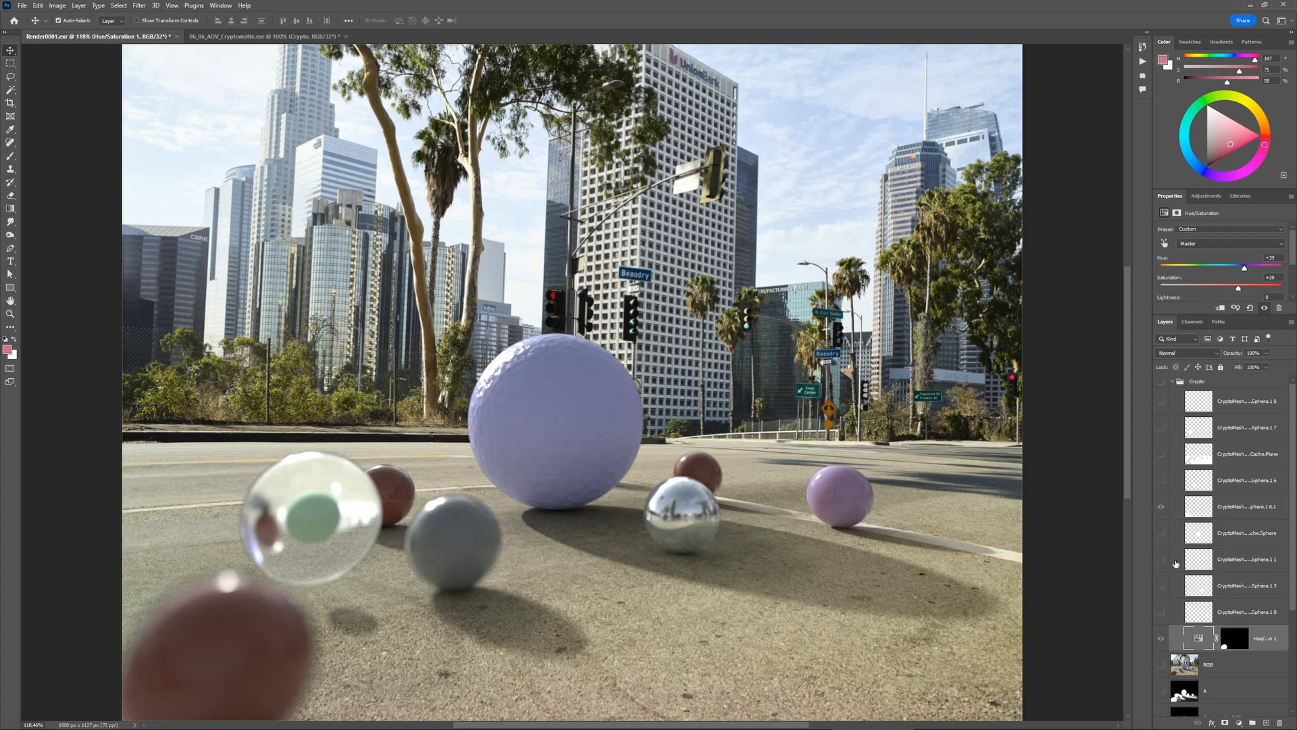
{"action": "left_click_drag", "start_coordinate": [1186, 639], "coordinate": [1180, 661]}
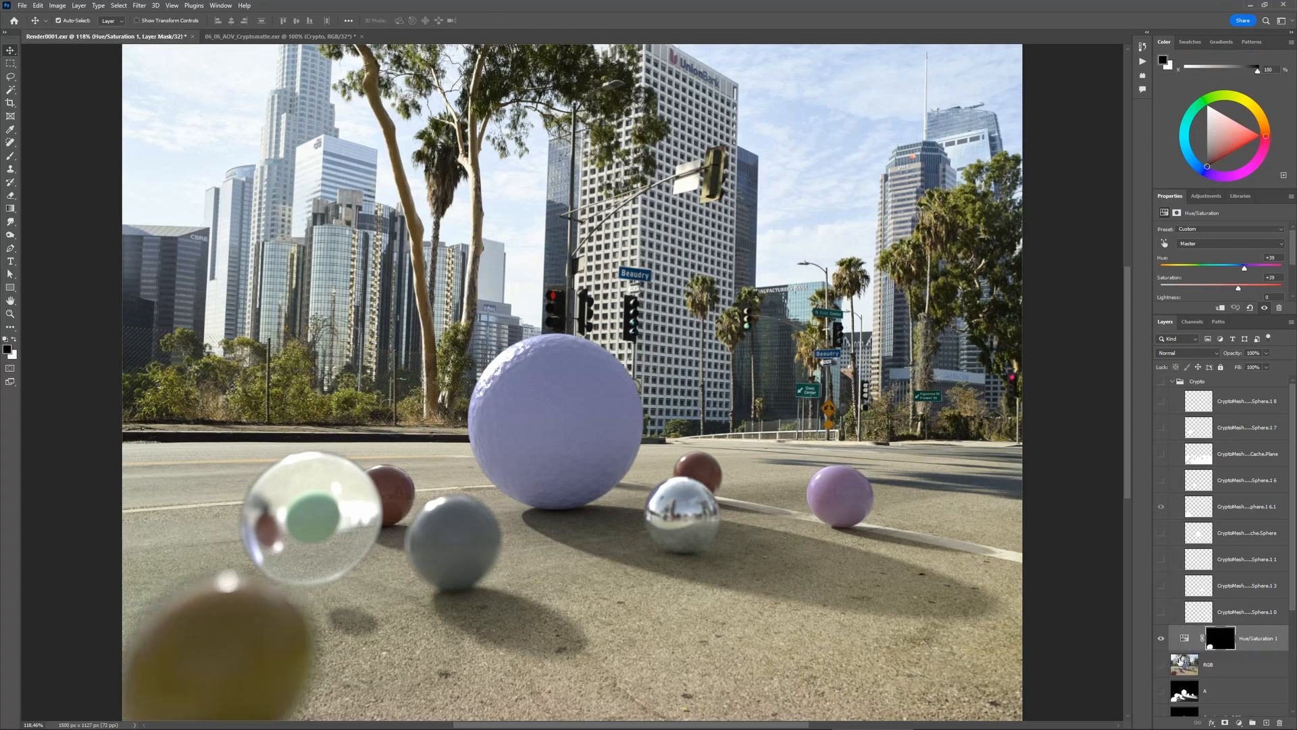
- Delete the Hue/Saturation adjustment layer and collapse the Crypto group
{"action": "left_click", "coordinate": [1186, 637]}
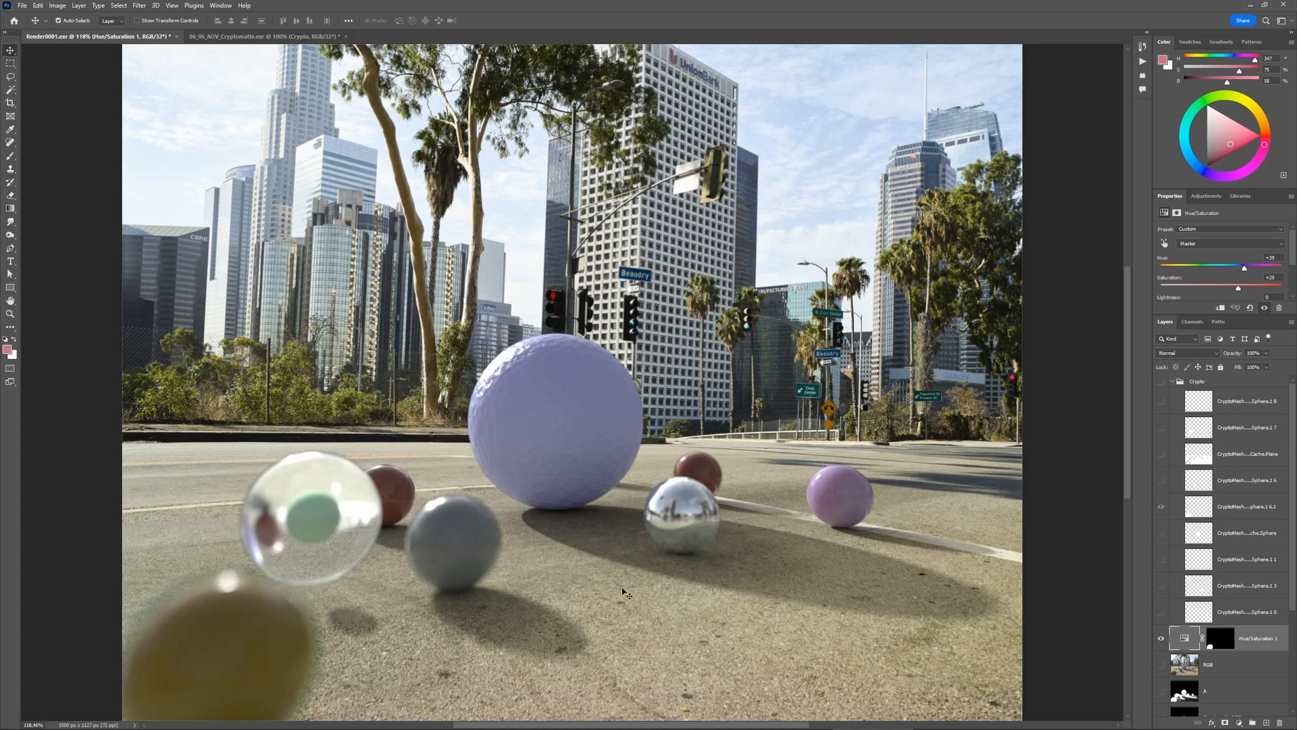
{"action": "left_click_drag", "start_coordinate": [1190, 639], "coordinate": [1279, 723]}
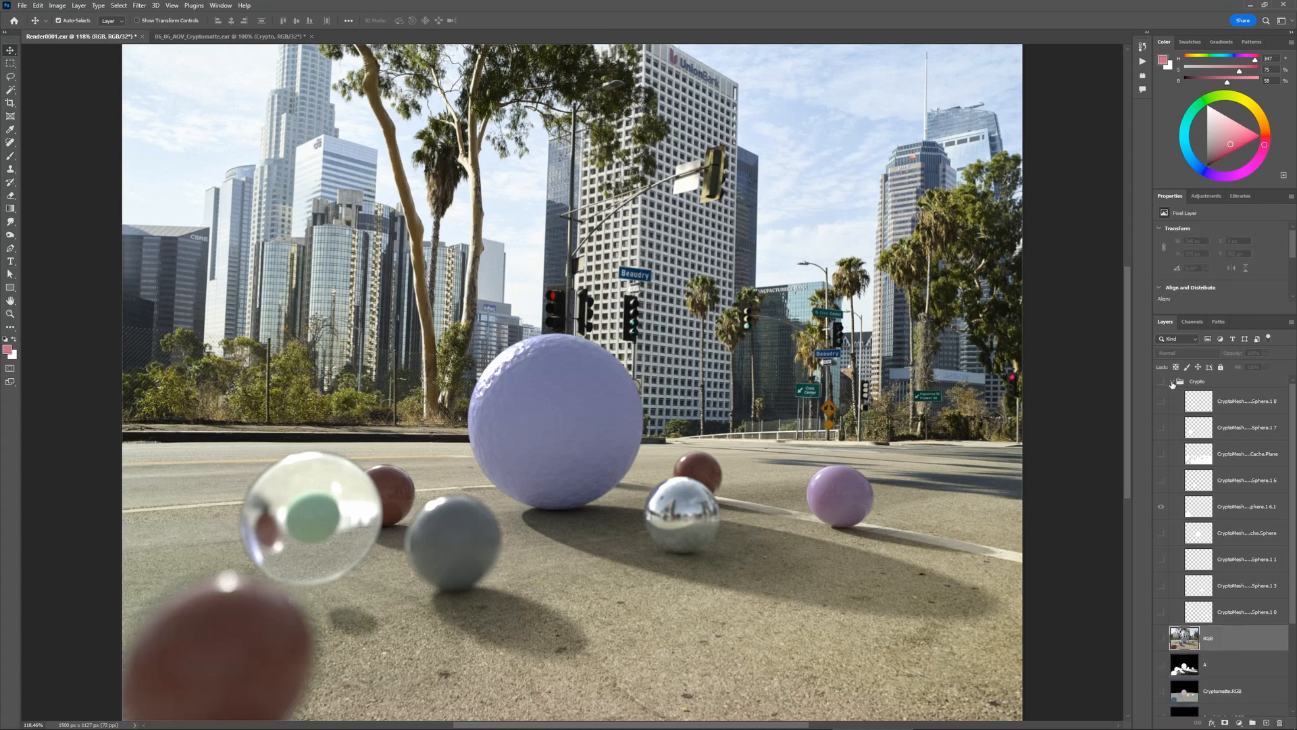
{"action": "left_click", "coordinate": [1172, 382]}
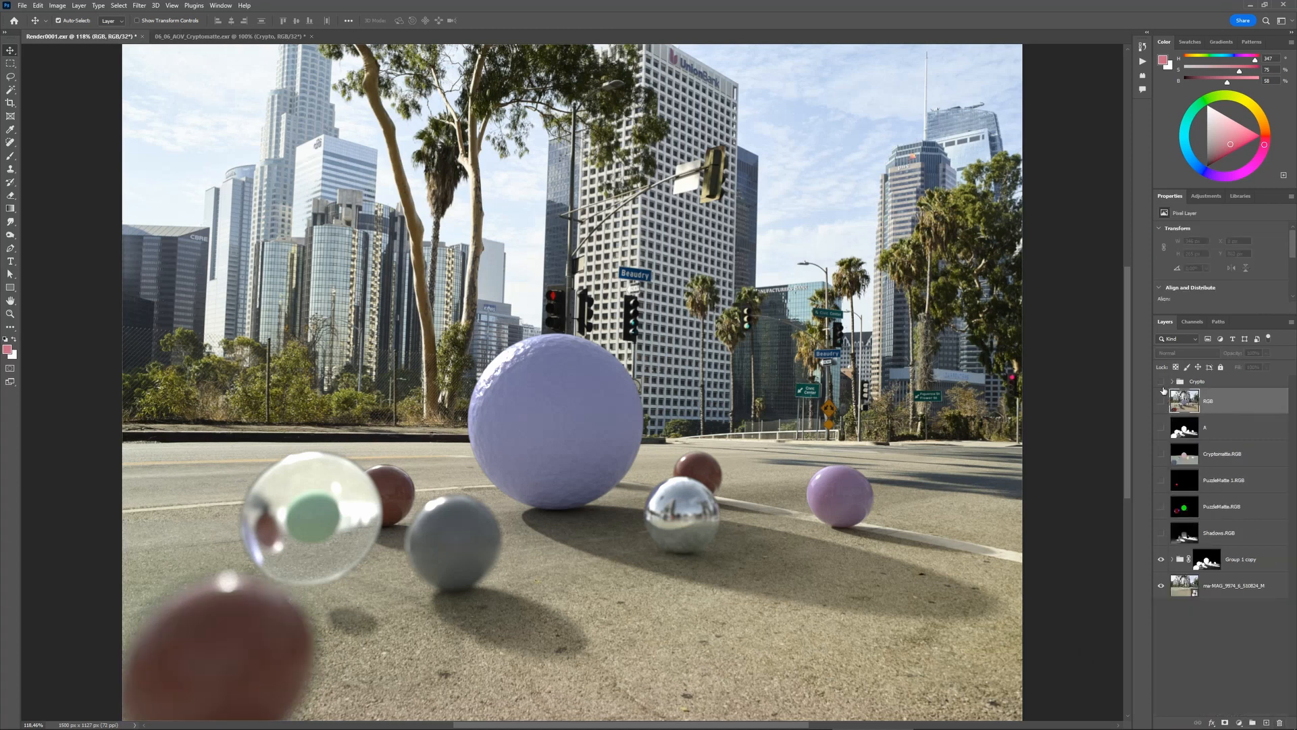
- Group the layers from A through PuzzleMatte.RGB and hide the new group
{"action": "left_click", "coordinate": [1226, 430]}
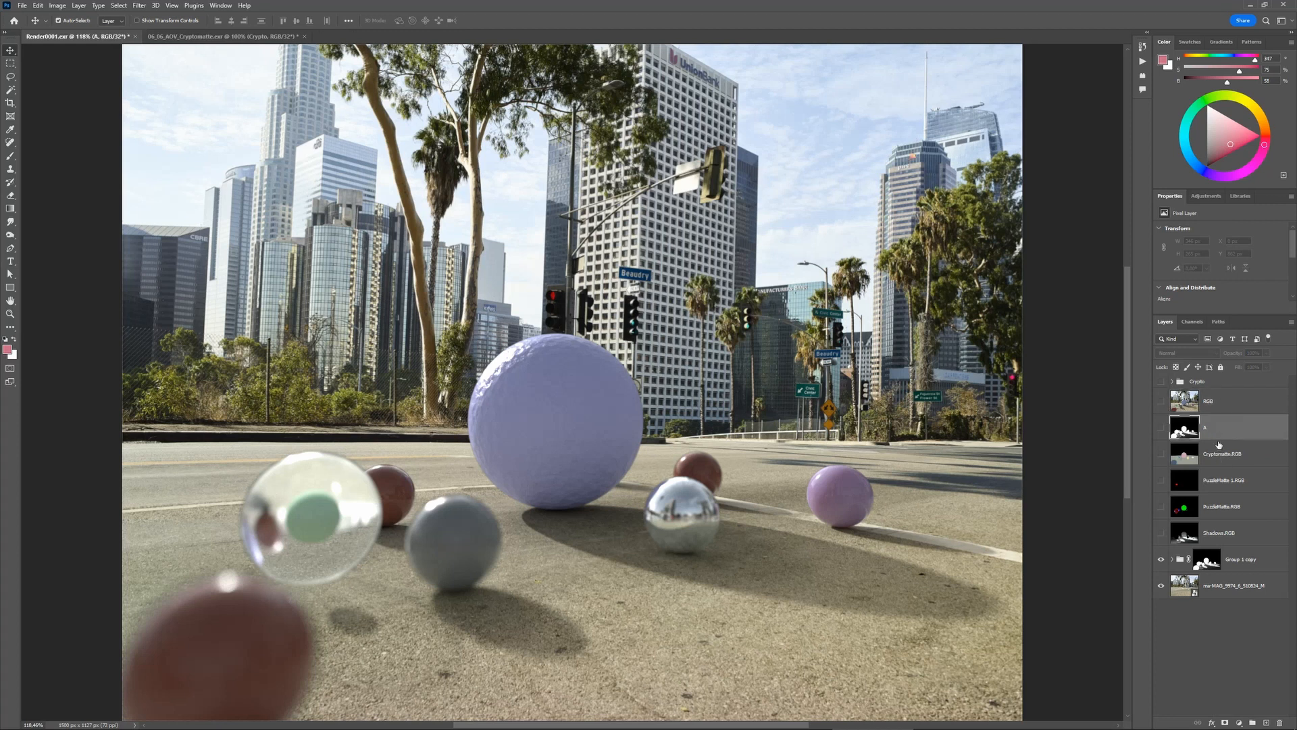
{"action": "left_click", "coordinate": [1231, 513], "text": "shift"}
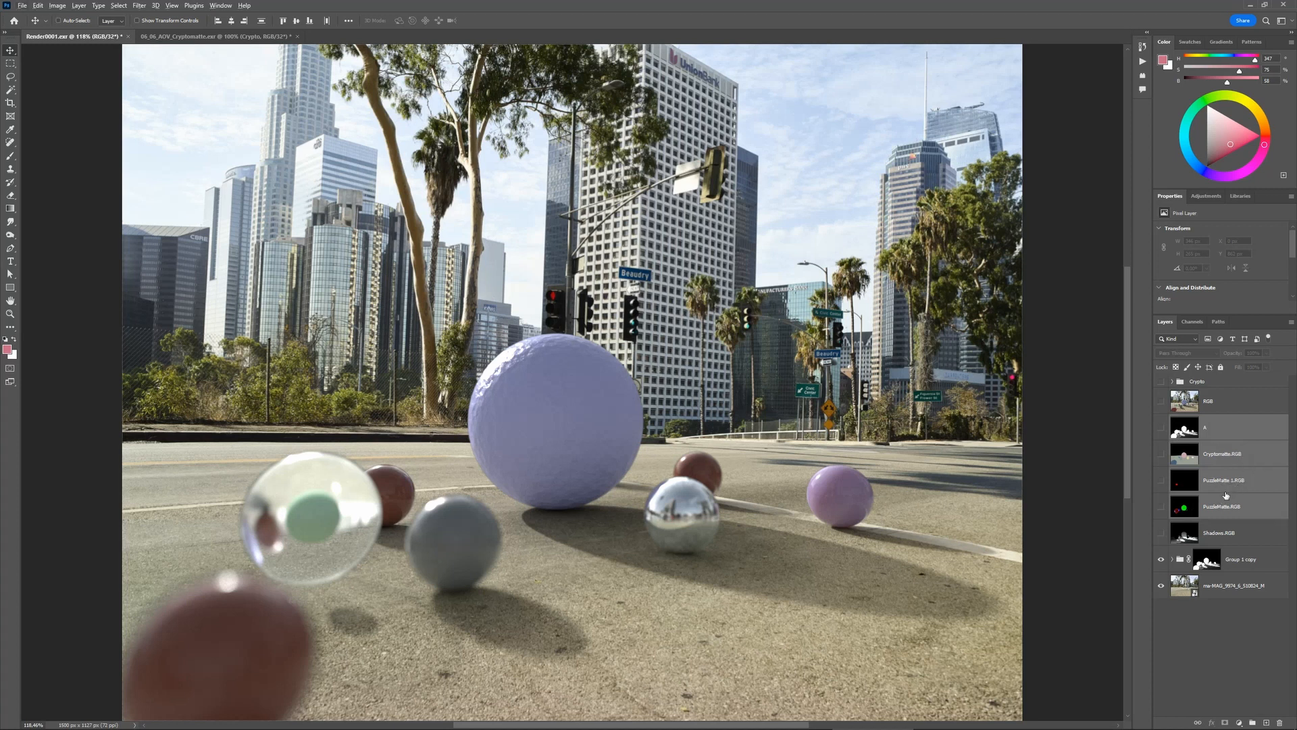
{"action": "key", "text": "ctrl+g"}
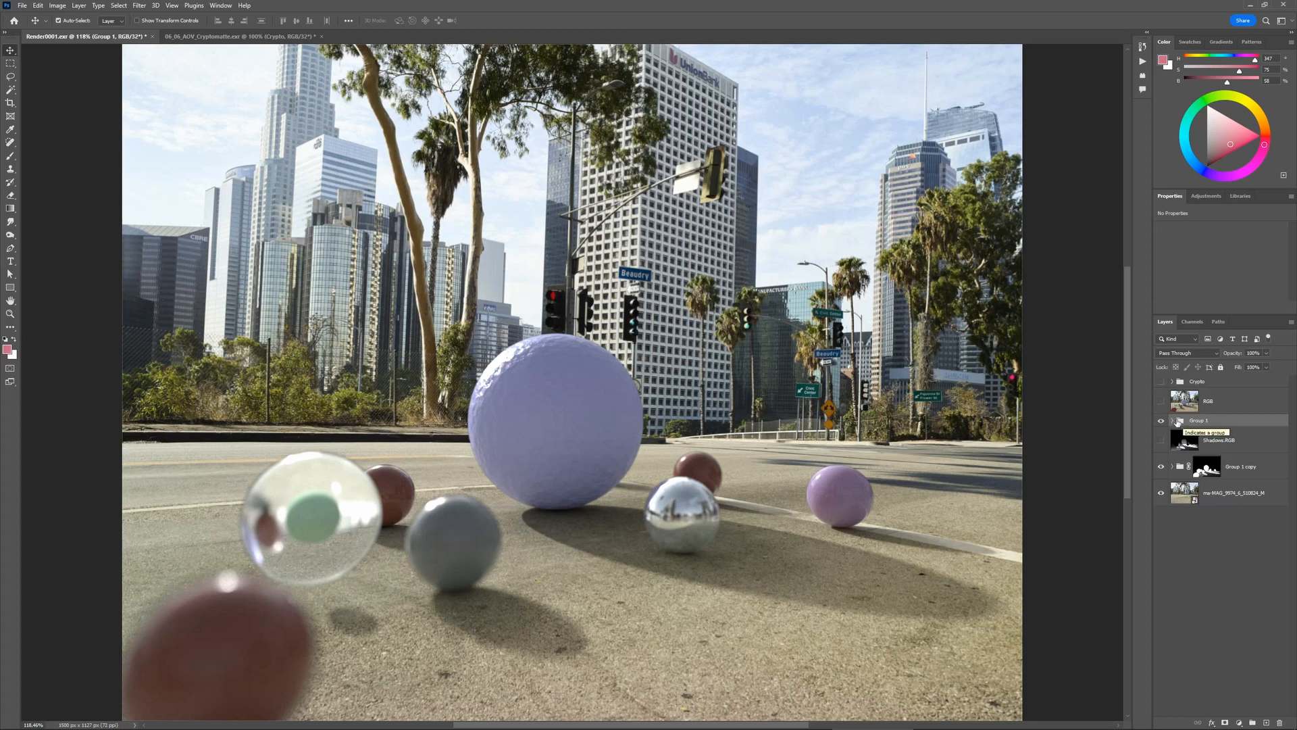
{"action": "left_click", "coordinate": [1160, 420]}
- Show the Shadows.RGB layer, load it as a selection and isolate it from the other layers
{"action": "left_click", "coordinate": [1226, 444]}
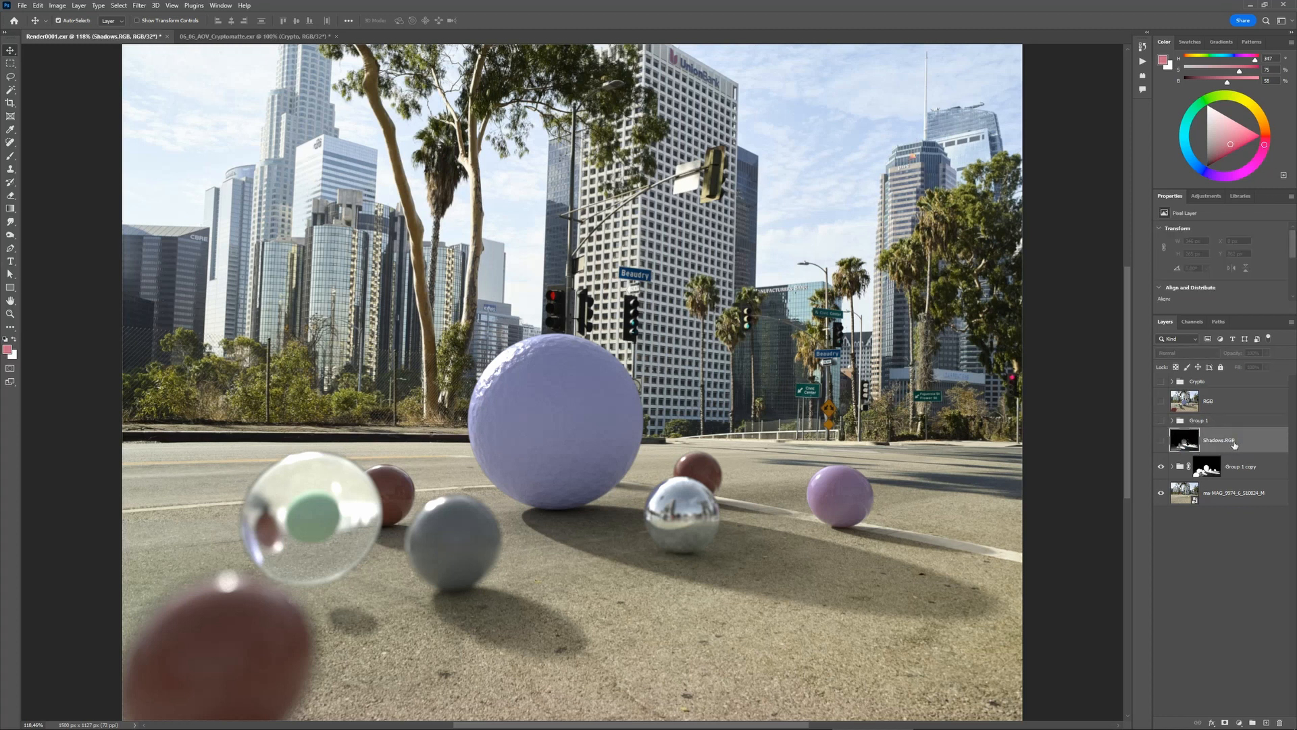
{"action": "left_click", "coordinate": [1161, 440]}
{"action": "left_click", "coordinate": [1178, 447], "text": "ctrl"}
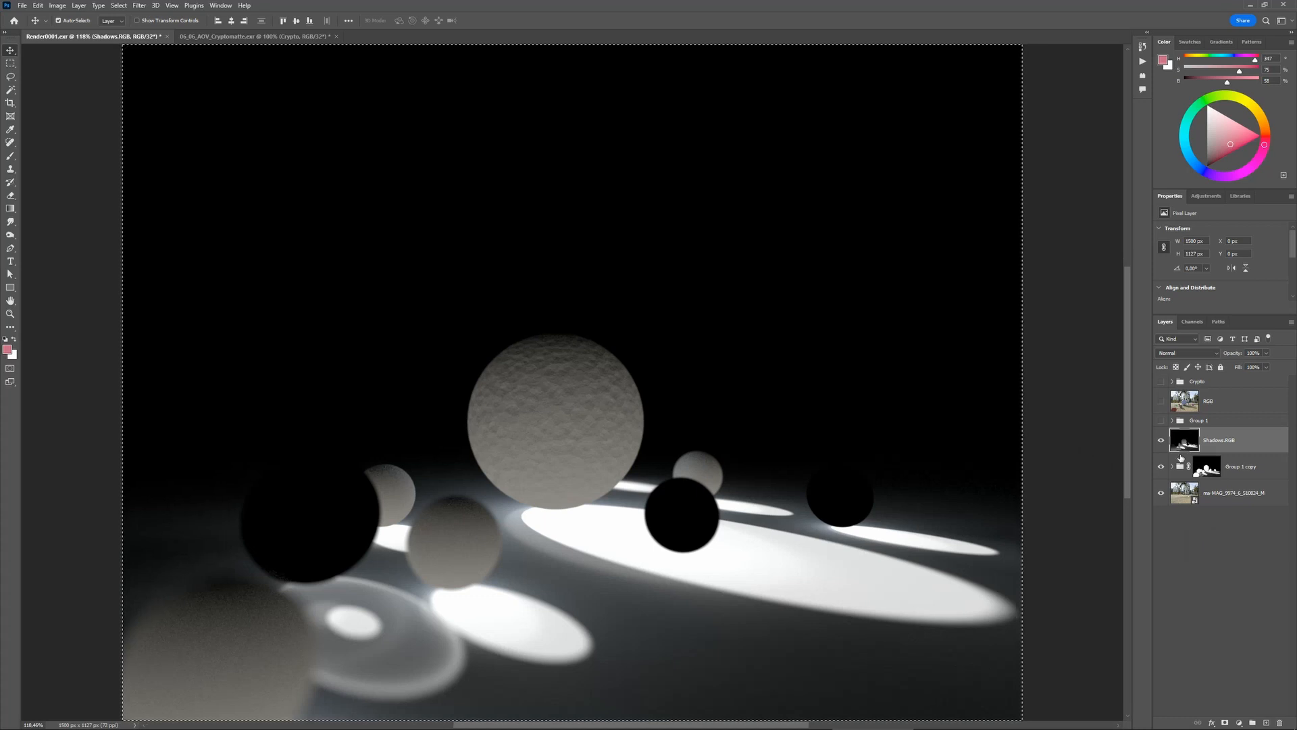
{"action": "left_click", "coordinate": [1161, 441], "text": "alt"}
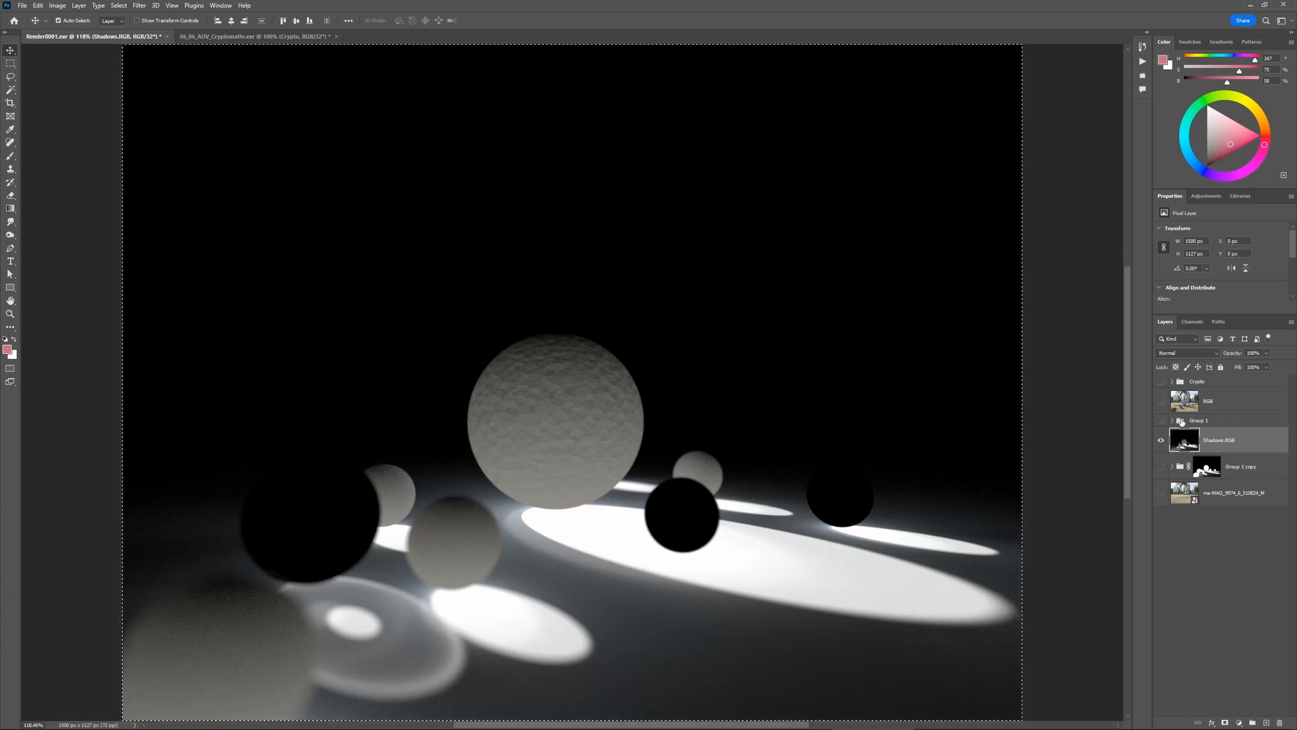
- Clear the selection, load the shadow pass's RGB channel brightness as a selection, and save it as a new alpha channel
{"action": "left_click", "coordinate": [1193, 322]}
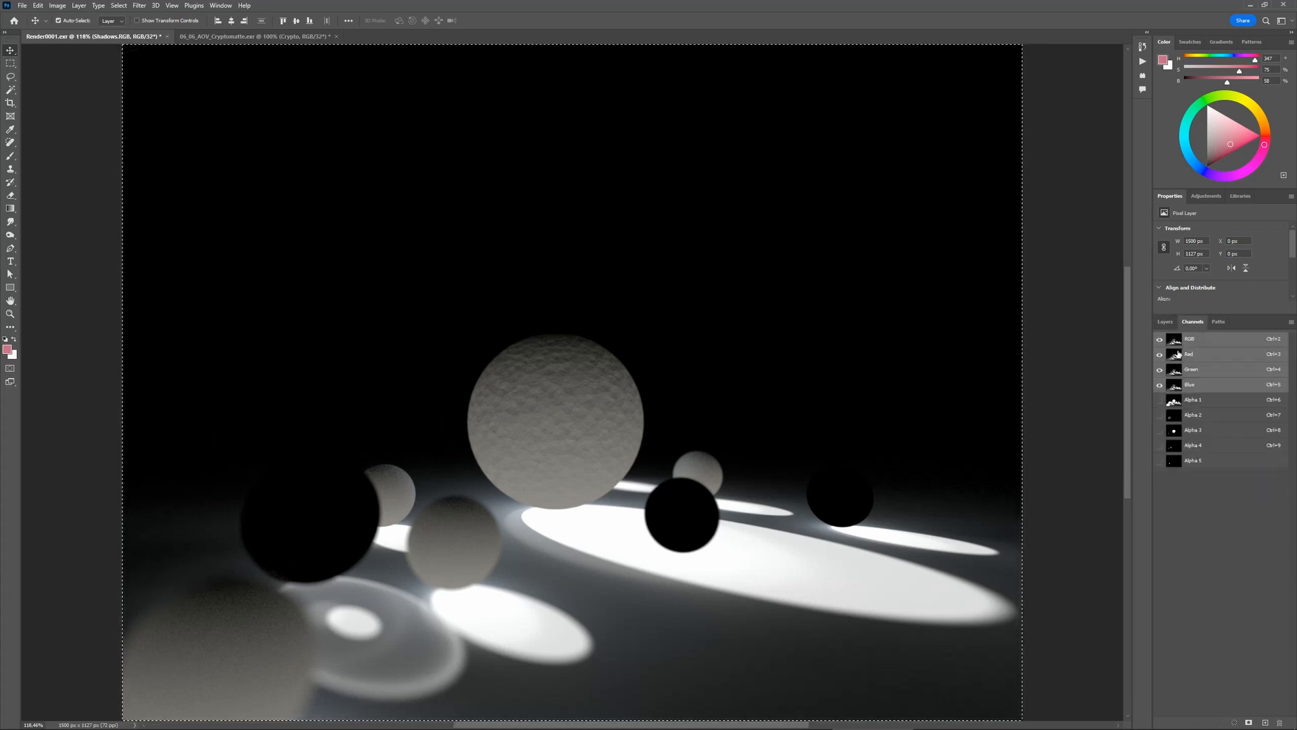
{"action": "key", "text": "ctrl+d"}
{"action": "key", "text": "z"}
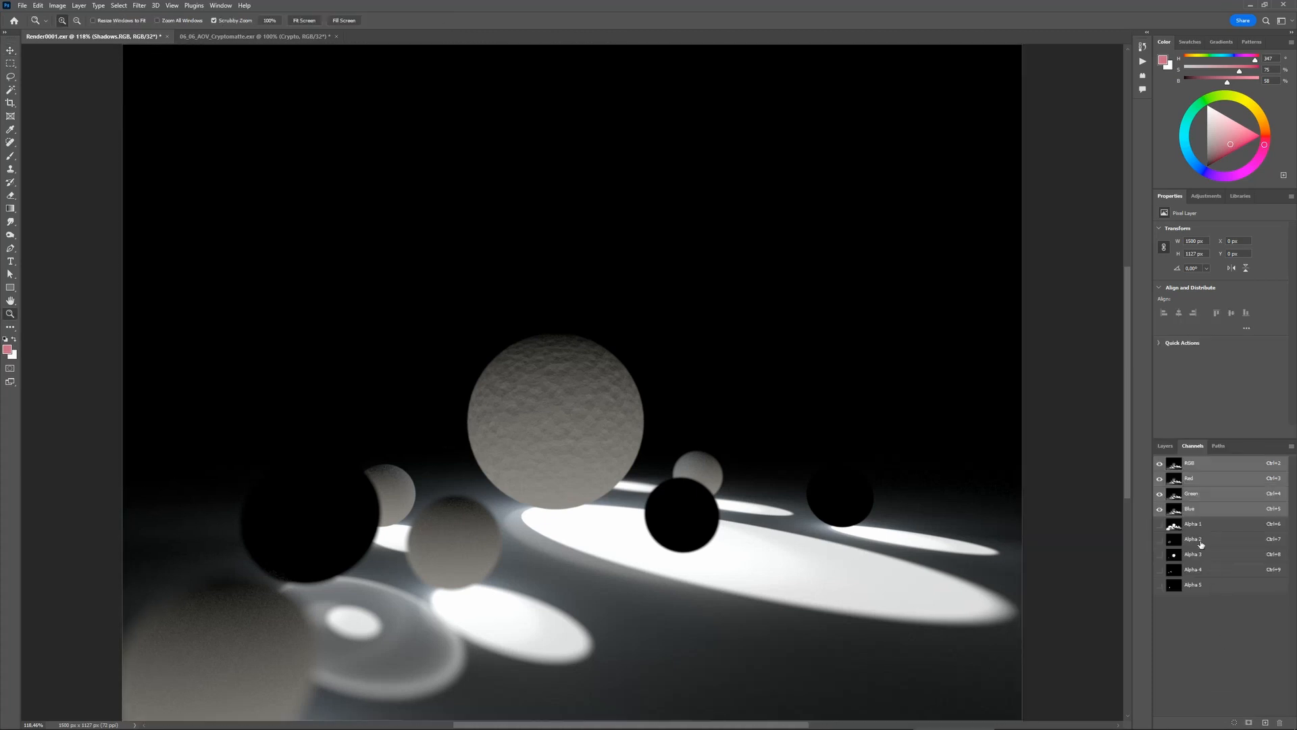
{"action": "left_click", "coordinate": [1175, 465], "text": "ctrl"}
{"action": "left_click", "coordinate": [1250, 723]}
{"action": "left_click", "coordinate": [1168, 446]}
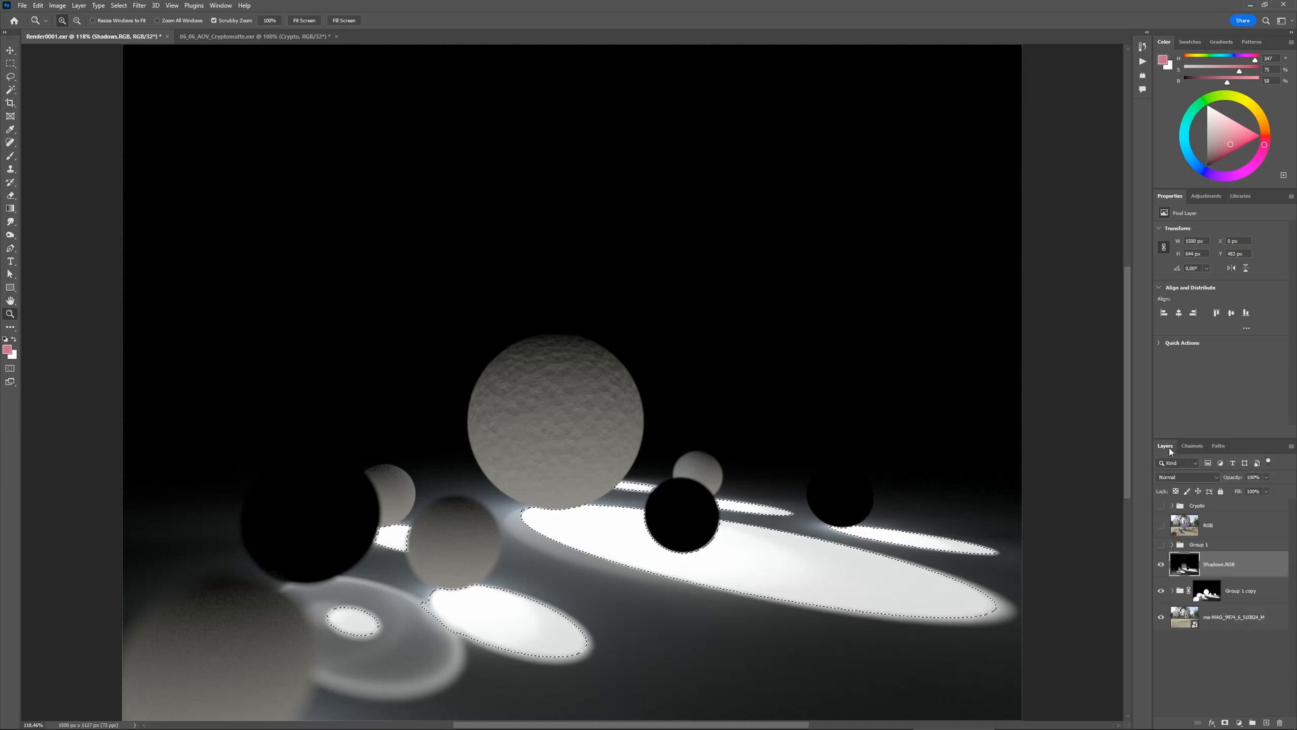
- Add a Levels adjustment masked by the shadow selection and place it between Shadows.RGB and Group 1 copy
{"action": "left_click", "coordinate": [1222, 660]}
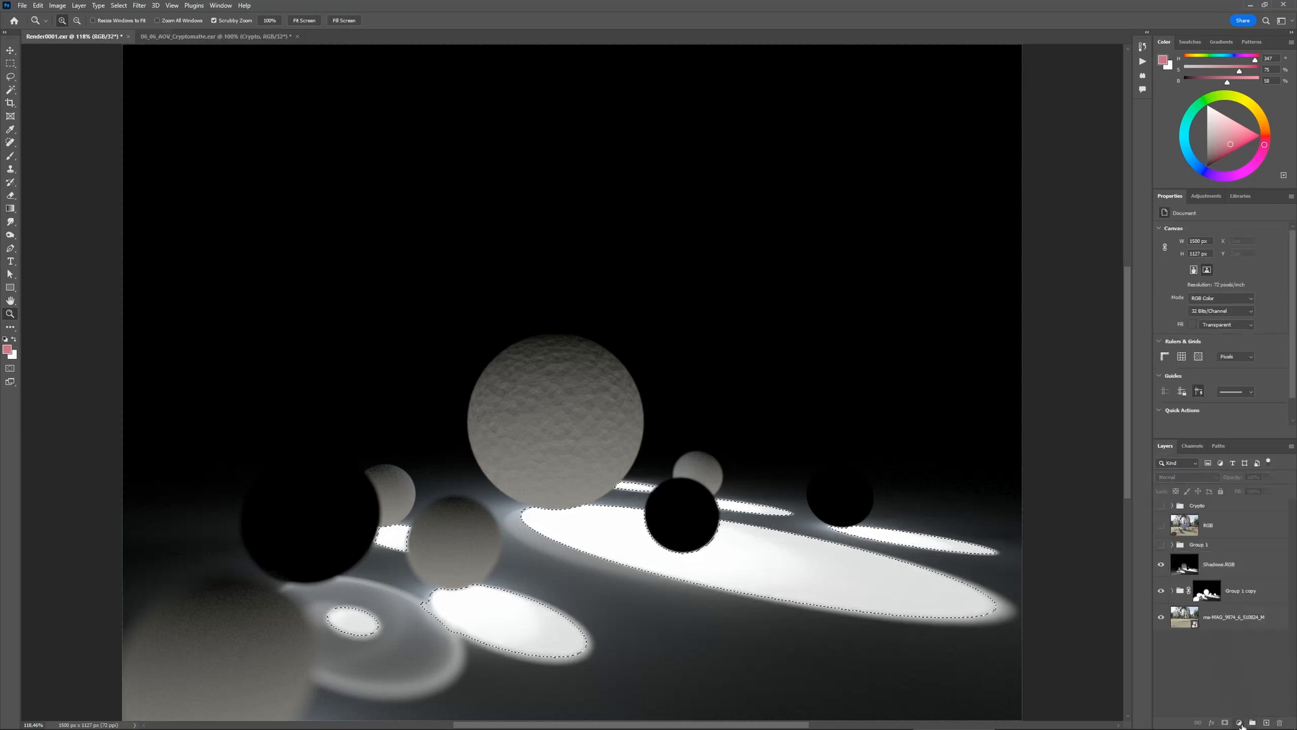
{"action": "left_click", "coordinate": [1240, 723]}
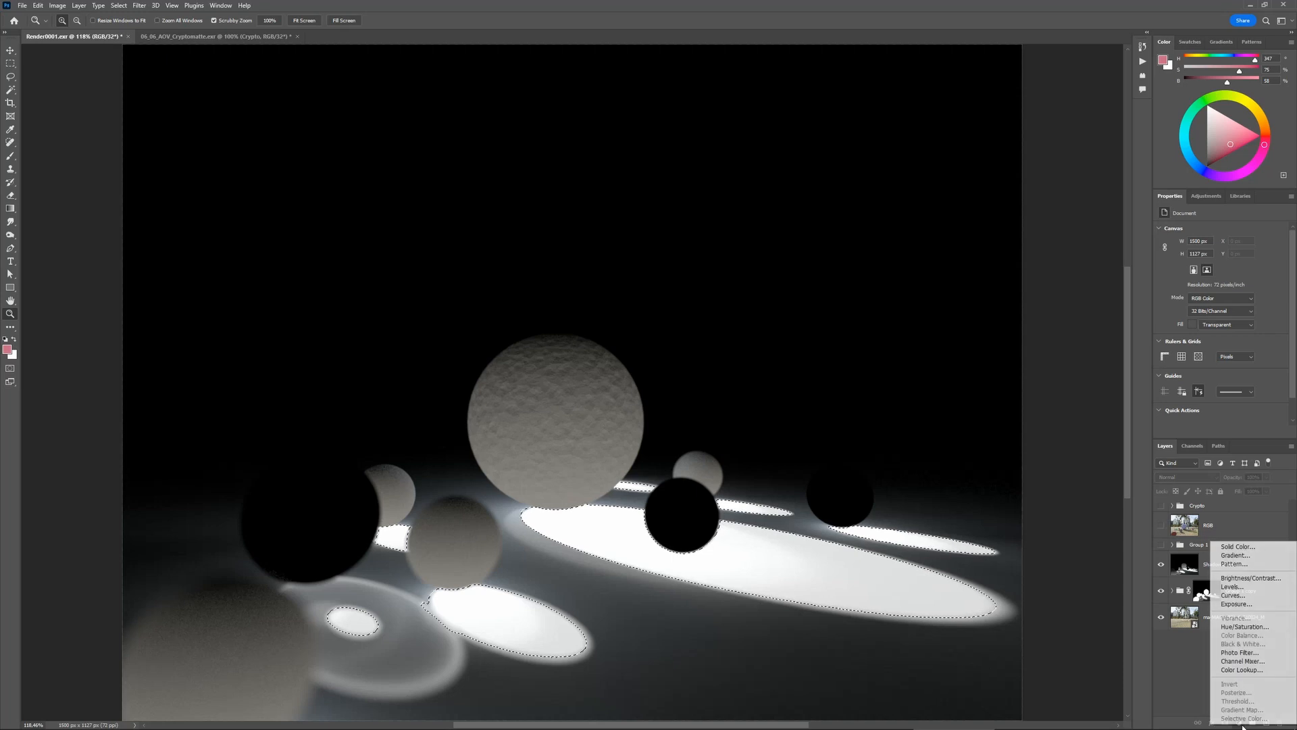
{"action": "left_click", "coordinate": [1240, 587]}
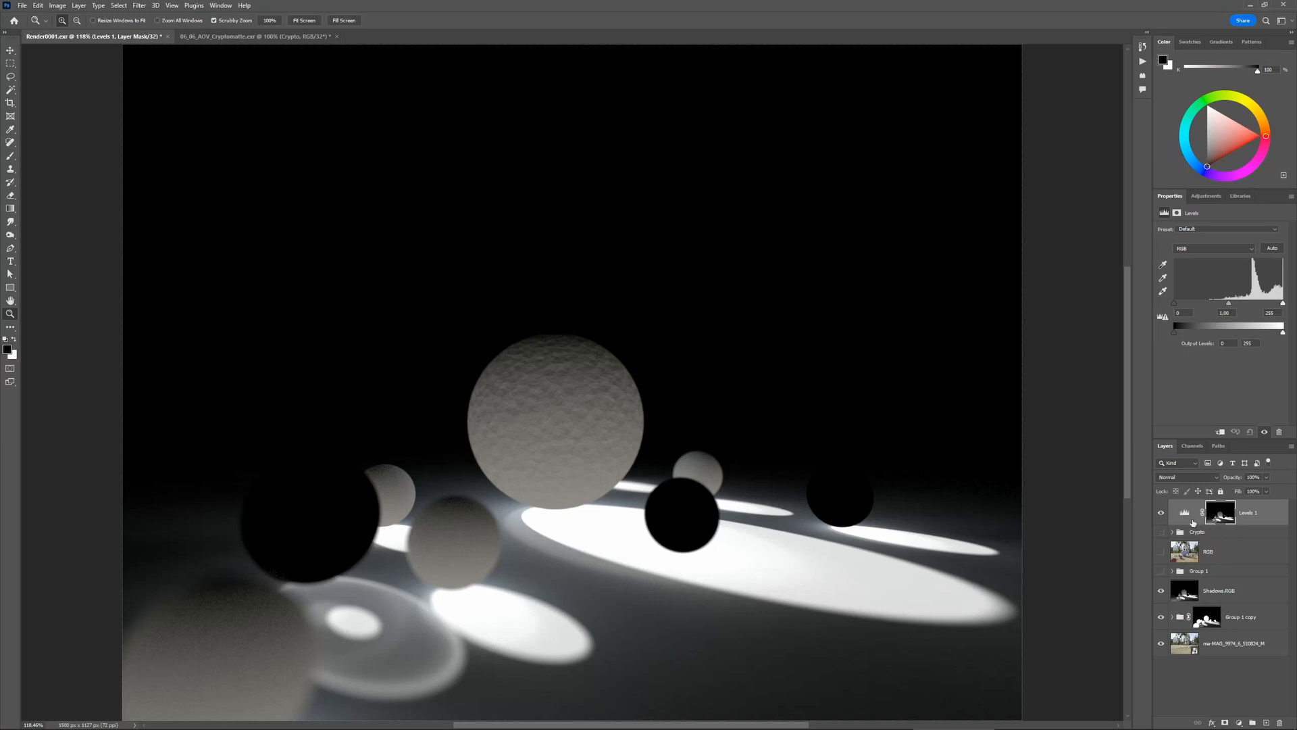
{"action": "left_click_drag", "start_coordinate": [1187, 515], "coordinate": [1193, 606]}
- Move the Shadows.RGB and RGB layers into the hidden Group 1 and place that group beneath the background photo
{"action": "left_click", "coordinate": [1184, 569]}
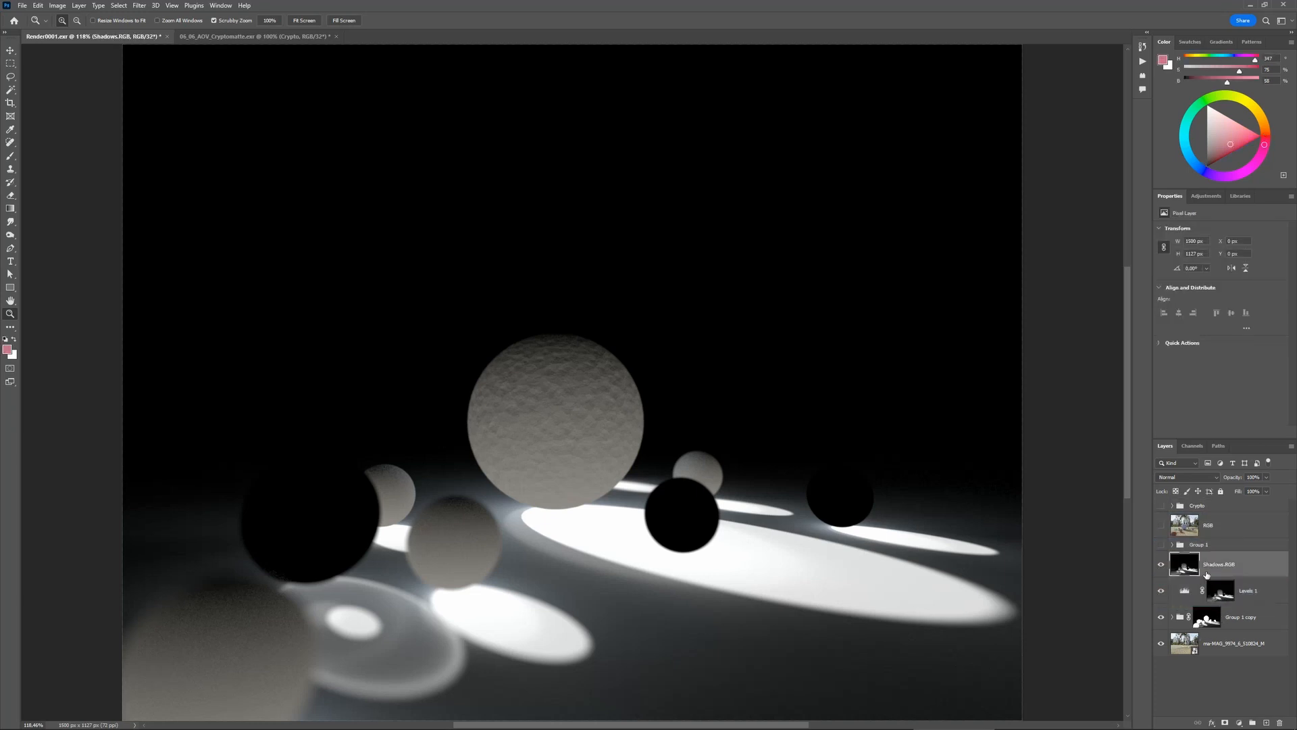
{"action": "mouse_move", "coordinate": [1187, 564]}
{"action": "left_mouse_down"}
{"action": "mouse_move", "coordinate": [1191, 533]}
{"action": "mouse_move", "coordinate": [1196, 545]}
{"action": "left_mouse_up"}
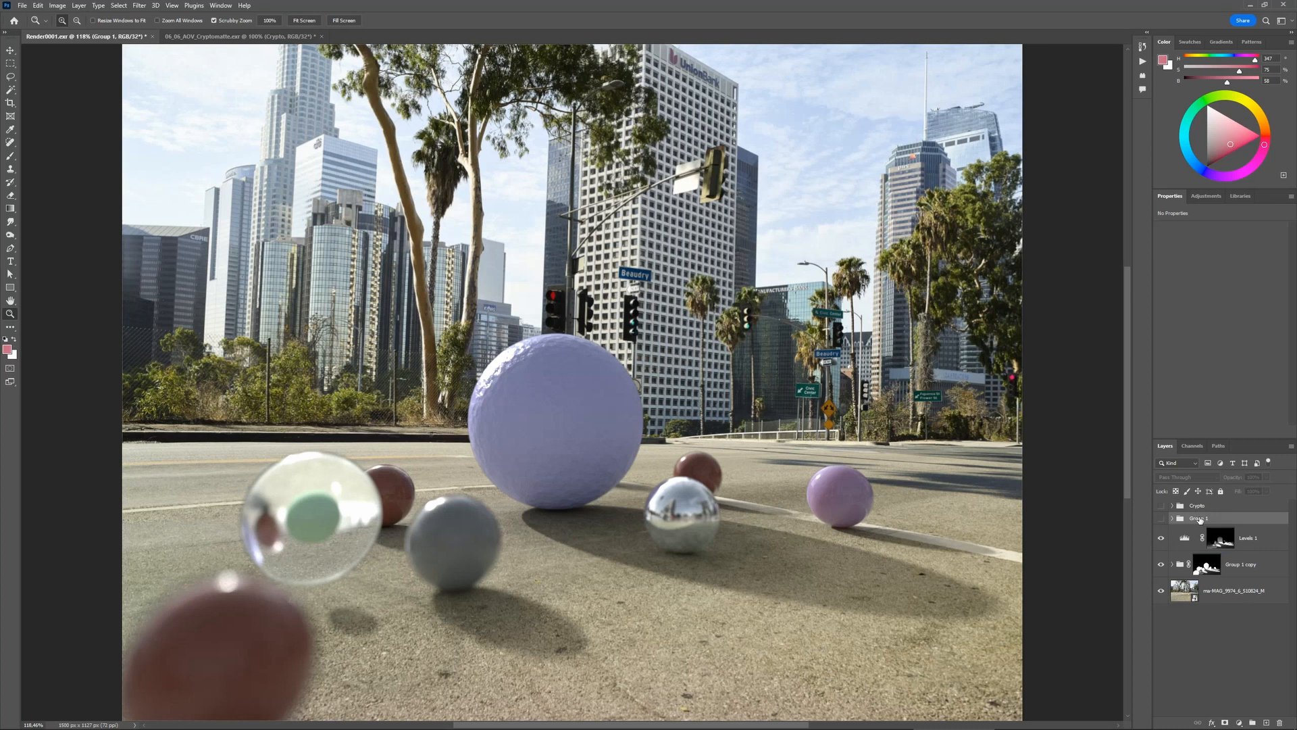
{"action": "left_click", "coordinate": [1172, 519]}
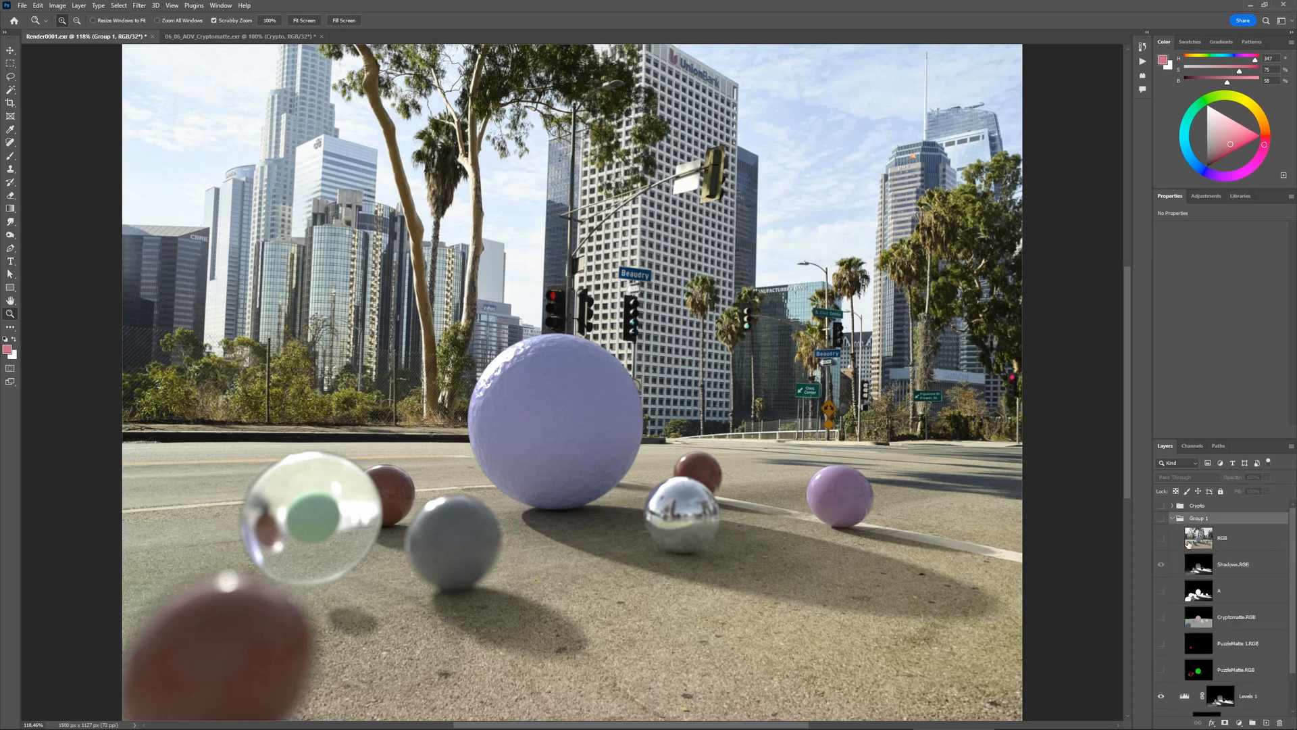
{"action": "left_click", "coordinate": [1172, 519]}
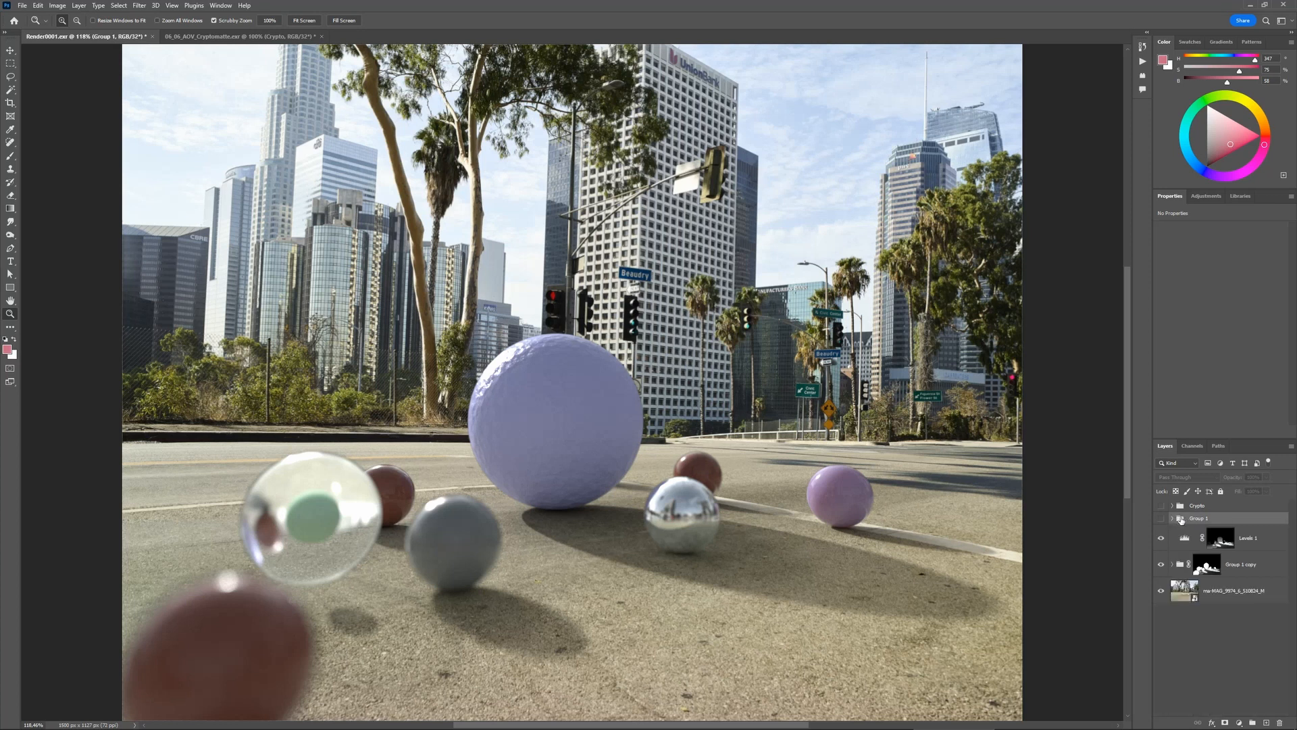
{"action": "left_click", "coordinate": [1192, 639]}
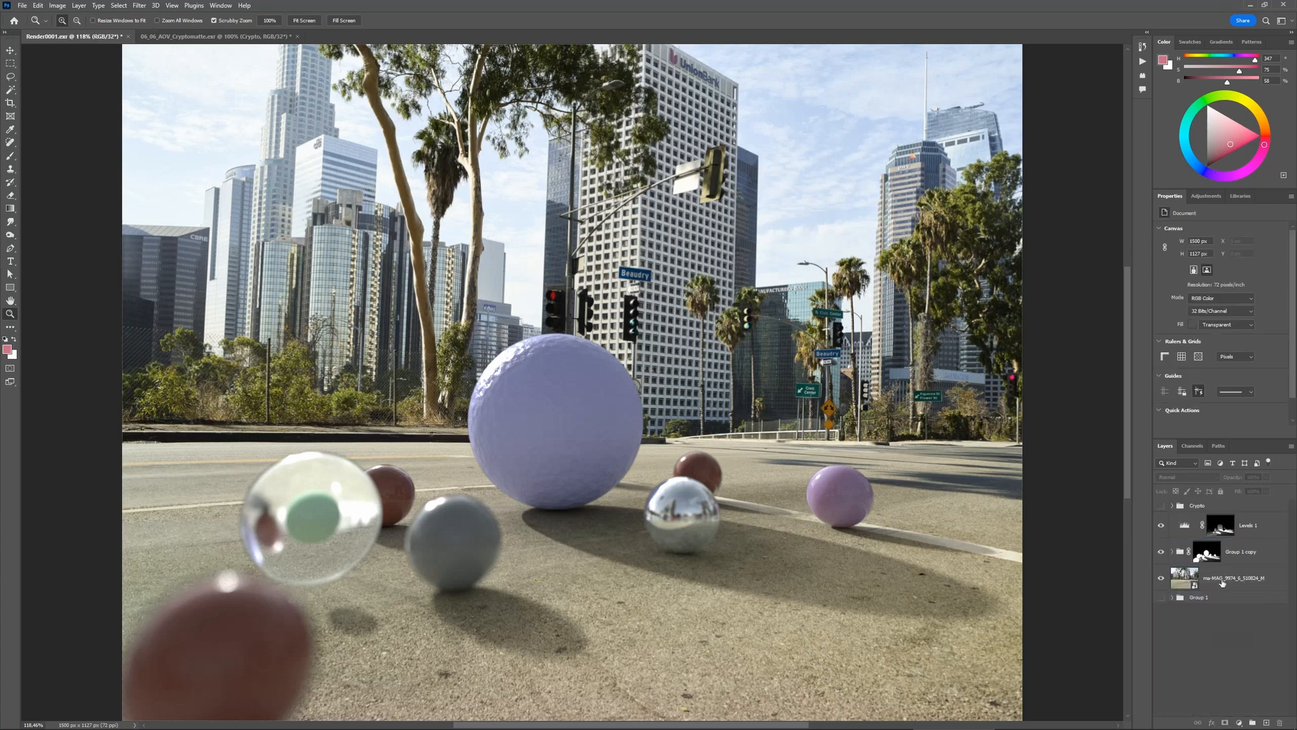
- Adjust the midtones of the Levels 1 adjustment to change the ground shadows' brightness, and hide the Crypto group
{"action": "left_click", "coordinate": [1192, 530]}
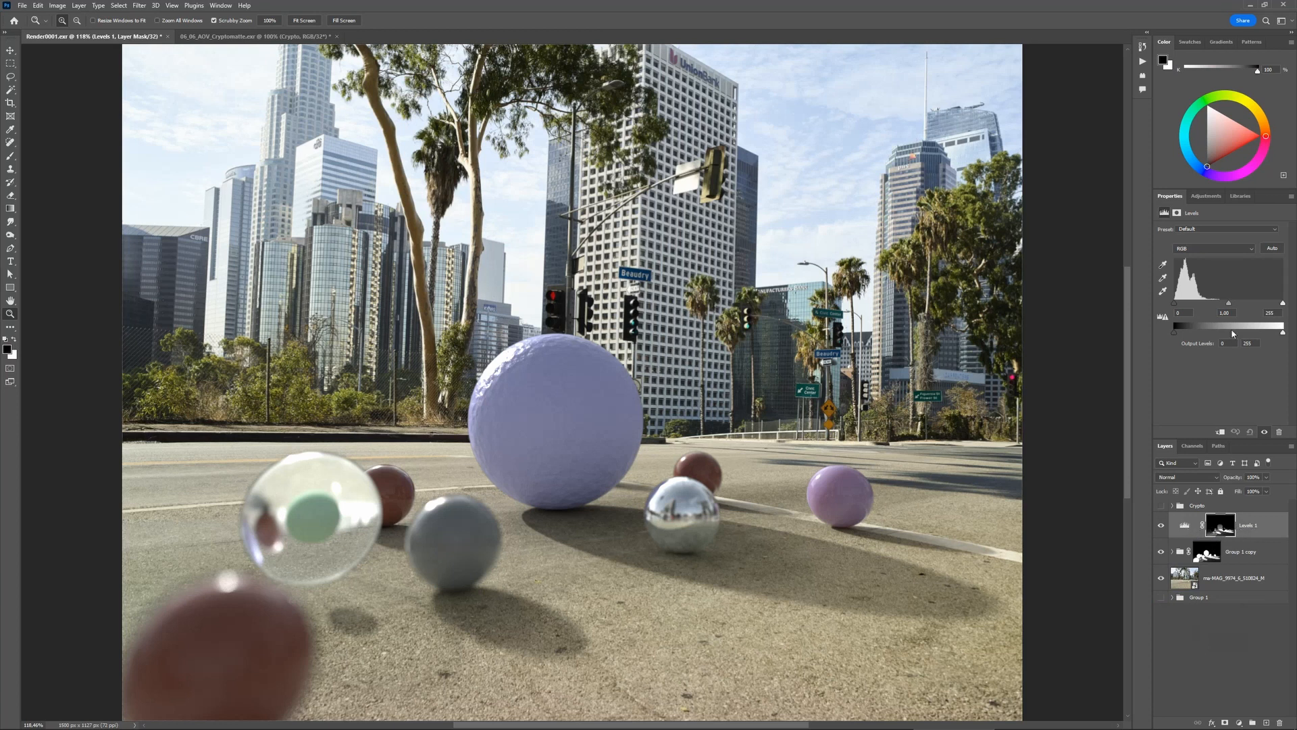
{"action": "left_click_drag", "start_coordinate": [1229, 306], "coordinate": [1230, 319]}
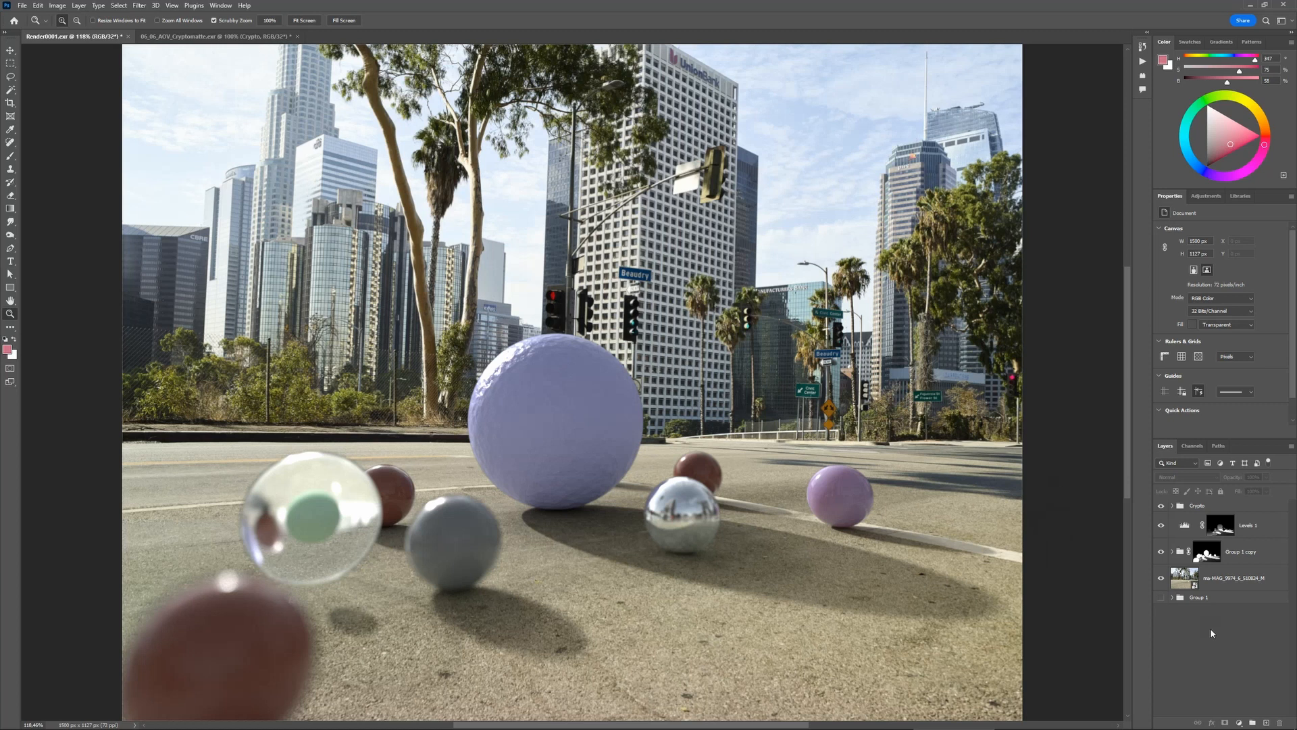
{"action": "left_click", "coordinate": [1201, 506]}
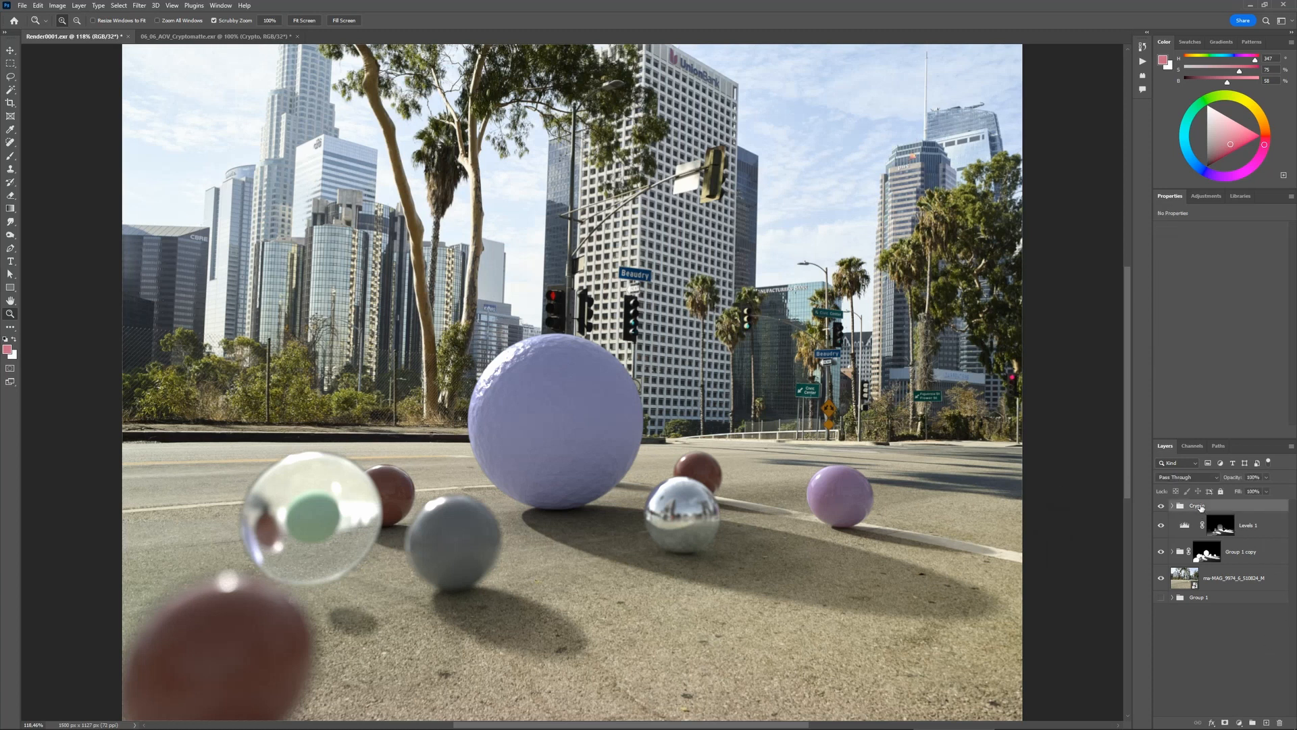
{"action": "left_click", "coordinate": [1161, 506]}
- Check the Crypto group's mattes by loading sphere layers and the Plane layer as selections, and collapse the group
{"action": "left_click", "coordinate": [1172, 506]}
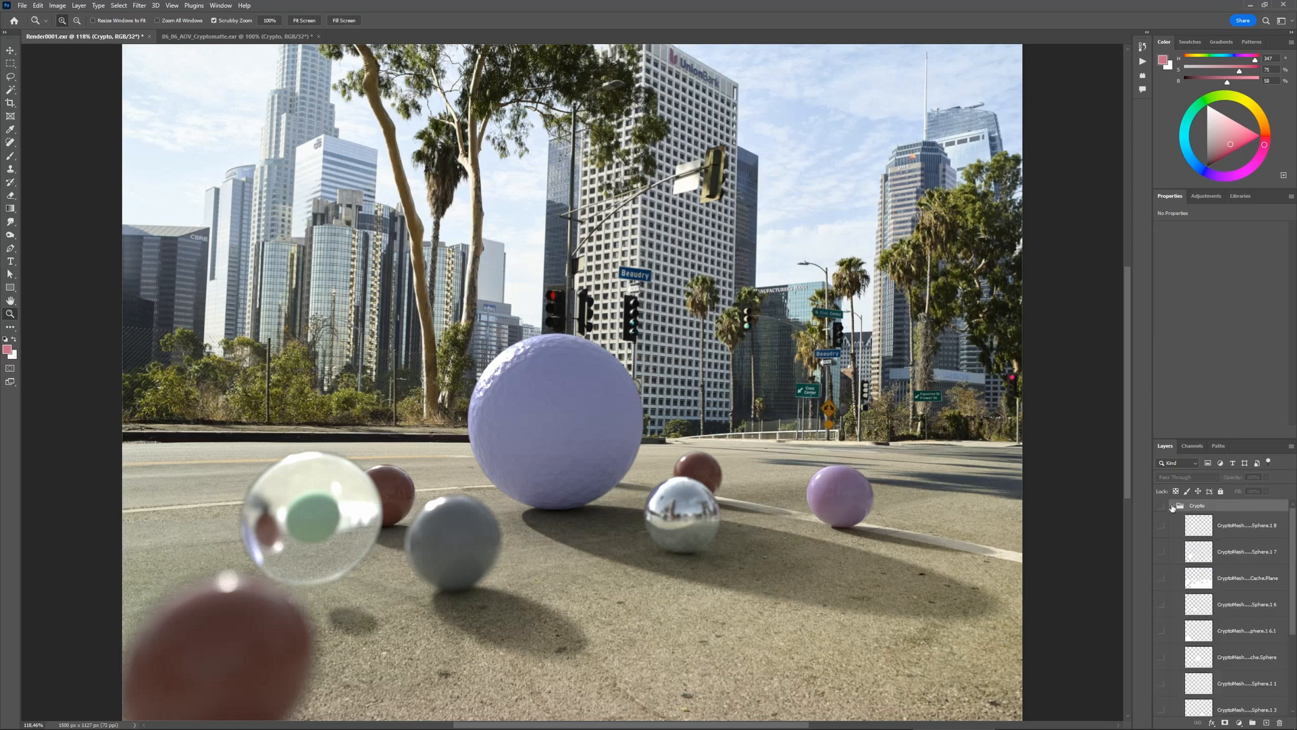
{"action": "left_click", "coordinate": [1199, 554], "text": "ctrl"}
{"action": "left_click", "coordinate": [1202, 628], "text": "ctrl"}
{"action": "left_click", "coordinate": [1199, 578], "text": "ctrl+shift"}
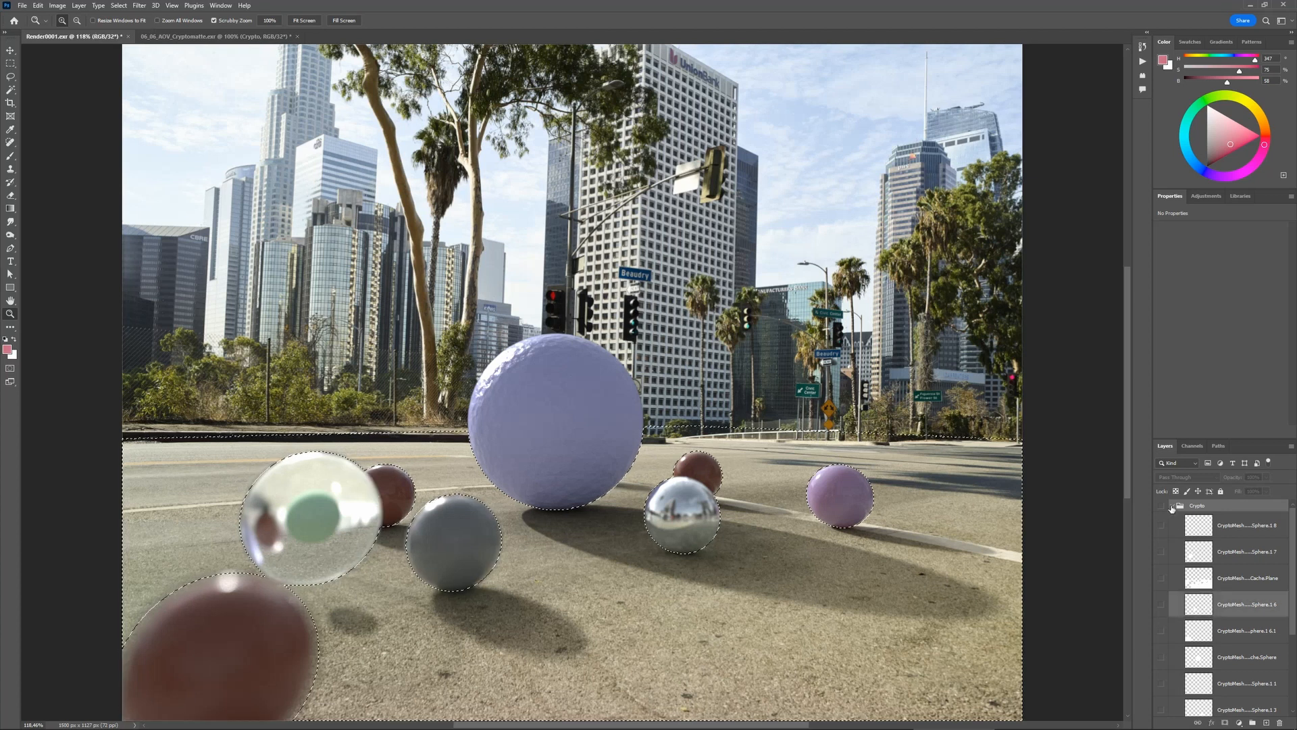
{"action": "left_click", "coordinate": [1172, 506]}
{"action": "left_click", "coordinate": [1209, 642]}
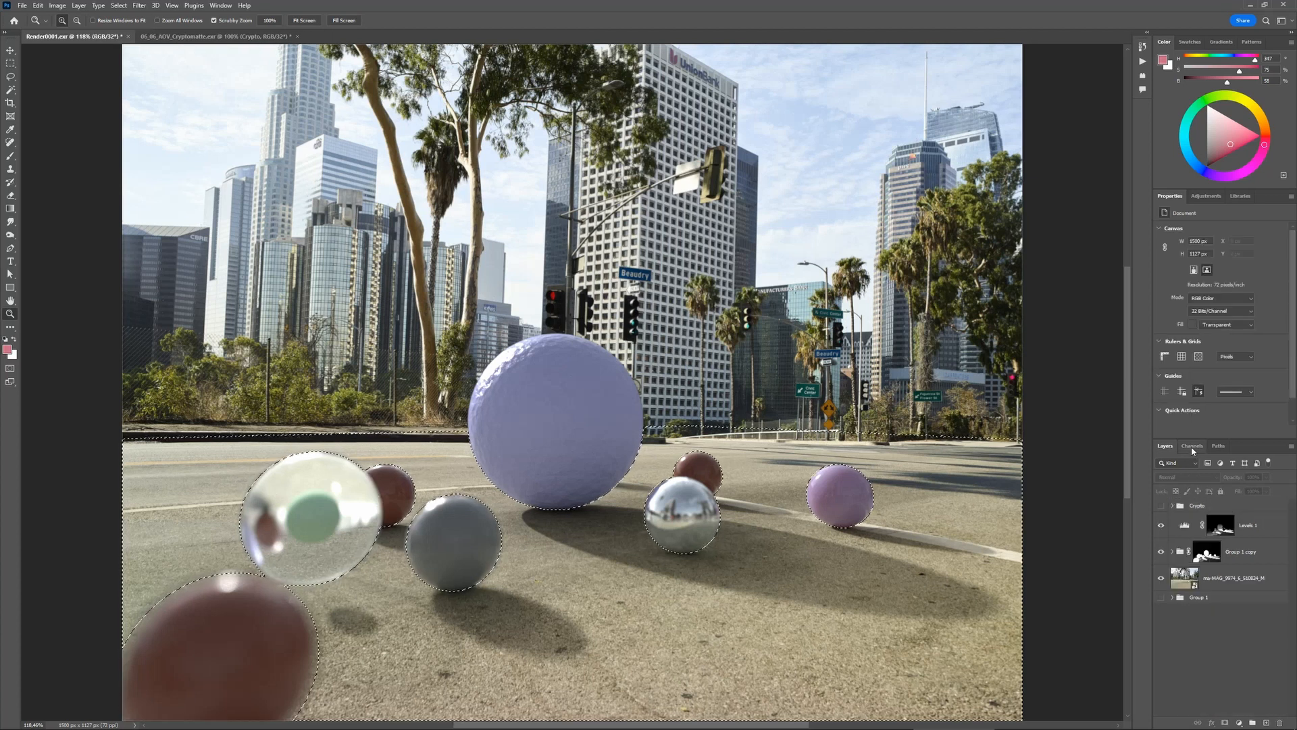
- Check the saved alpha channels by loading the glass sphere's and the large purple sphere's mattes as selections
{"action": "left_click", "coordinate": [1192, 446]}
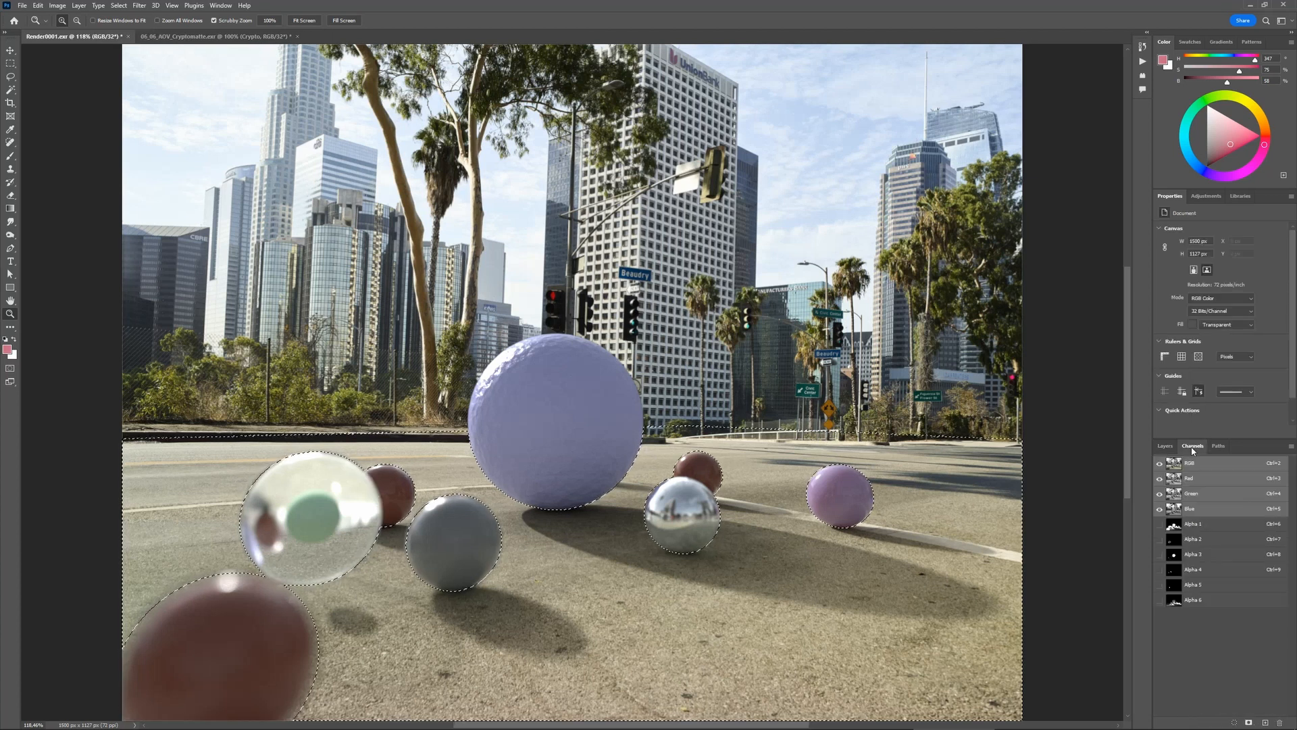
{"action": "left_click", "coordinate": [1173, 541], "text": "ctrl"}
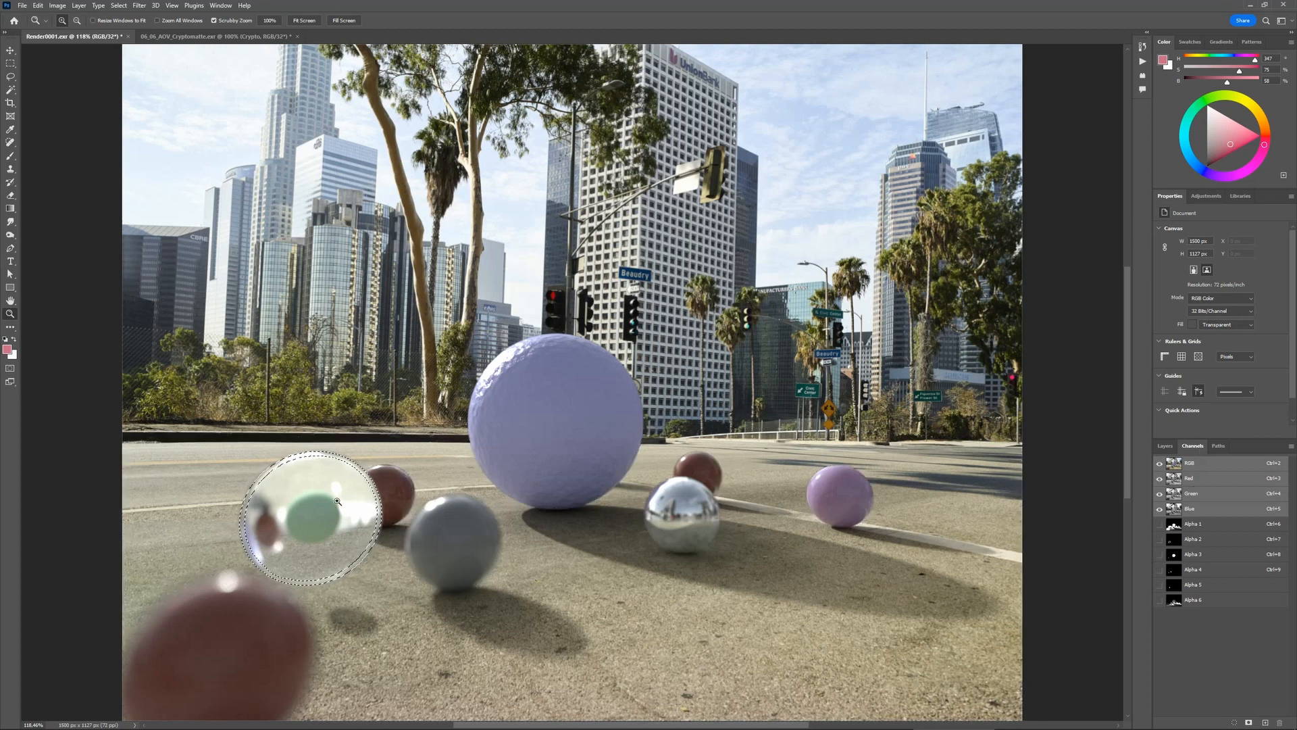
{"action": "left_click", "coordinate": [1176, 571], "text": "ctrl"}
{"action": "left_click", "coordinate": [1165, 447]}
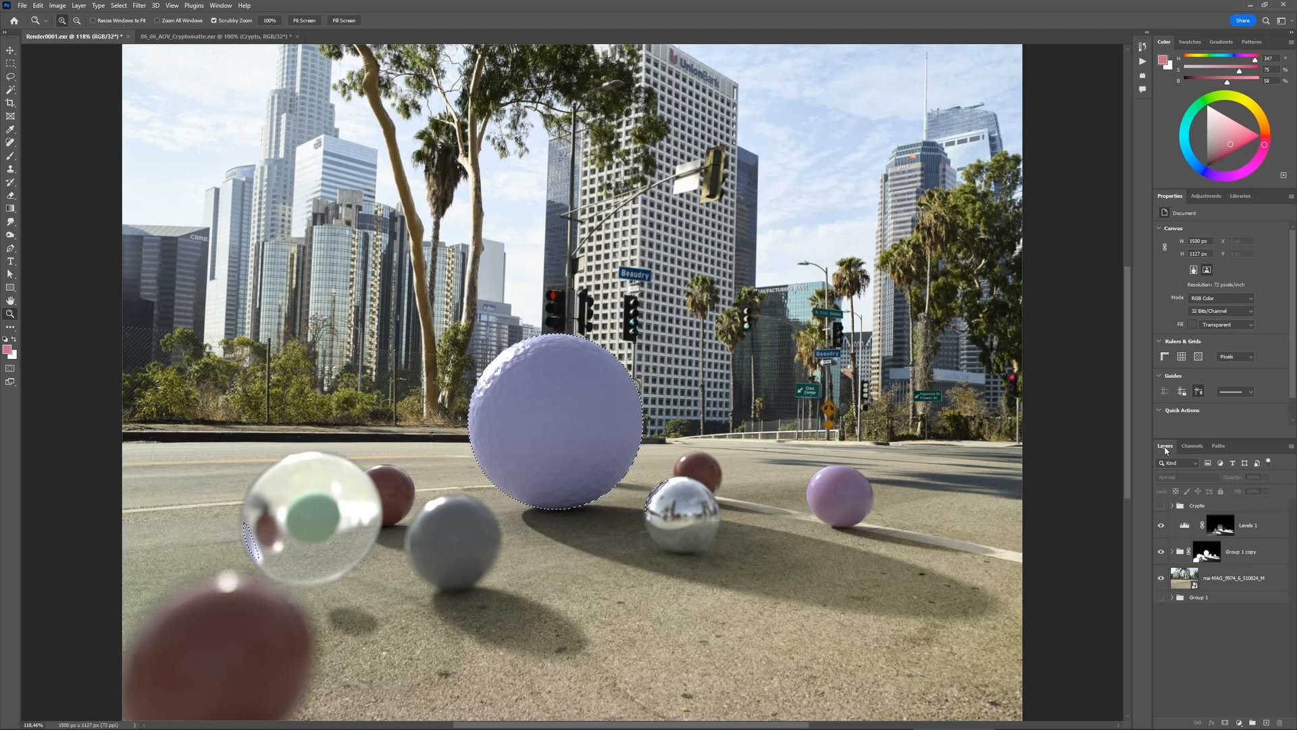
- Recolor the large purple sphere pink with a masked Hue/Saturation adjustment raising hue and saturation, and place the adjustment beneath the hidden Crypto group
{"action": "left_click", "coordinate": [1192, 446]}
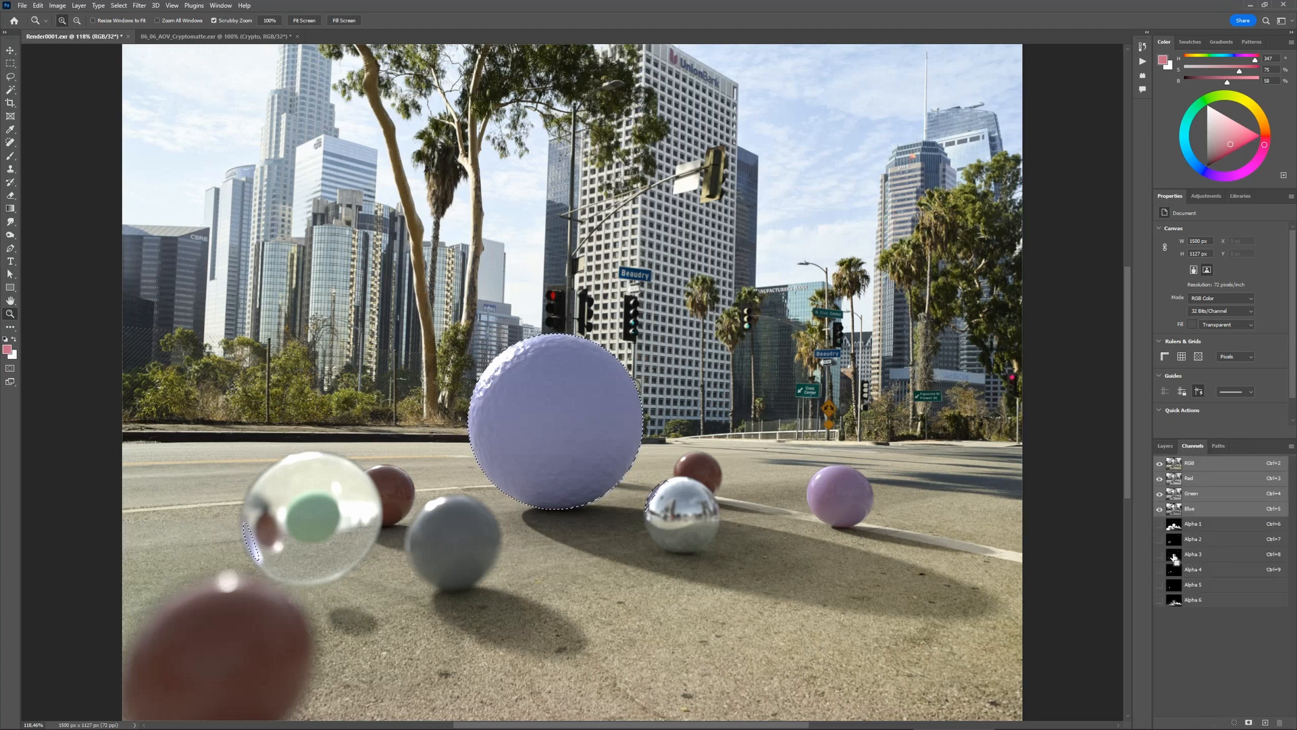
{"action": "left_click", "coordinate": [1164, 447]}
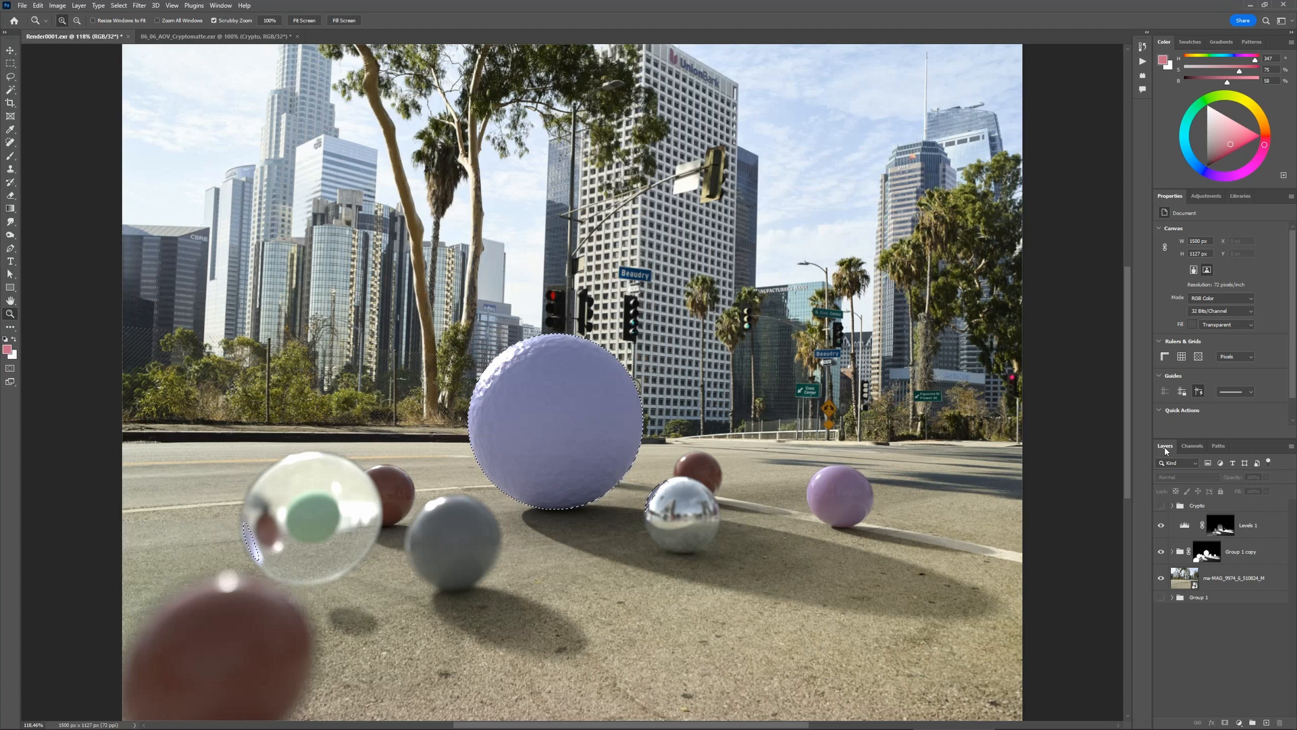
{"action": "left_click", "coordinate": [1242, 722]}
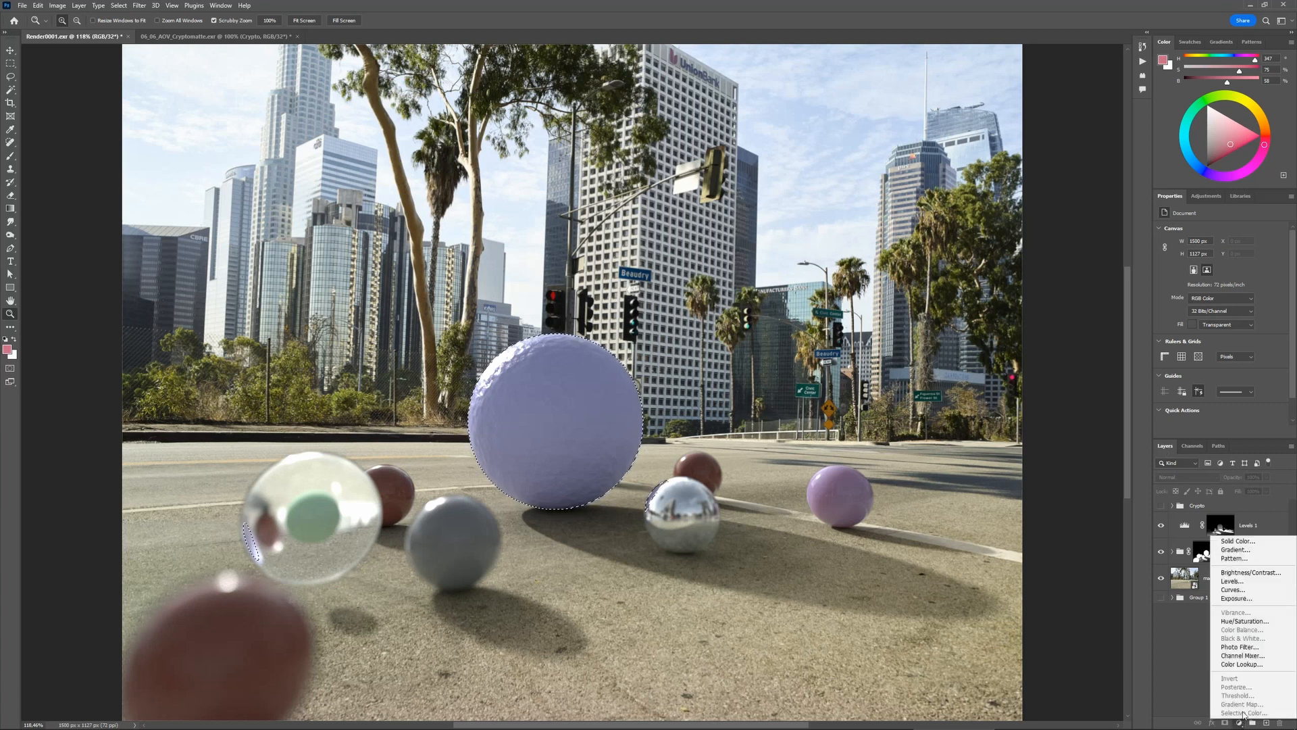
{"action": "left_click", "coordinate": [1252, 621]}
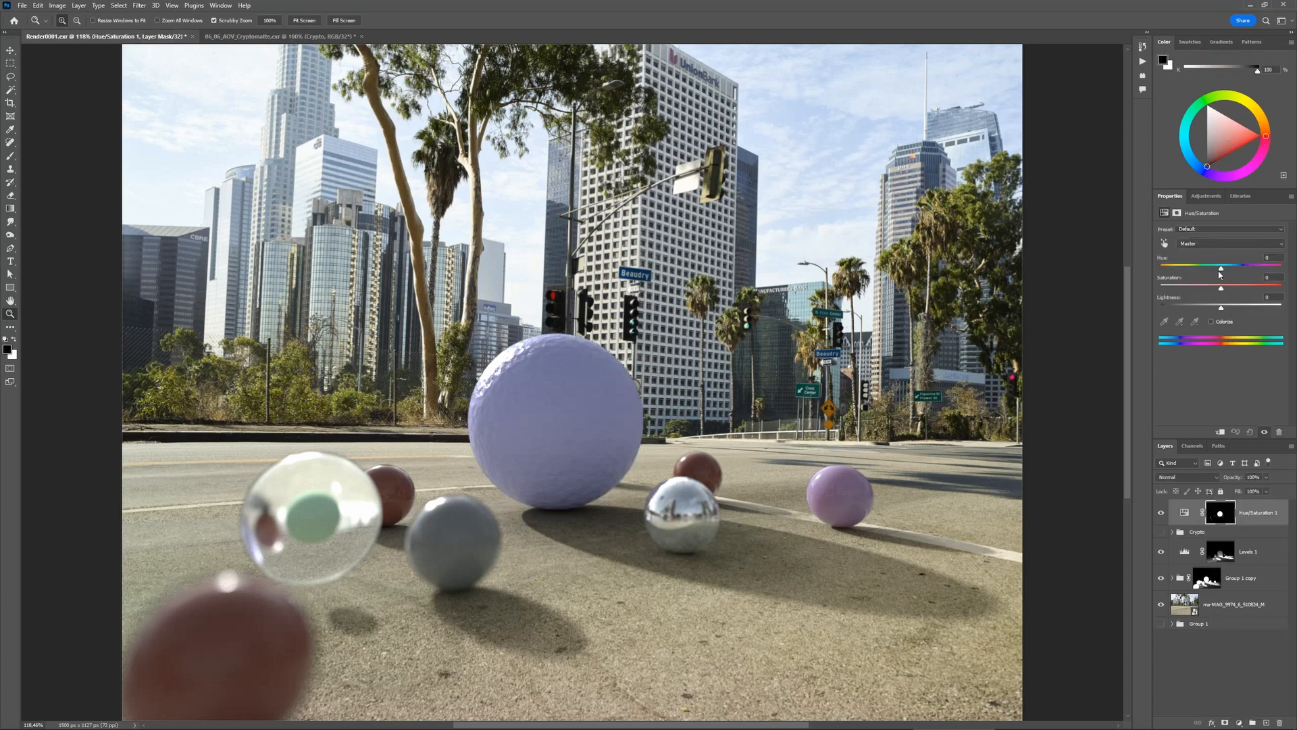
{"action": "left_click_drag", "start_coordinate": [1221, 270], "coordinate": [1255, 288]}
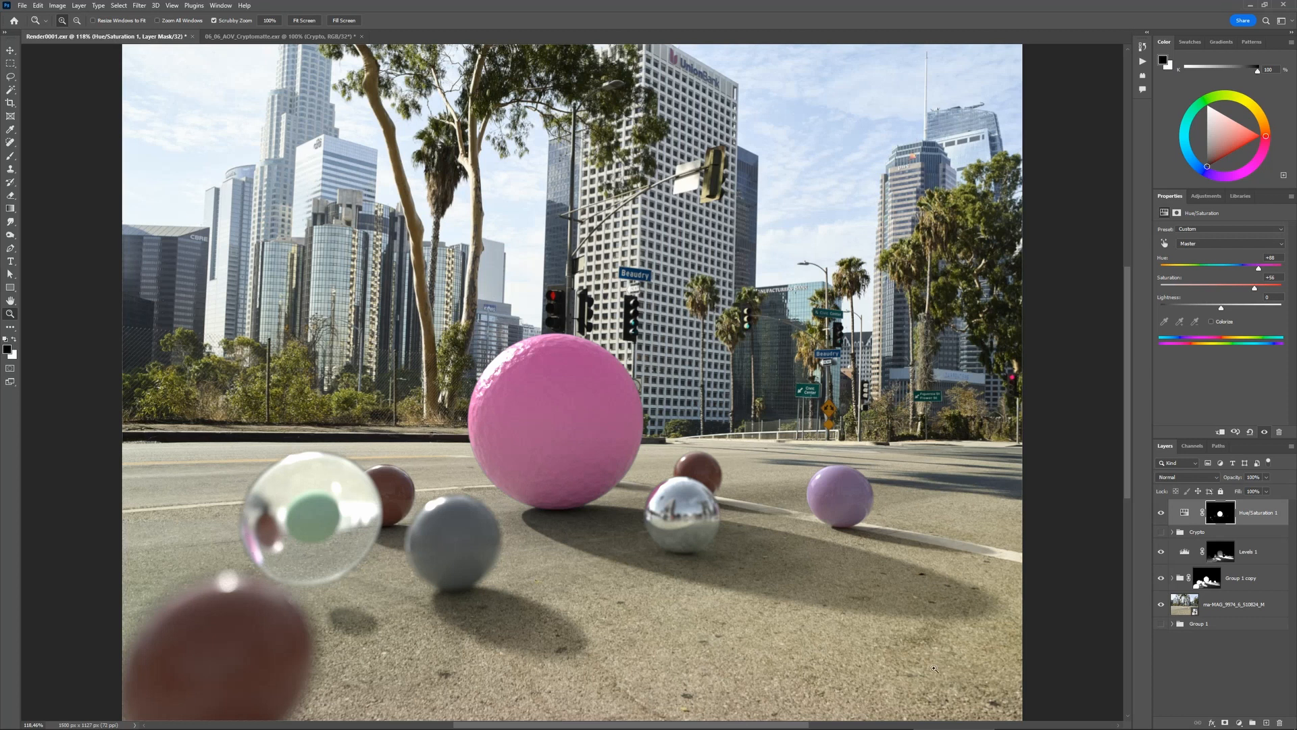
{"action": "left_click", "coordinate": [1207, 650]}
{"action": "left_click_drag", "start_coordinate": [1185, 509], "coordinate": [1202, 543]}
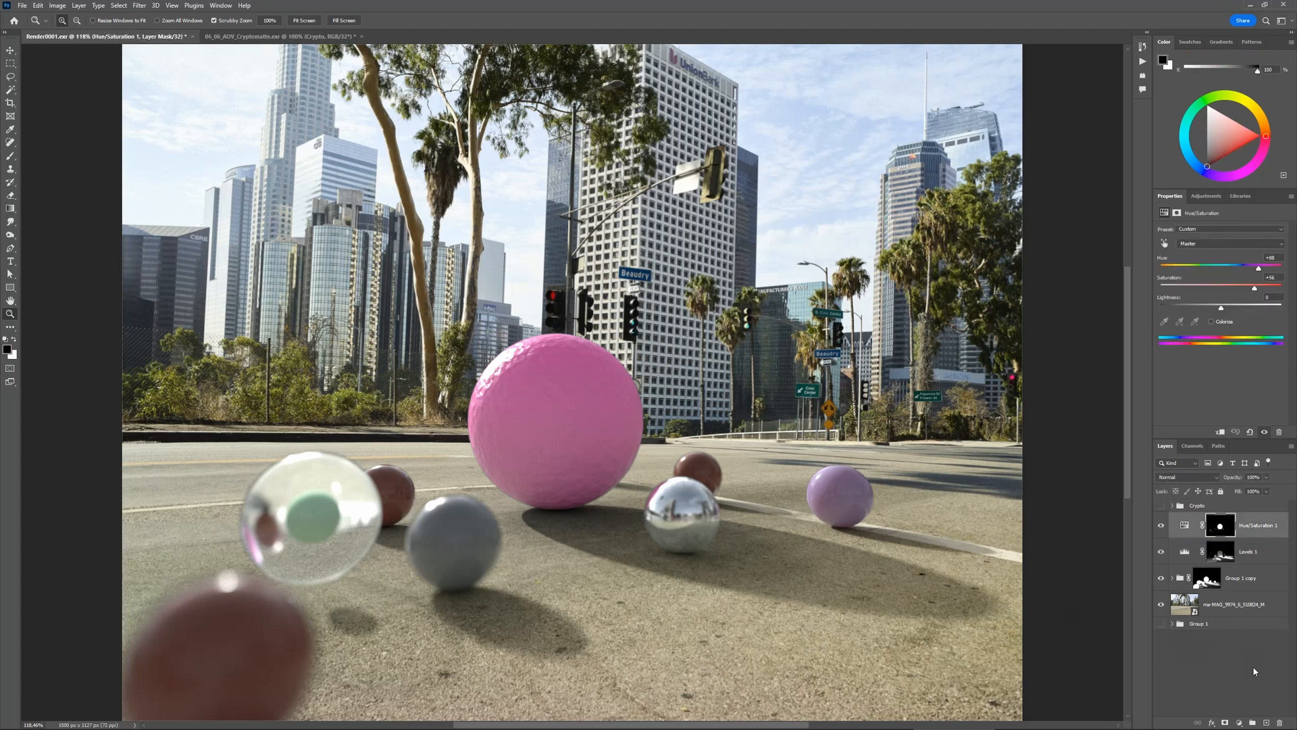
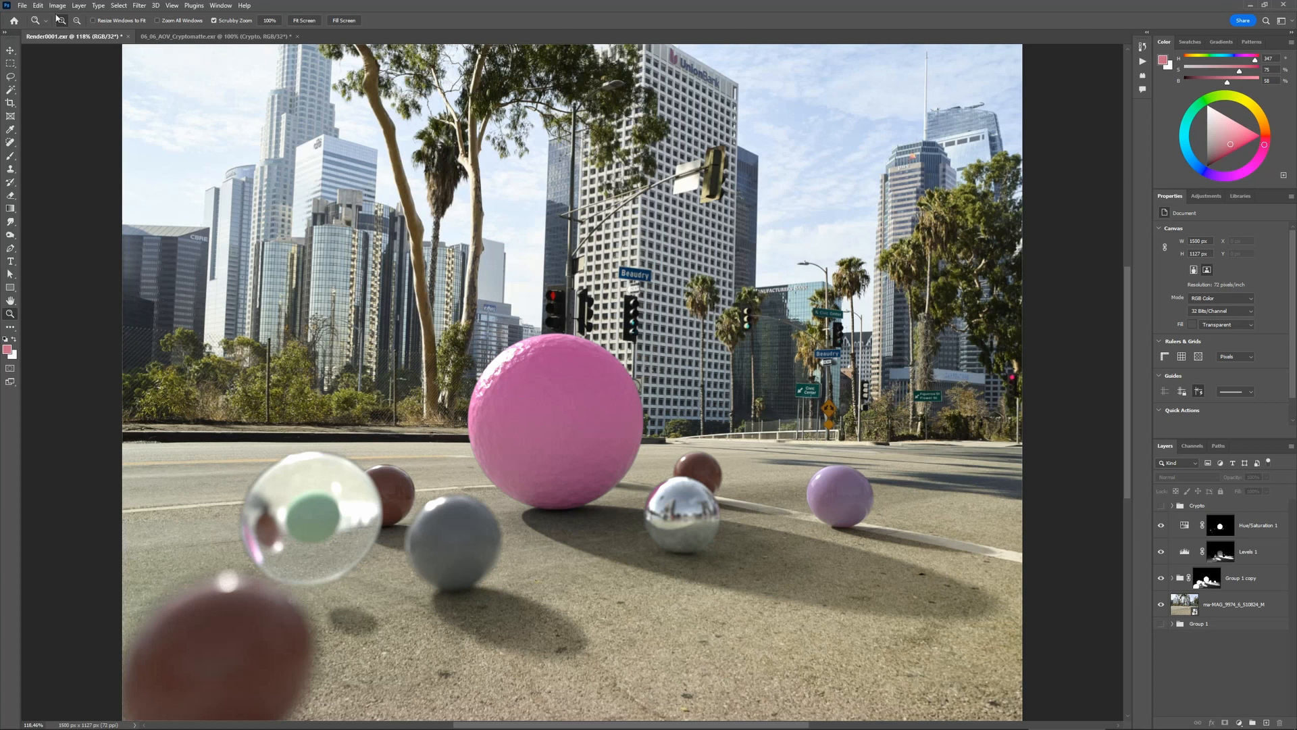
- Save the layered composite to the Desktop as Render_Photoshop.psd in Photoshop format
{"action": "left_click", "coordinate": [25, 6]}
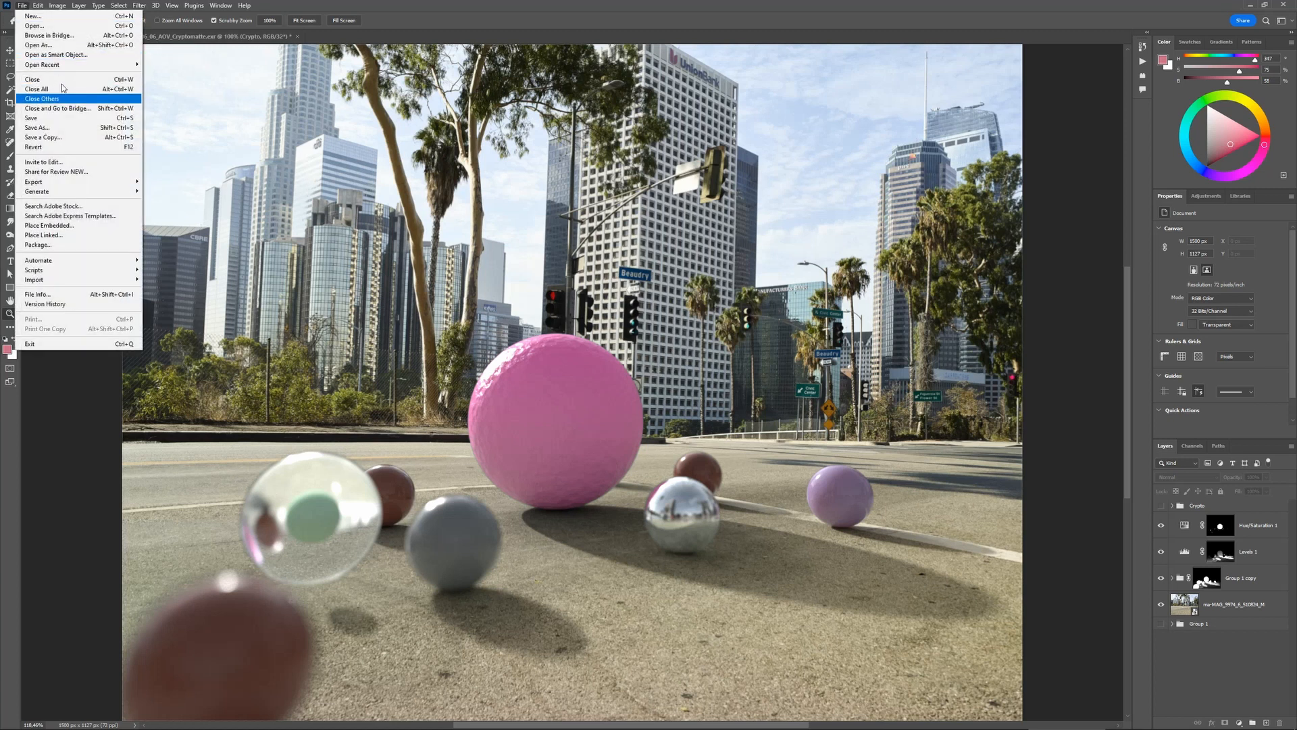
{"action": "left_click", "coordinate": [69, 131]}
{"action": "left_click", "coordinate": [317, 506]}
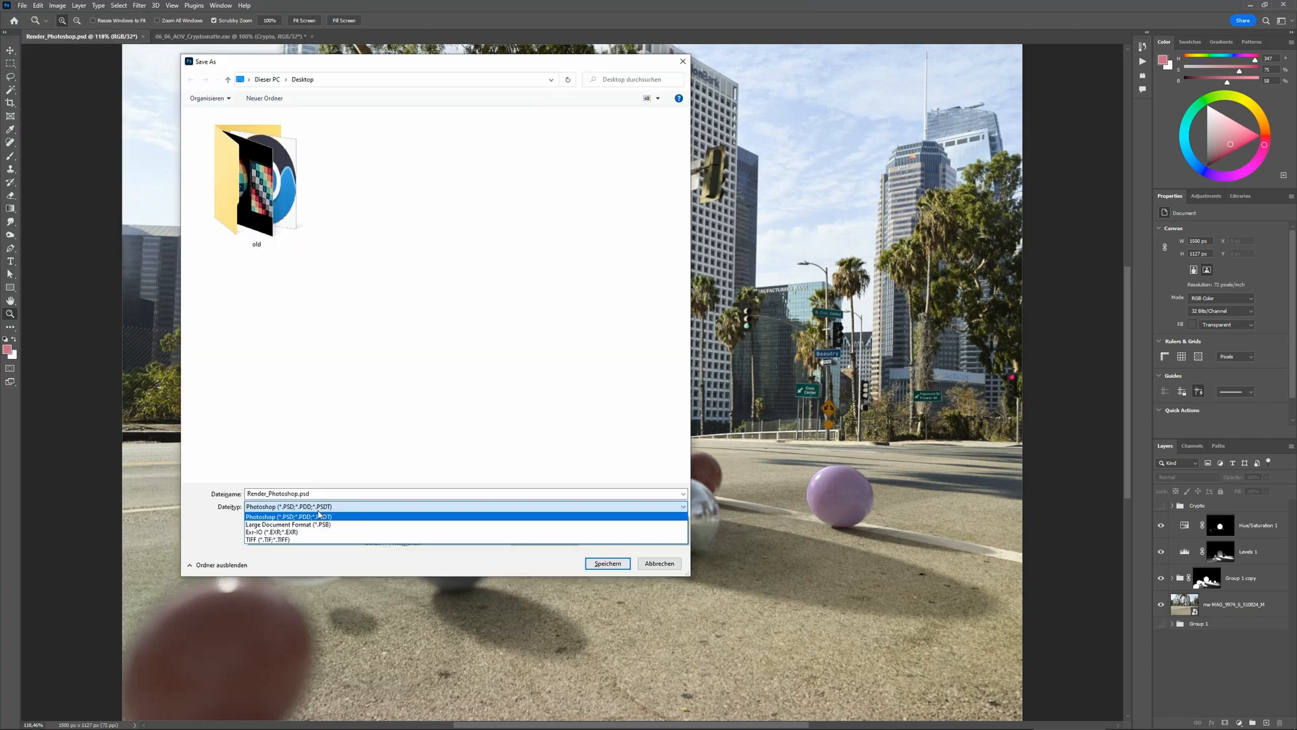
{"action": "left_click", "coordinate": [317, 514]}
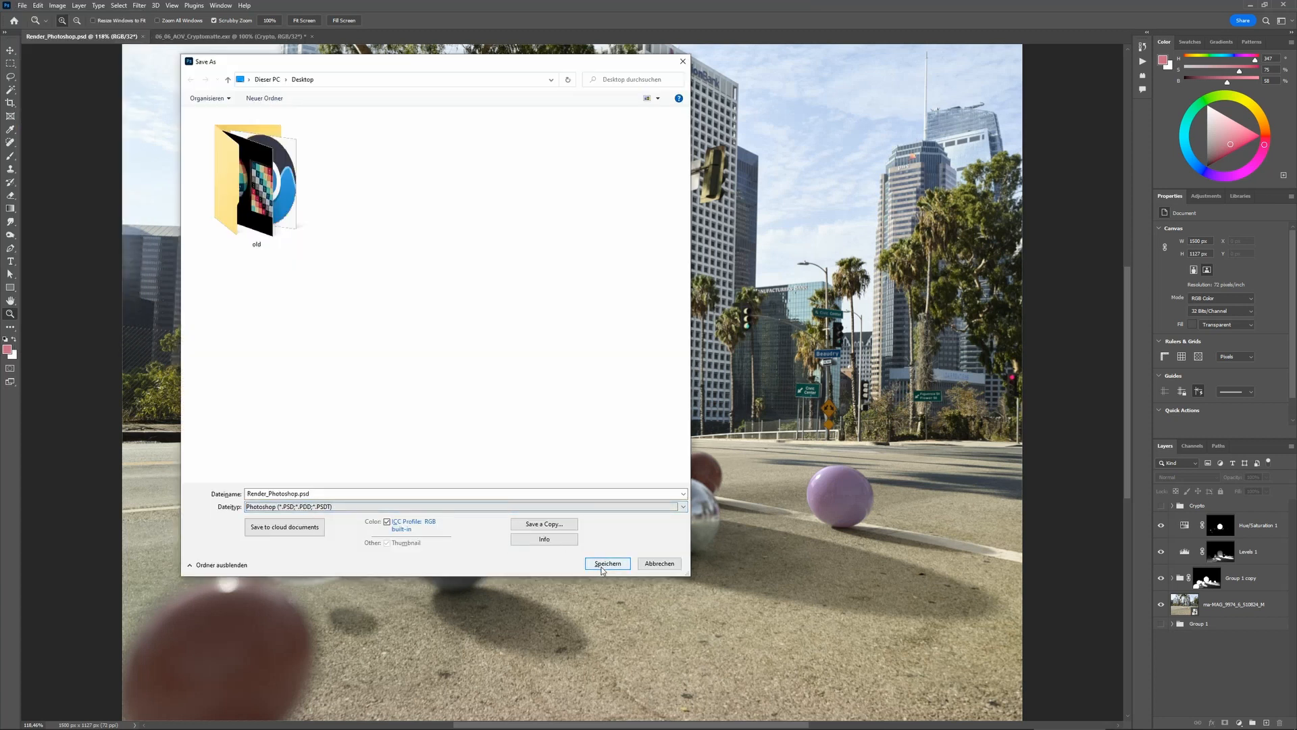
{"action": "left_click", "coordinate": [603, 563]}
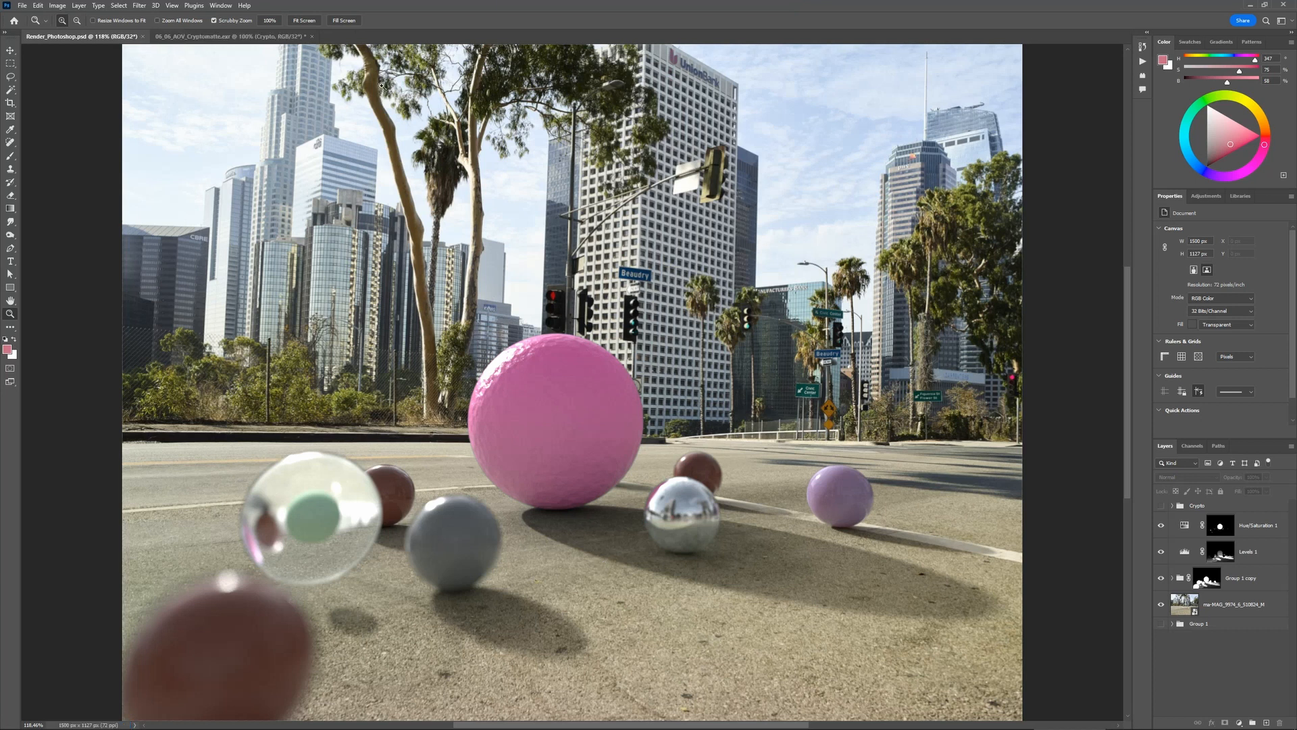
- Compare the file size of Render_Photoshop.psd on the desktop with those of Render0001.exr and the Cryptomatte EXR
{"action": "double_click", "coordinate": [352, 13]}
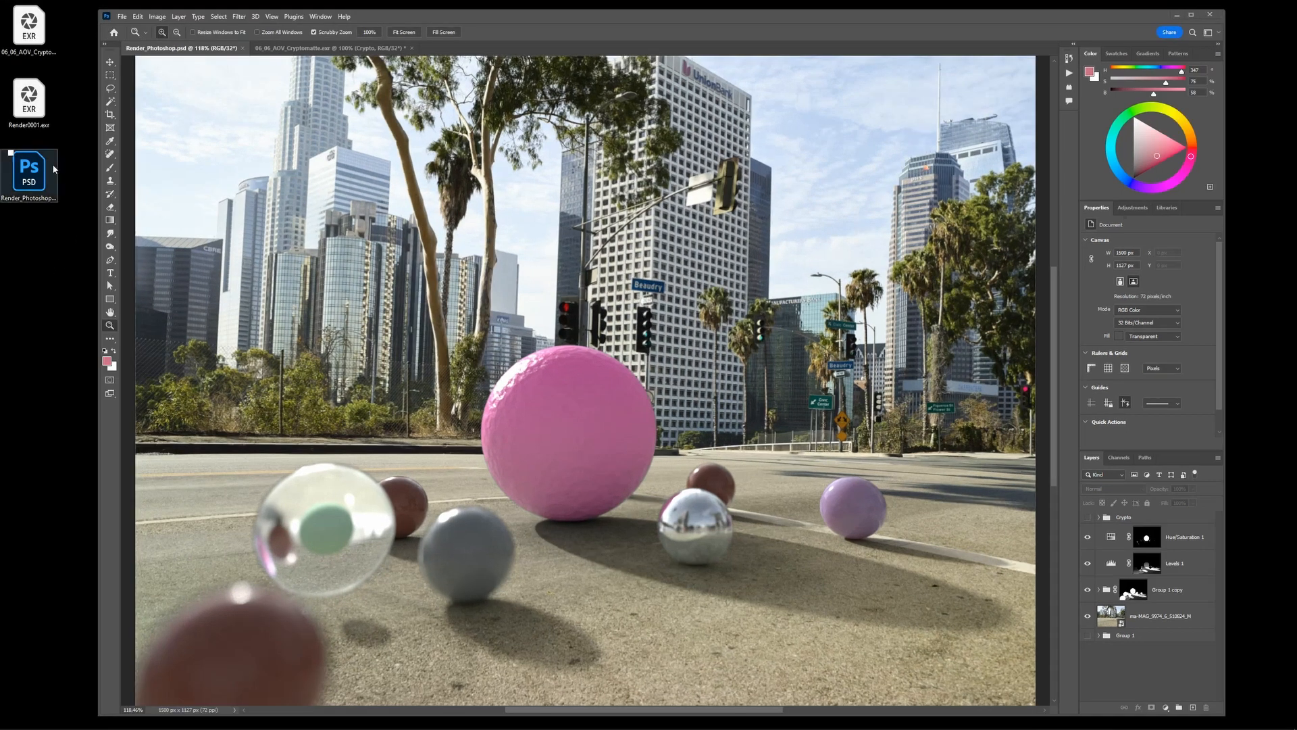
{"action": "left_click", "coordinate": [19, 174]}
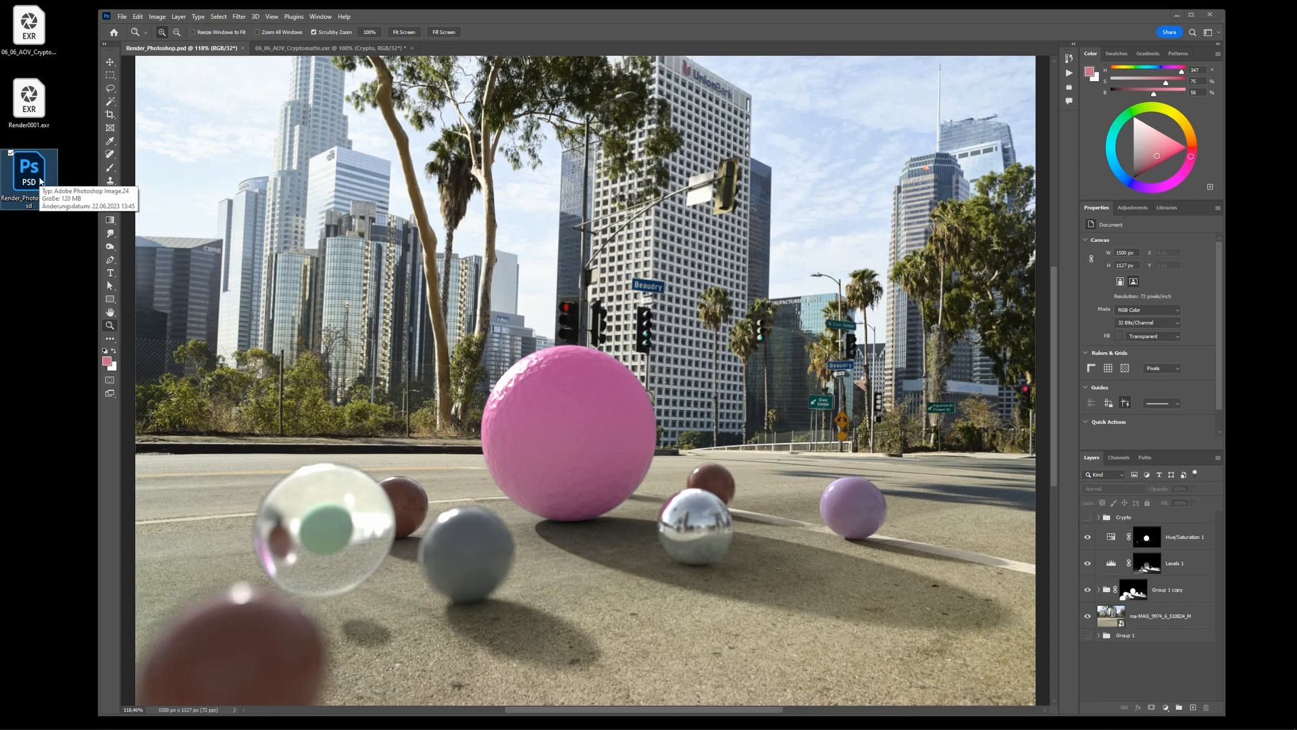
{"action": "left_click", "coordinate": [33, 109]}
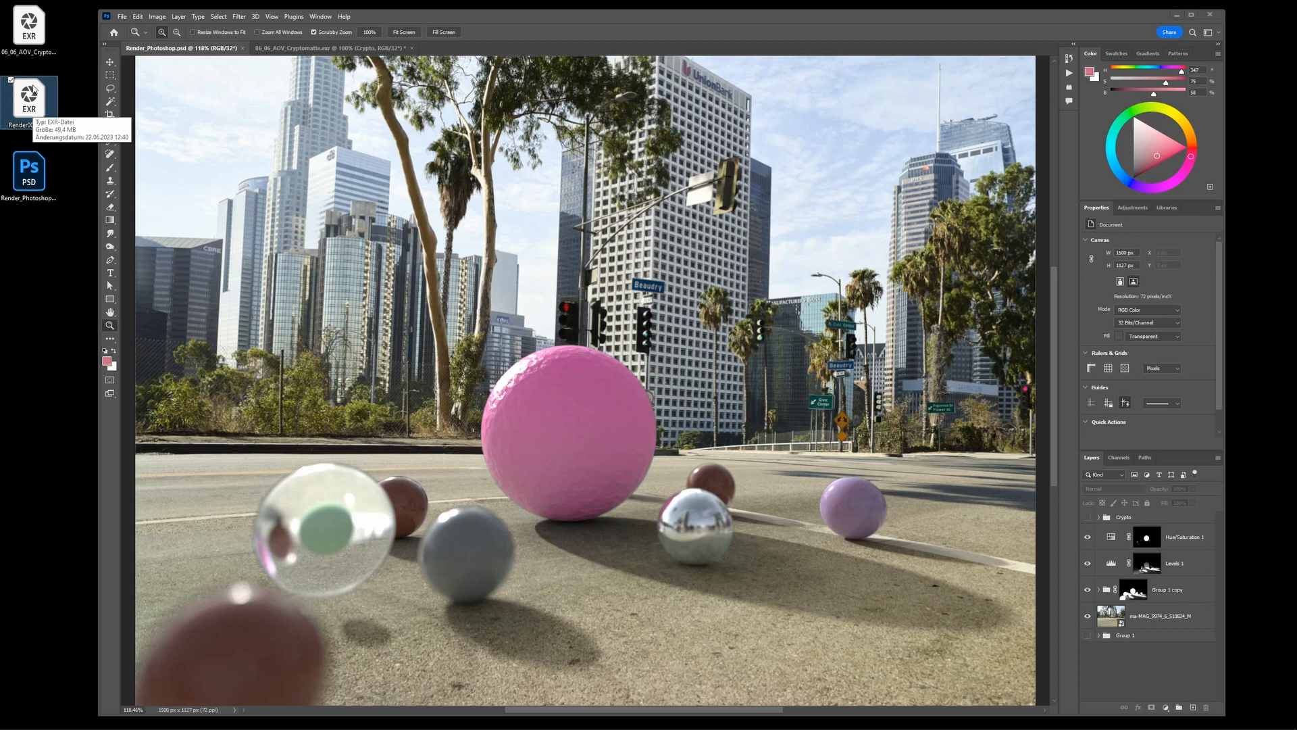
{"action": "left_click", "coordinate": [28, 41]}
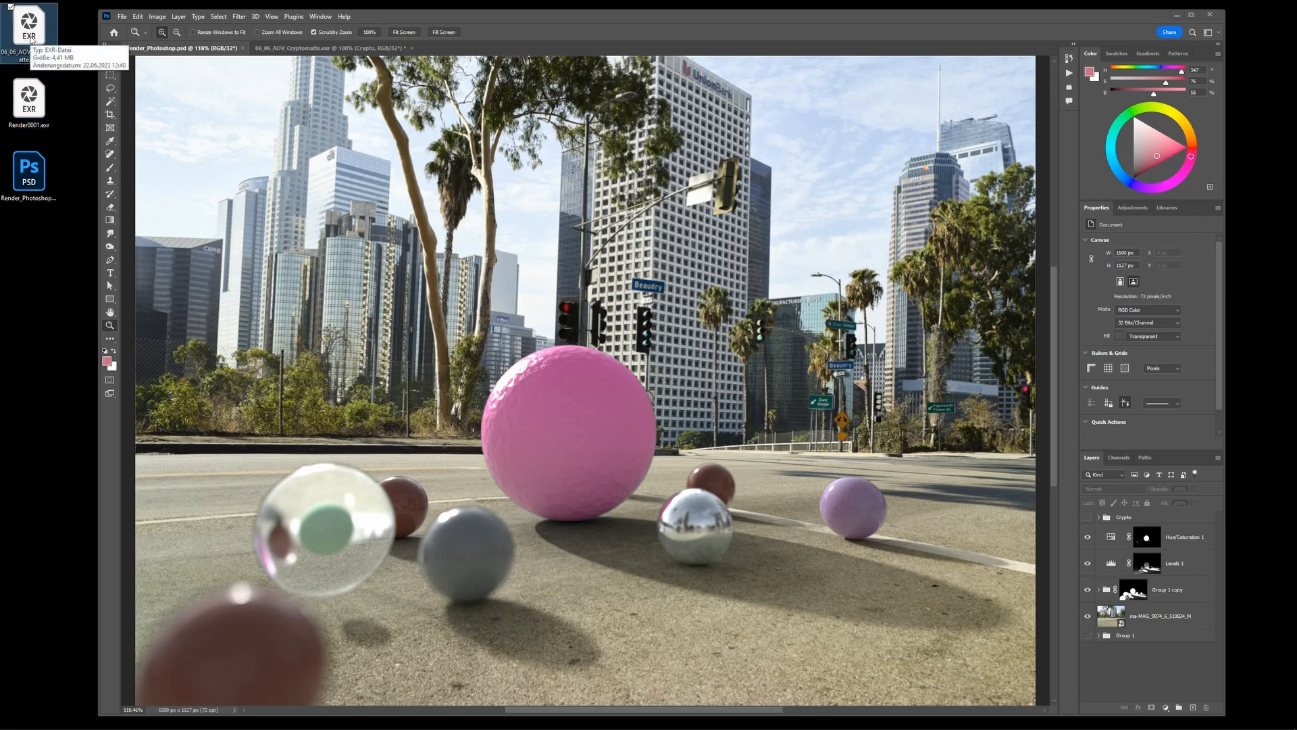
{"action": "left_click", "coordinate": [44, 204]}
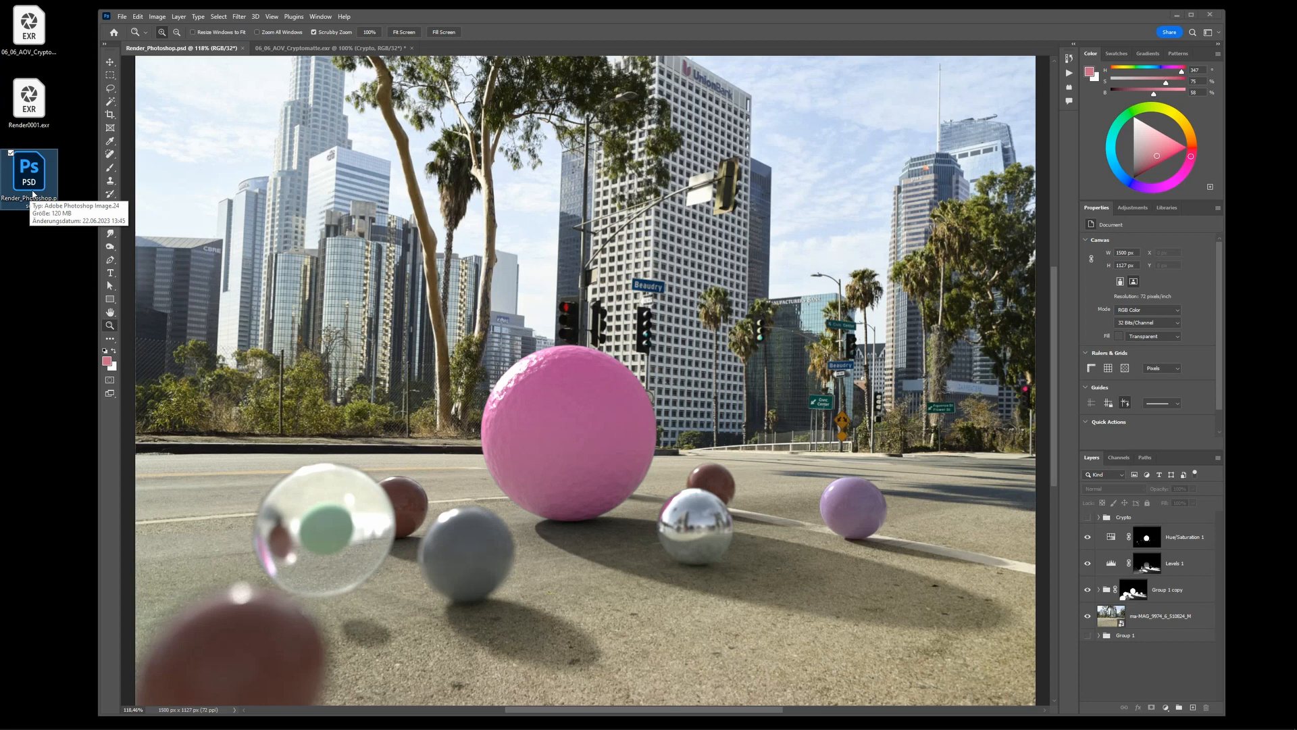
{"action": "left_click", "coordinate": [40, 111]}
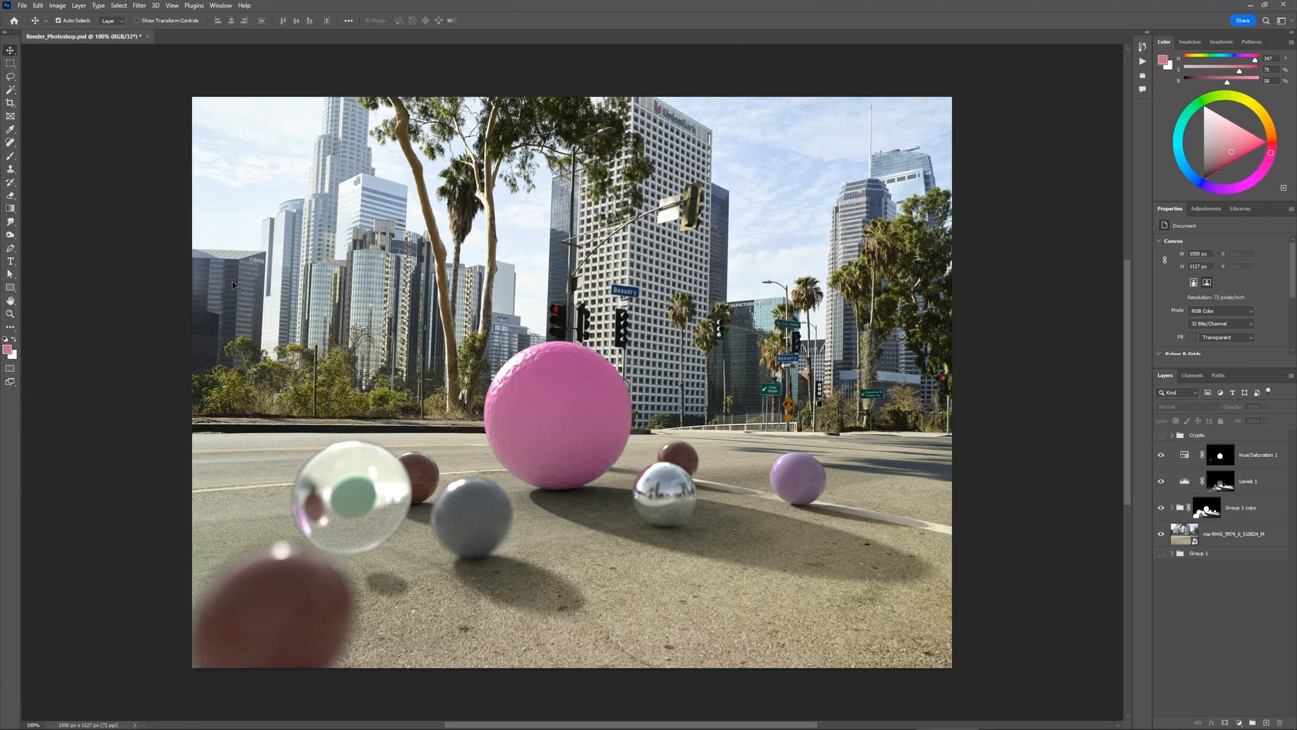
- Save the composite to the Desktop as Render_EXR.exr in Exr-IO format with FLOAT color depth and ZIP compression
{"action": "left_click", "coordinate": [29, 7]}
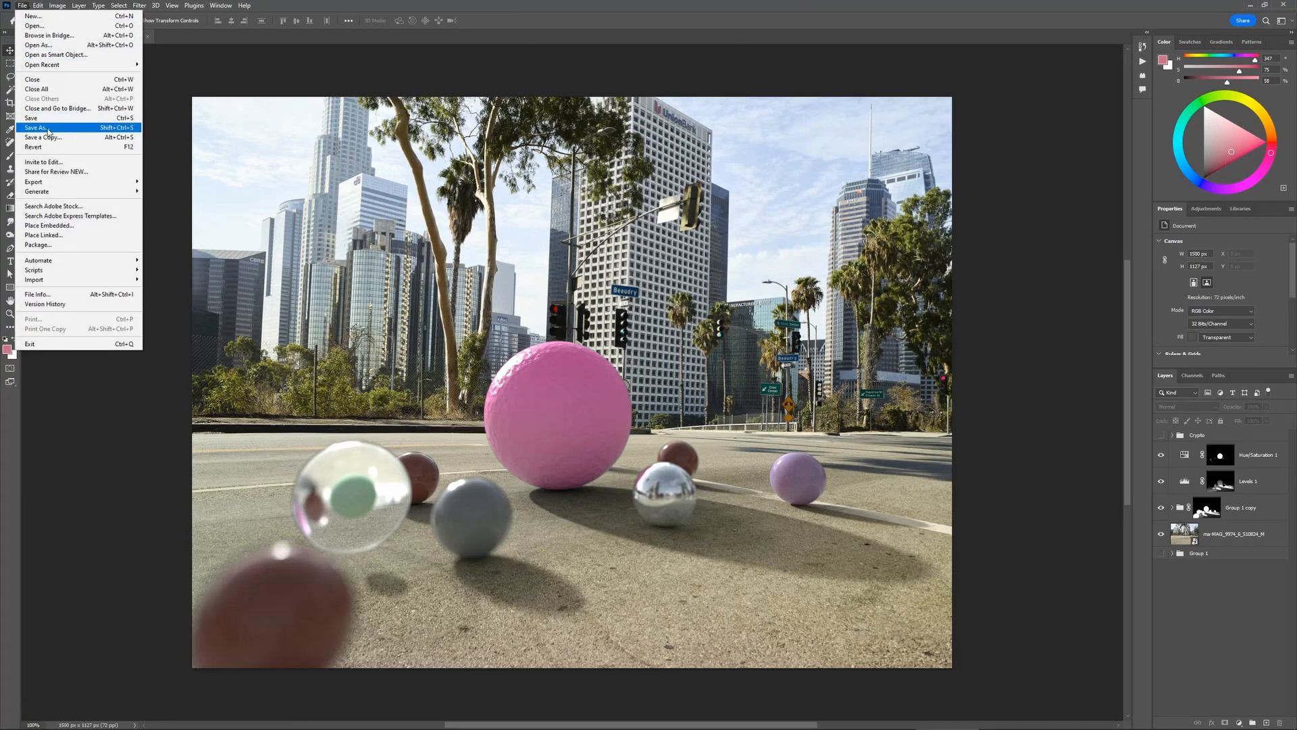
{"action": "left_click", "coordinate": [47, 128]}
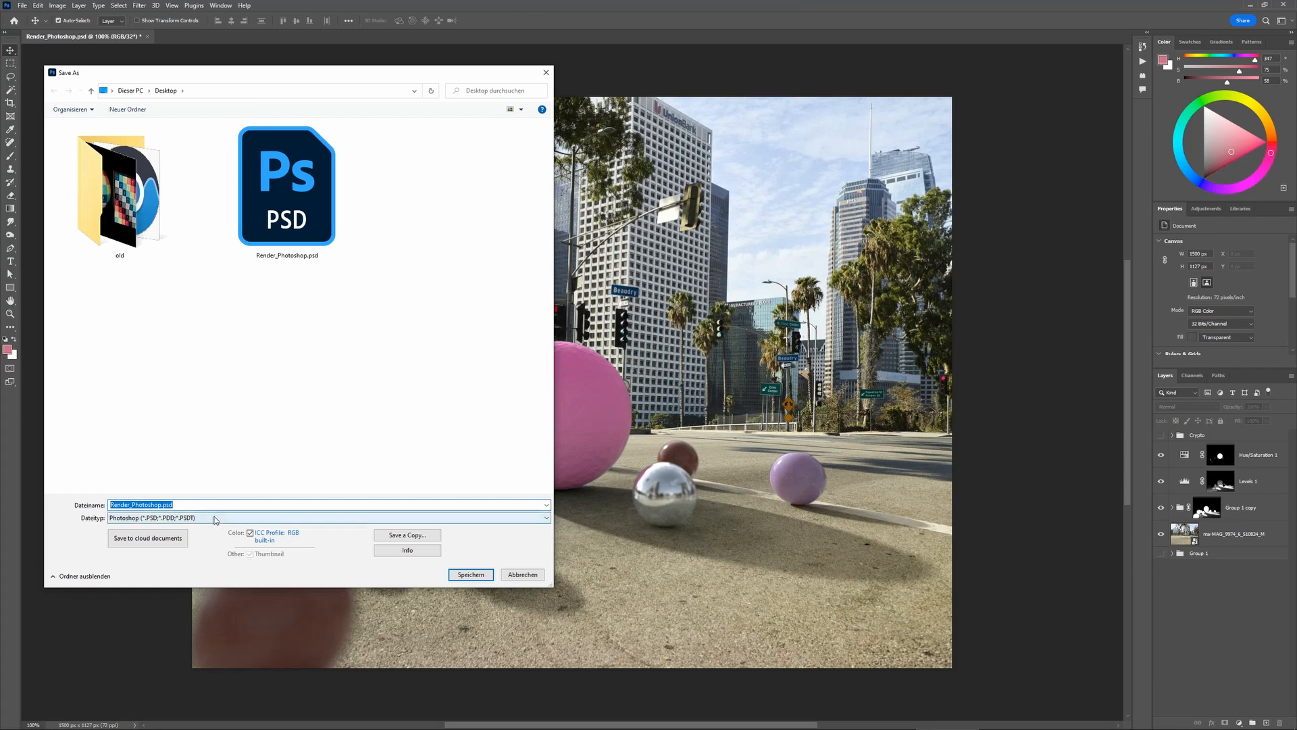
{"action": "left_click", "coordinate": [230, 518]}
{"action": "left_click", "coordinate": [201, 543]}
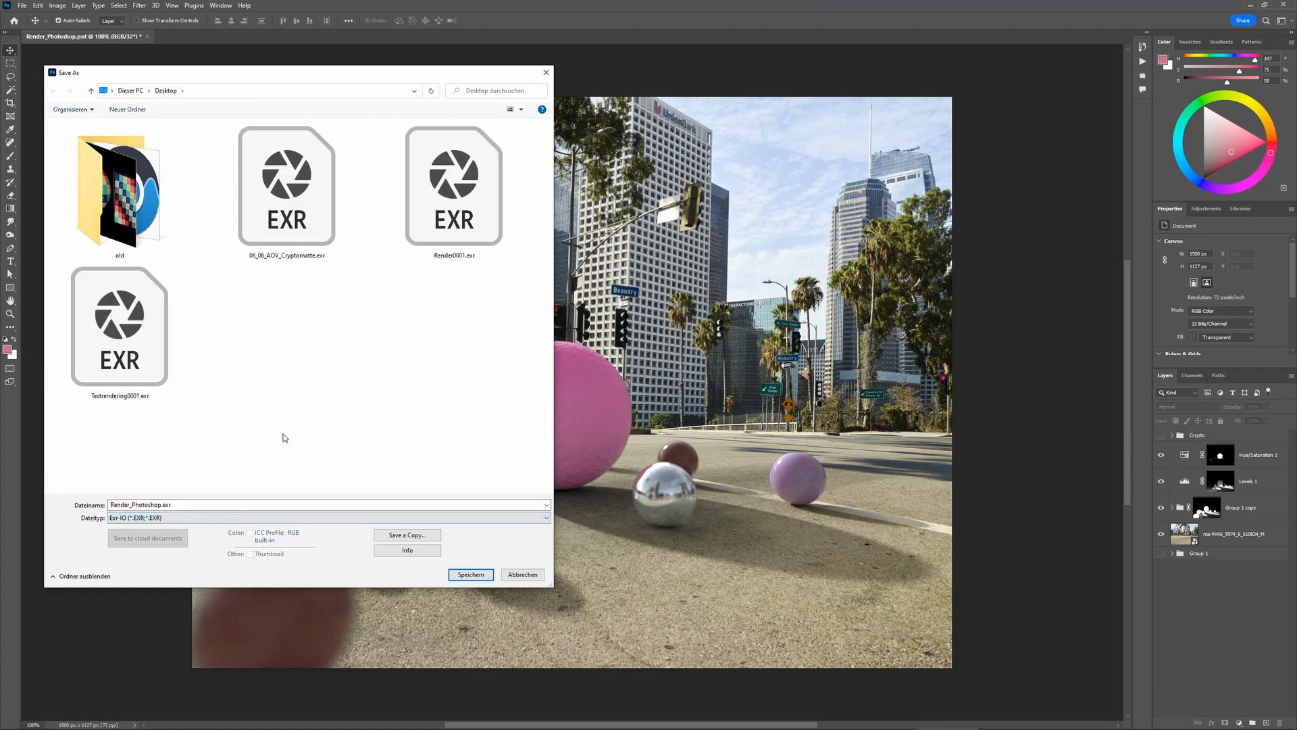
{"action": "left_click", "coordinate": [167, 508]}
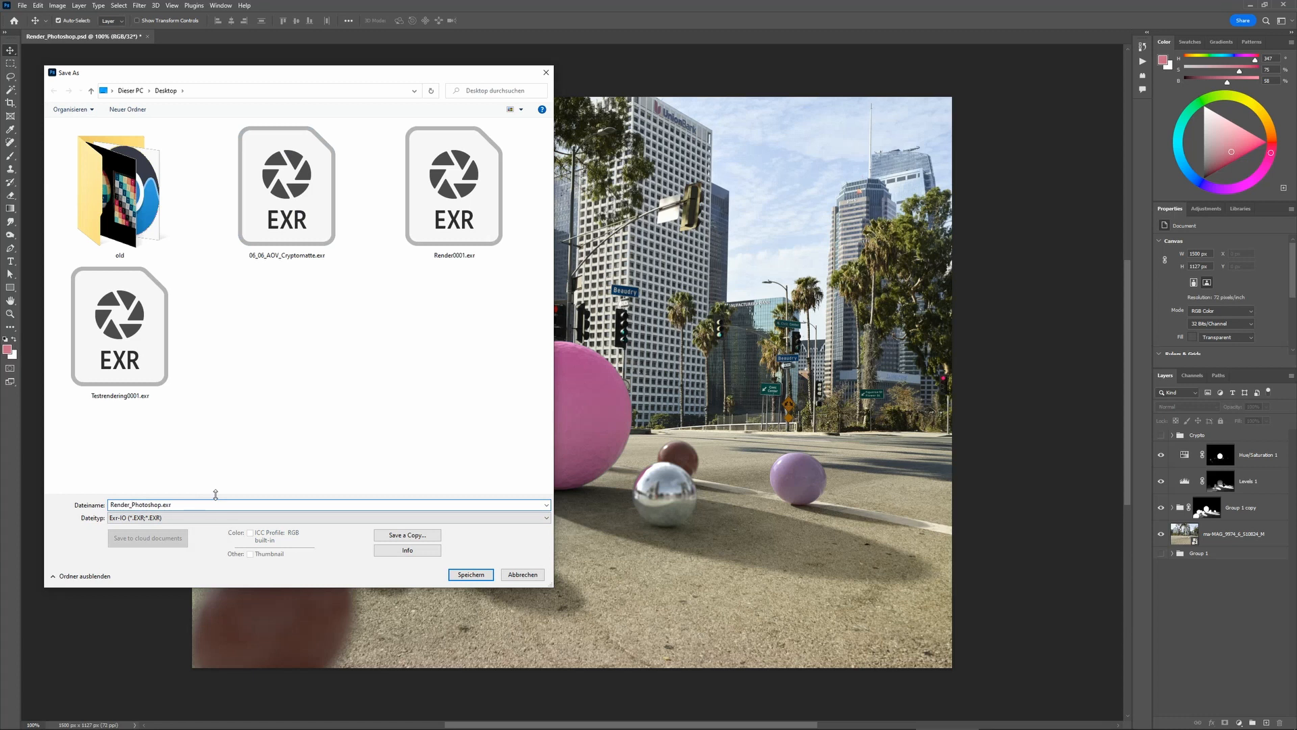
{"action": "key", "text": "Delete"}
{"action": "key", "text": "Delete"}
{"action": "key", "text": "Delete"}
{"action": "key", "text": "Delete"}
{"action": "key", "text": "Delete"}
{"action": "key", "text": "Delete"}
{"action": "key", "text": "Delete"}
{"action": "key", "text": "Delete"}
{"action": "key", "text": "Delete"}
{"action": "type", "text": "p"}
{"action": "key", "text": "BackSpace"}
{"action": "type", "text": "EXR"}
{"action": "left_click", "coordinate": [453, 578]}
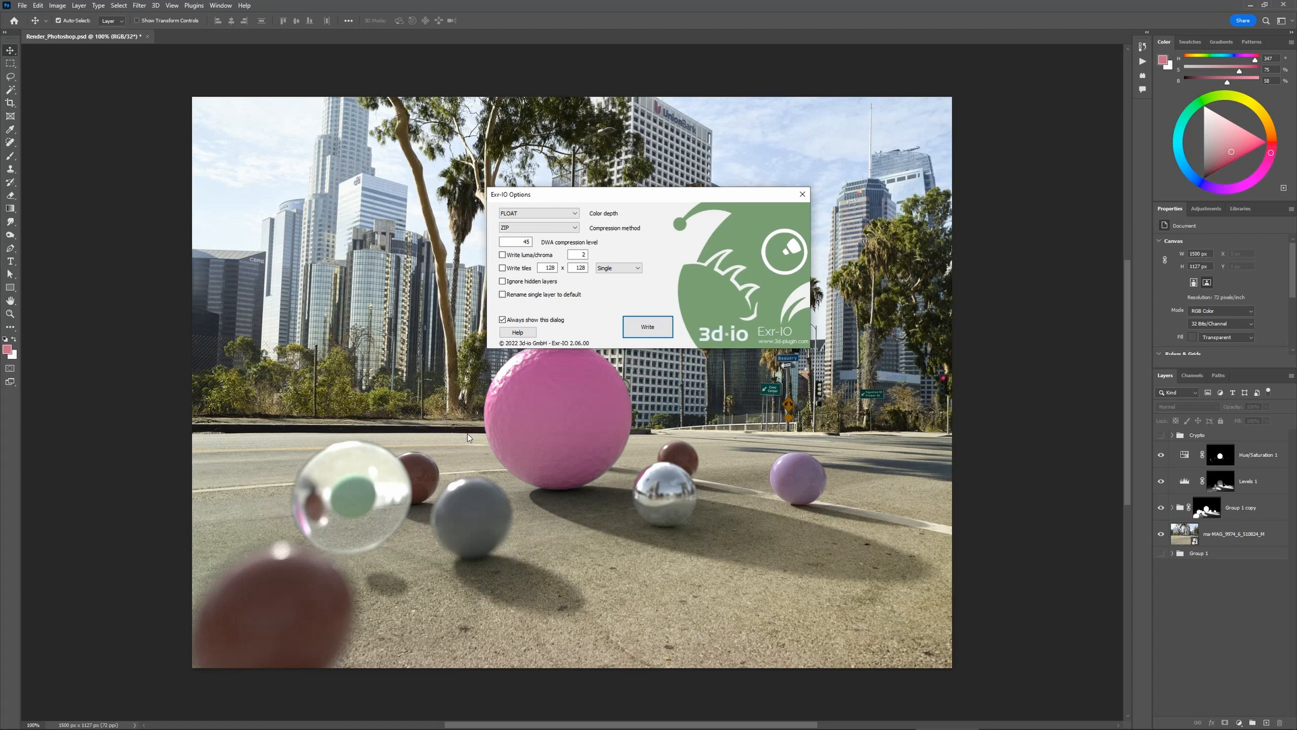
{"action": "left_click", "coordinate": [650, 328]}
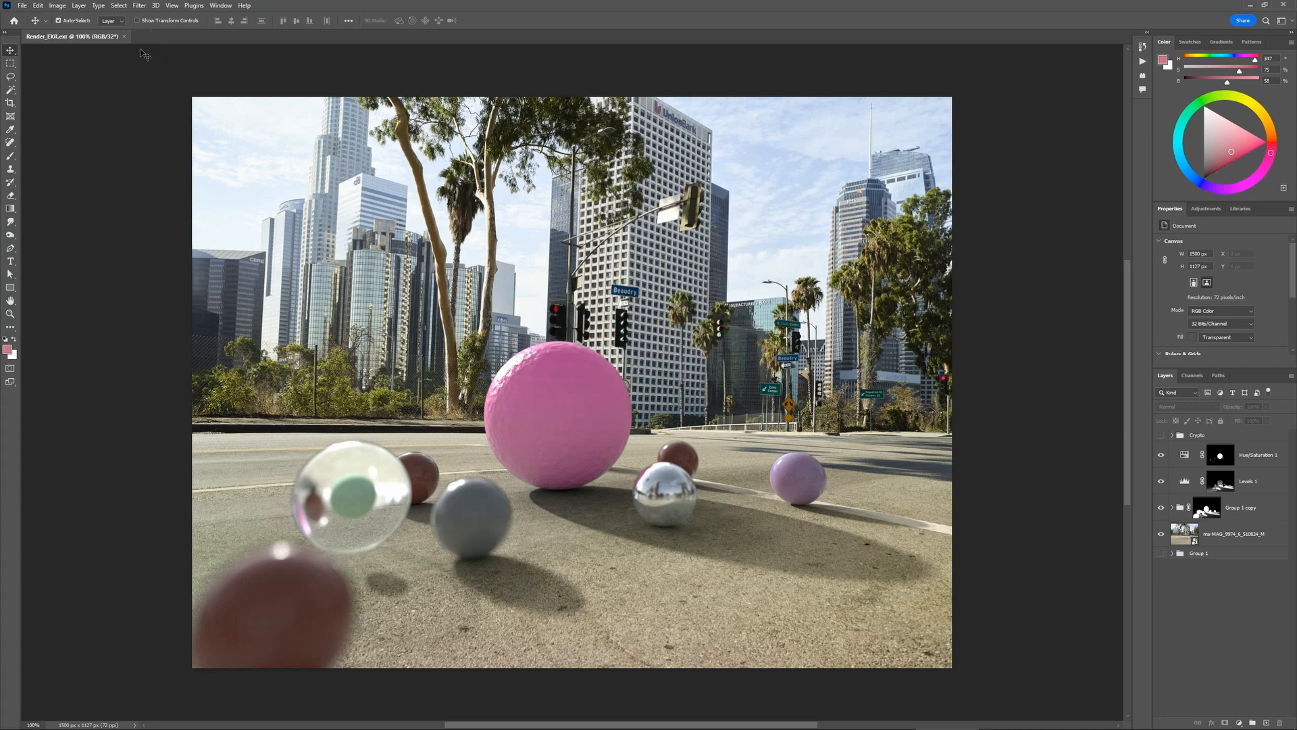
- Close Render_EXR.exr and compare its file size on the desktop with that of Render_Photoshop.psd
{"action": "left_click", "coordinate": [124, 36]}
{"action": "double_click", "coordinate": [255, 6]}
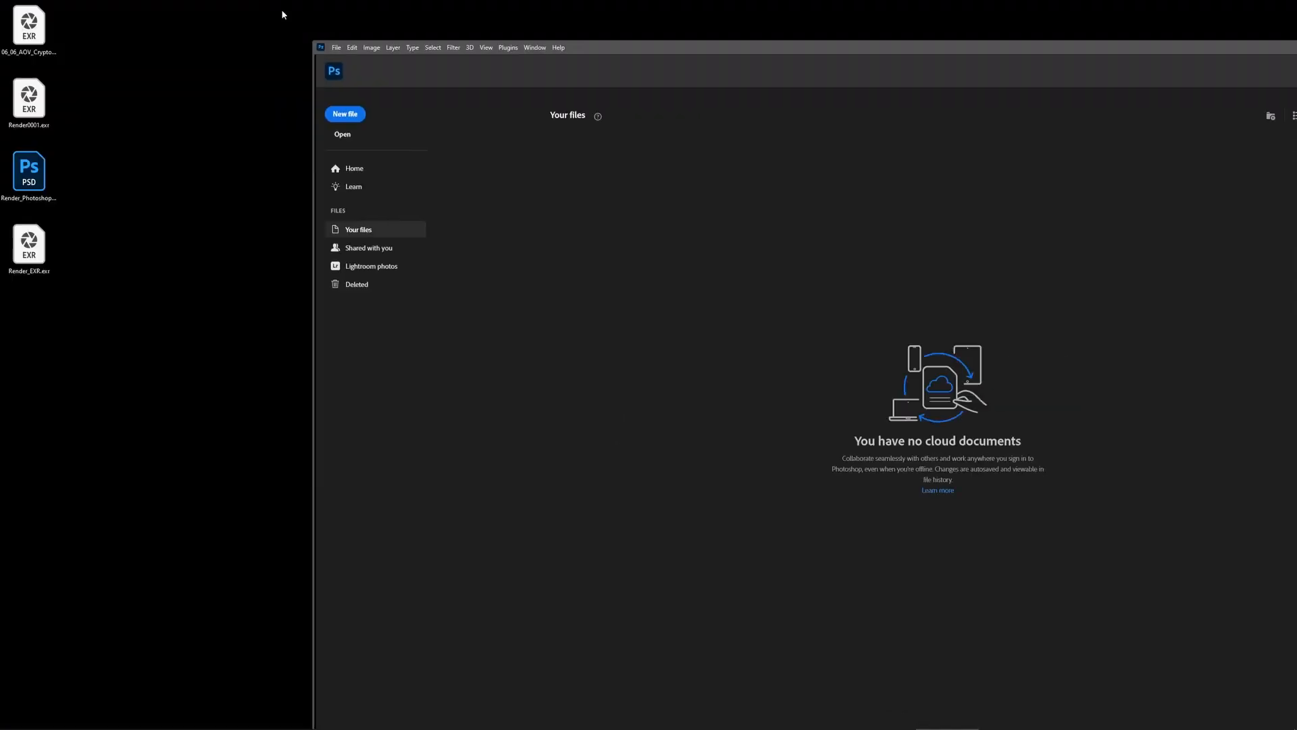
{"action": "left_click", "coordinate": [30, 250]}
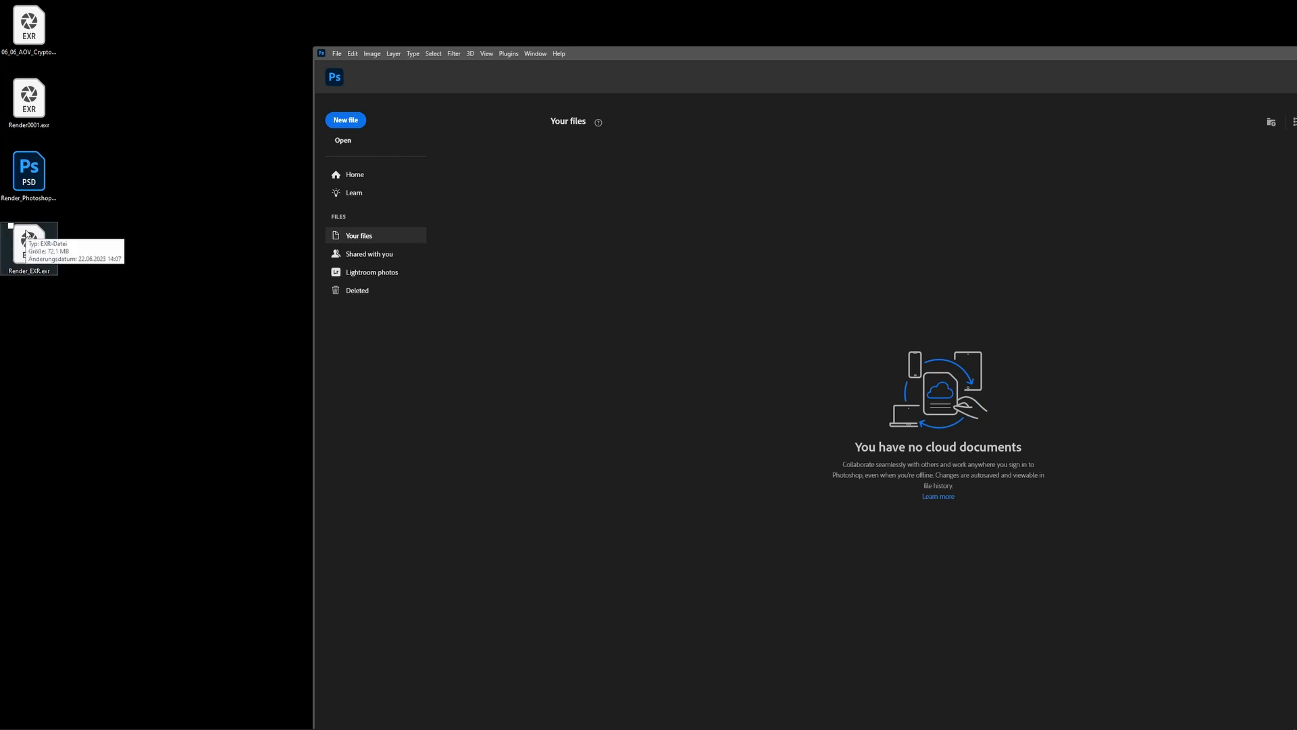
{"action": "left_click", "coordinate": [28, 190]}
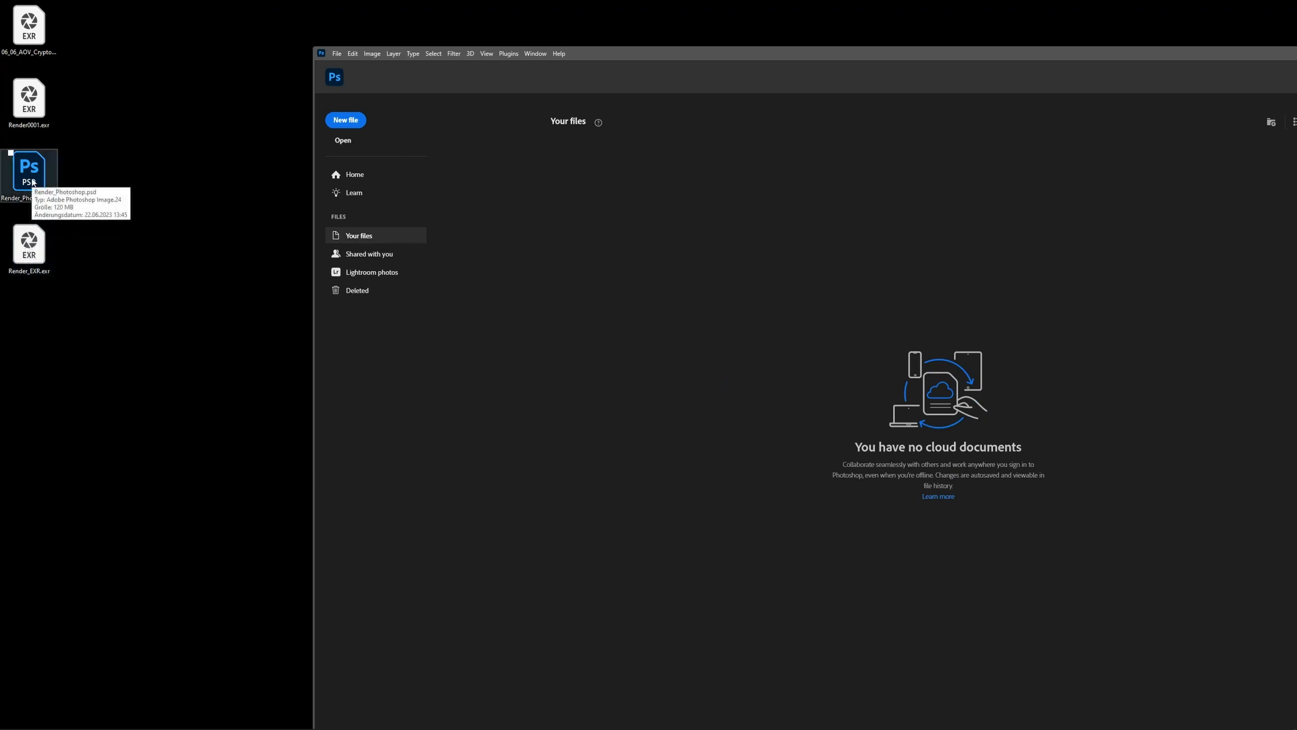
{"action": "left_click", "coordinate": [191, 299]}
- Open Render_EXR.exr from the desktop through Exr-IO with the Create layer groups option left off
{"action": "left_click_drag", "start_coordinate": [596, 60], "coordinate": [382, 23]}
{"action": "left_click_drag", "start_coordinate": [28, 247], "coordinate": [228, 243]}
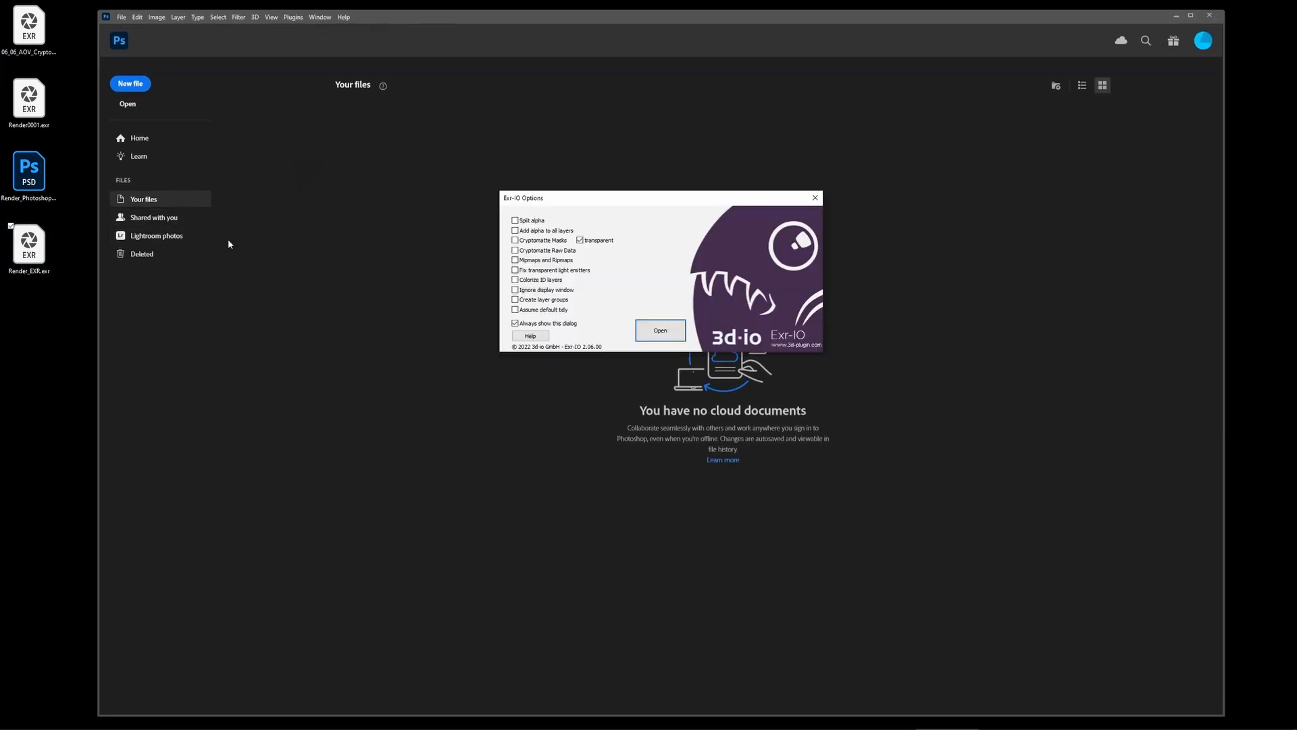
{"action": "left_click", "coordinate": [657, 334]}
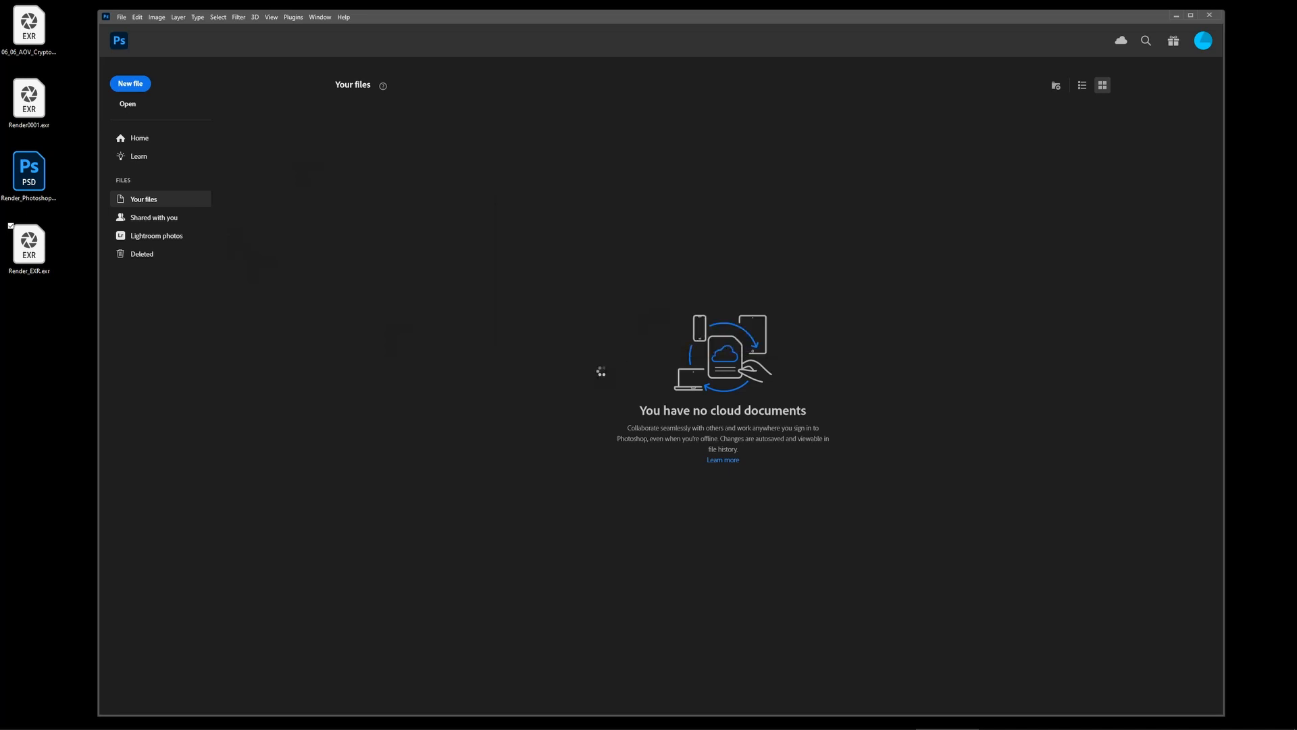
- Check how the groups, masks and adjustment layers came through in the imported layer list, and close the document
{"action": "scroll", "coordinate": [1149, 544], "scroll_direction": "down", "scroll_amount": 10}
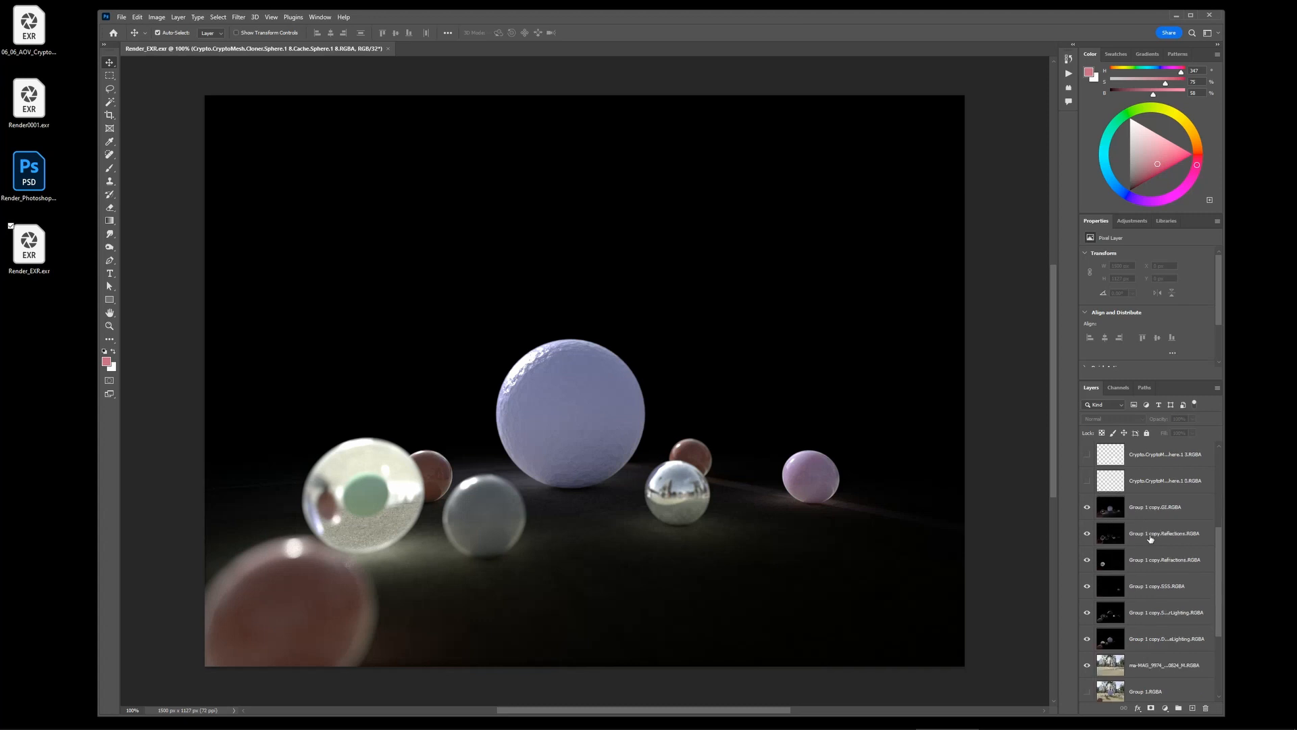
{"action": "scroll", "coordinate": [1150, 538], "scroll_direction": "up", "scroll_amount": 10}
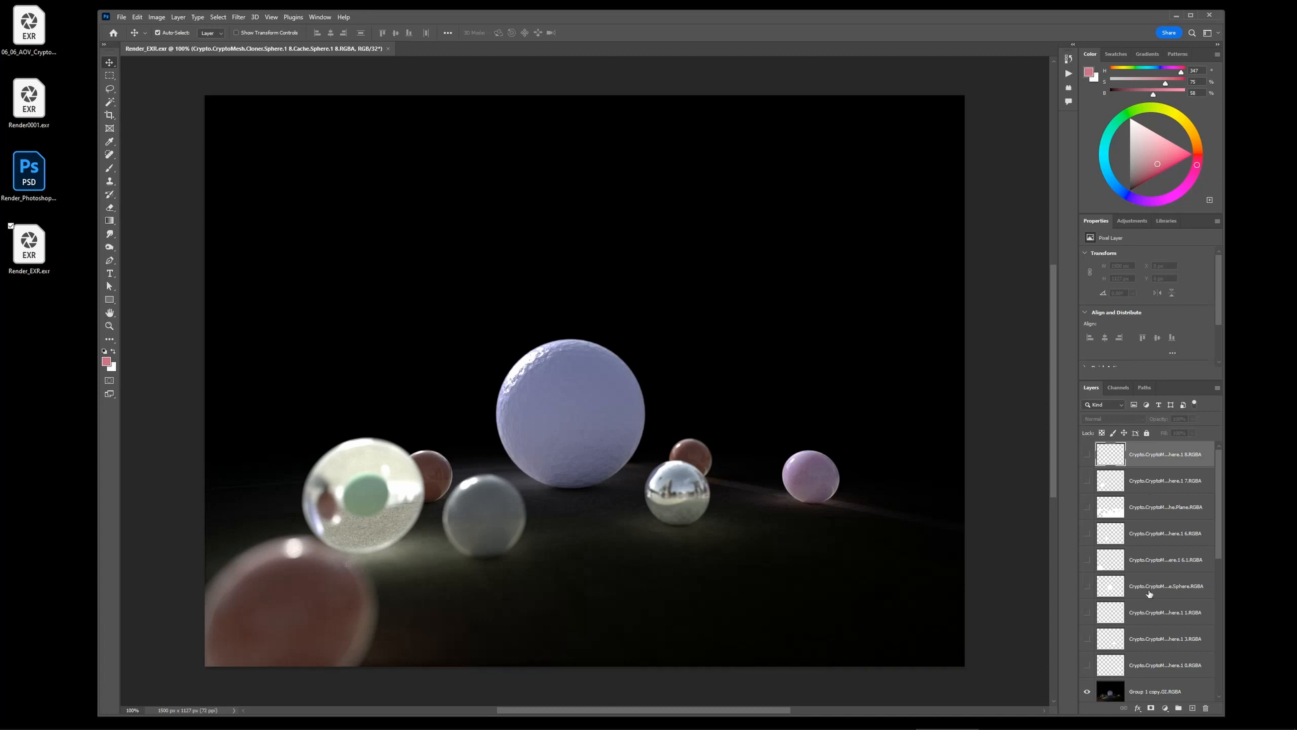
{"action": "scroll", "coordinate": [1148, 560], "scroll_direction": "down", "scroll_amount": 3}
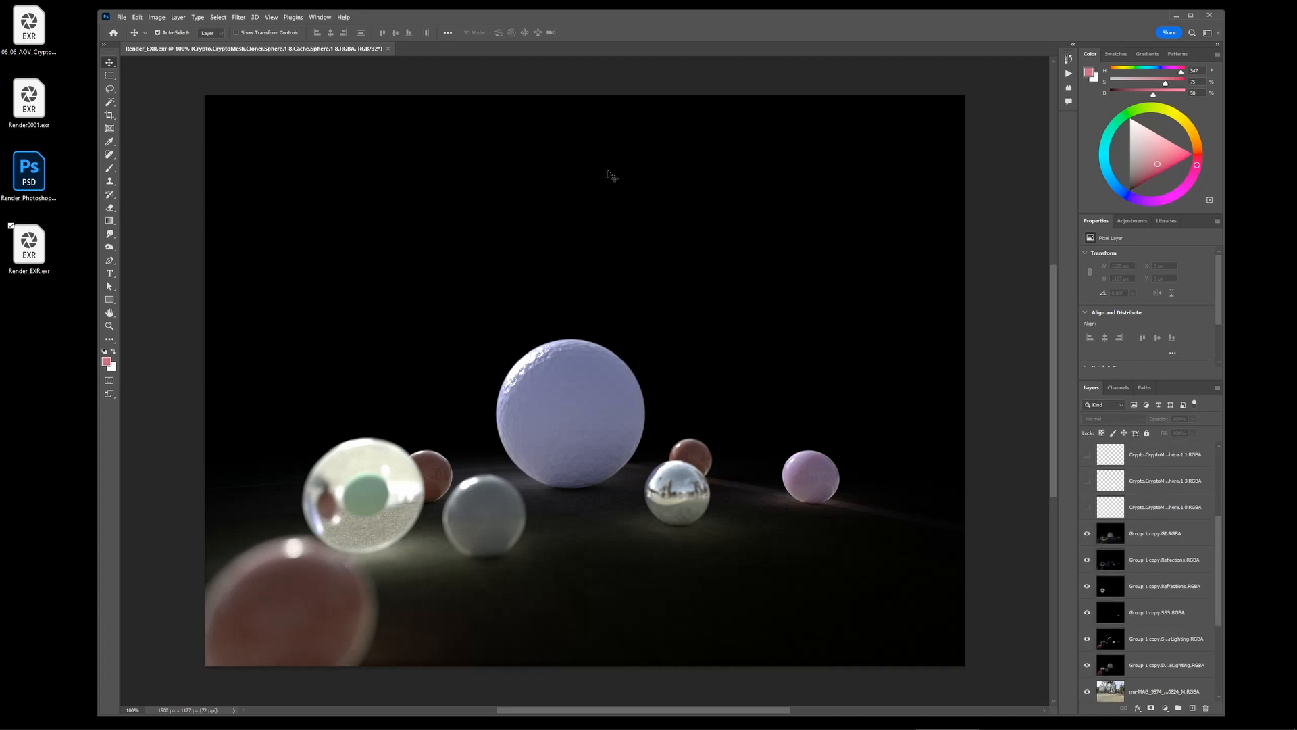
{"action": "left_click", "coordinate": [389, 49]}
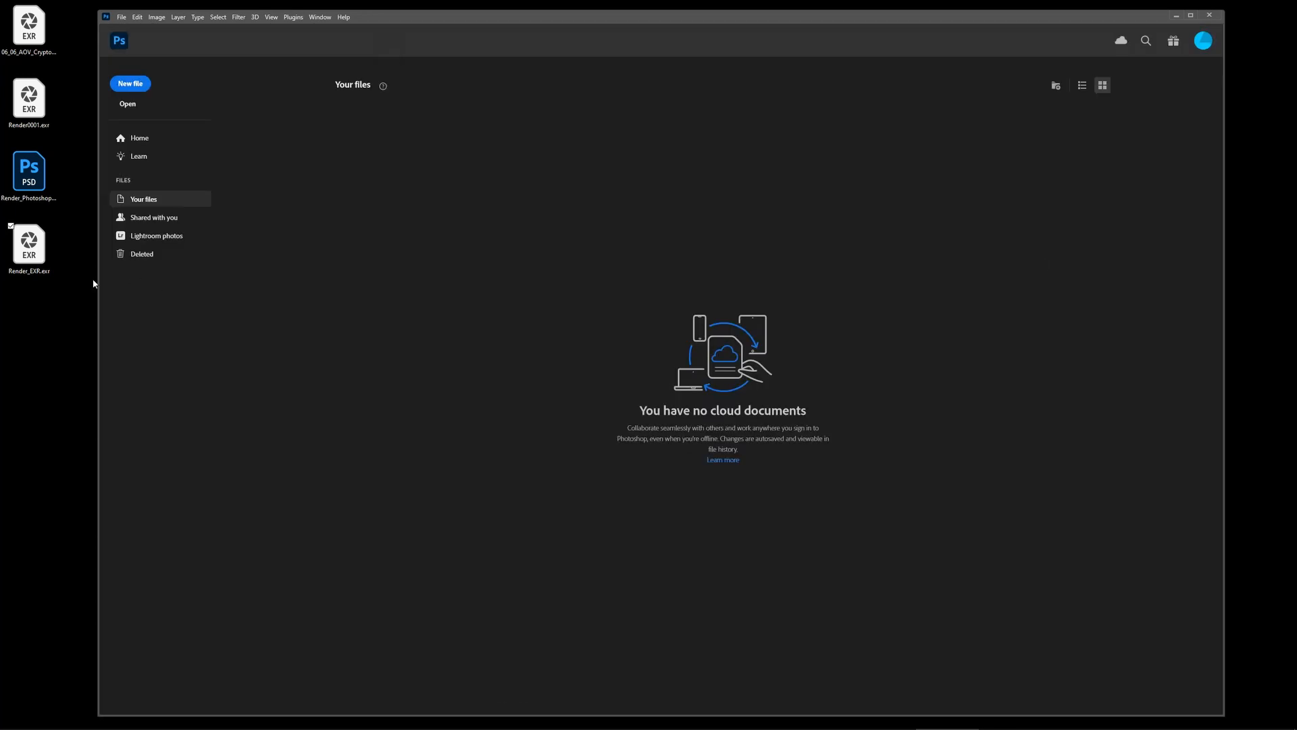
- Reopen Render_EXR.exr through Exr-IO with Create layer groups enabled, and maximize the program window
{"action": "left_click_drag", "start_coordinate": [29, 244], "coordinate": [408, 214]}
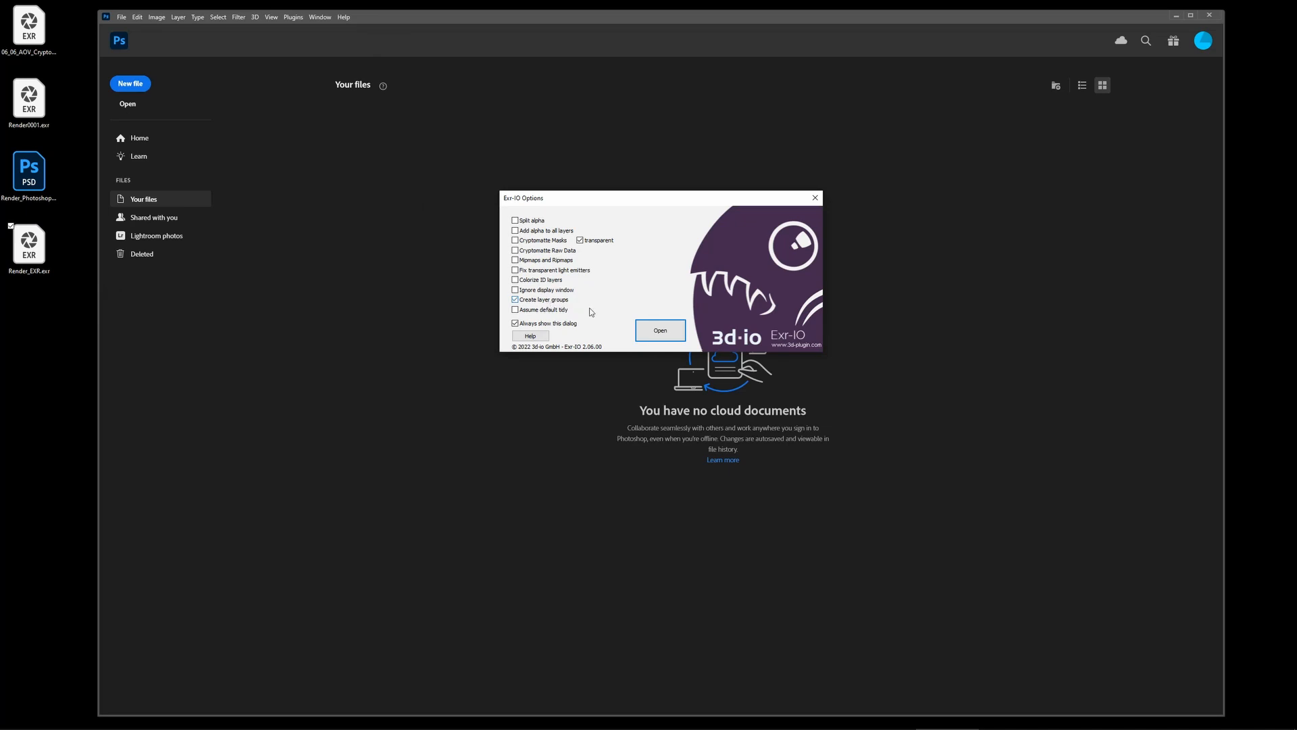
{"action": "left_click", "coordinate": [663, 335]}
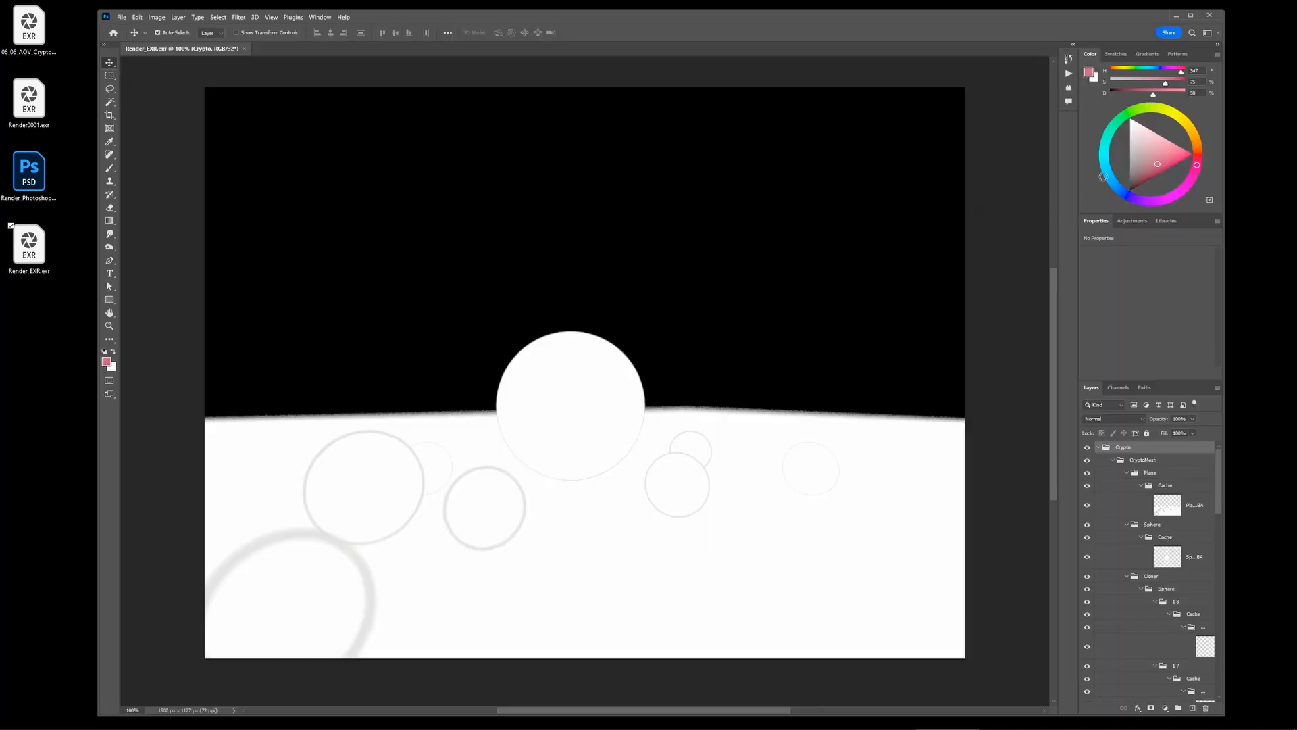
{"action": "left_click", "coordinate": [1190, 15]}
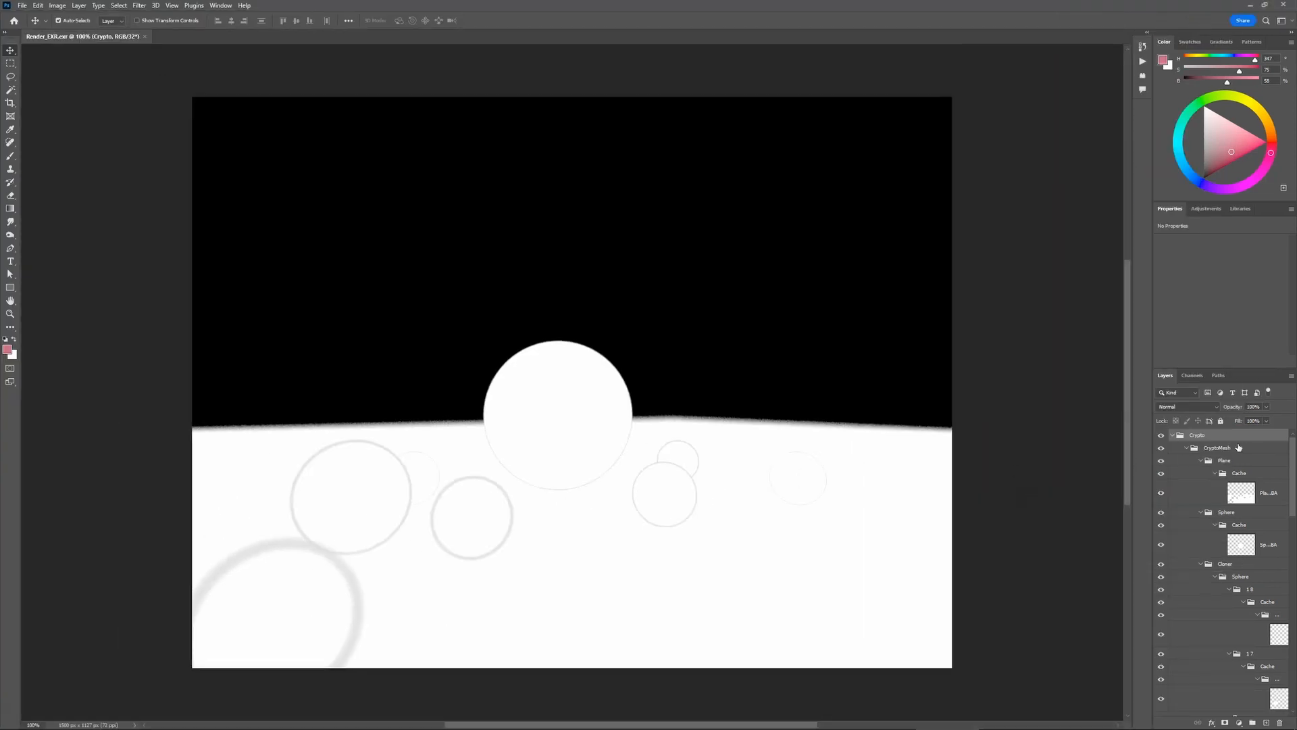
- Widen the layer list and collapse the Crypto and Group 1 copy groups to check the layers imported from Render_EXR.exr
{"action": "left_click_drag", "start_coordinate": [1154, 427], "coordinate": [929, 443]}
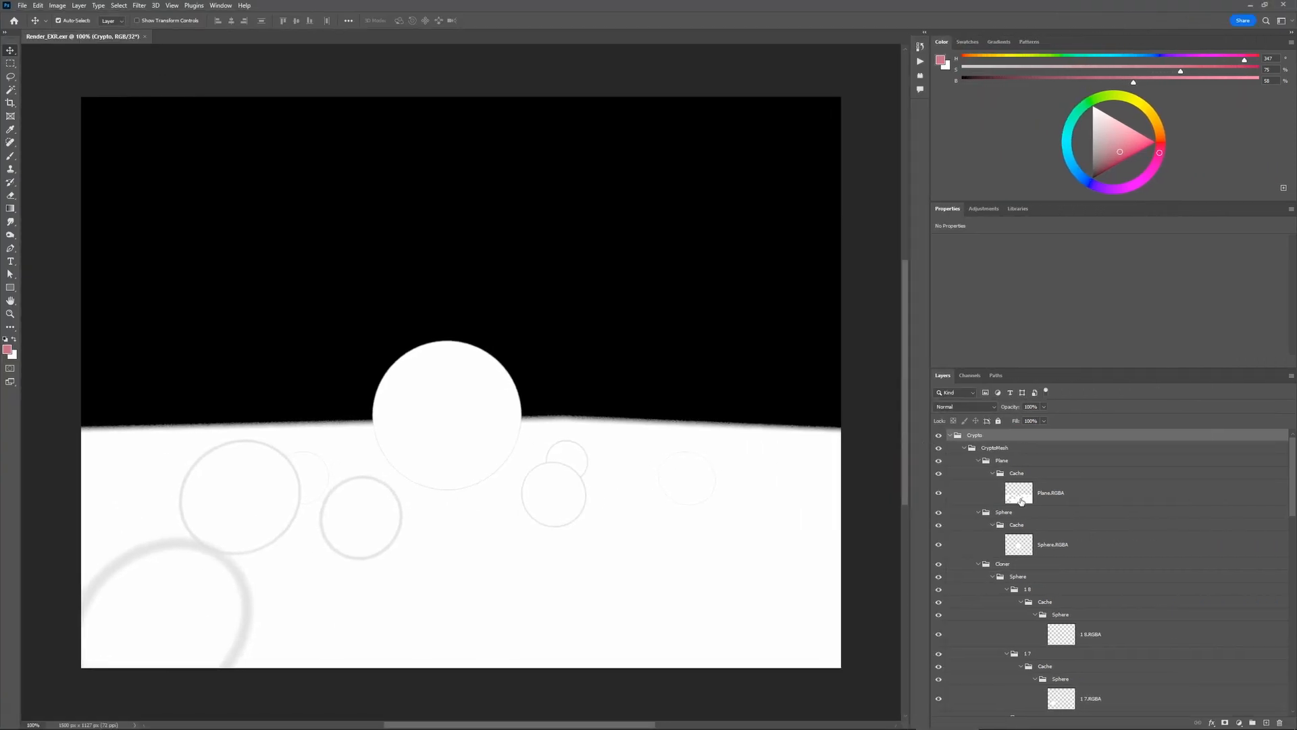
{"action": "left_click", "coordinate": [950, 435]}
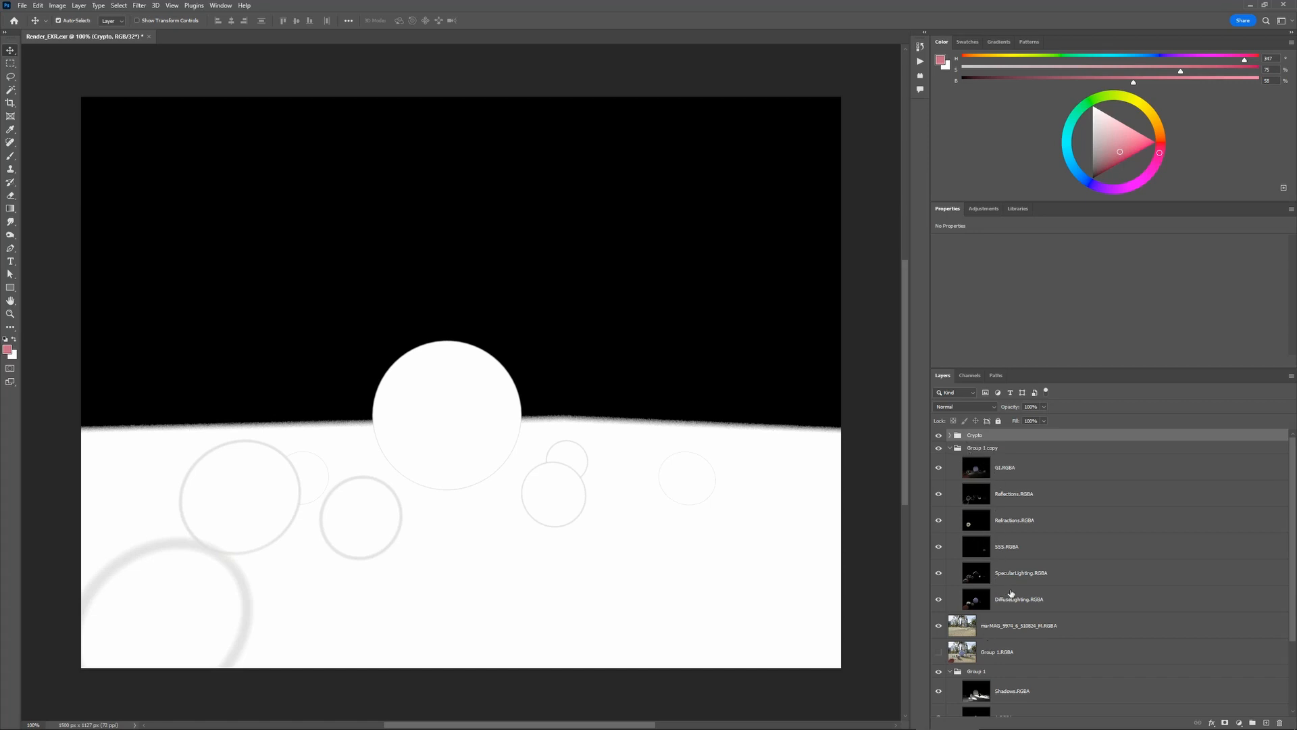
{"action": "left_click", "coordinate": [950, 448]}
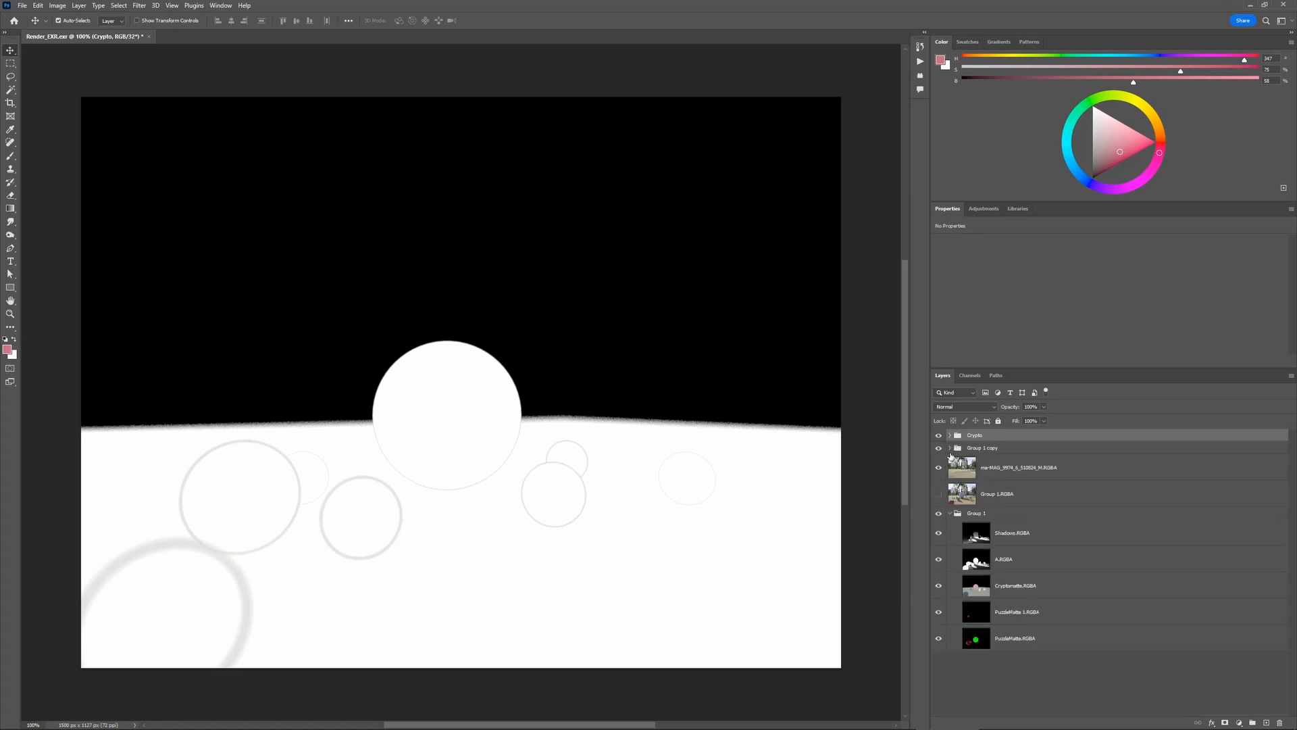
{"action": "left_click", "coordinate": [938, 513]}
{"action": "left_click", "coordinate": [950, 515]}
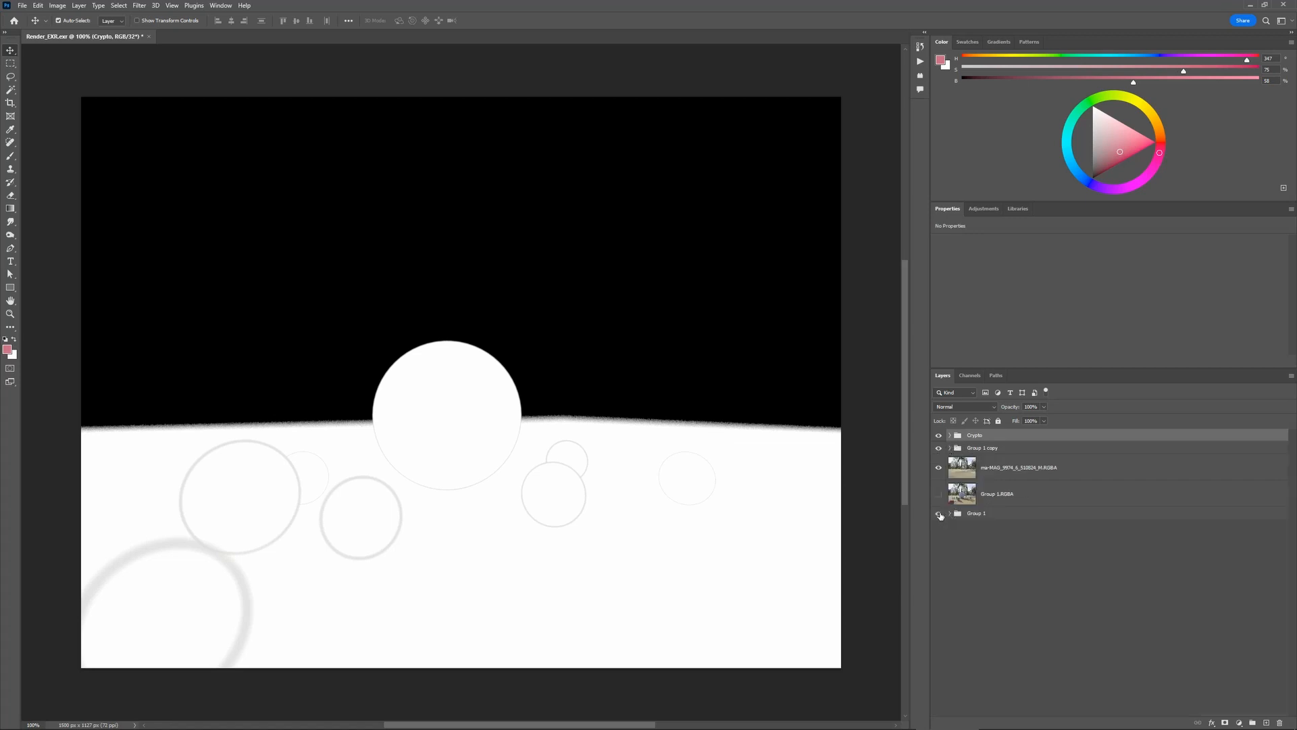
{"action": "left_click", "coordinate": [939, 514]}
{"action": "left_click", "coordinate": [951, 515]}
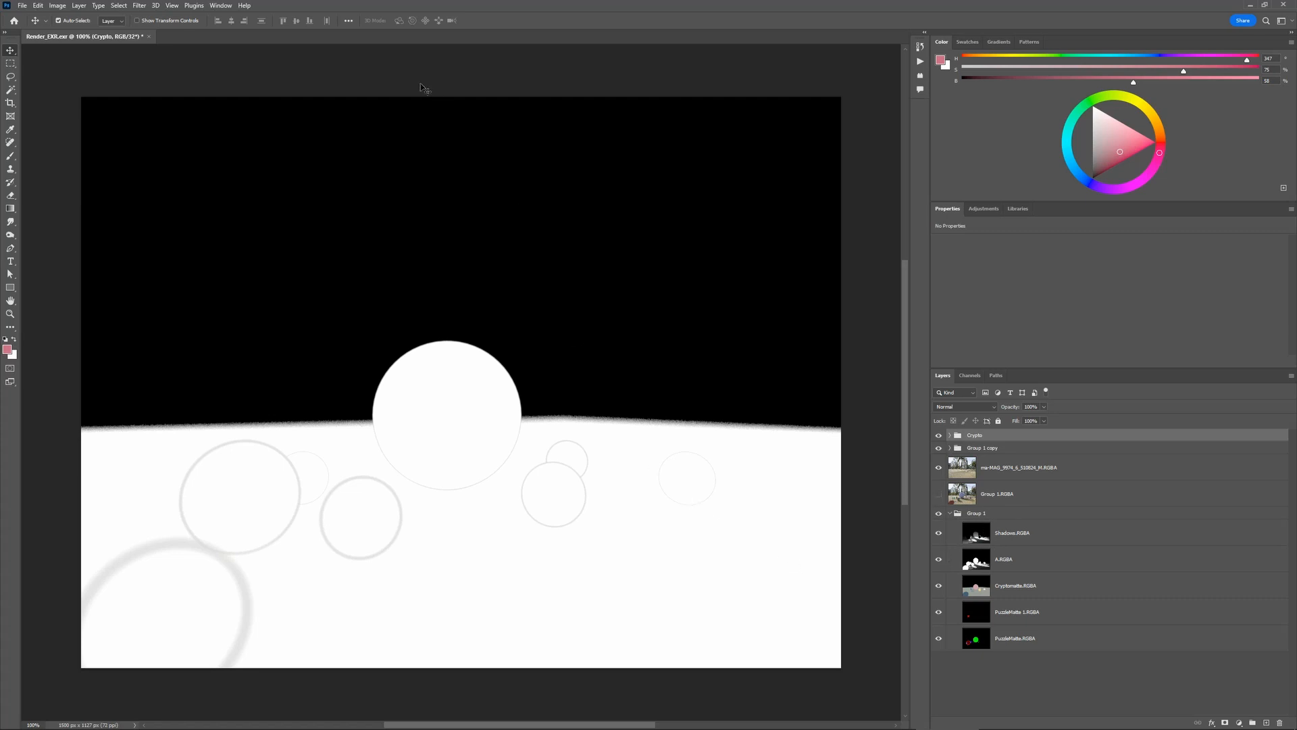
- Close Render_EXR.exr without saving and open Render_Photoshop.psd from the desktop
{"action": "left_click", "coordinate": [150, 37]}
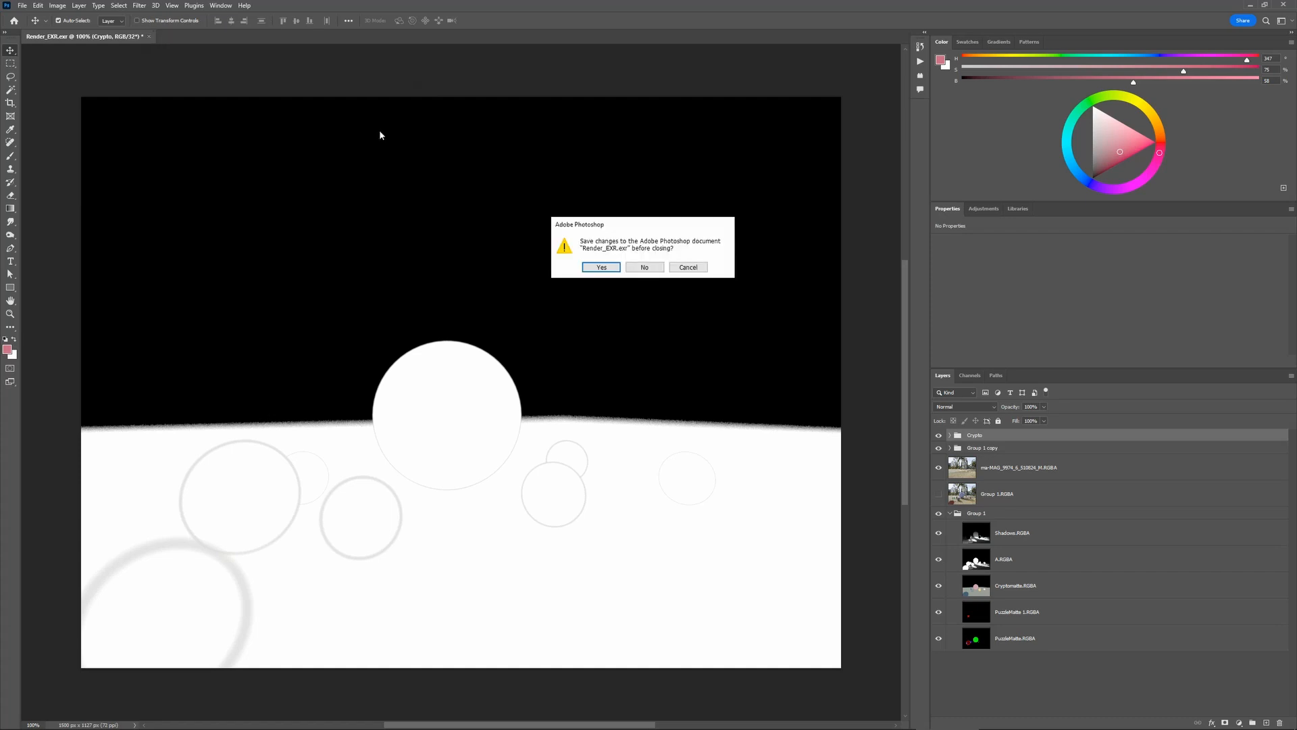
{"action": "left_click", "coordinate": [645, 267]}
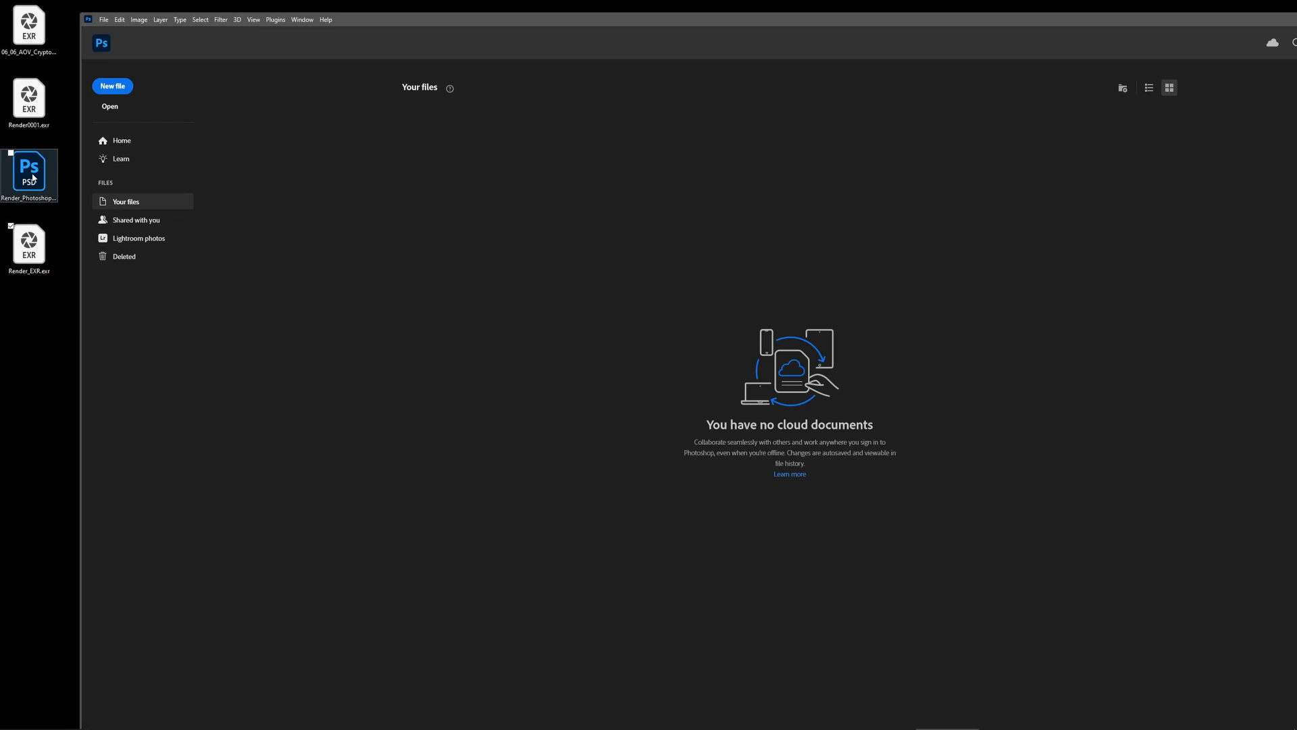
{"action": "double_click", "coordinate": [32, 177]}
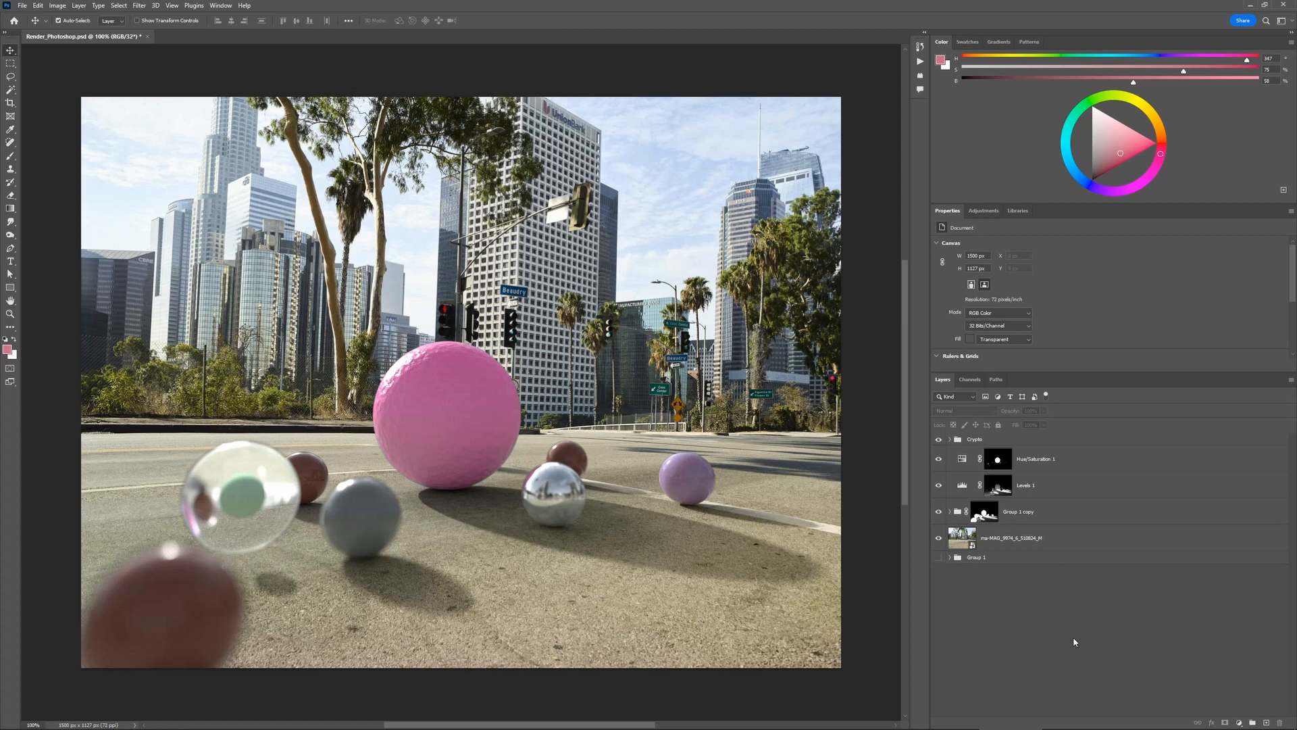
- Check which adjustment layers and selection tools are available for the 32-bit document
{"action": "left_click", "coordinate": [1238, 721]}
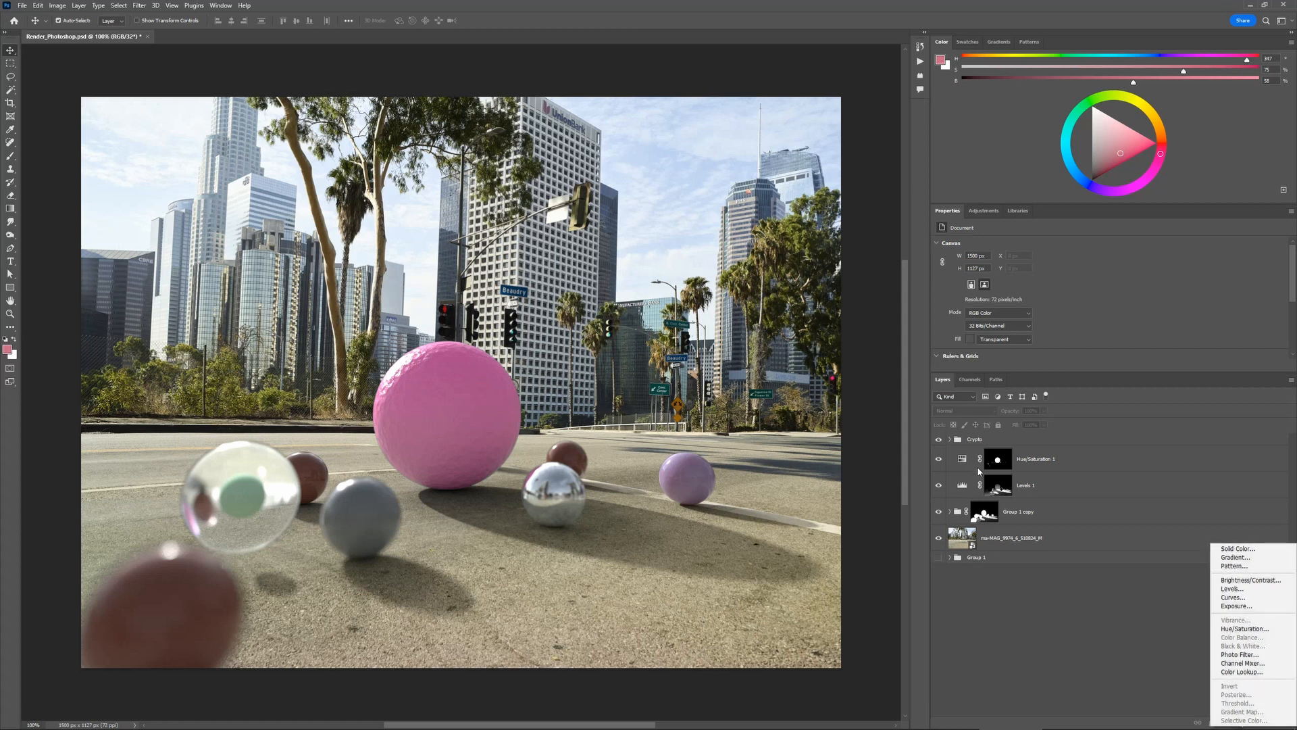
{"action": "left_click", "coordinate": [975, 467]}
{"action": "left_click", "coordinate": [10, 90]}
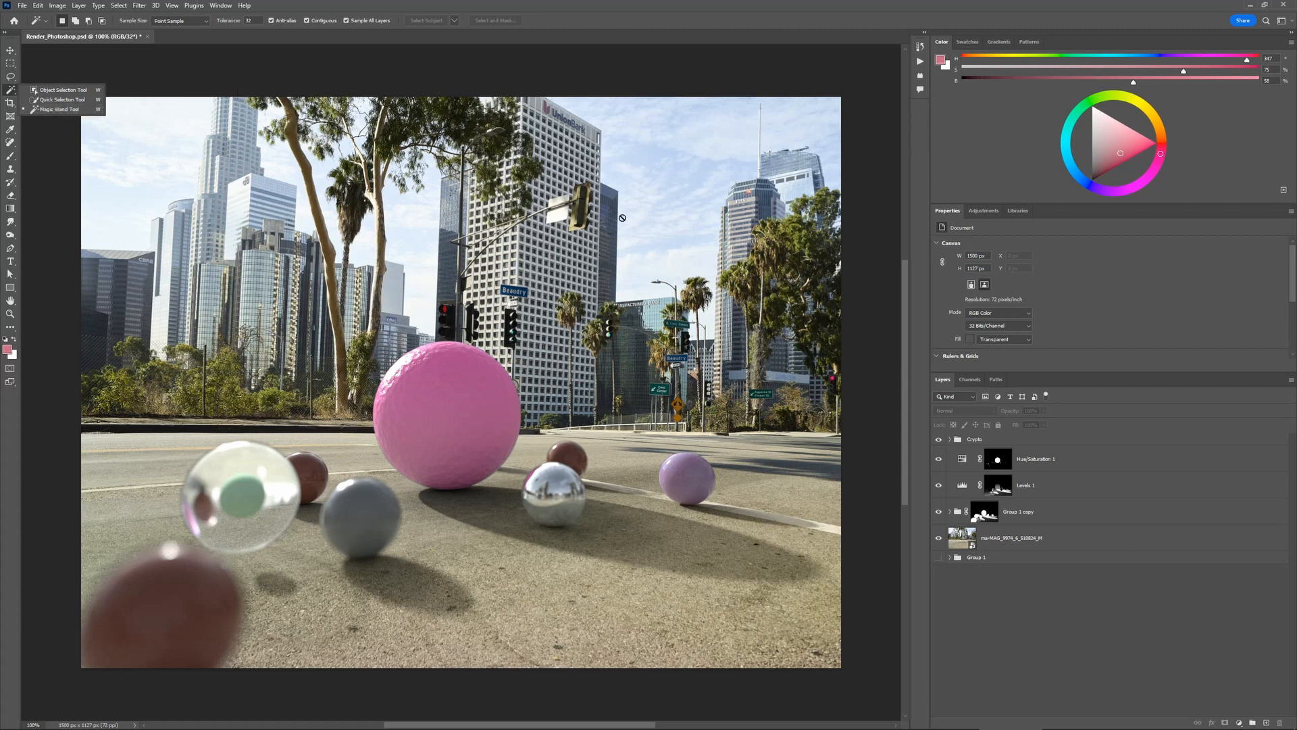
{"action": "left_click", "coordinate": [1024, 624]}
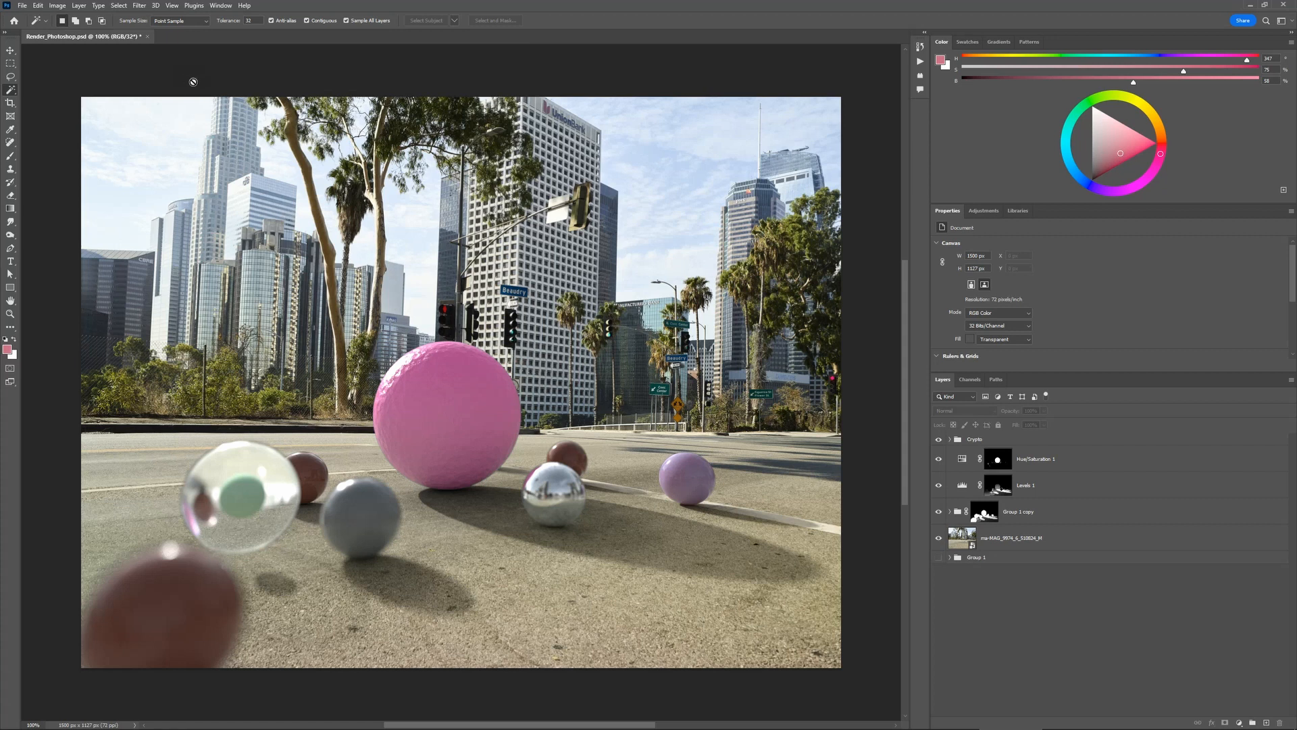
- Try to convert the document to 16 Bits/Channel without merging the layers
{"action": "left_click", "coordinate": [57, 6]}
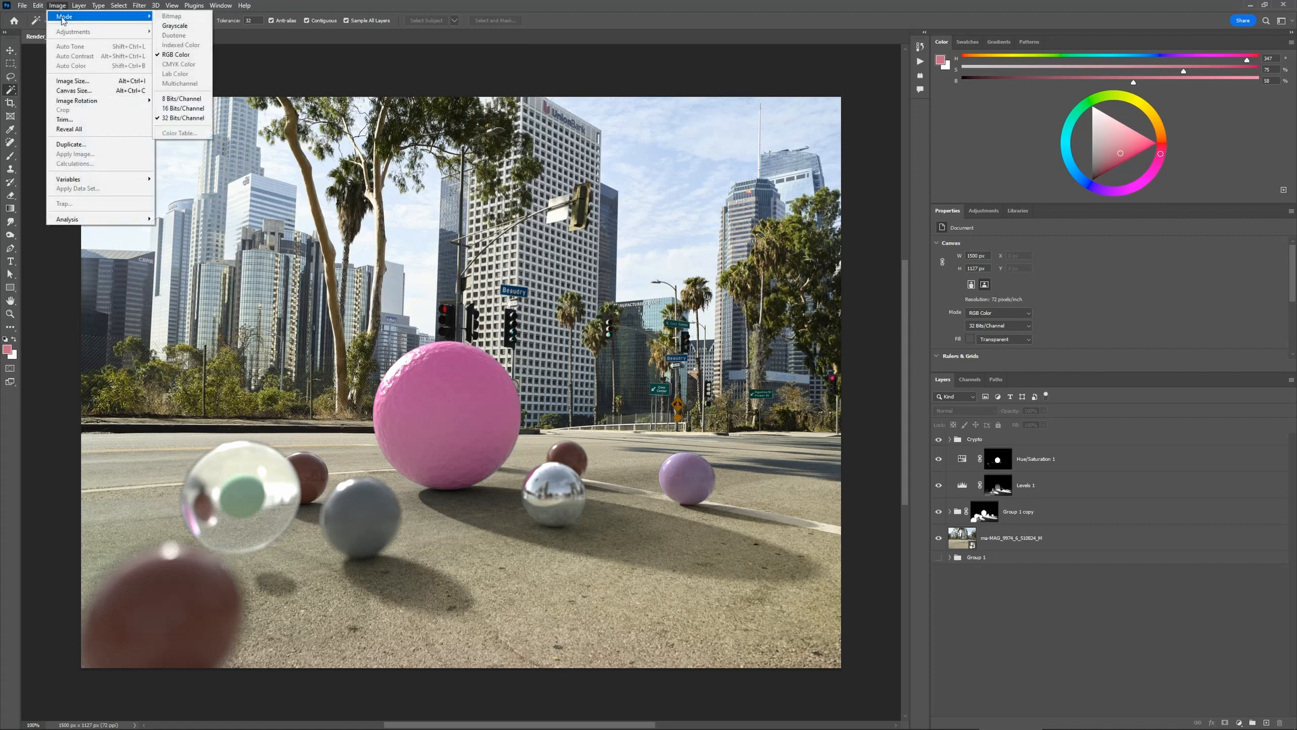
{"action": "mouse_move", "coordinate": [124, 22]}
{"action": "left_click", "coordinate": [190, 108]}
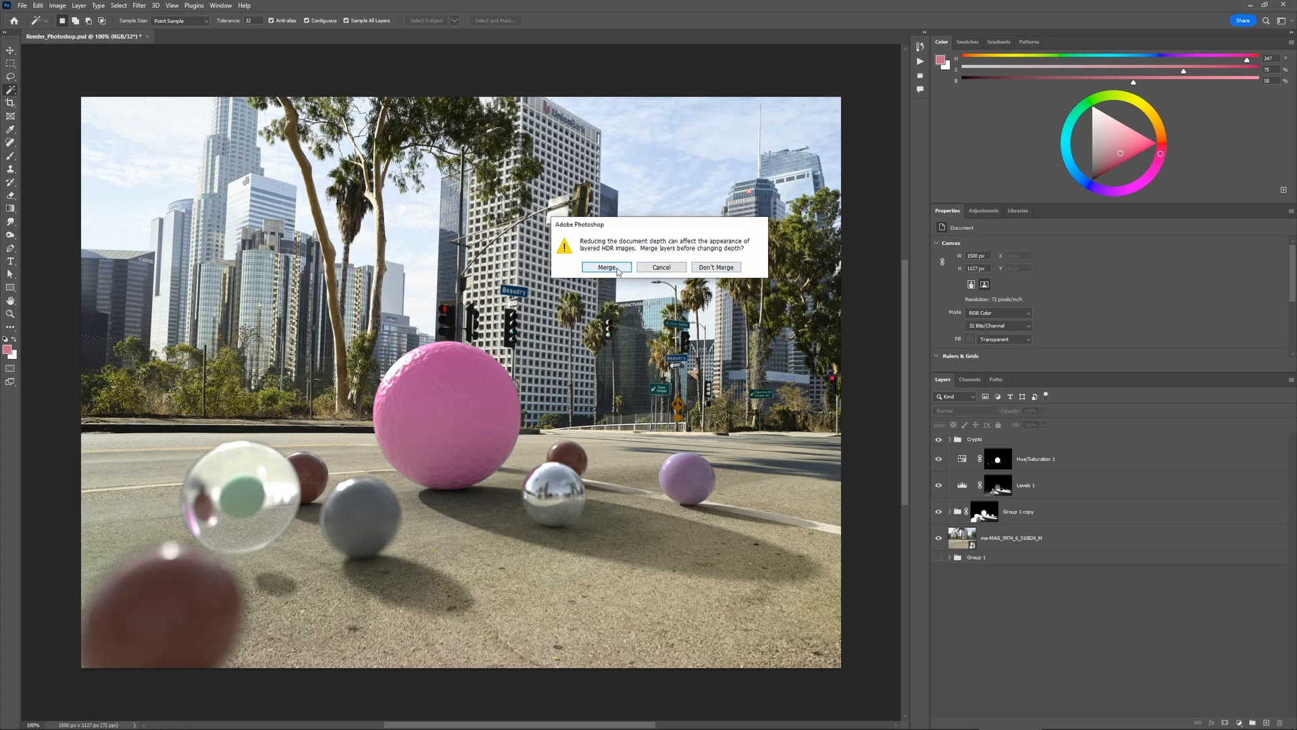
{"action": "left_click", "coordinate": [720, 268]}
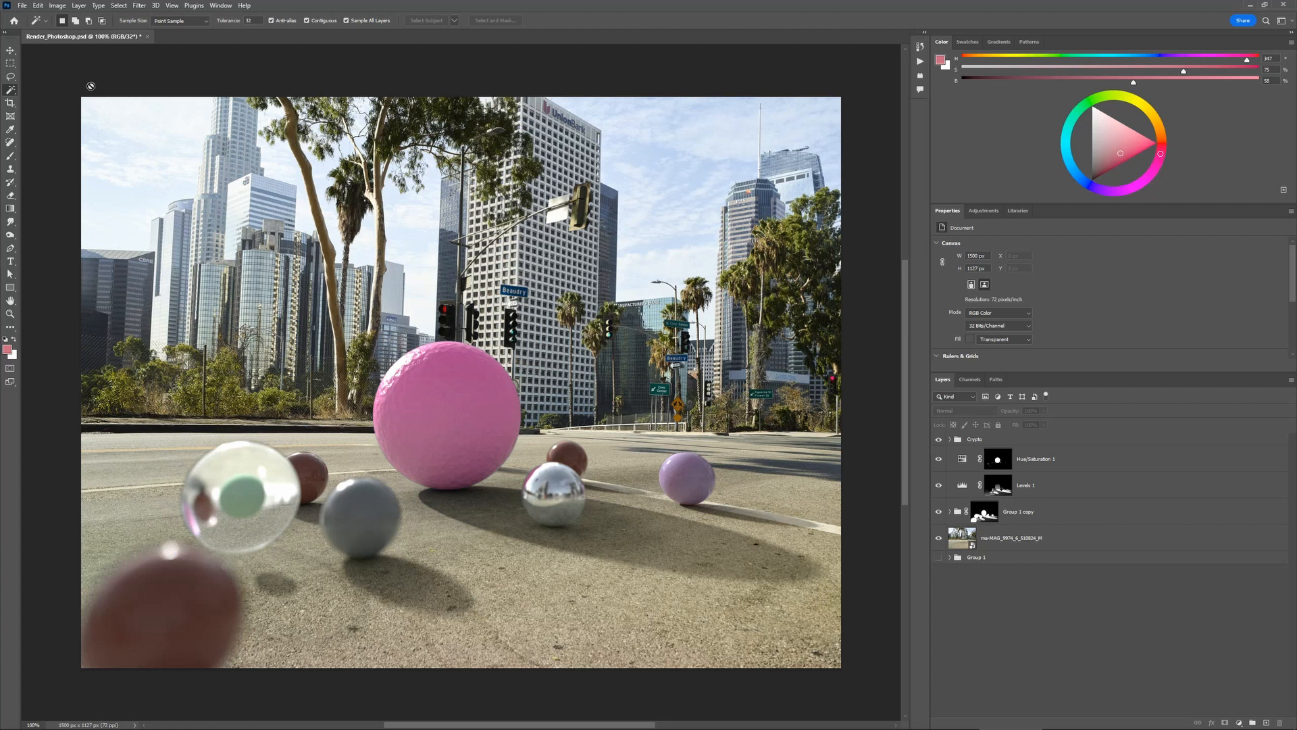
- Reduce the document to 16 Bits/Channel with the layers merged, bringing up HDR Toning
{"action": "left_click", "coordinate": [57, 5]}
{"action": "mouse_move", "coordinate": [69, 16]}
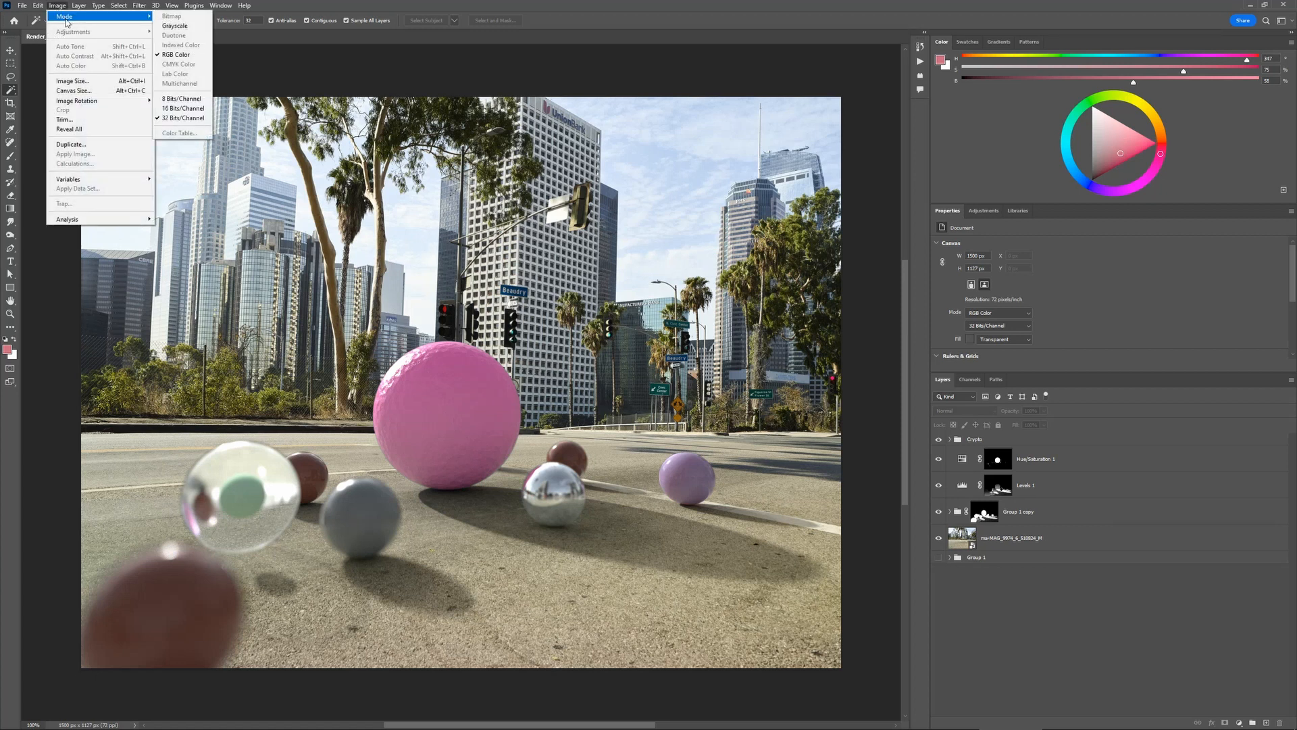
{"action": "left_click", "coordinate": [203, 99]}
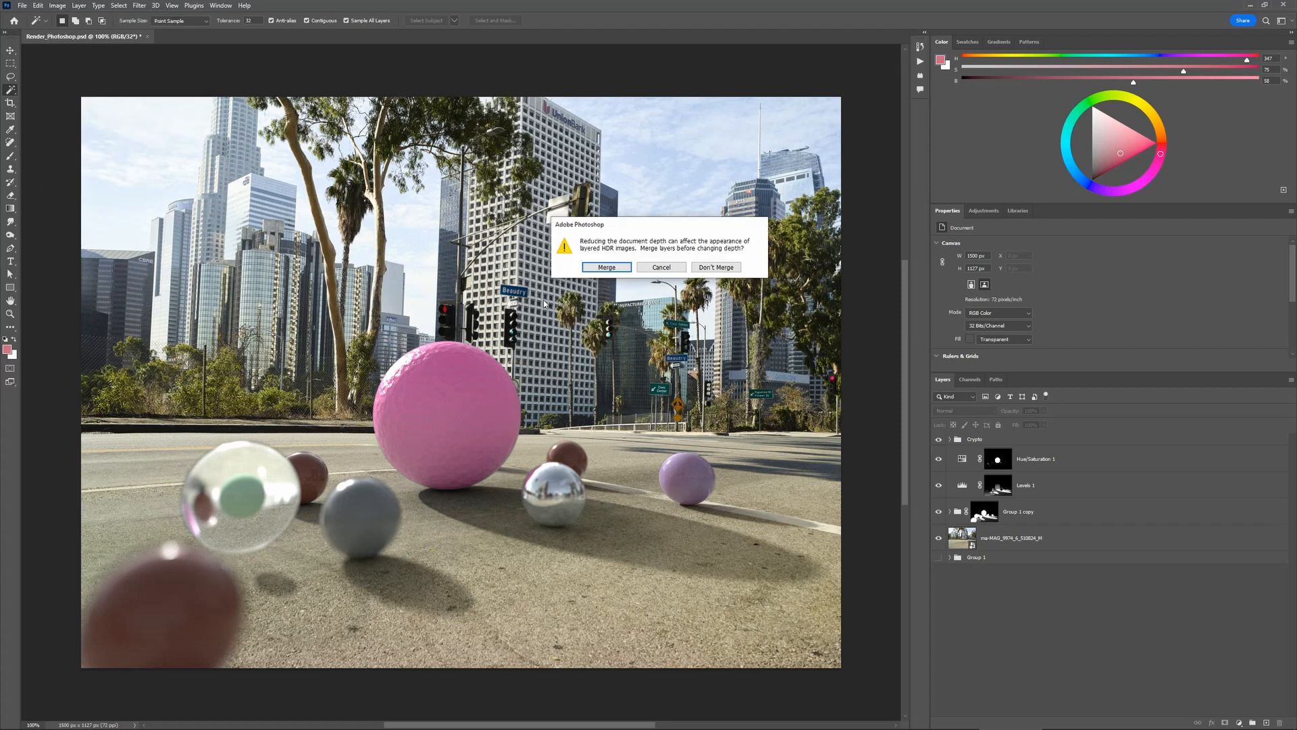
{"action": "left_click", "coordinate": [606, 268]}
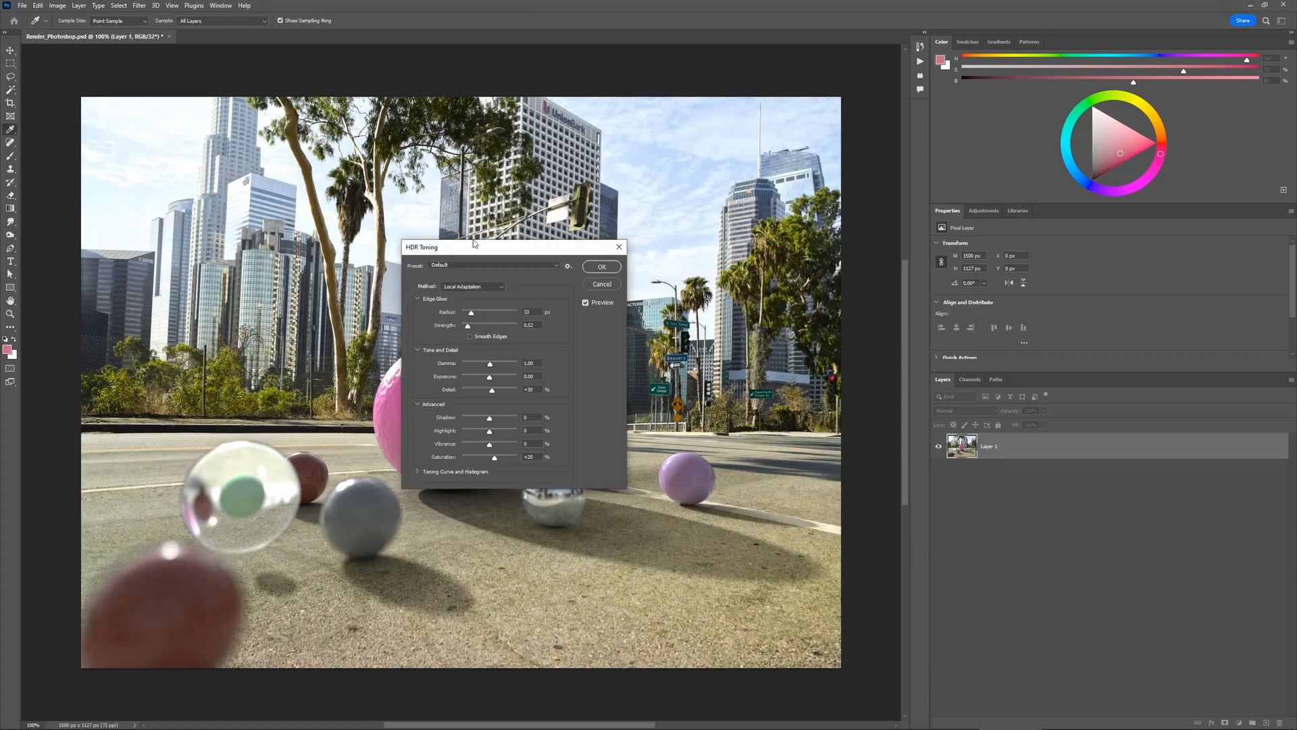
- Move the HDR Toning dialog off the pink sphere and compare the image with the preview on and off
{"action": "left_click_drag", "start_coordinate": [473, 246], "coordinate": [642, 260]}
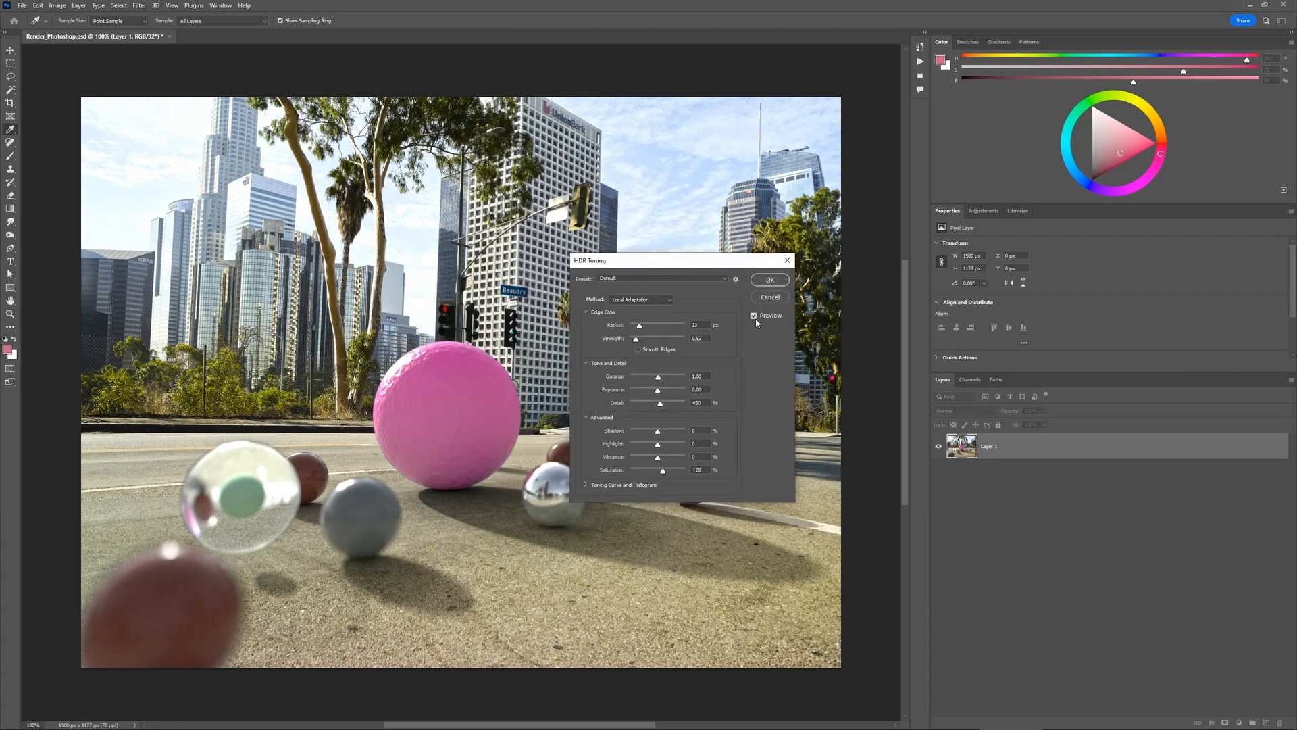
{"action": "left_click", "coordinate": [755, 316]}
{"action": "left_click", "coordinate": [755, 316]}
{"action": "left_click", "coordinate": [755, 316]}
{"action": "left_click", "coordinate": [762, 319]}
{"action": "left_click", "coordinate": [761, 319]}
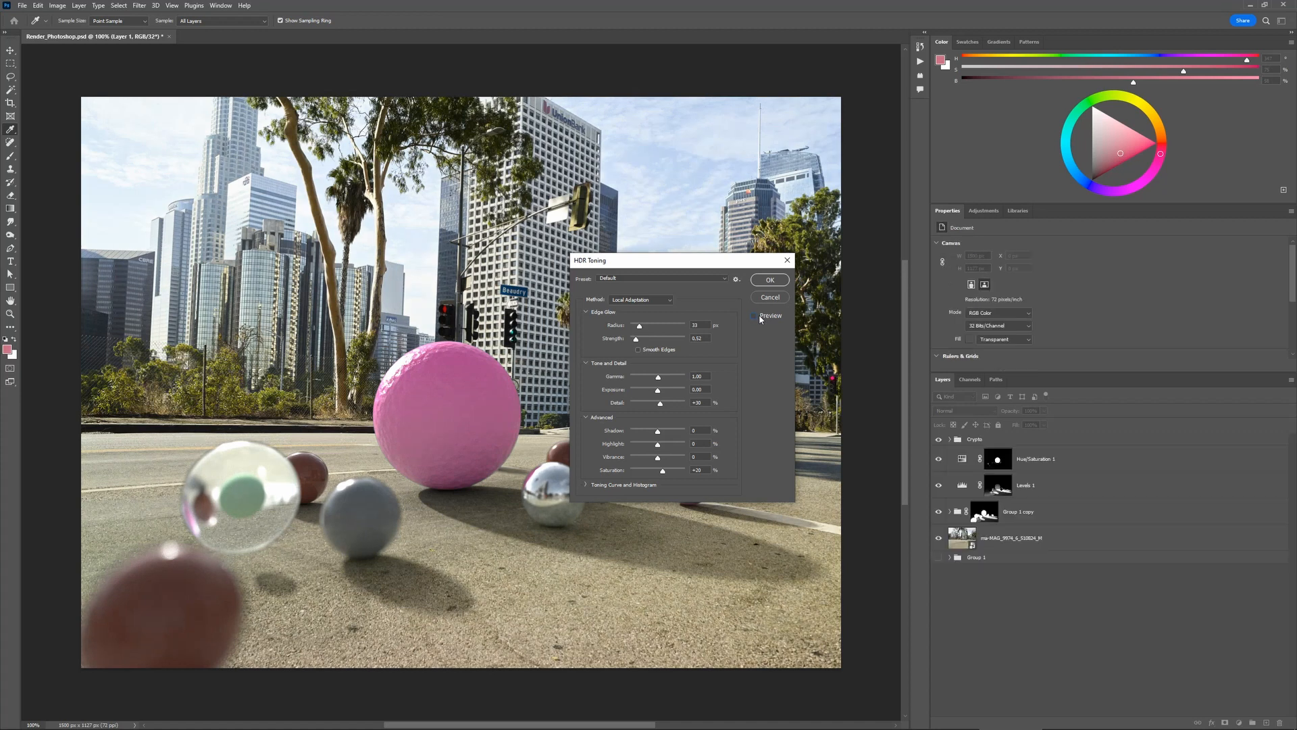
{"action": "left_click", "coordinate": [760, 319]}
{"action": "left_click", "coordinate": [760, 319]}
{"action": "left_click", "coordinate": [760, 319]}
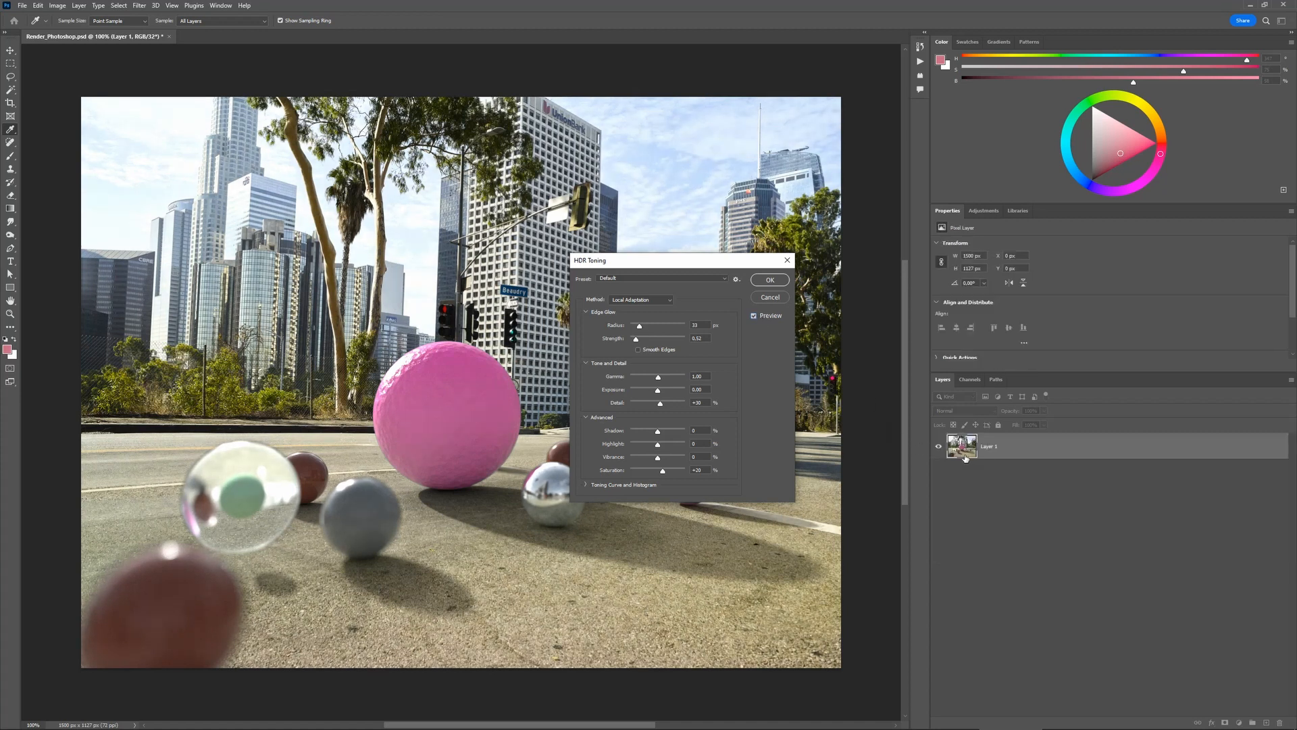
{"action": "left_click", "coordinate": [753, 318]}
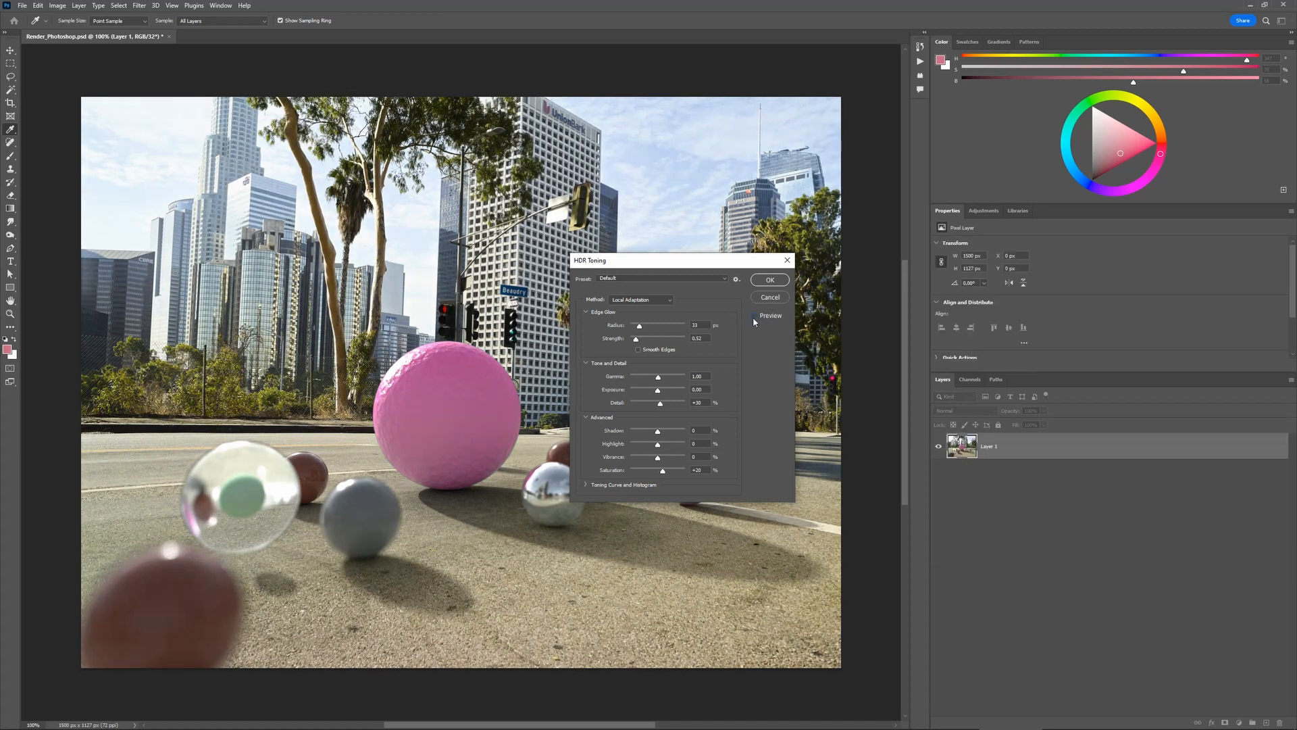
{"action": "left_click", "coordinate": [753, 317]}
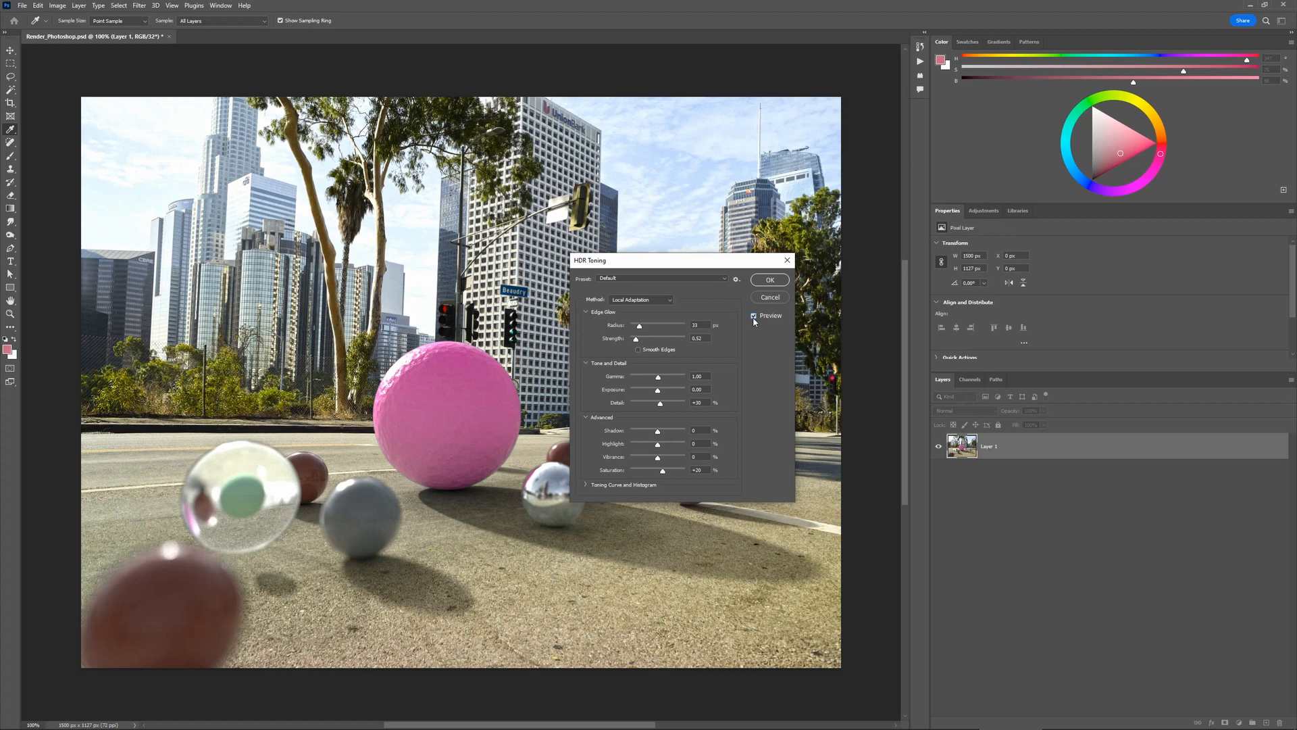
- Set the HDR Toning method to Exposure and Gamma and apply the conversion
{"action": "left_click", "coordinate": [654, 305]}
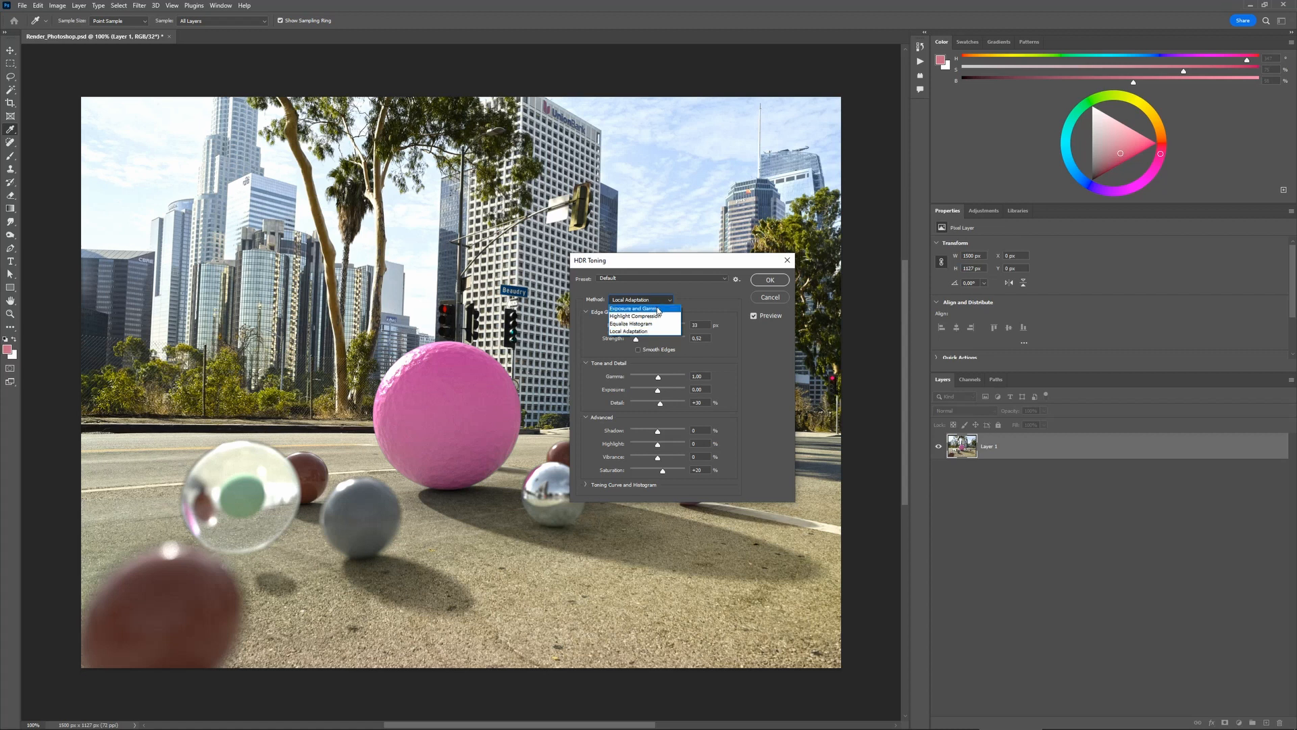
{"action": "left_click", "coordinate": [658, 310]}
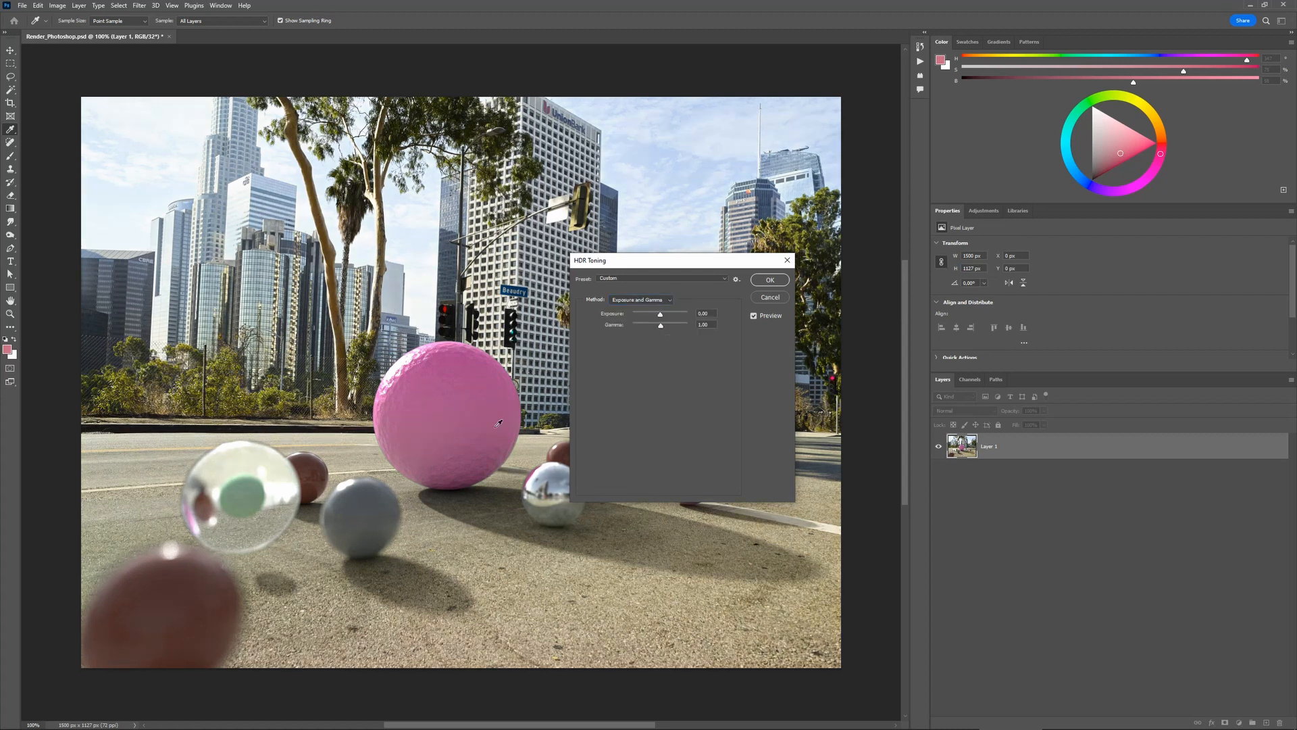
{"action": "left_click", "coordinate": [769, 279]}
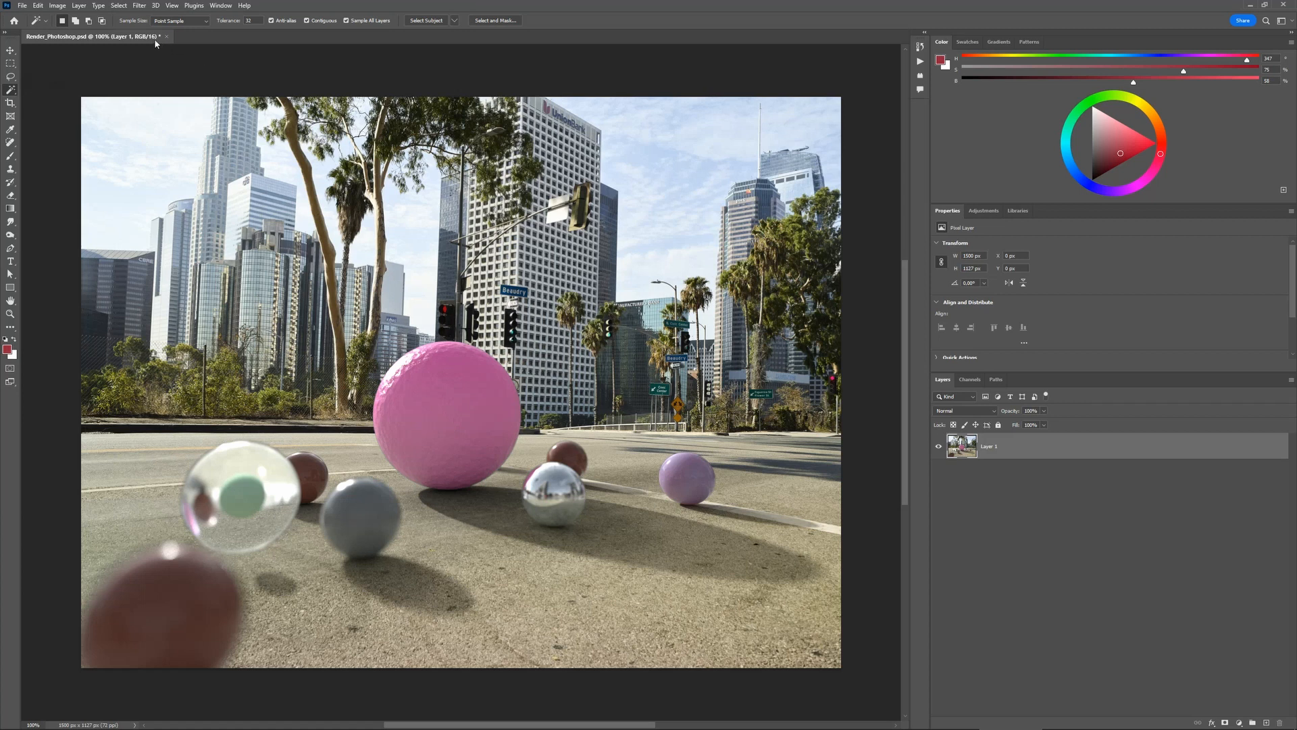
- Check the alpha channels of the merged document and undo the bit depth conversion
{"action": "left_click", "coordinate": [971, 380]}
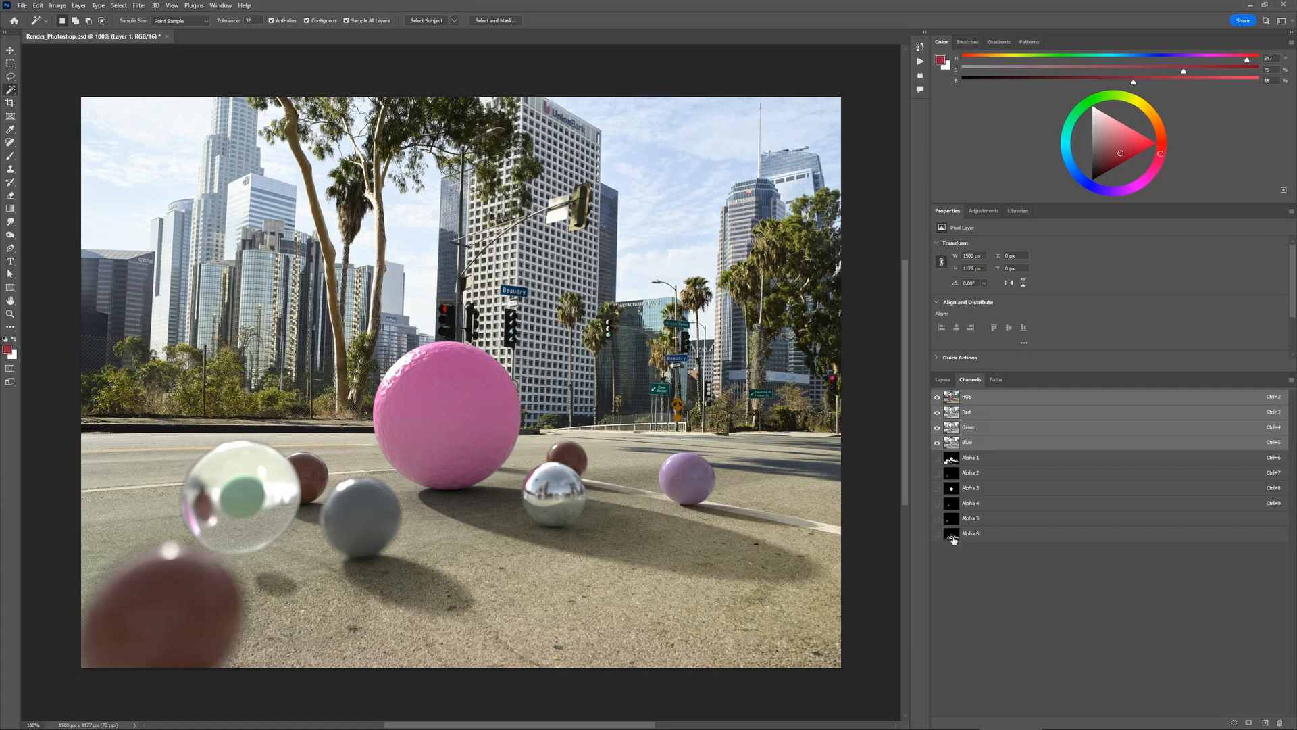
{"action": "left_click", "coordinate": [942, 380]}
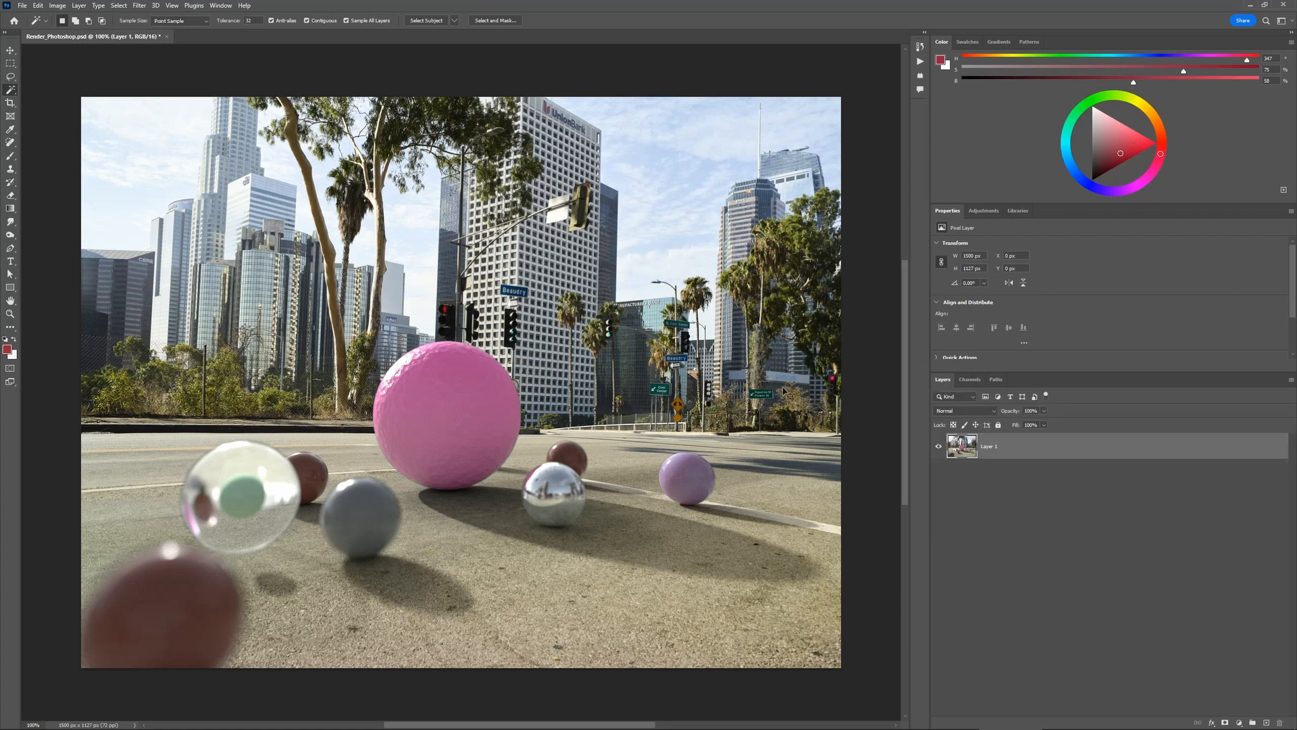
{"action": "key", "text": "ctrl+z"}
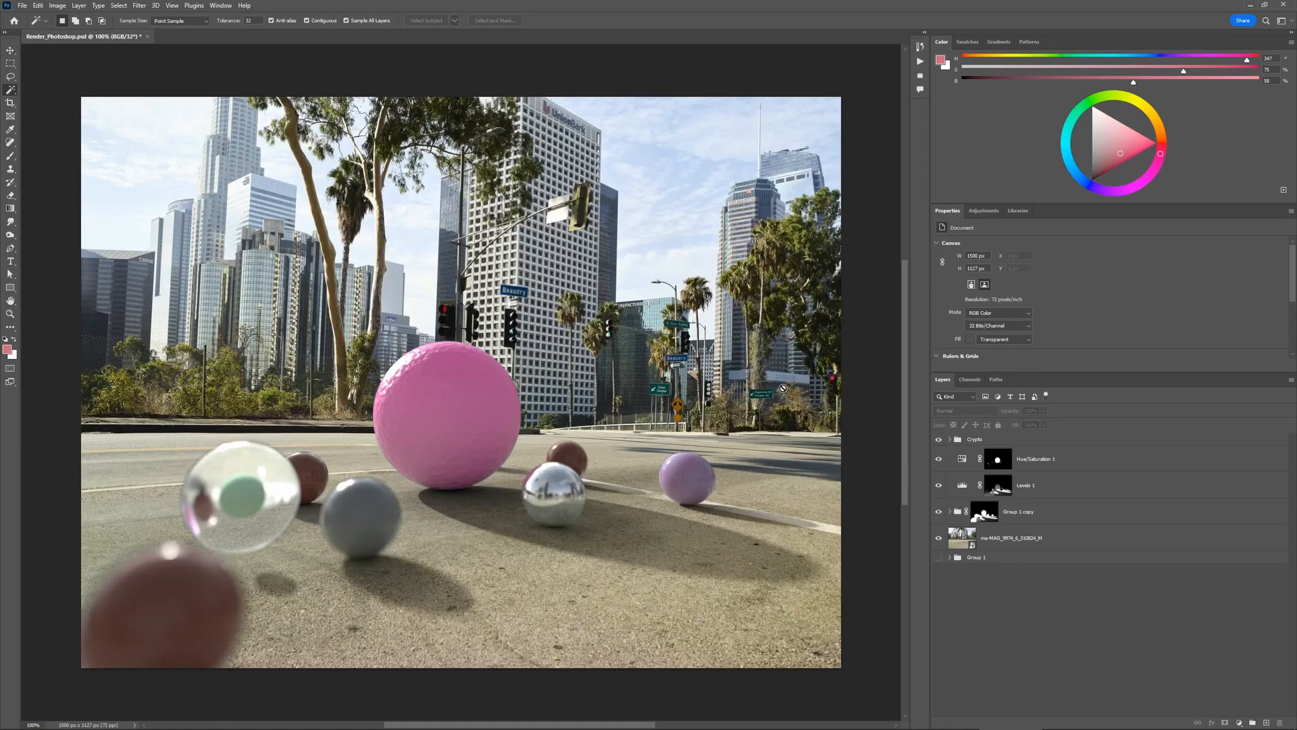
- Delete the Hue/Saturation 1 and Levels 1 adjustment layers above Group 1 copy and clear the layer selection
{"action": "left_click", "coordinate": [1024, 467]}
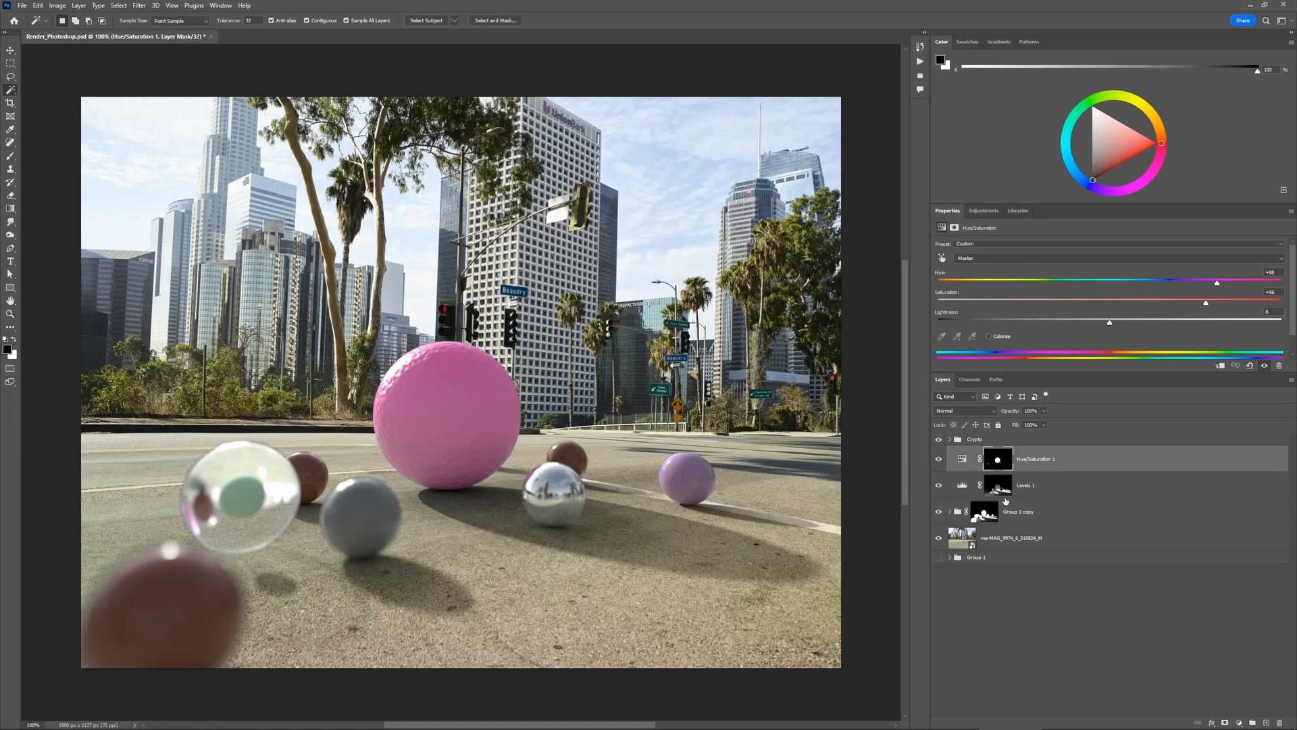
{"action": "left_click", "coordinate": [988, 488], "text": "shift"}
{"action": "left_click", "coordinate": [996, 488], "text": "shift"}
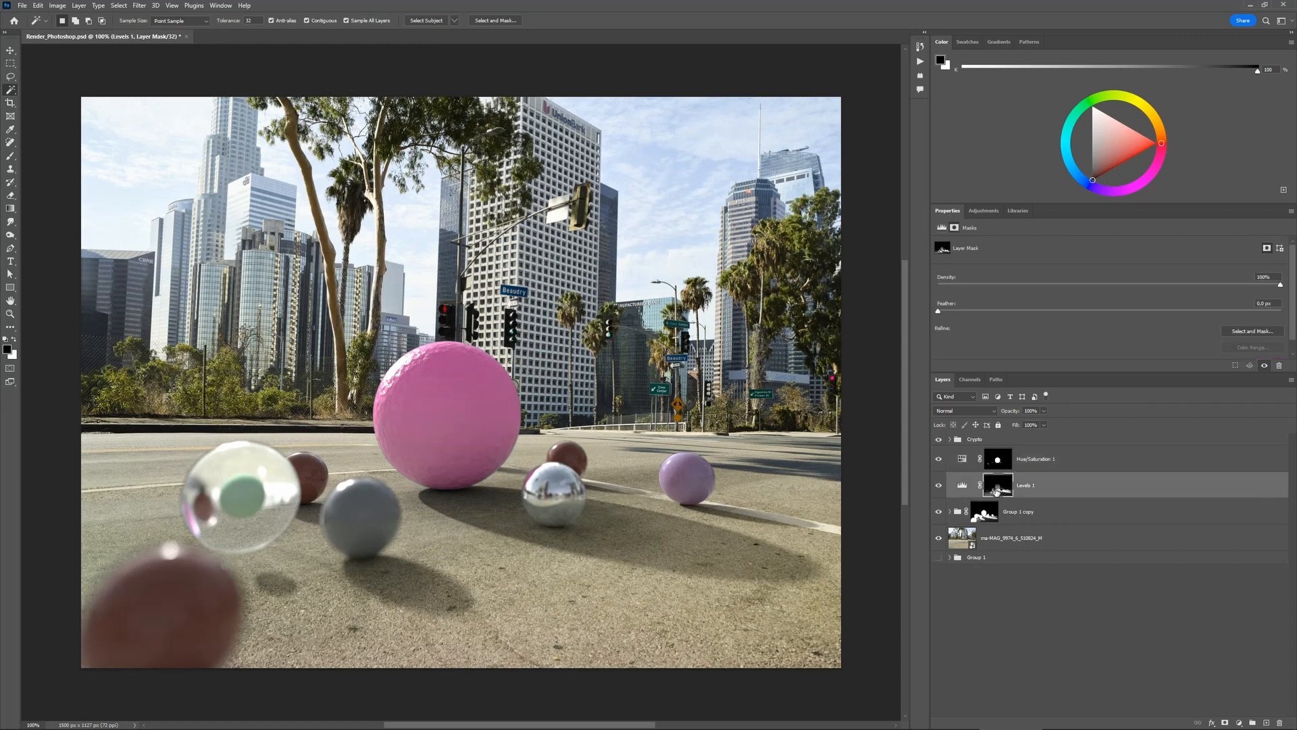
{"action": "left_click", "coordinate": [965, 464]}
{"action": "left_click", "coordinate": [962, 485], "text": "shift"}
{"action": "left_click_drag", "start_coordinate": [962, 485], "coordinate": [1260, 689]}
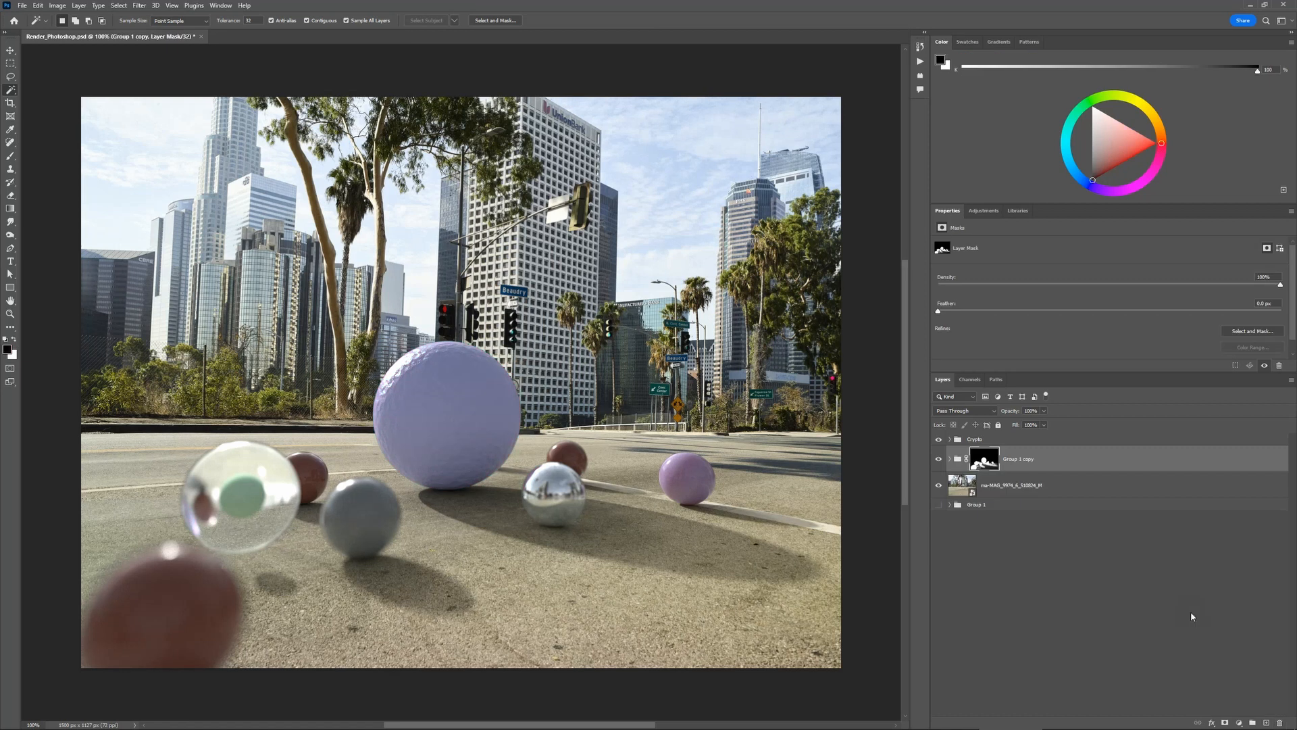
{"action": "left_click", "coordinate": [1026, 552]}
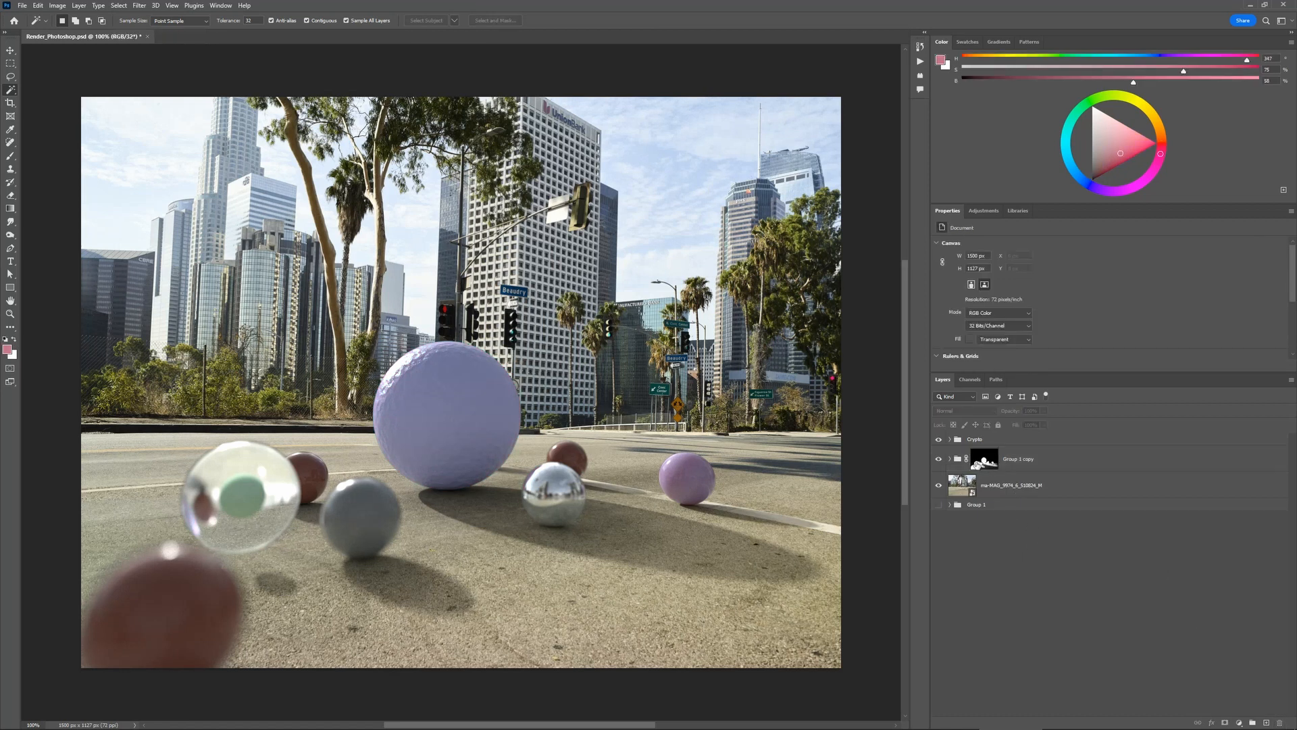
- Select the Group 1 copy layer group and start converting the document to 16 bits per channel with its layers merged
{"action": "left_click", "coordinate": [949, 462]}
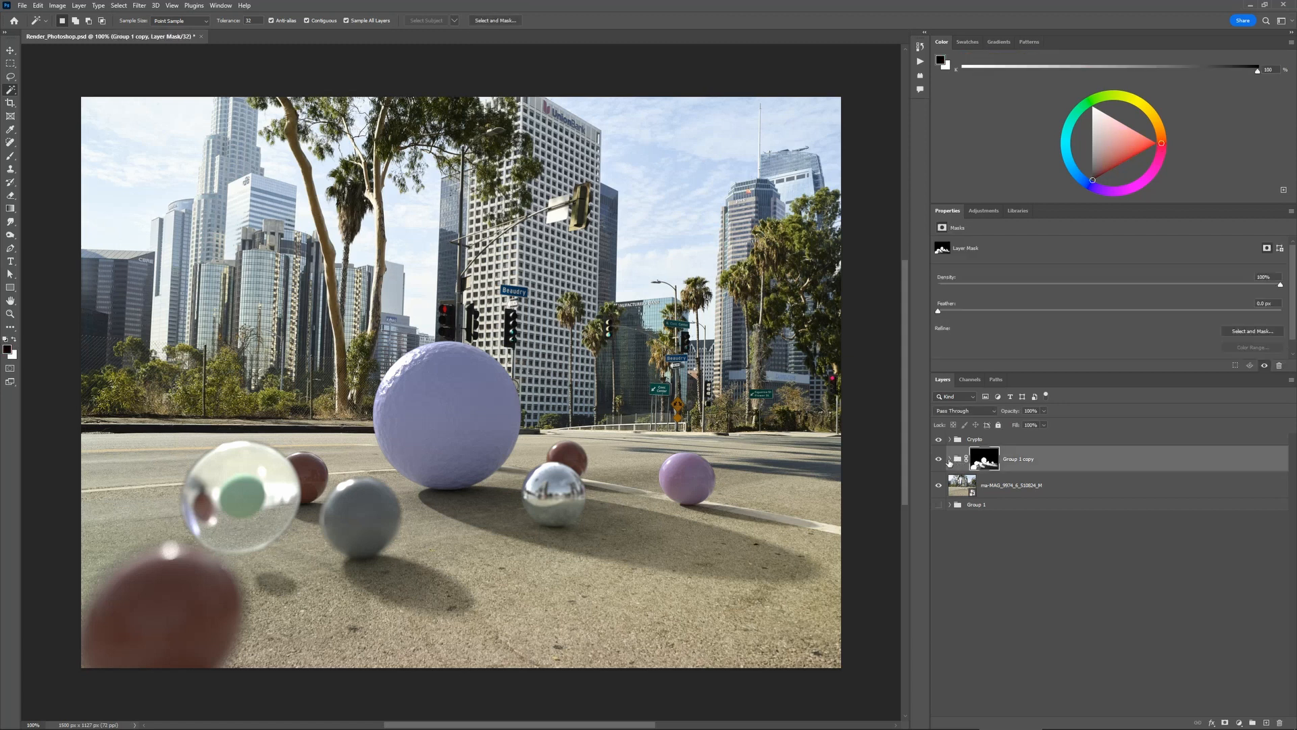
{"action": "left_click", "coordinate": [949, 460]}
{"action": "left_click", "coordinate": [950, 459]}
{"action": "left_click", "coordinate": [58, 5]}
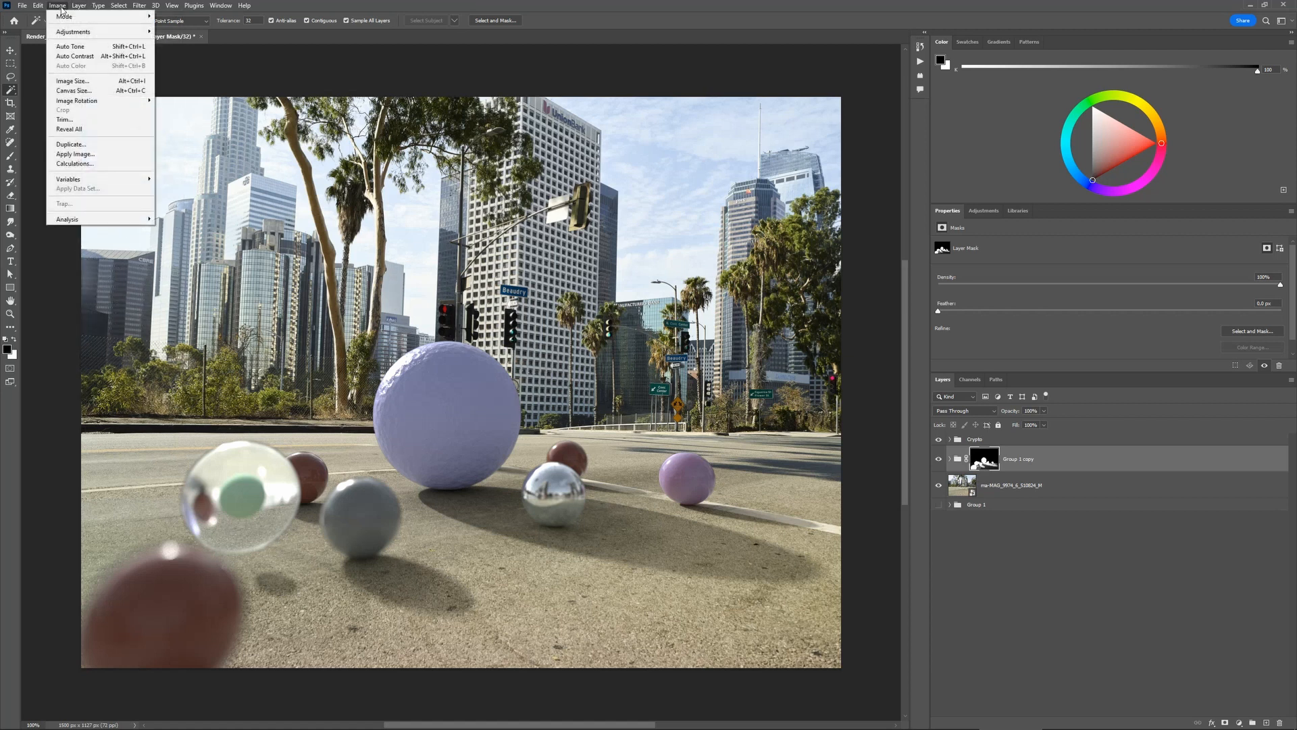
{"action": "mouse_move", "coordinate": [65, 17]}
{"action": "left_click", "coordinate": [193, 109]}
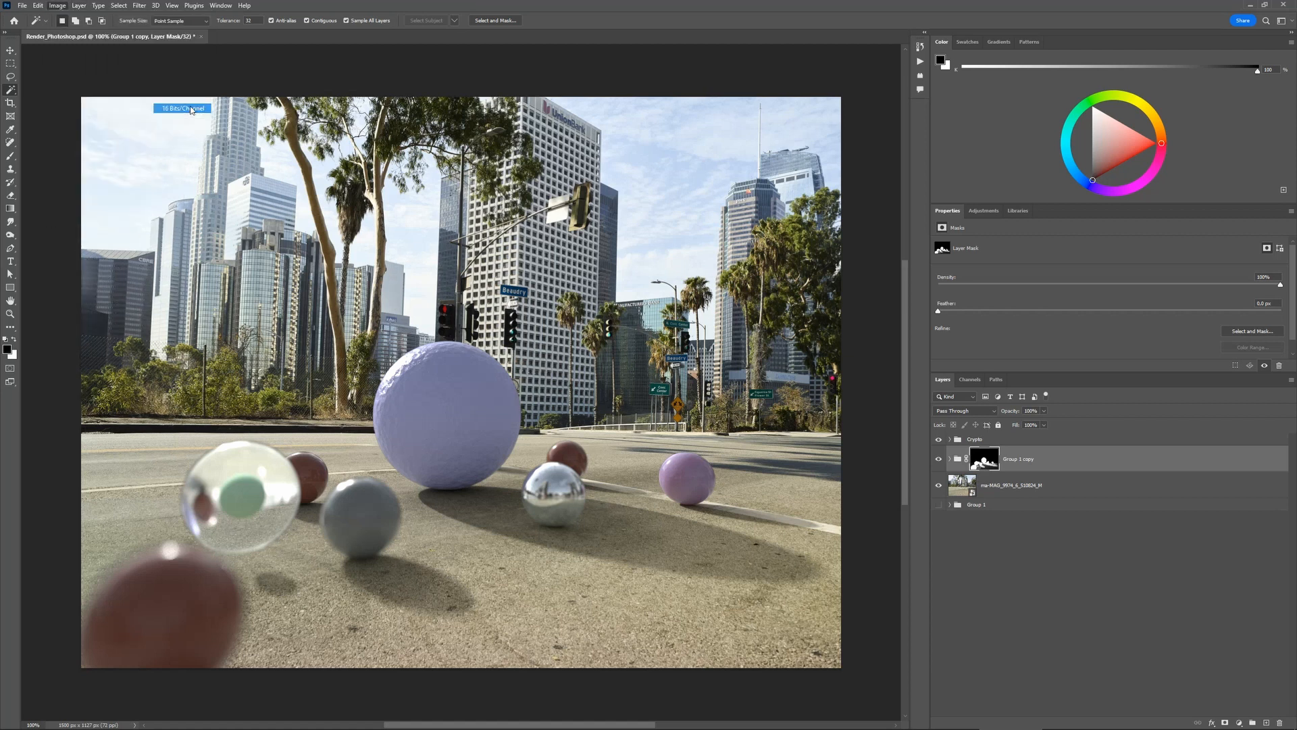
{"action": "left_click", "coordinate": [615, 267]}
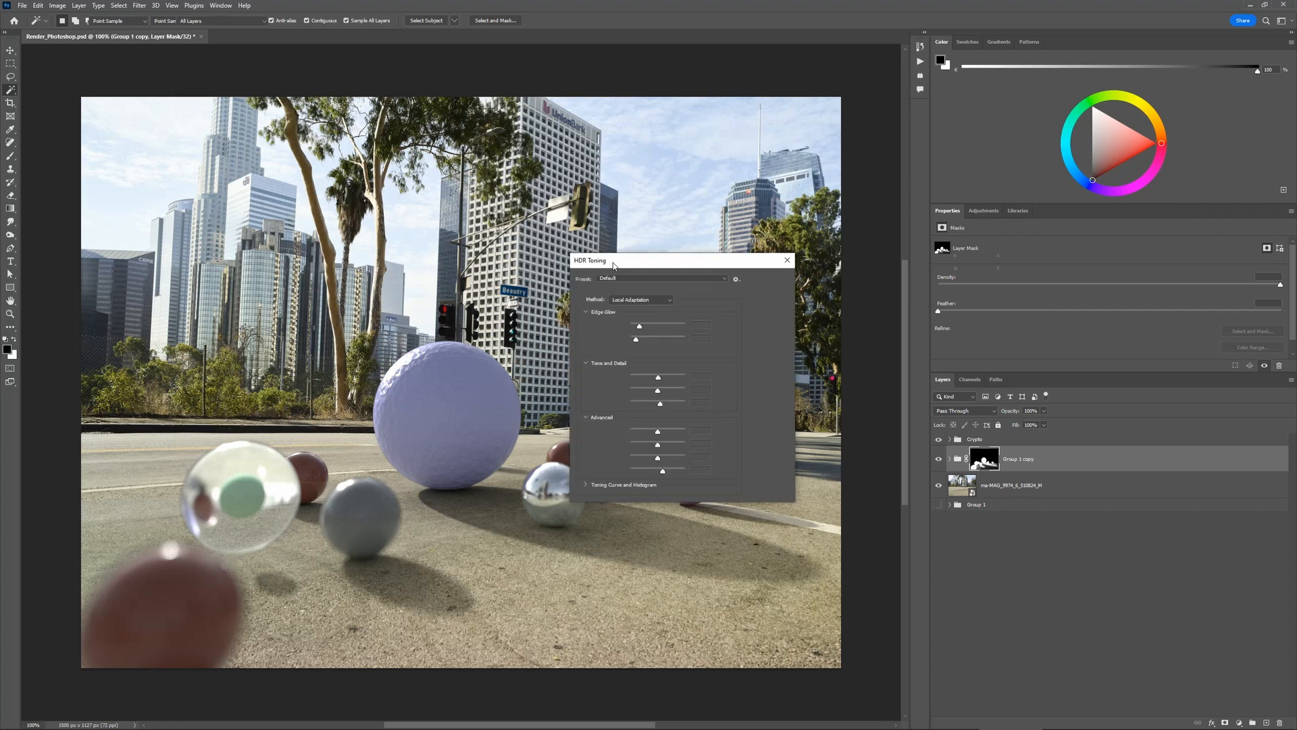
- Set the HDR Toning method to Exposure and Gamma and accept the toning for the 16-bit conversion
{"action": "left_click", "coordinate": [644, 305]}
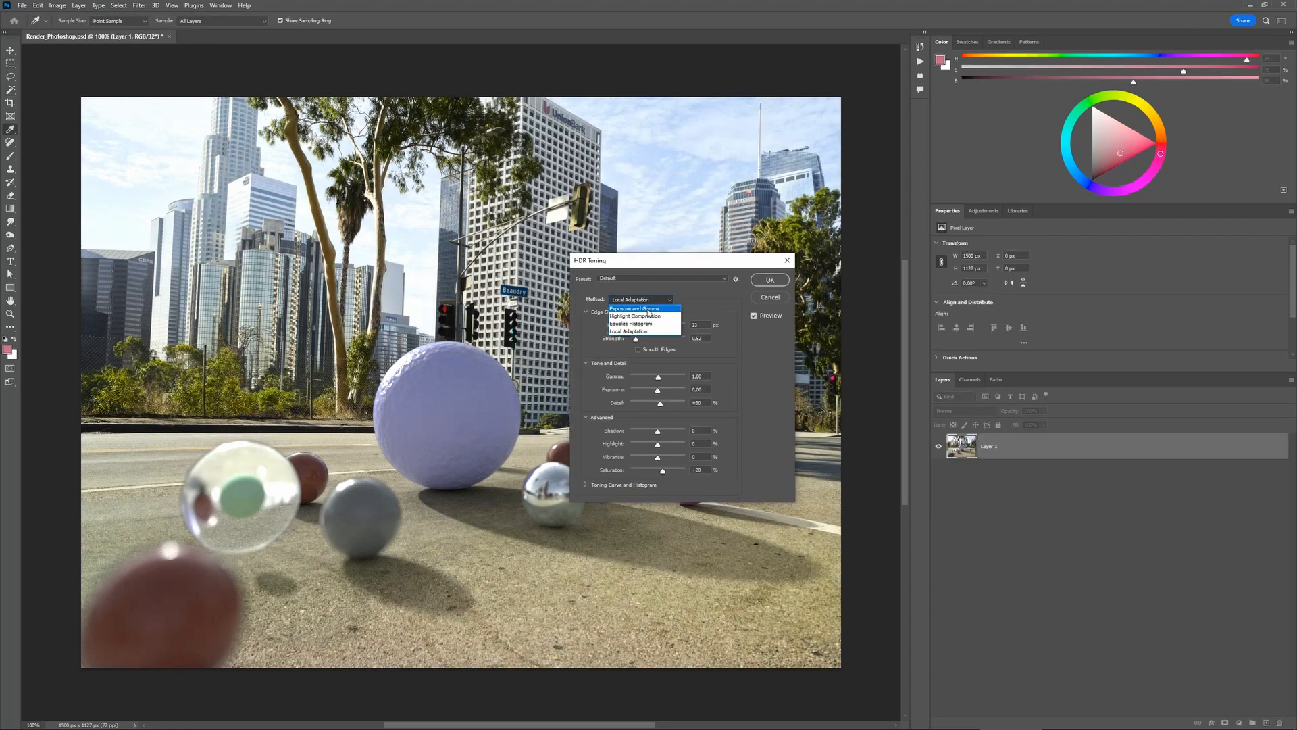
{"action": "left_click", "coordinate": [646, 309]}
{"action": "left_click", "coordinate": [774, 281]}
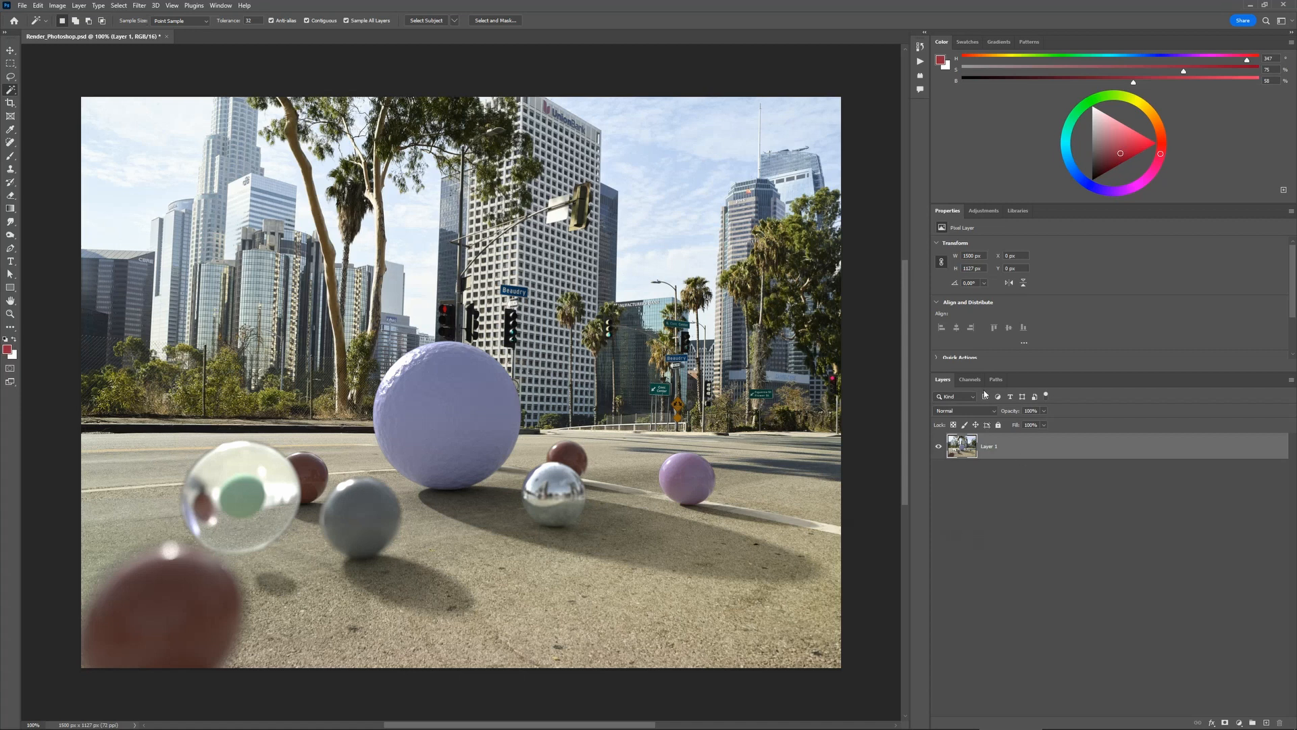
- Inspect the Alpha 5 and Alpha 4 channels of the merged document, restore the RGB composite and return to the layer list
{"action": "left_click", "coordinate": [970, 379]}
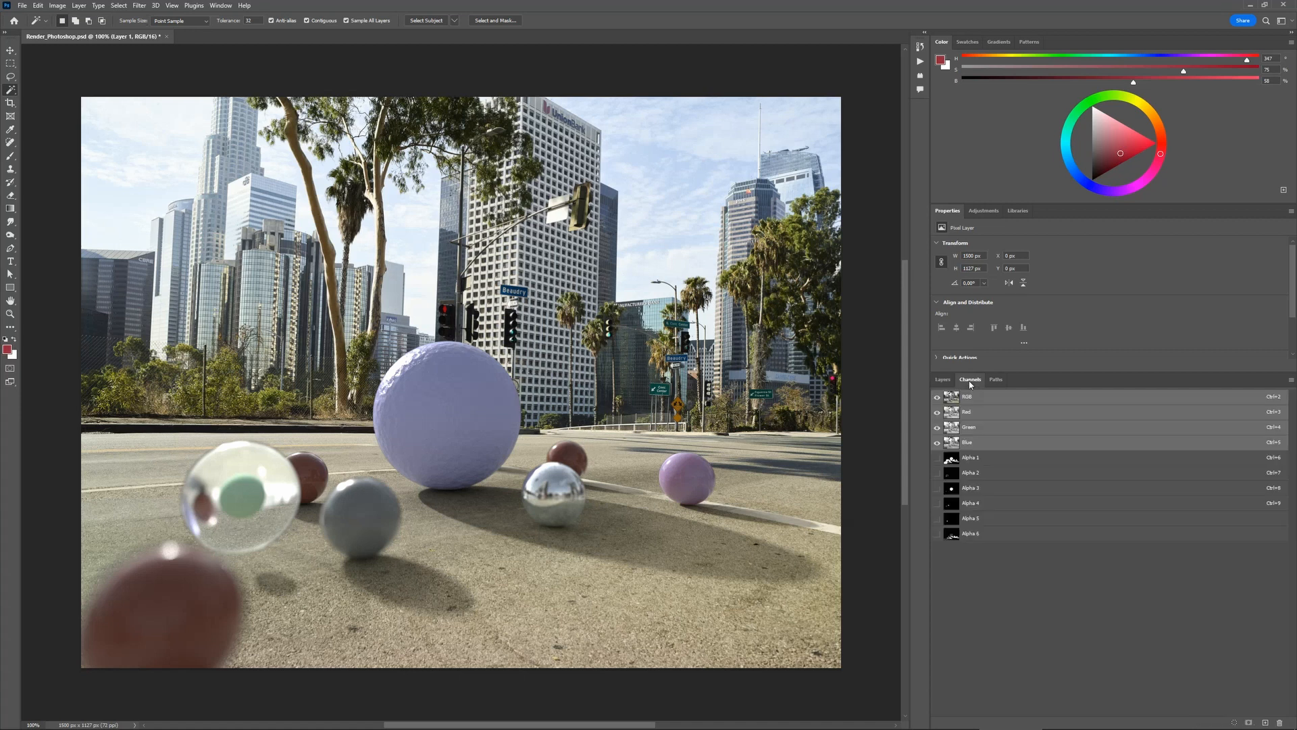
{"action": "left_click", "coordinate": [964, 519]}
{"action": "left_click", "coordinate": [953, 508]}
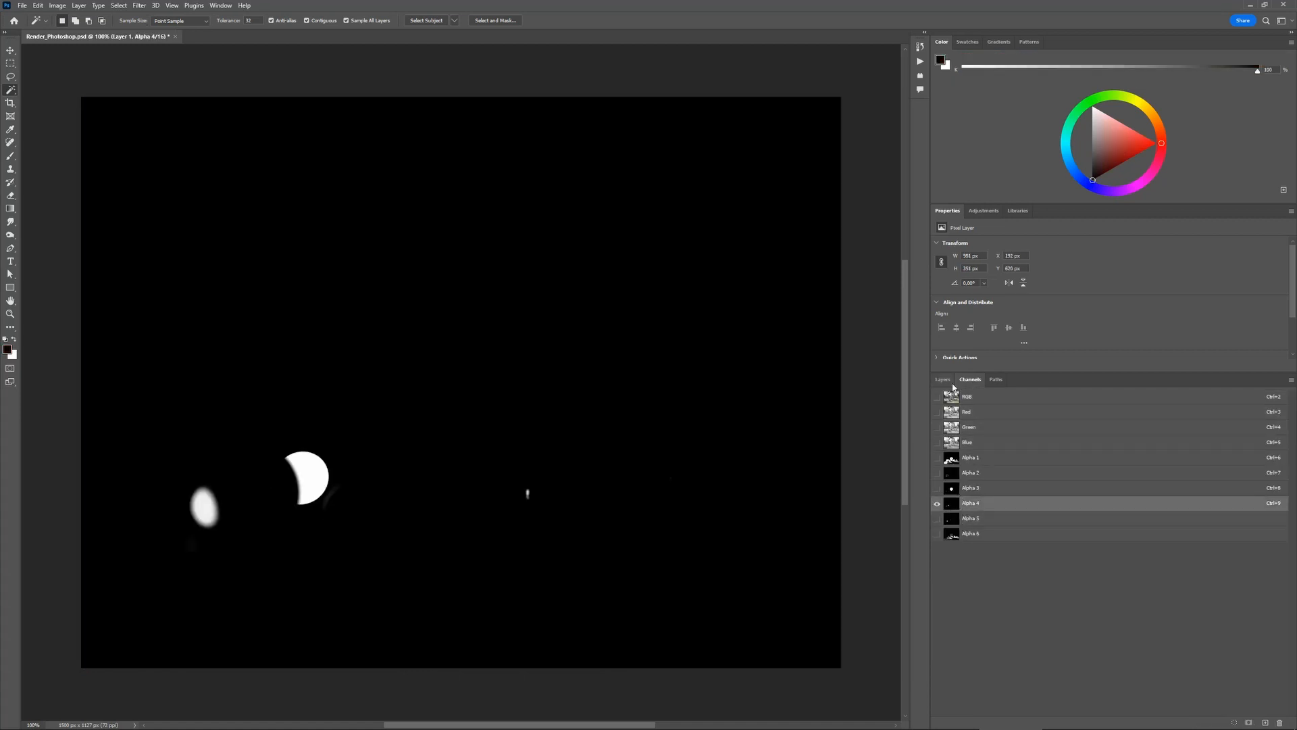
{"action": "left_click", "coordinate": [947, 398]}
{"action": "left_click", "coordinate": [941, 379]}
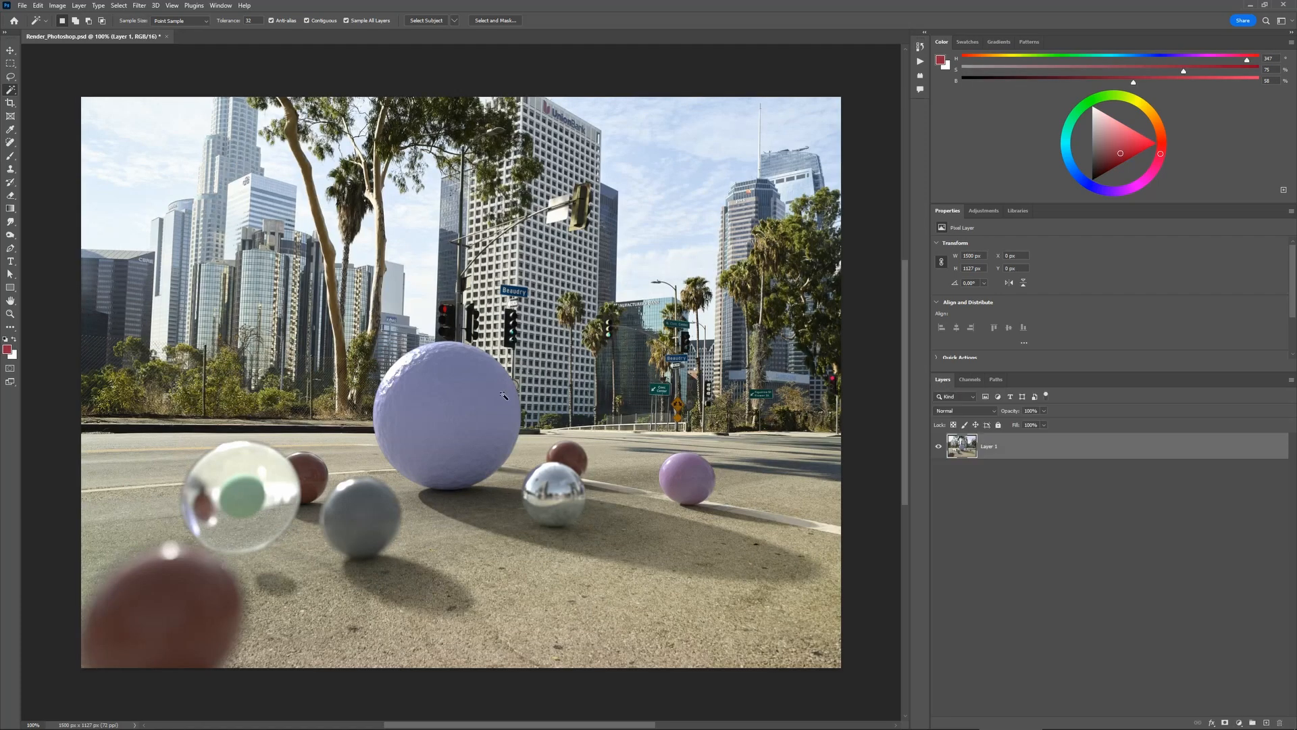